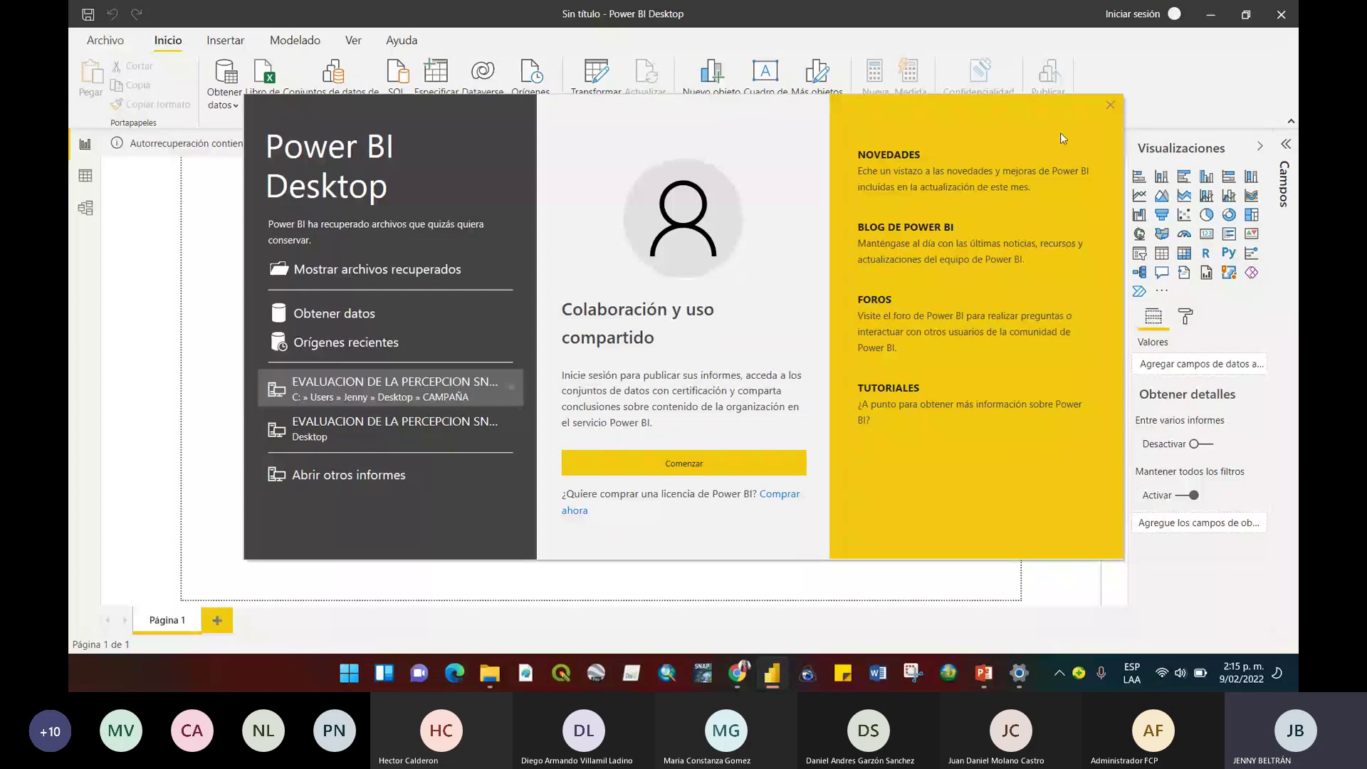
# Close the Power BI Desktop welcome screen to reveal the empty Página 1.
pyautogui.click(1111, 107)
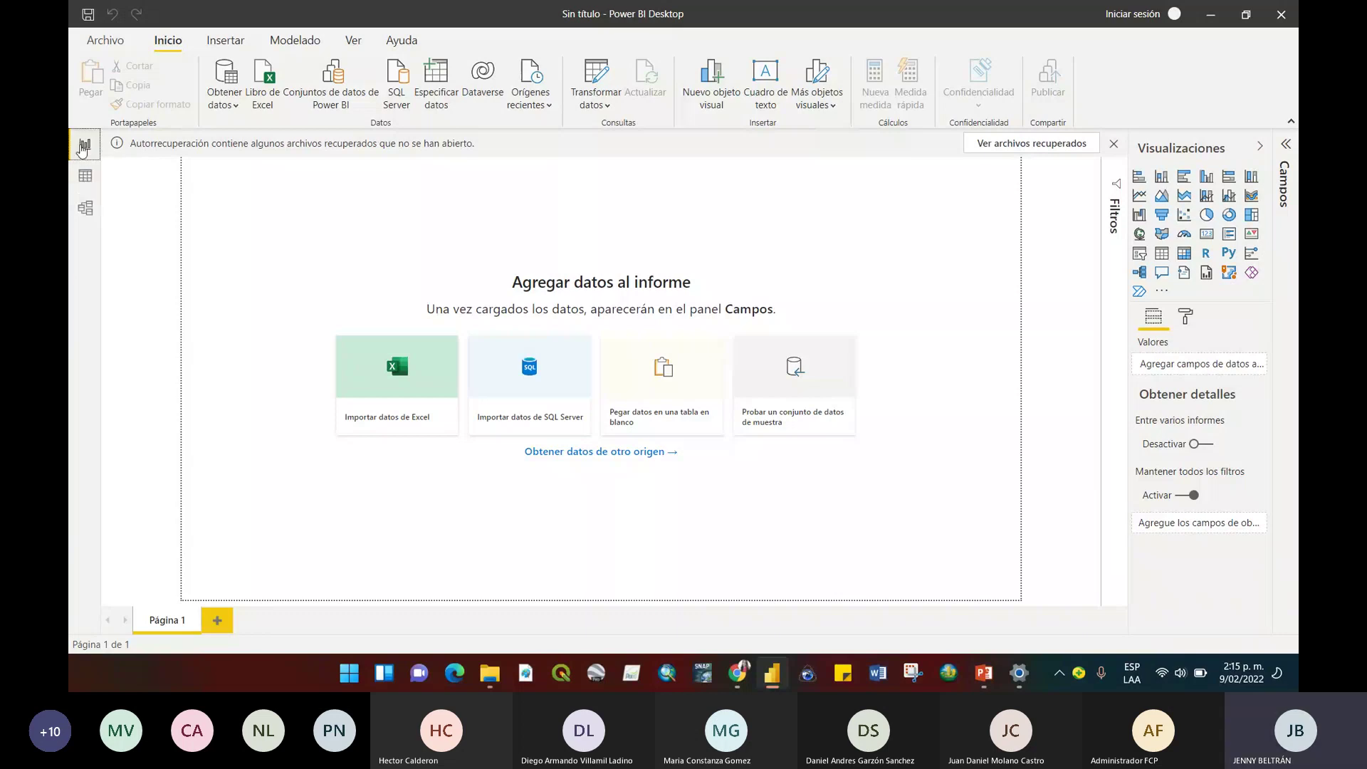
# Switch to the Data view, then to the Model view of the empty report.
pyautogui.click(85, 176)
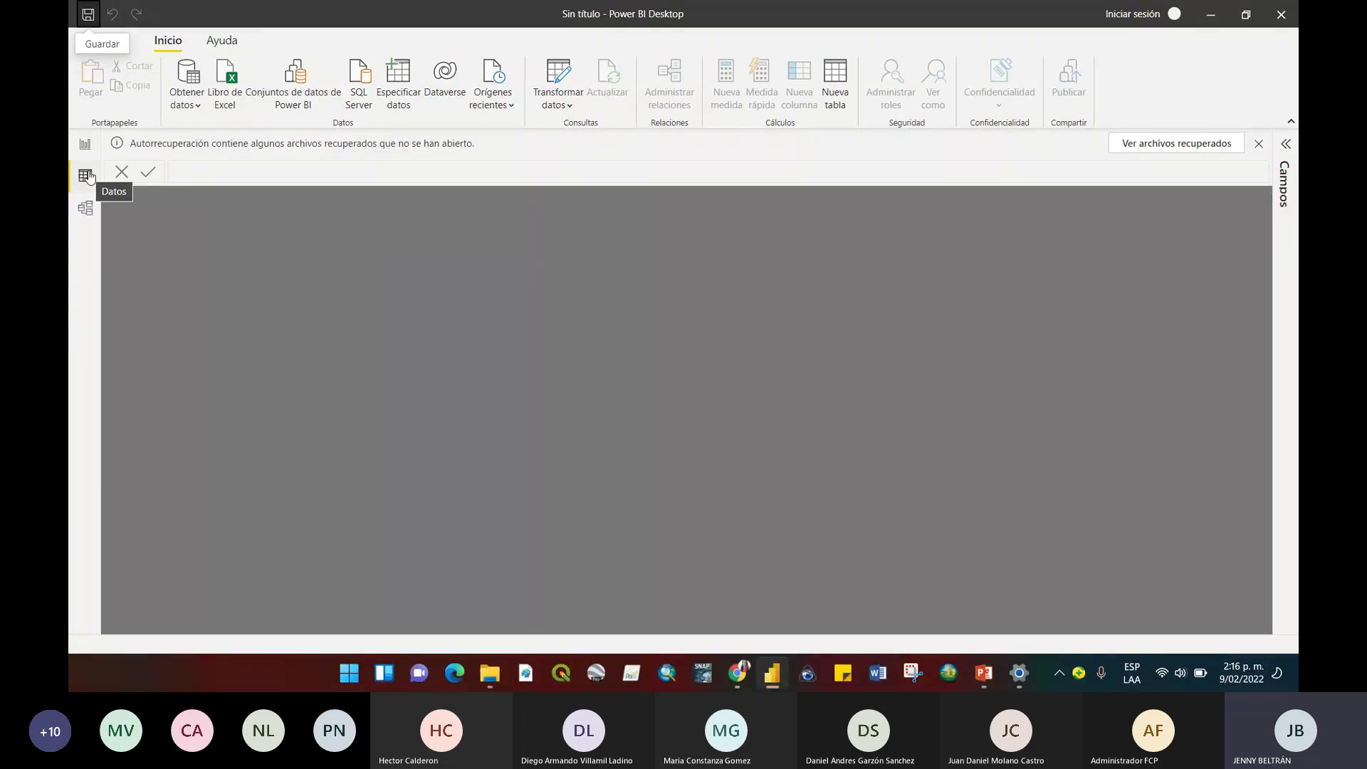
pyautogui.click(87, 211)
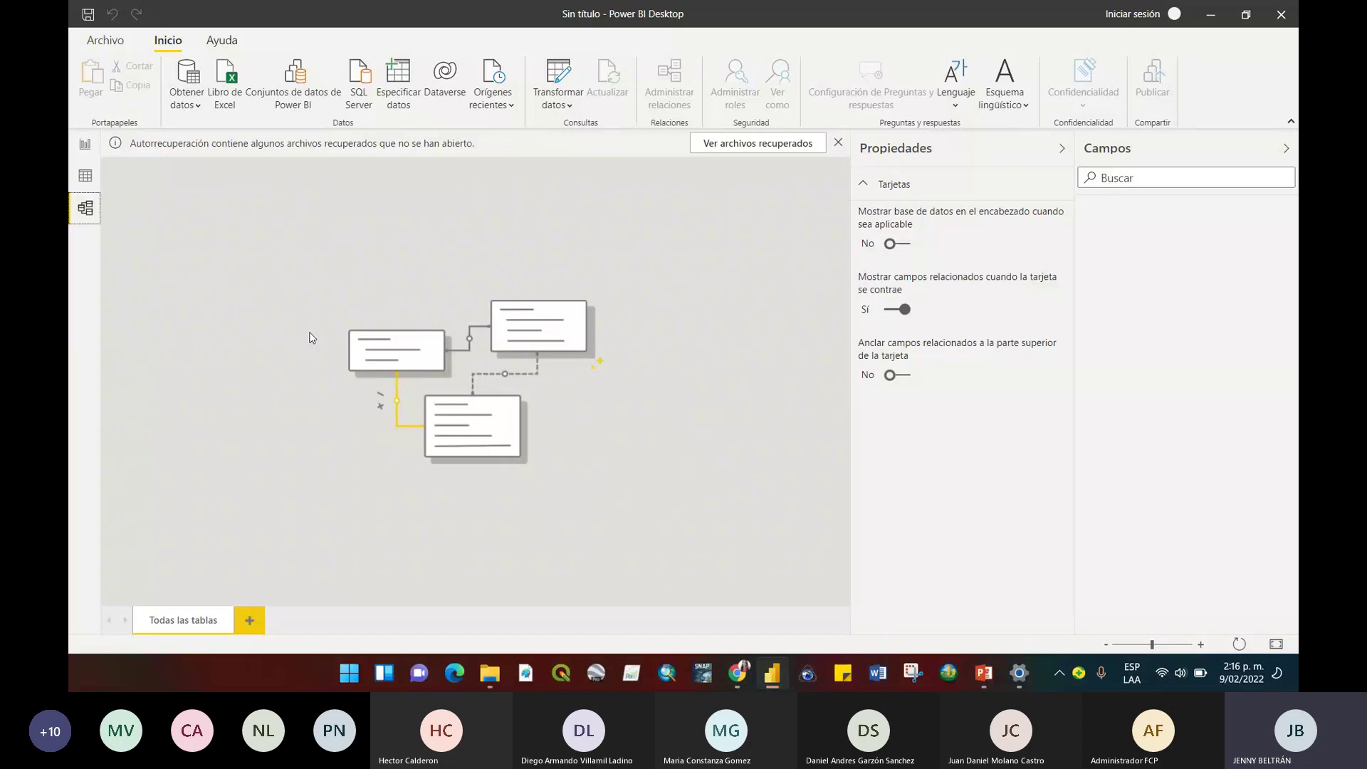
# Return to the Report view showing the blank Página 1.
pyautogui.click(88, 149)
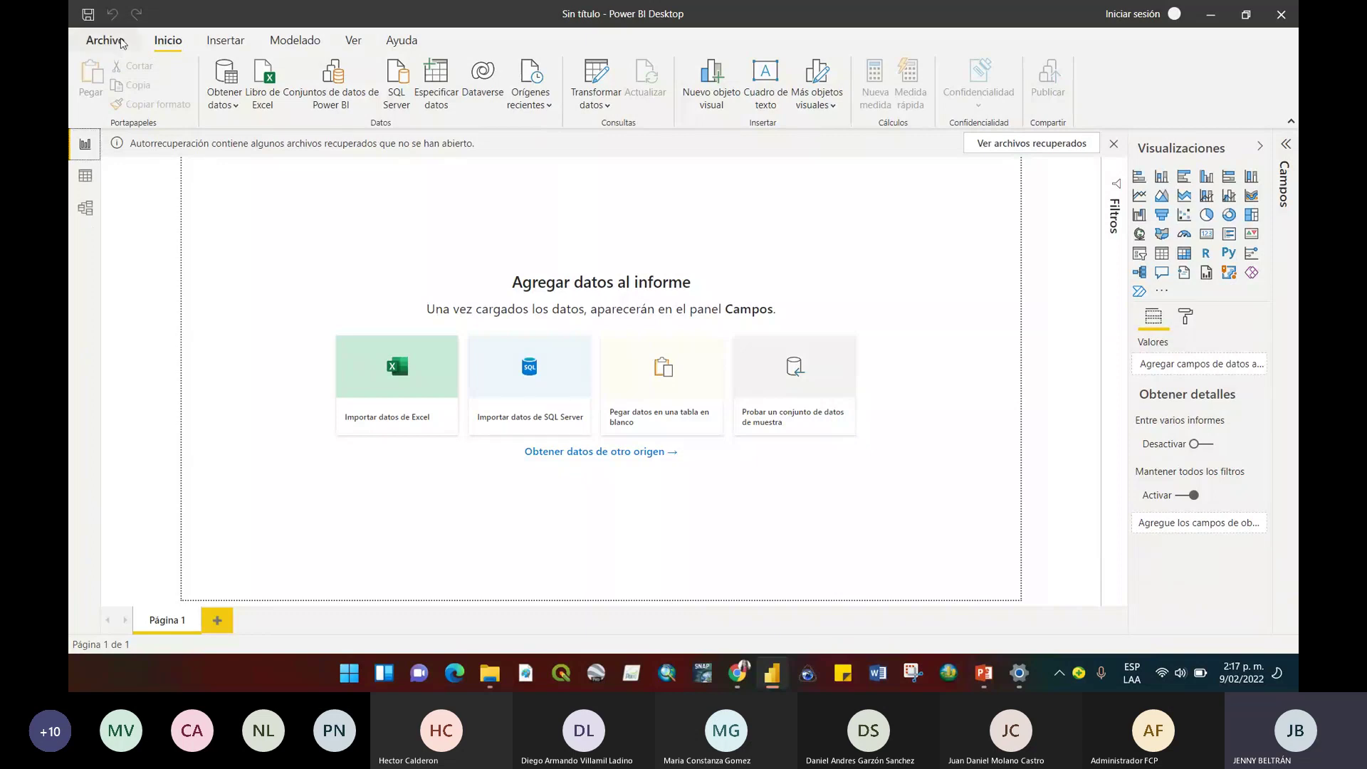
pyautogui.click(120, 44)
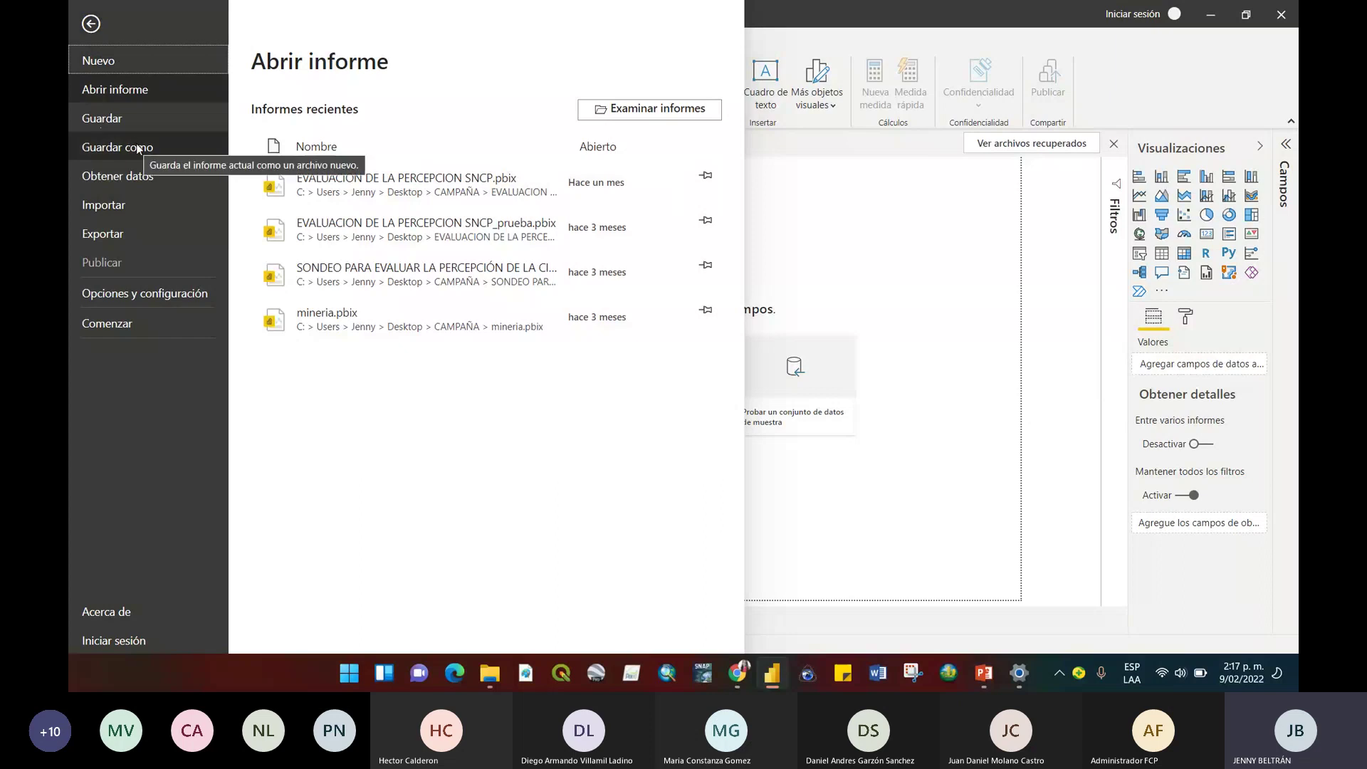
pyautogui.click(91, 26)
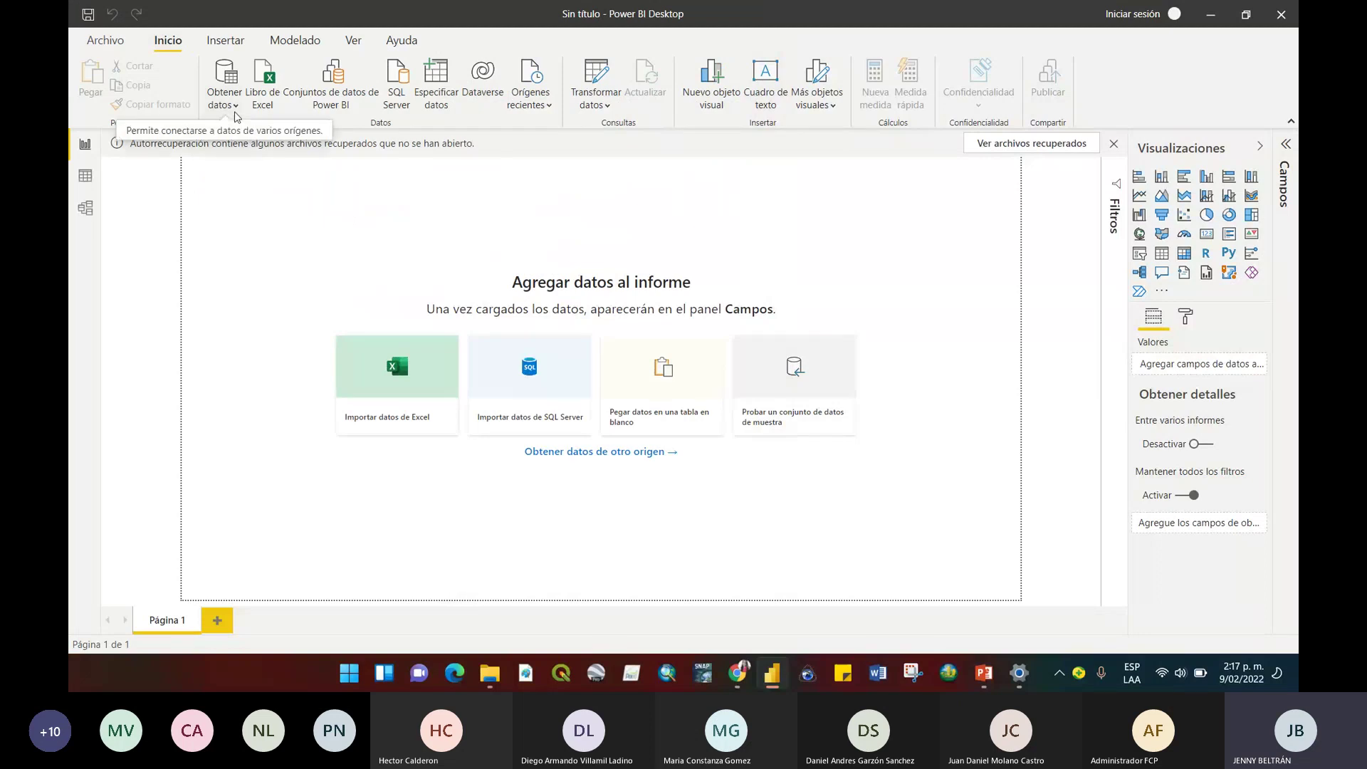
pyautogui.click(235, 107)
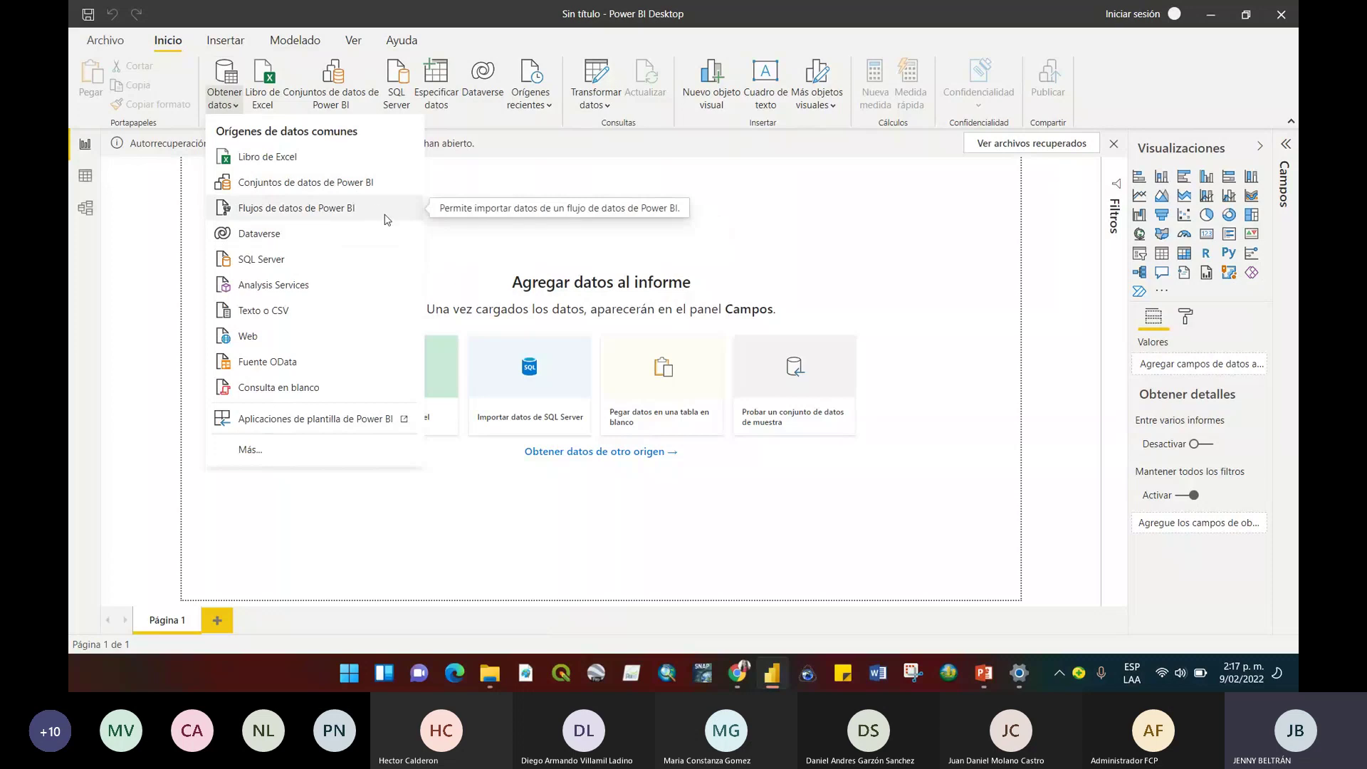
pyautogui.click(470, 213)
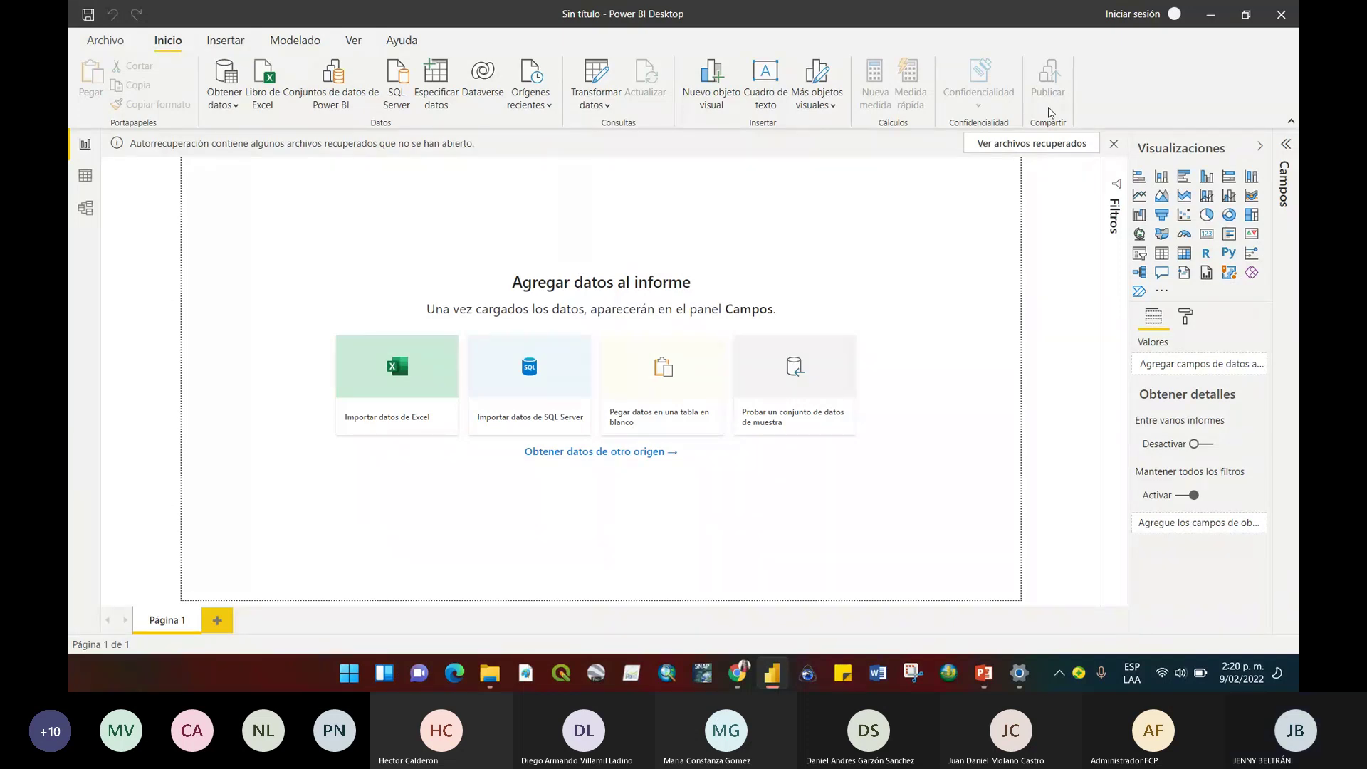
# Add blank Página 2 and Página 3 to the report and show the Modelado ribbon.
pyautogui.click(235, 43)
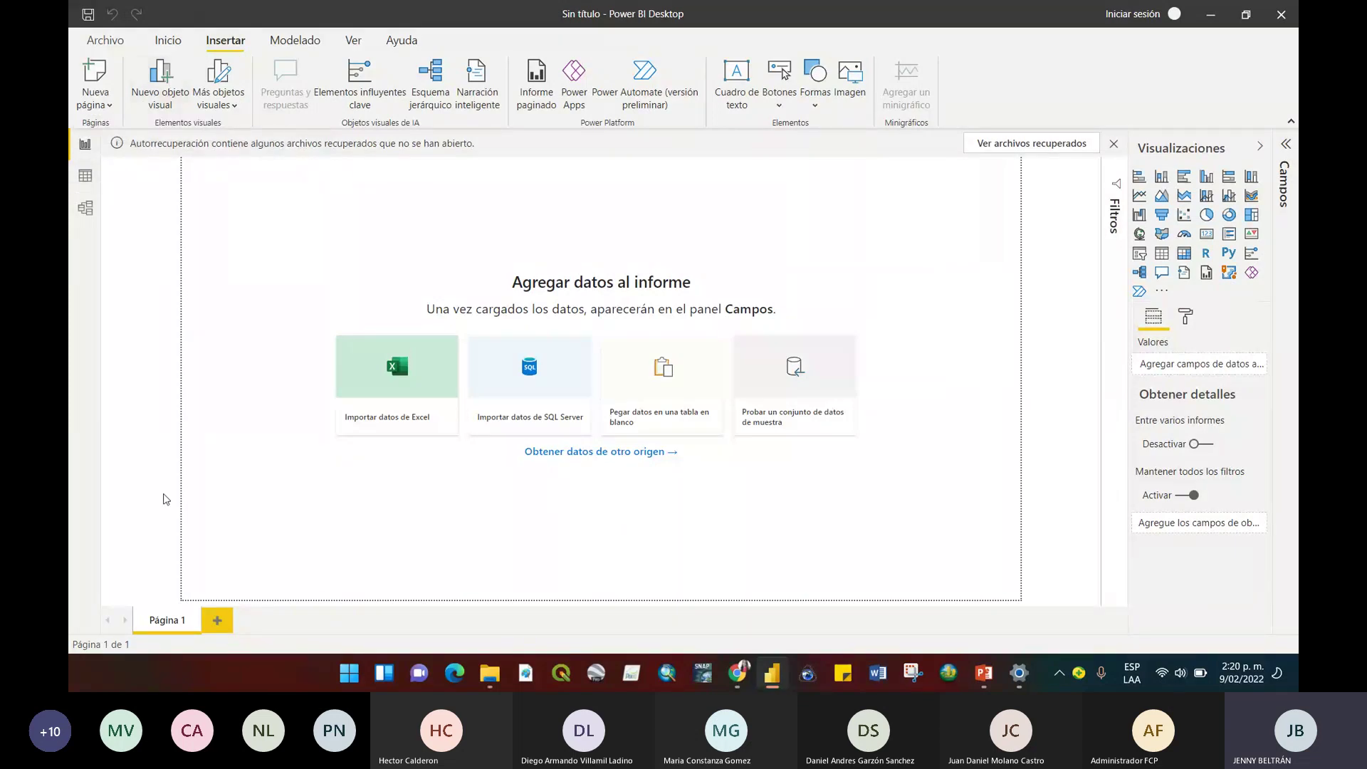
pyautogui.click(217, 619)
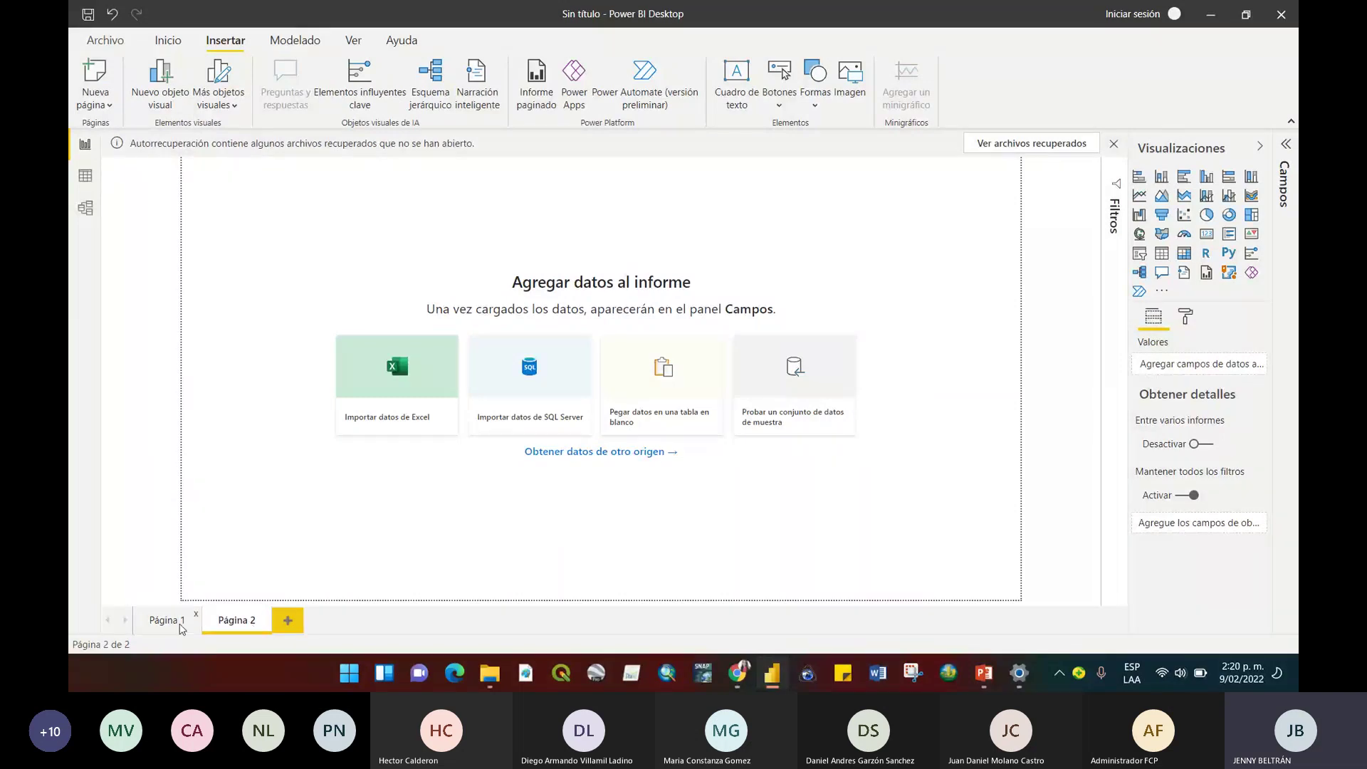
pyautogui.click(288, 619)
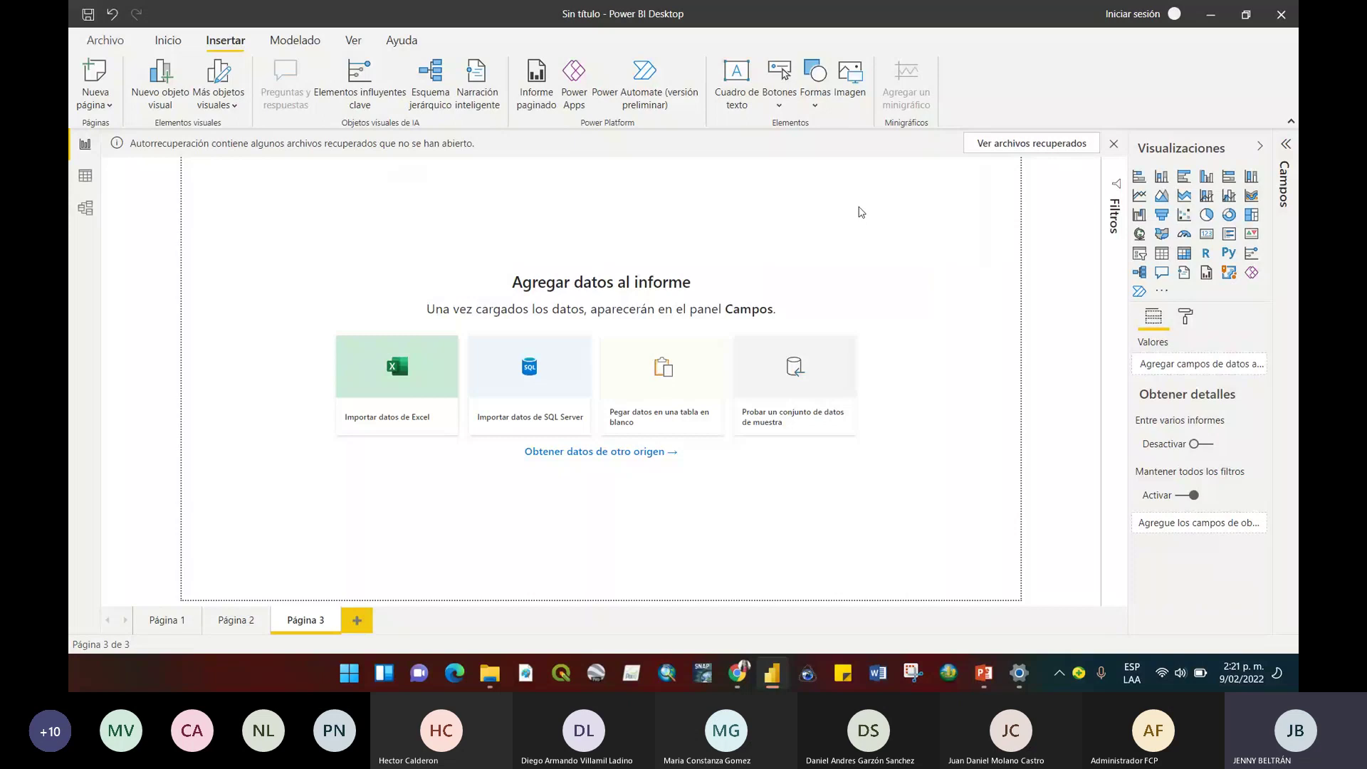
pyautogui.click(292, 39)
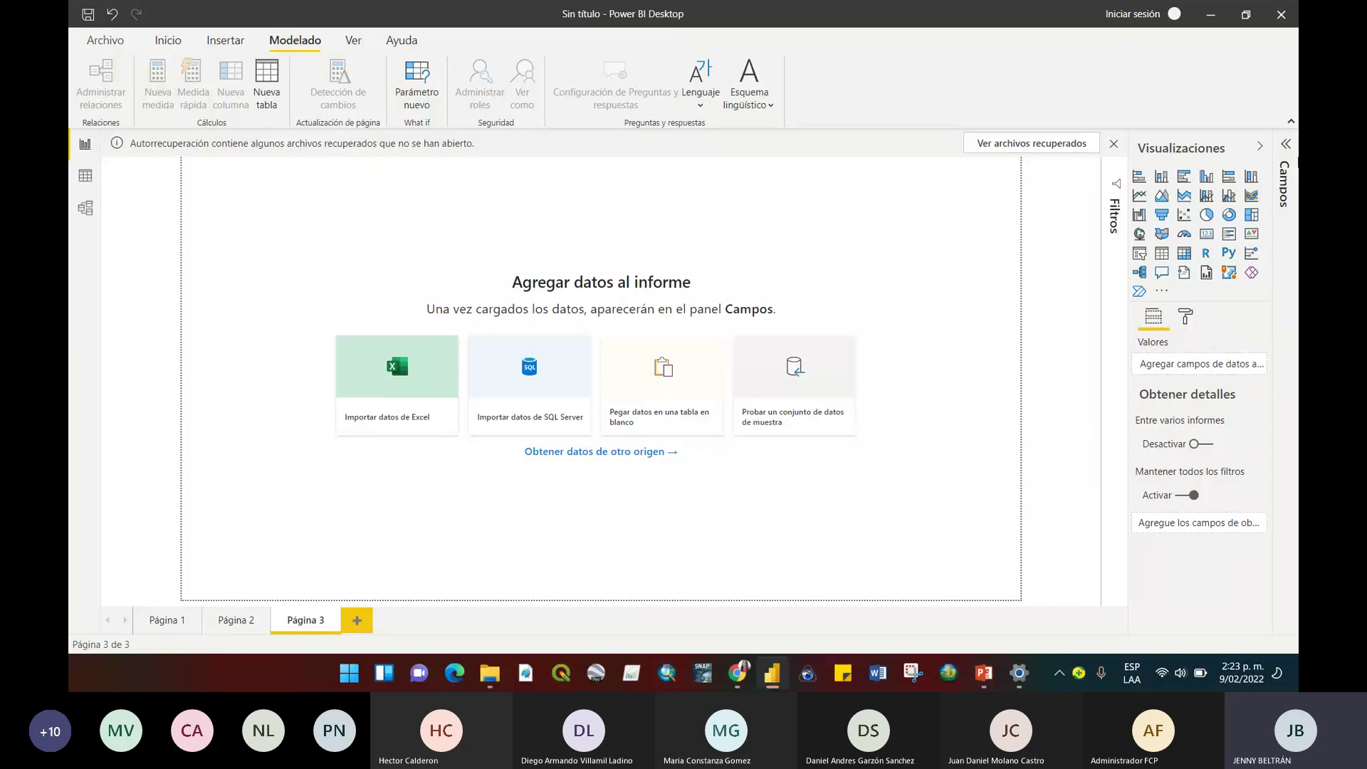
# Expand the Campos pane, select Página 1, and switch over to the Teams meeting.
pyautogui.click(1286, 147)
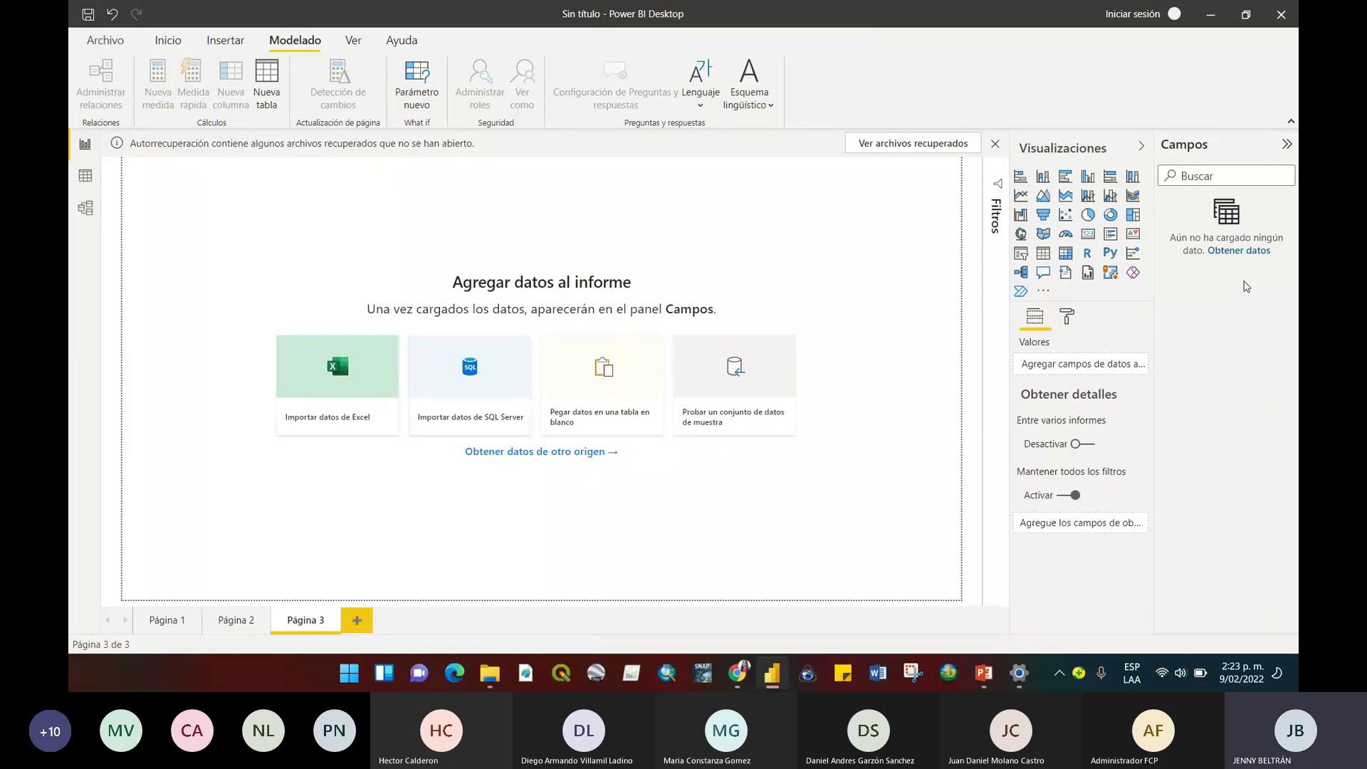
pyautogui.hotkey('alt', 'Tab')
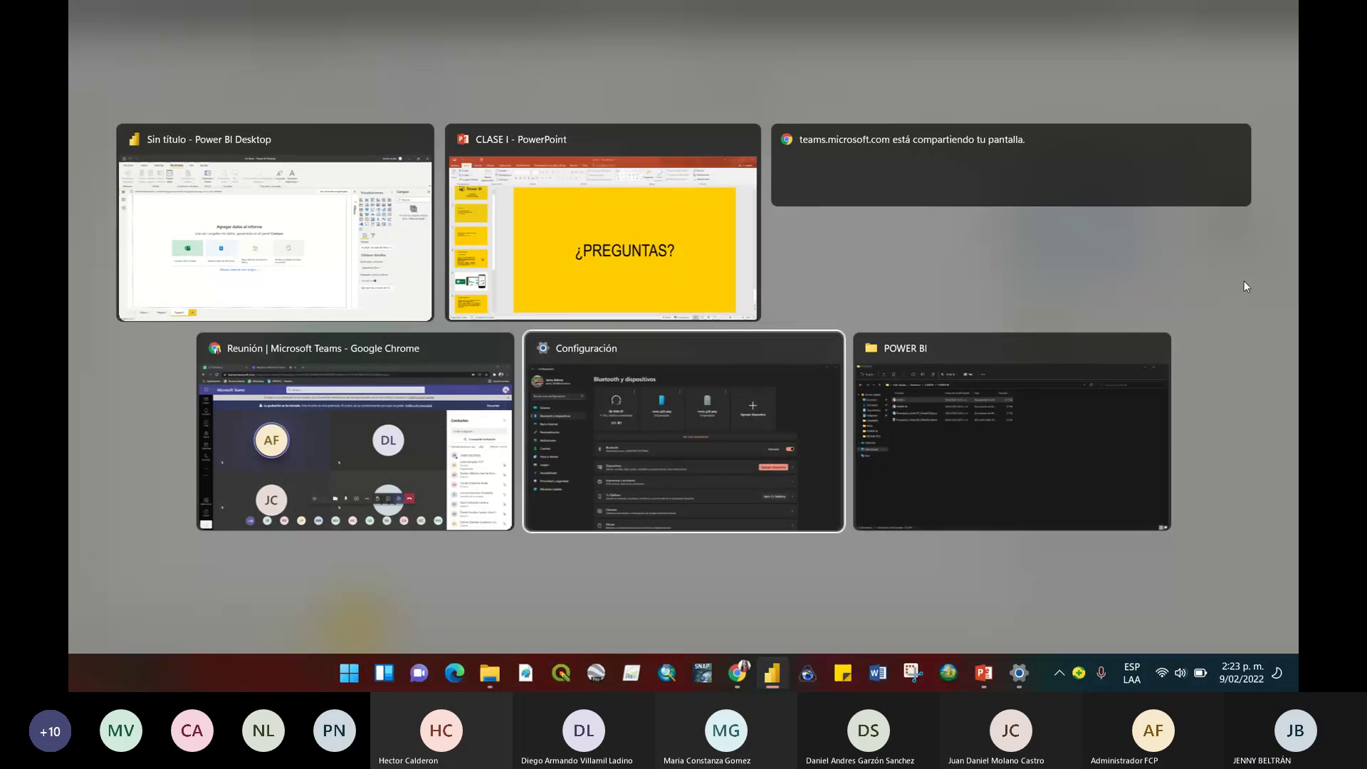
pyautogui.hotkey('alt', 'Down')
pyautogui.hotkey('alt', 'Left')
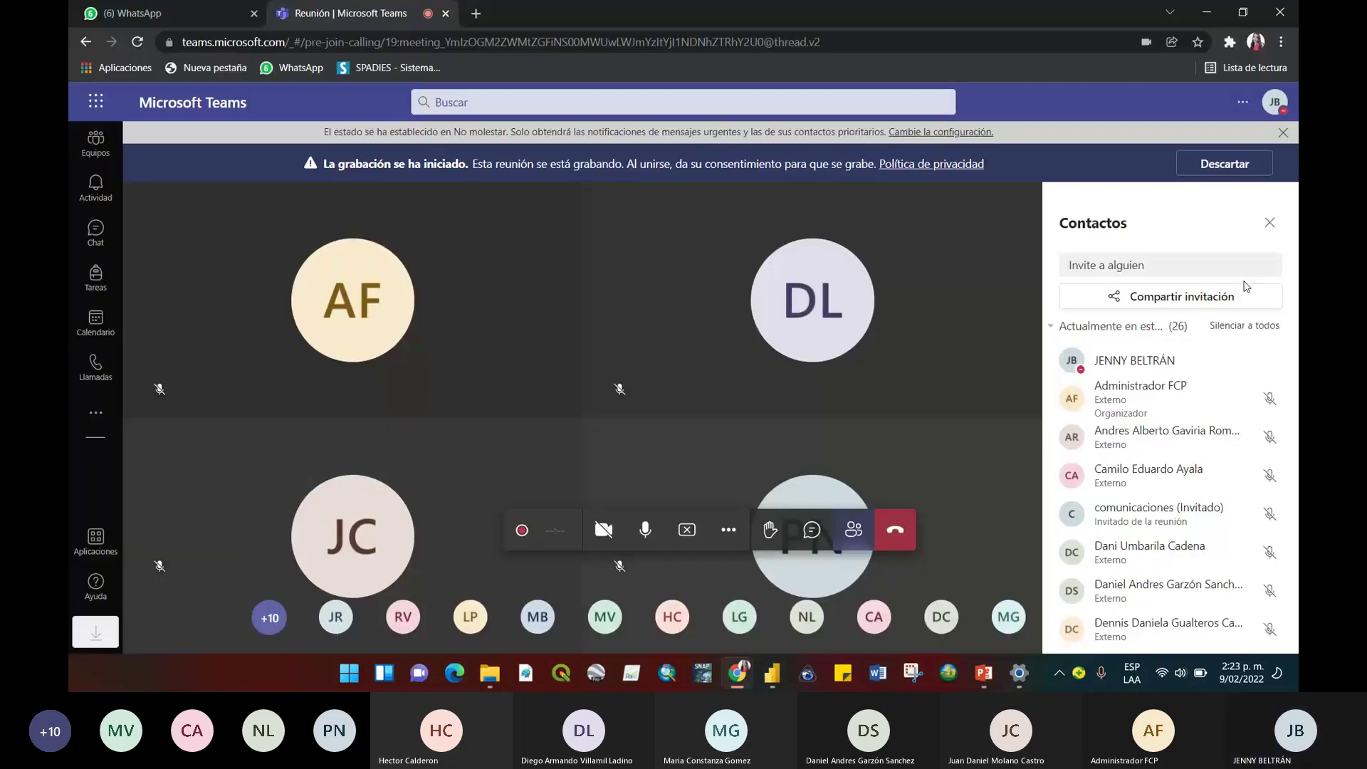
pyautogui.hotkey('alt', 'Tab')
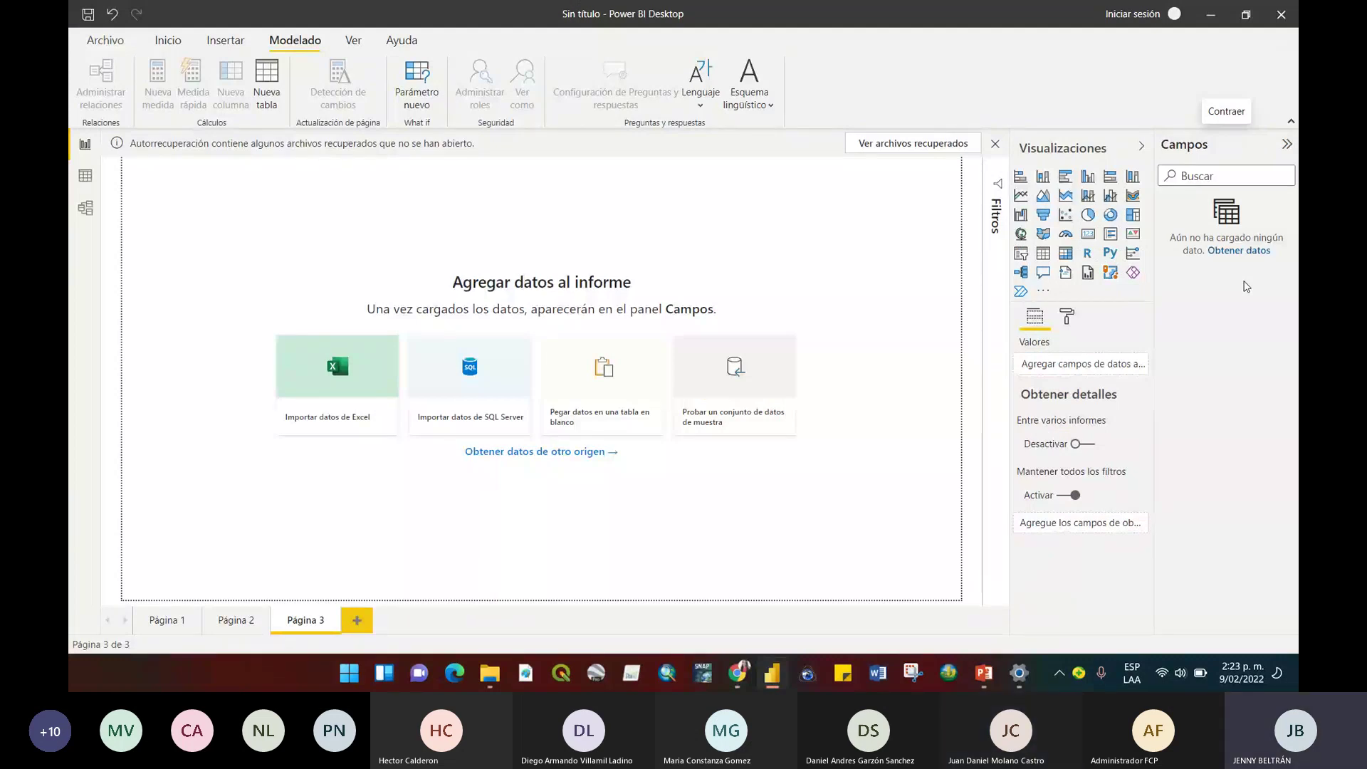
pyautogui.click(167, 621)
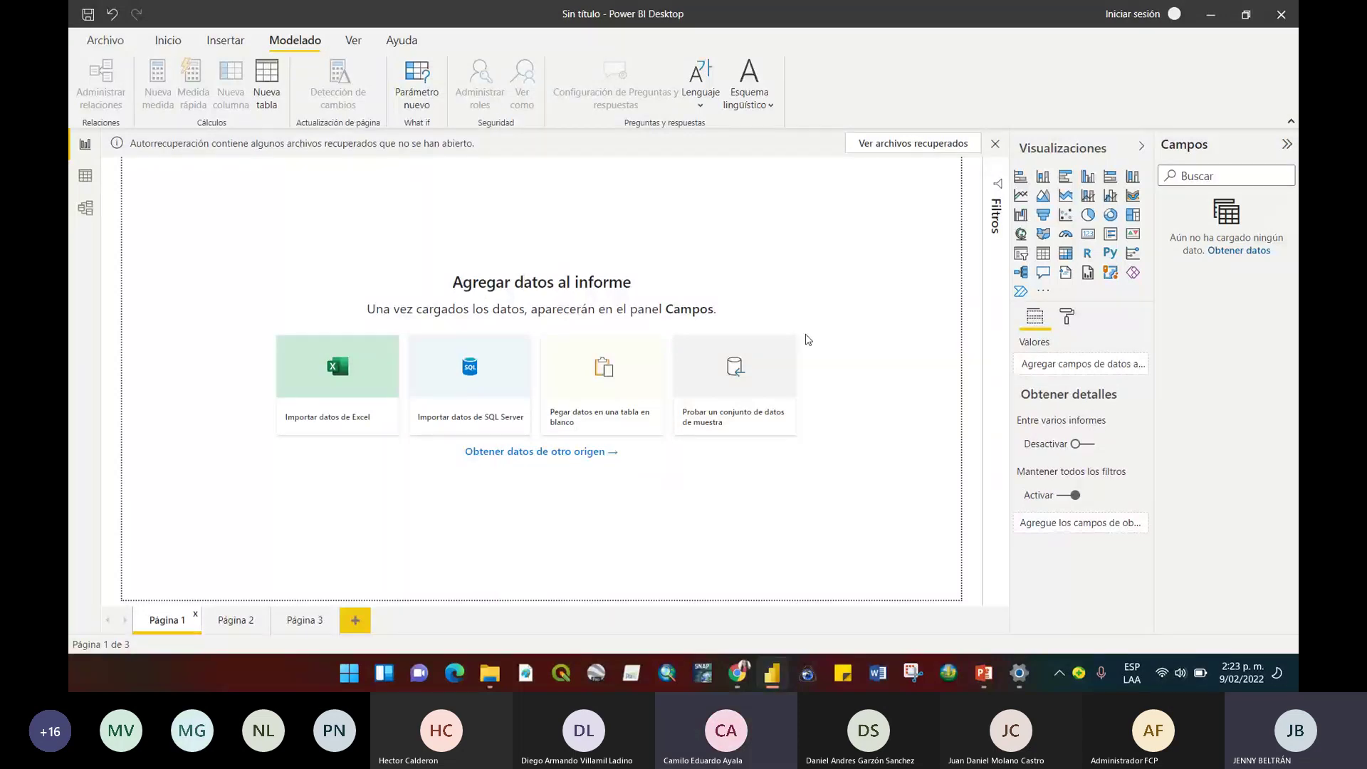
pyautogui.hotkey('alt', 'Tab')
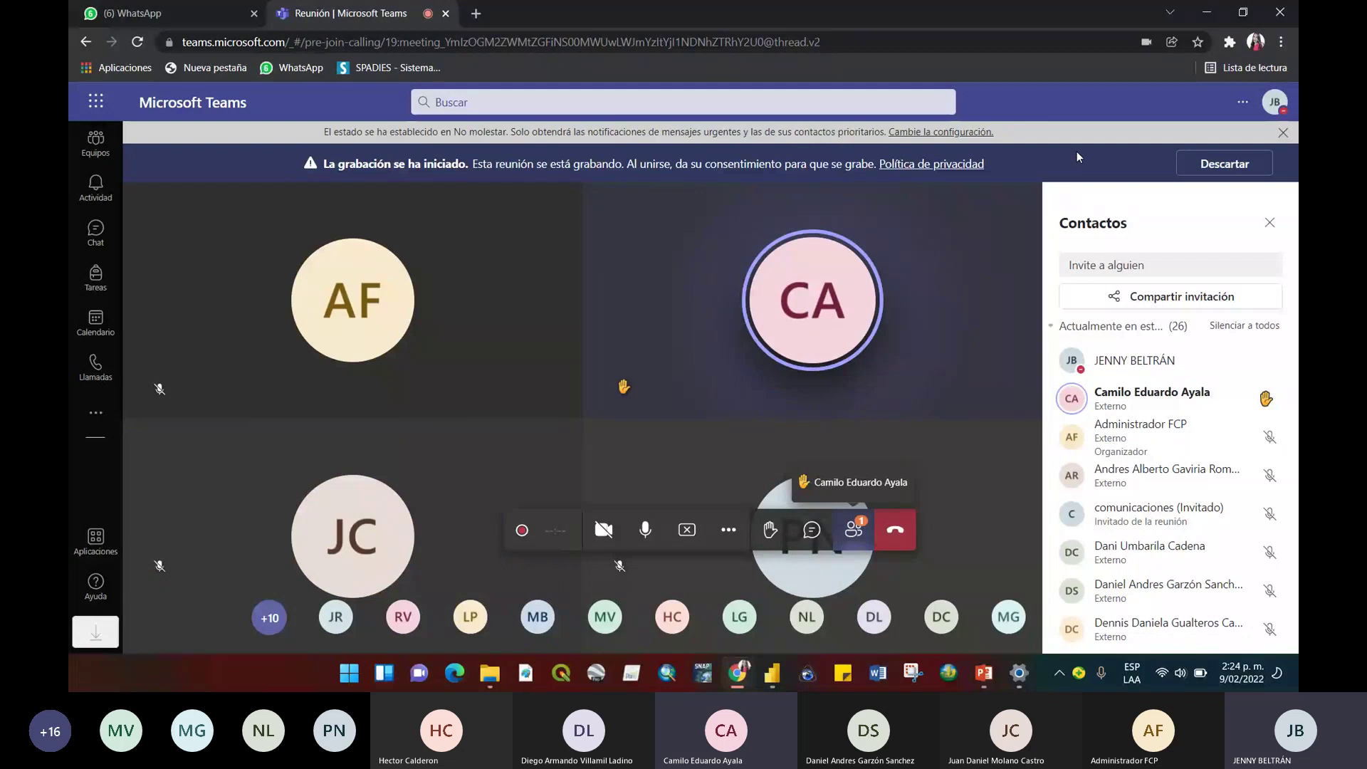
# Raise system volume to 74, toggle the meeting microphone mute off and on, then return to Power BI.
pyautogui.press('XF86AudioRaiseVolume')
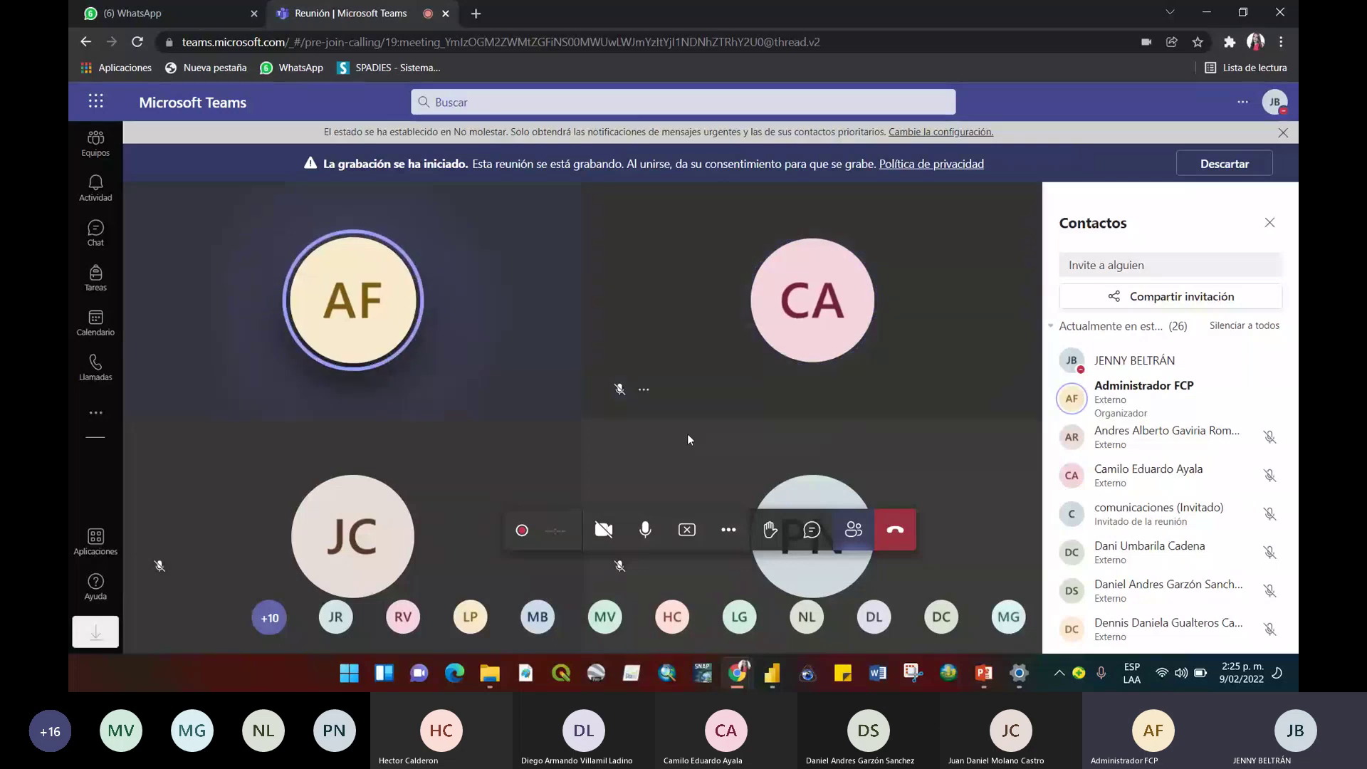
pyautogui.click(643, 535)
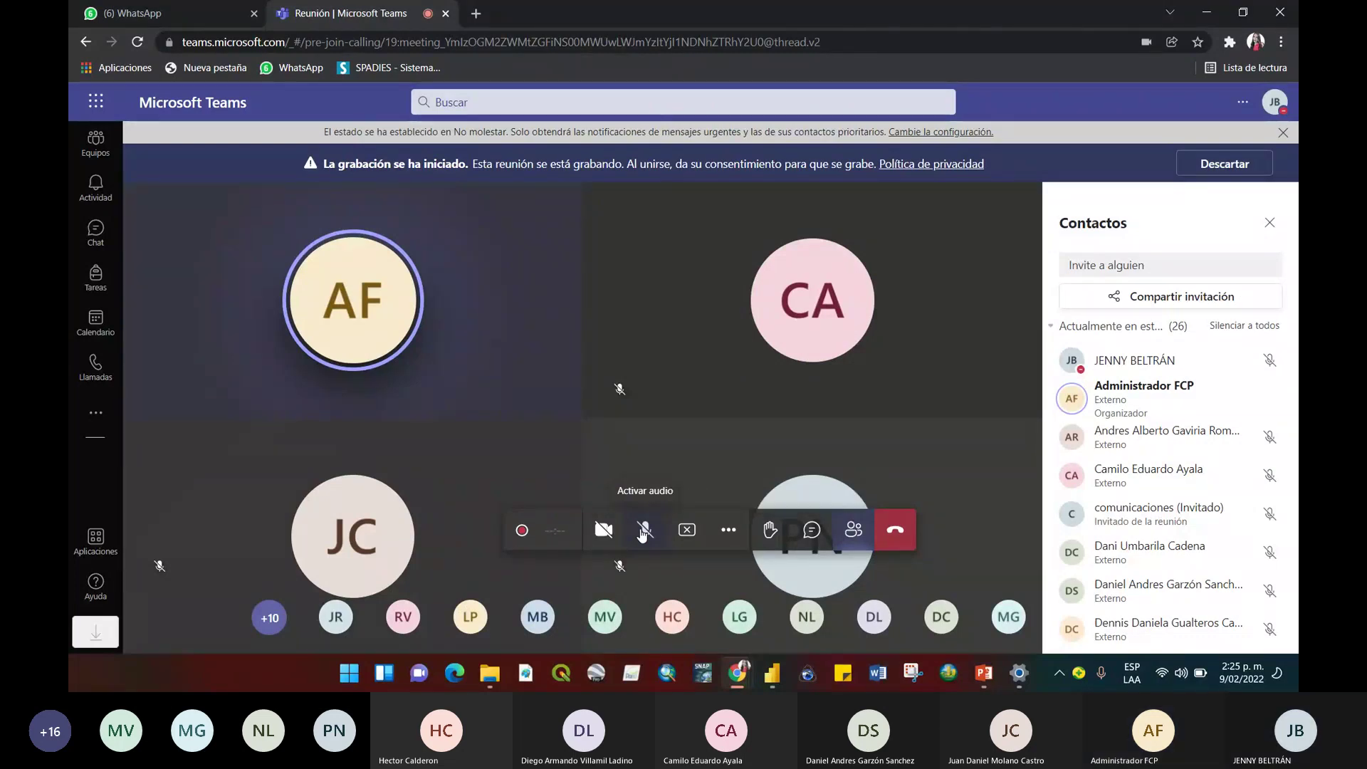
pyautogui.click(643, 530)
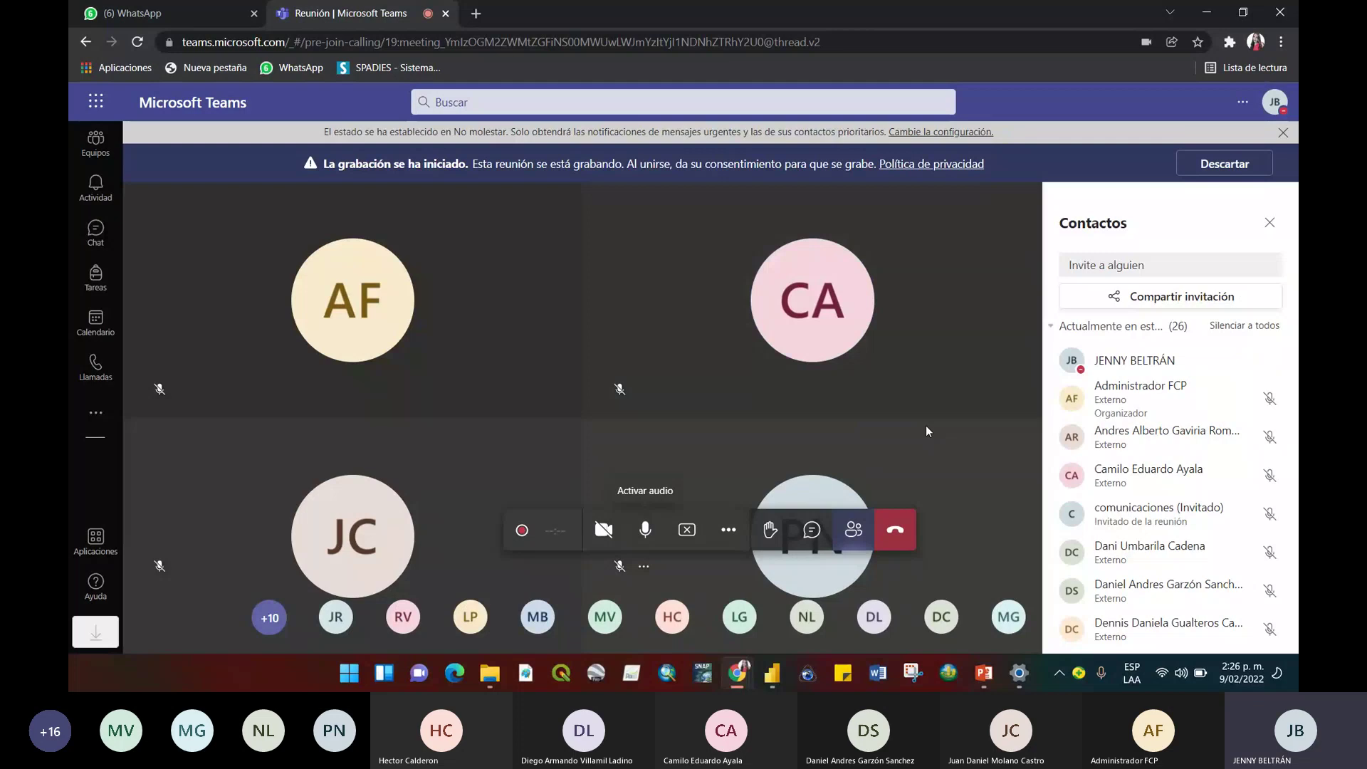
pyautogui.press('Tab')
pyautogui.hotkey('alt', 'Tab')
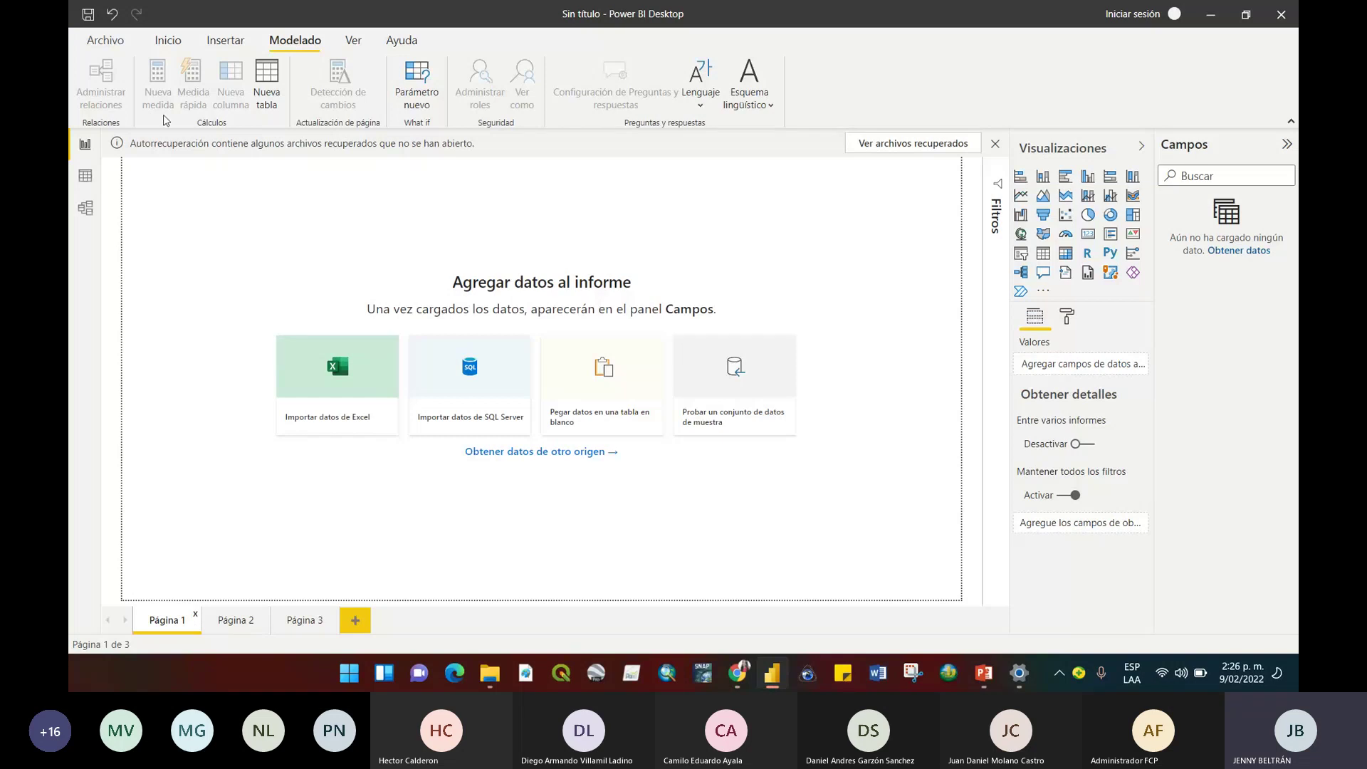
# Import the Excel workbook CNE_IDEAM (1) and tick its CNE sheet in the Navegador.
pyautogui.click(168, 41)
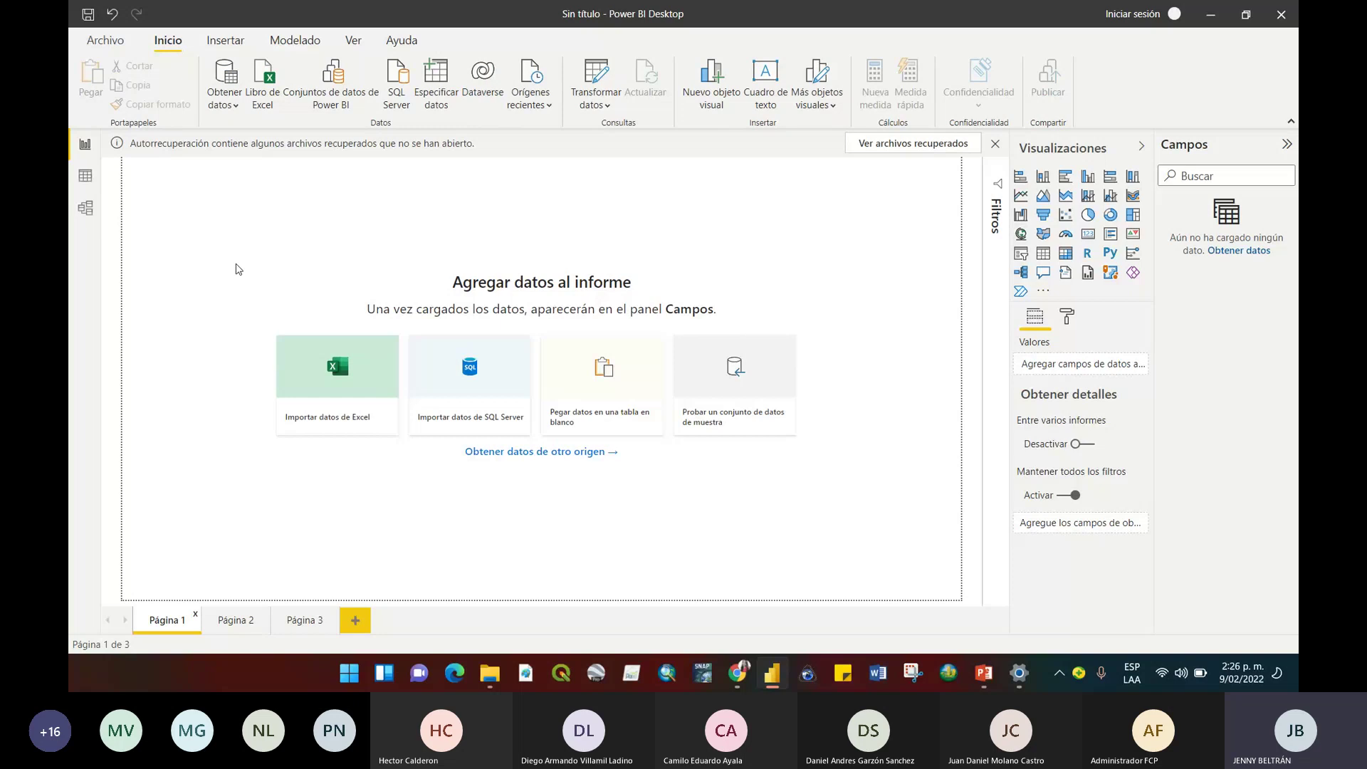
pyautogui.click(265, 100)
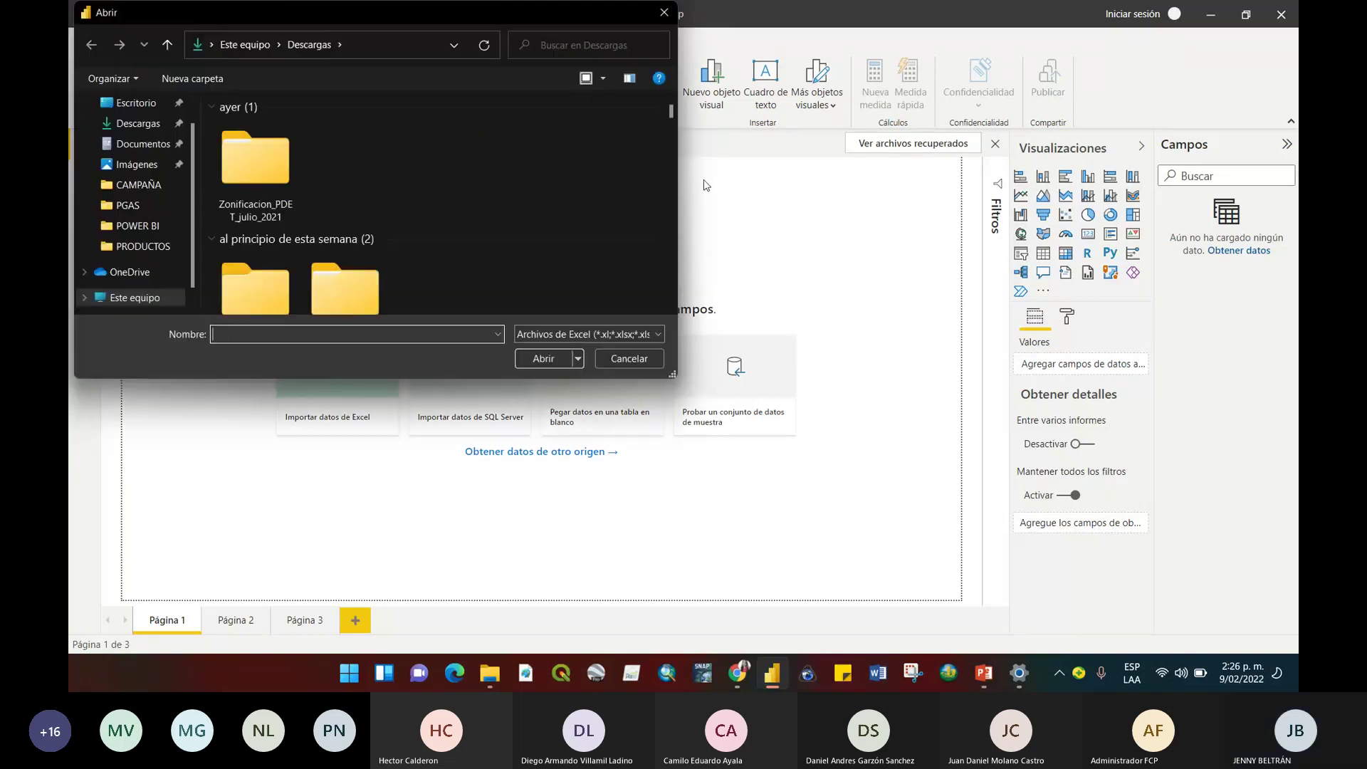
pyautogui.moveTo(669, 113); pyautogui.dragTo(671, 147)
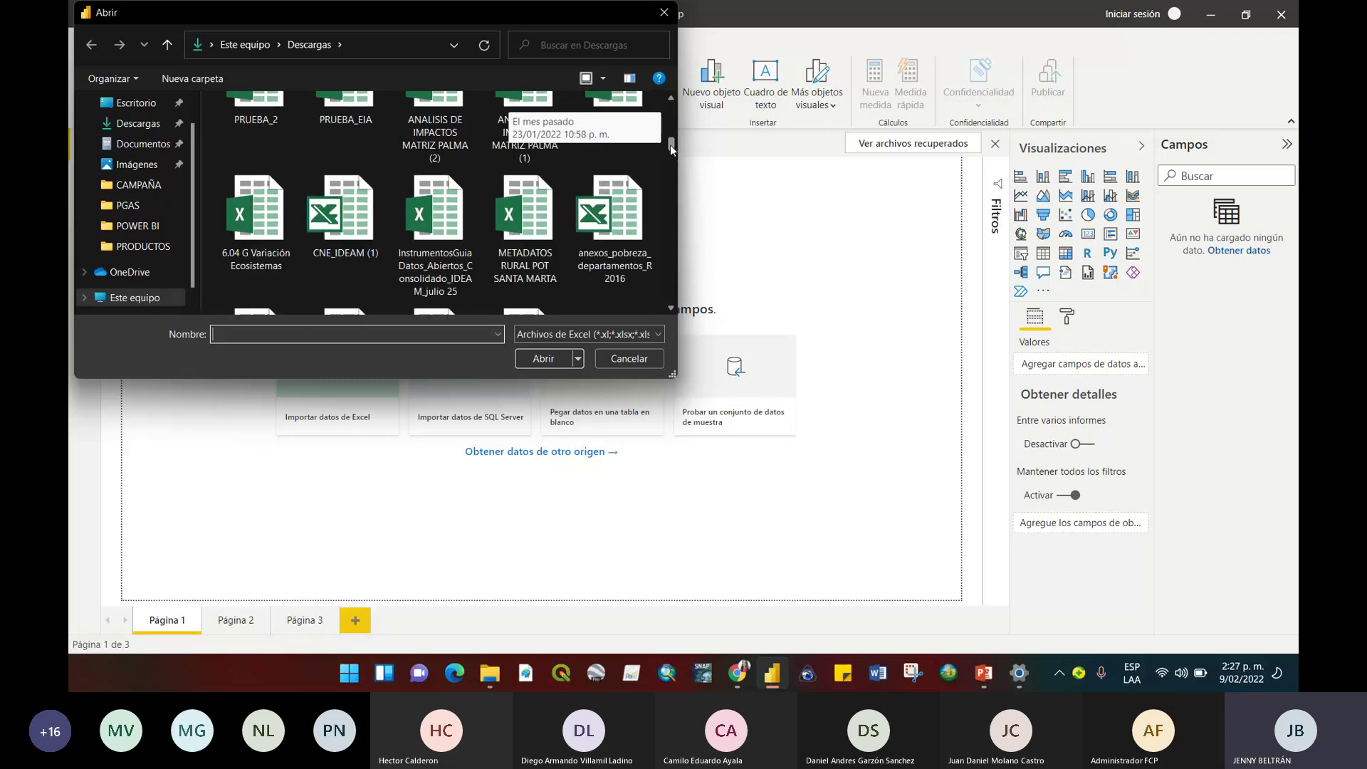
pyautogui.click(343, 214)
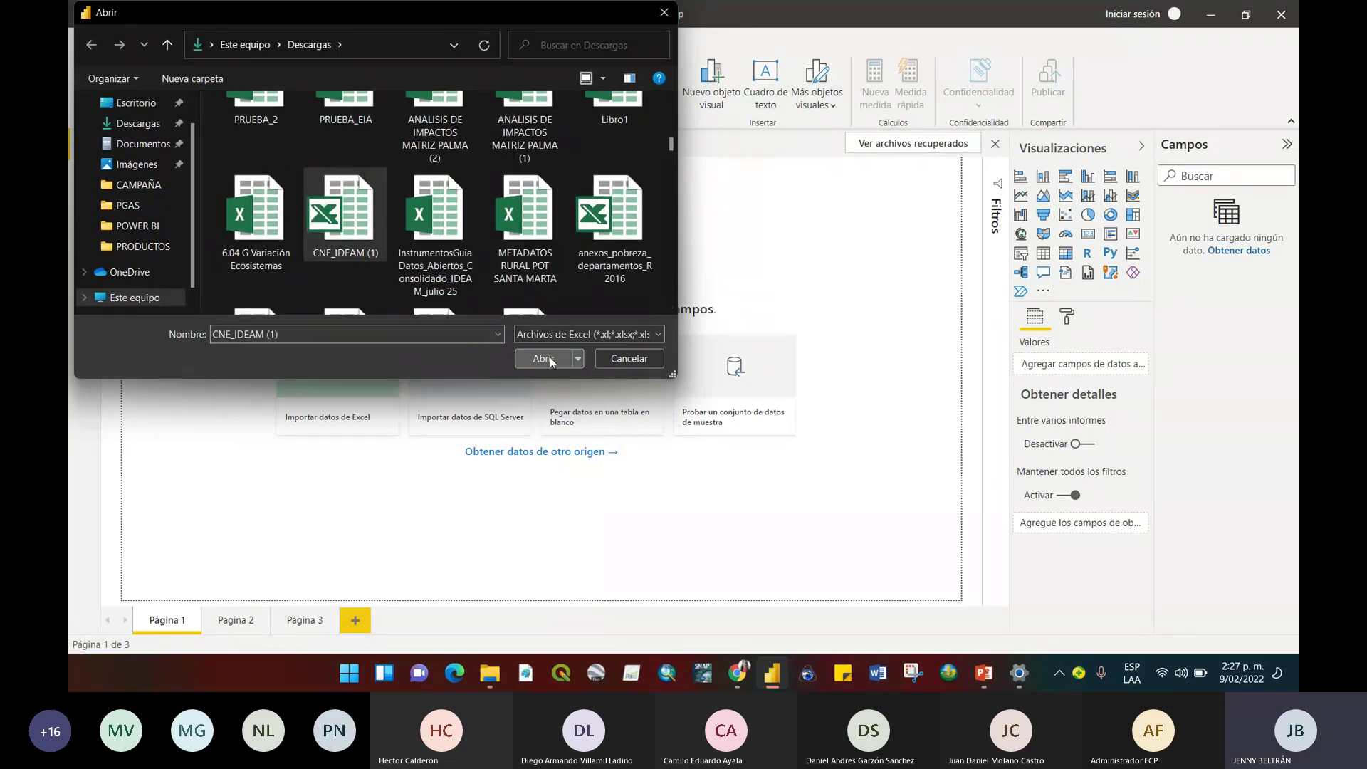
pyautogui.click(542, 358)
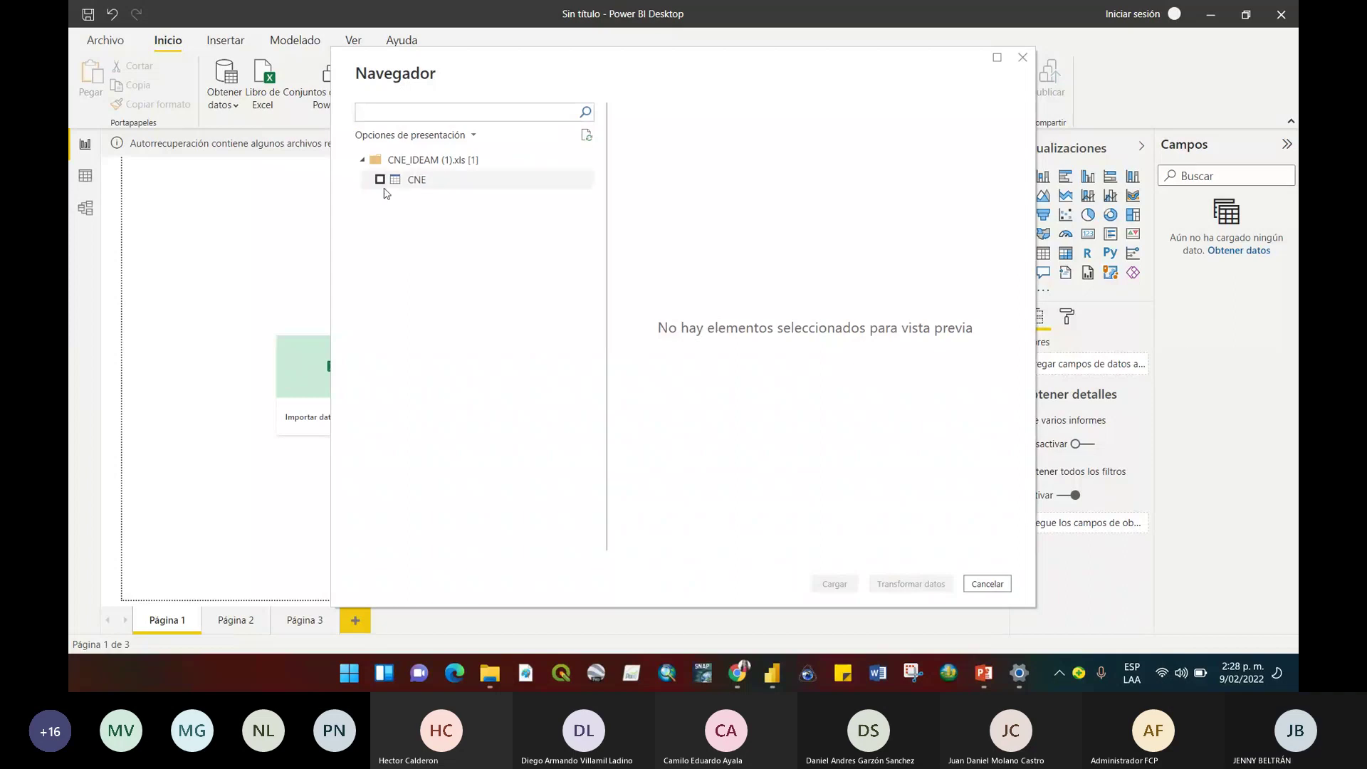
pyautogui.click(379, 180)
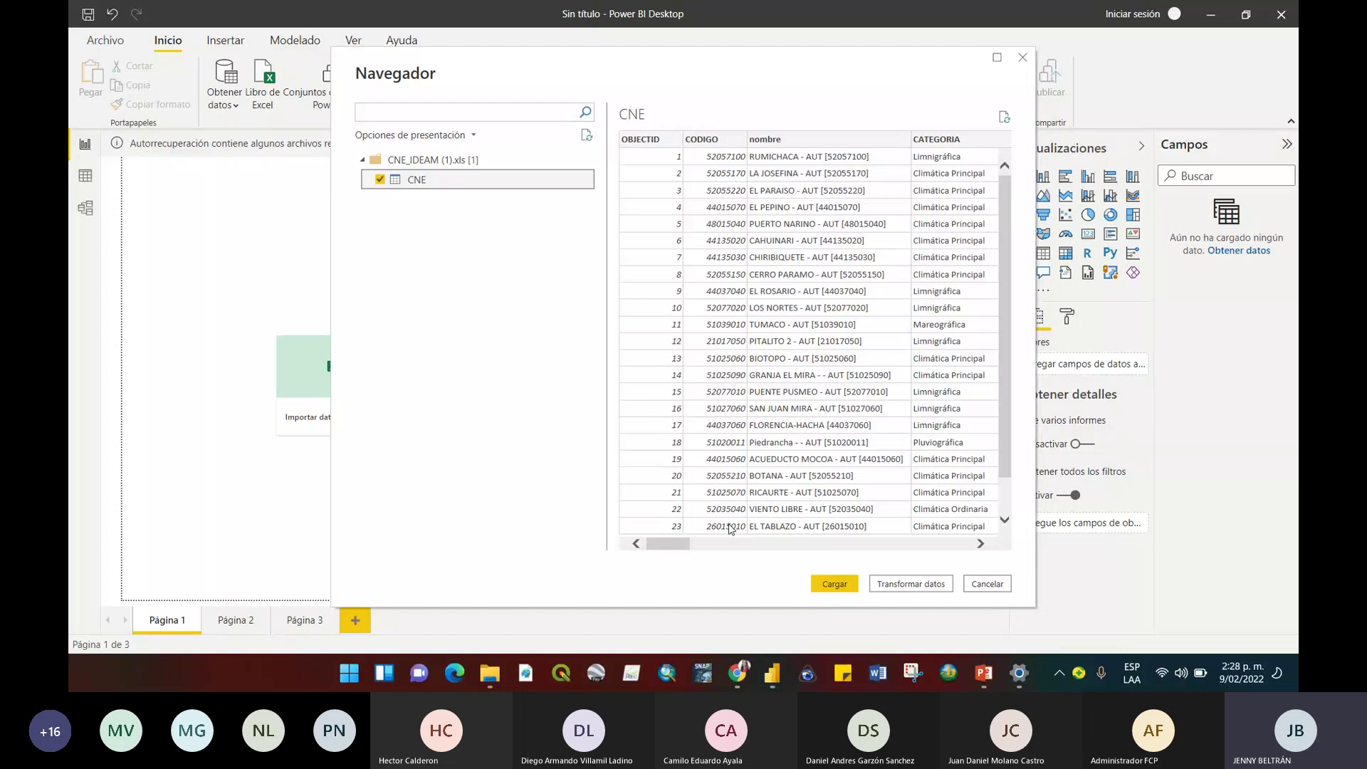
# Scroll through the CNE sheet's preview columns, then choose Transformar datos.
pyautogui.moveTo(682, 545); pyautogui.dragTo(770, 545)
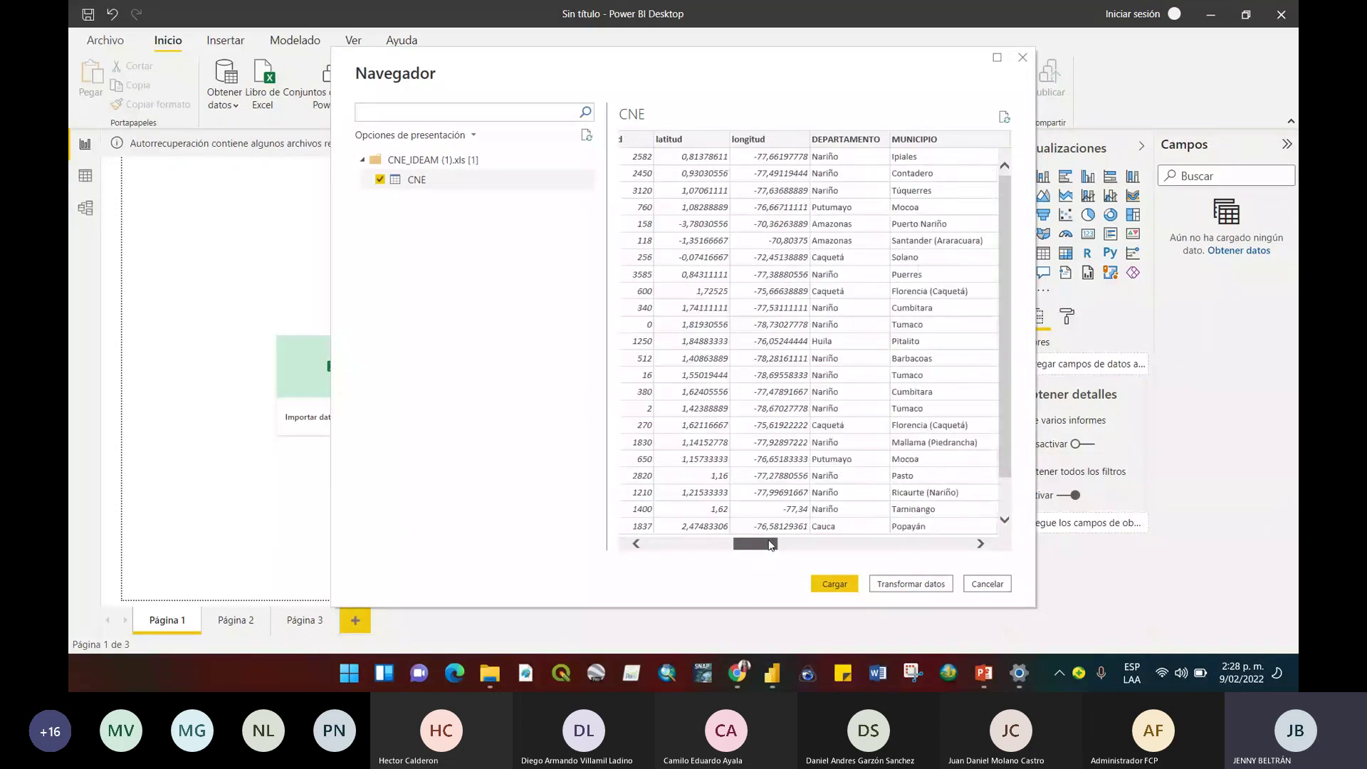
pyautogui.moveTo(769, 544); pyautogui.dragTo(676, 572)
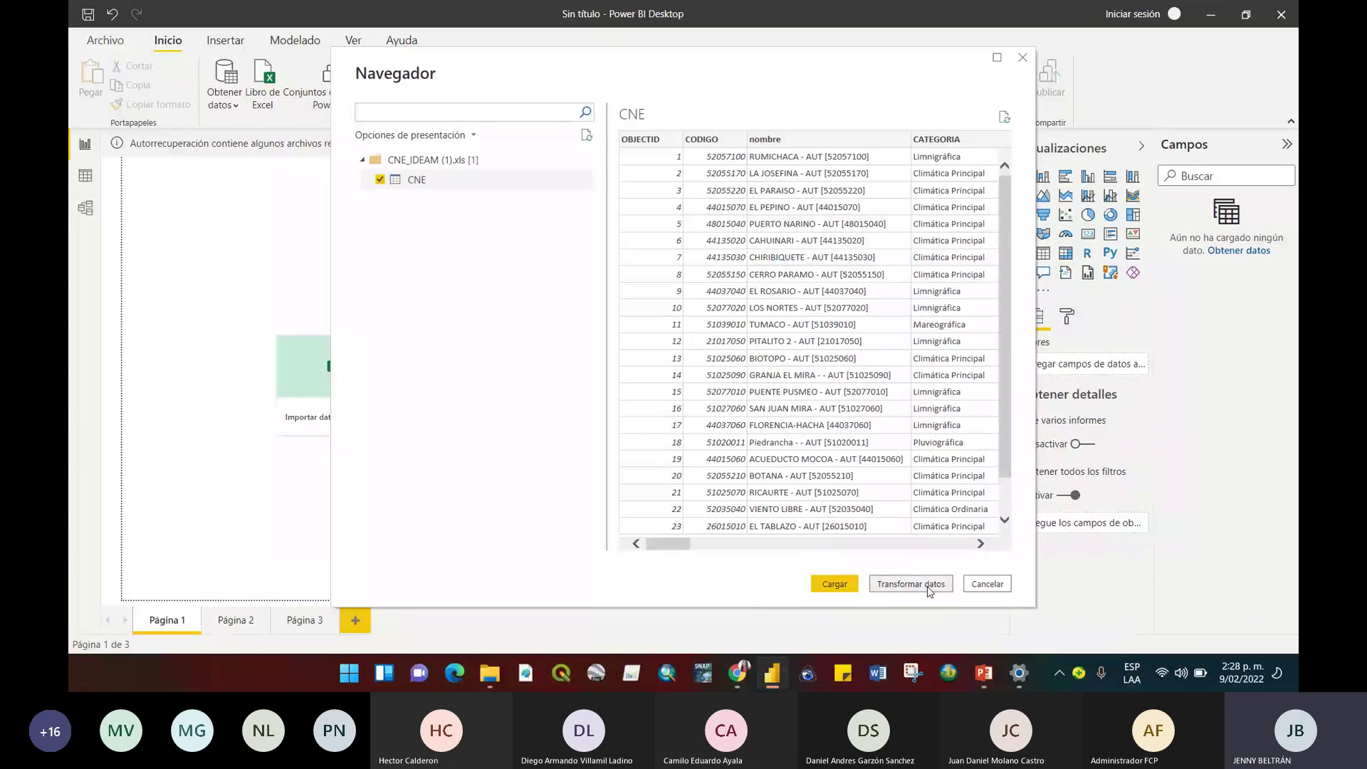
pyautogui.click(910, 584)
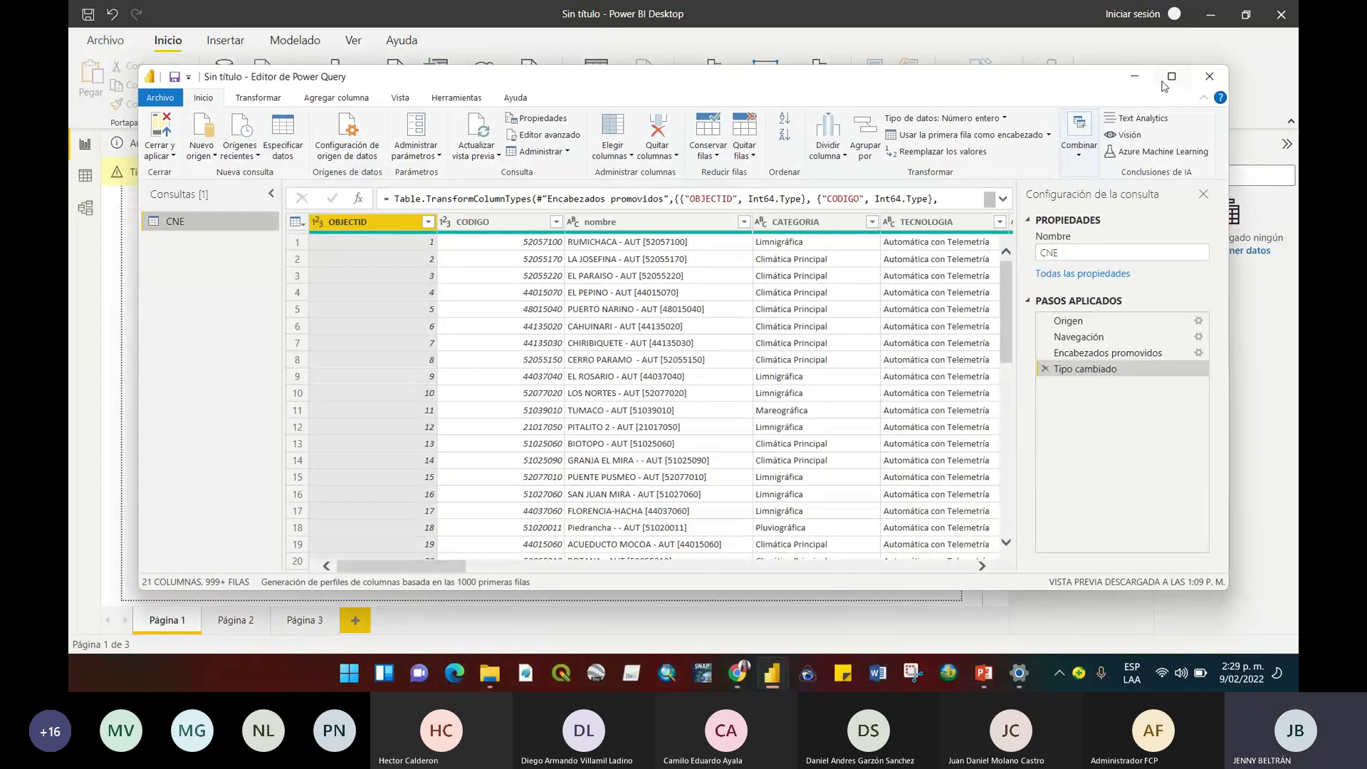
# Maximize the Power Query Editor holding the CNE query, then close it.
pyautogui.click(1171, 77)
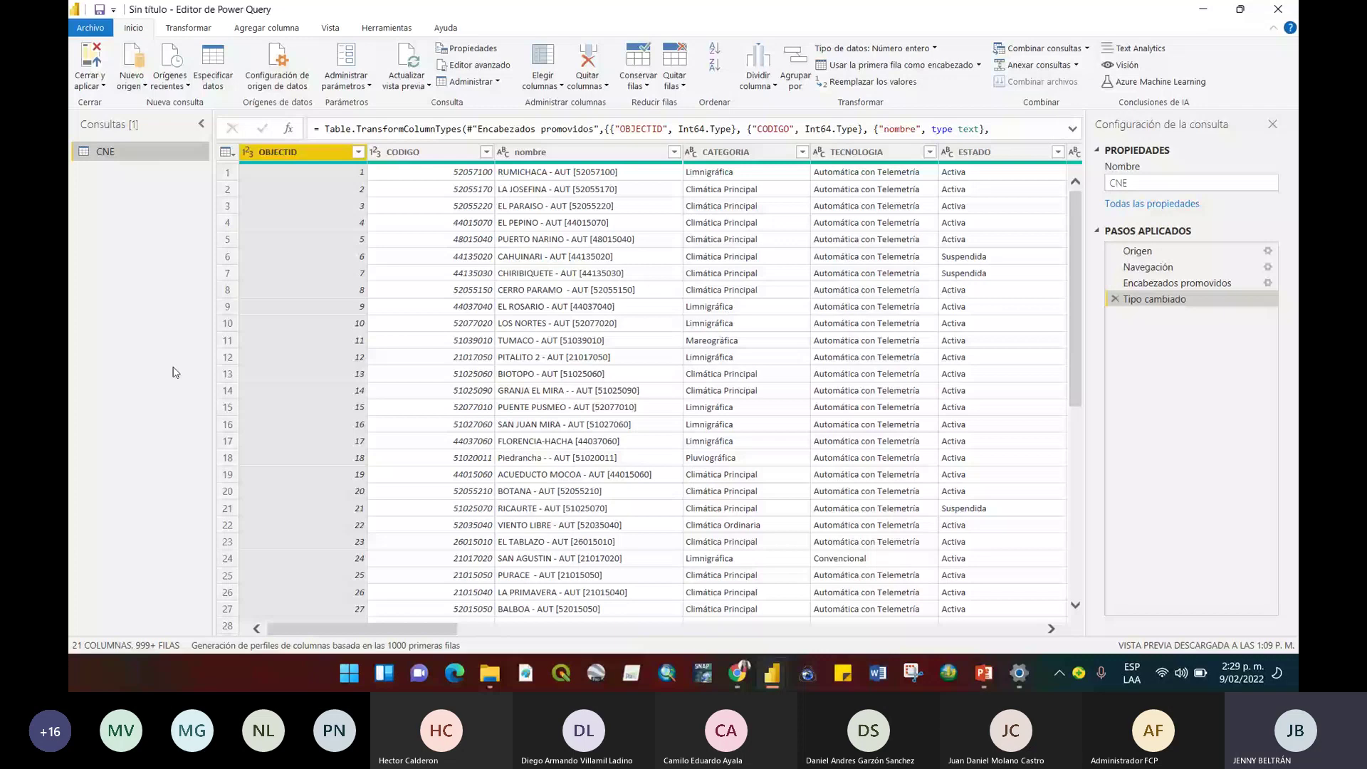
pyautogui.click(1277, 12)
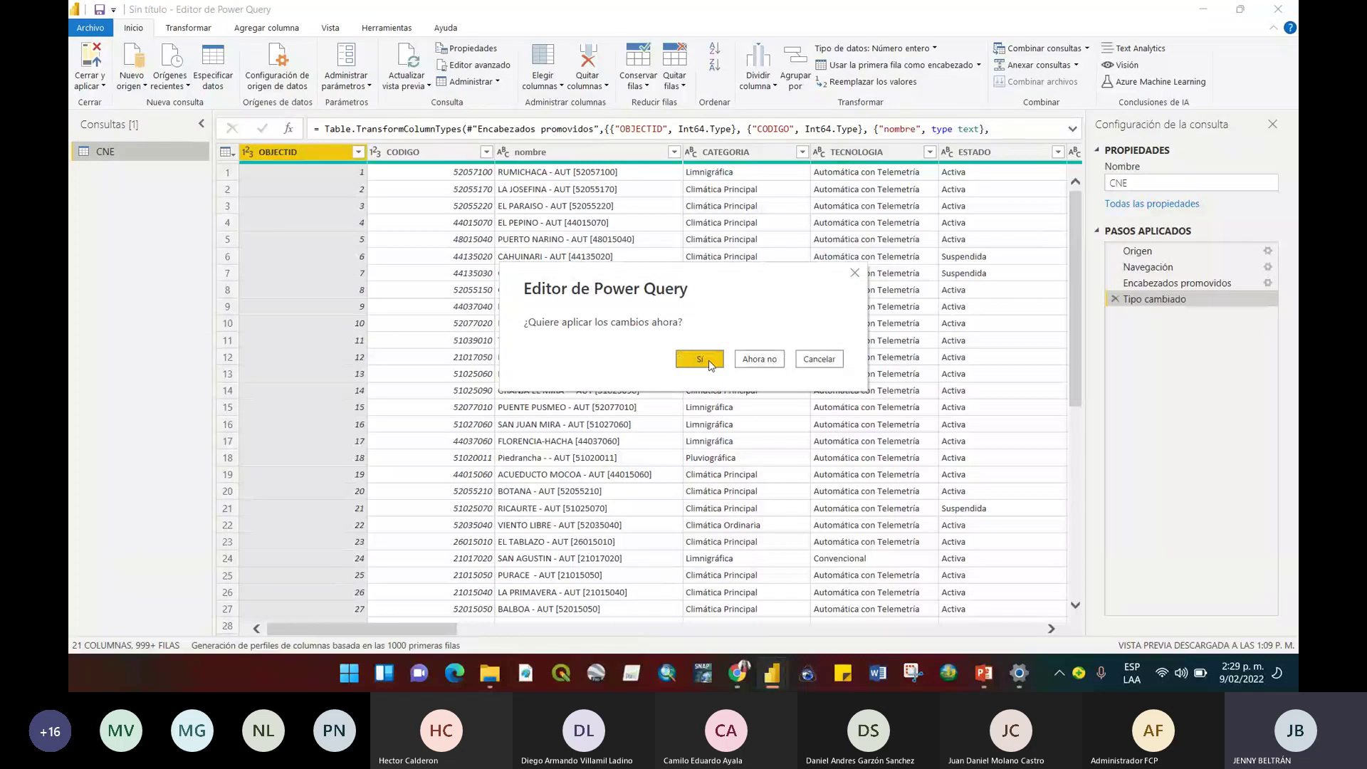
# Apply the pending changes to load the CNE table and view its 4494 rows in Data view.
pyautogui.click(710, 362)
pyautogui.click(822, 173)
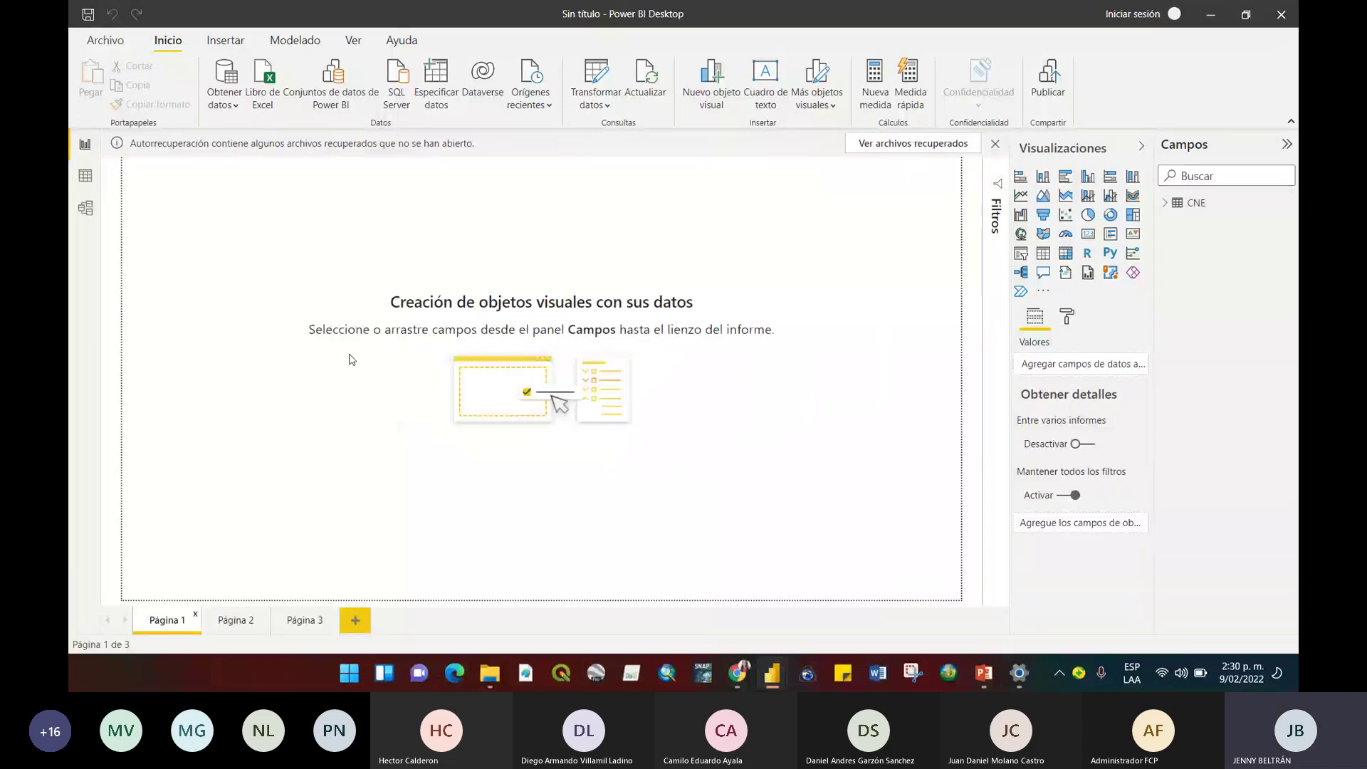
pyautogui.click(85, 176)
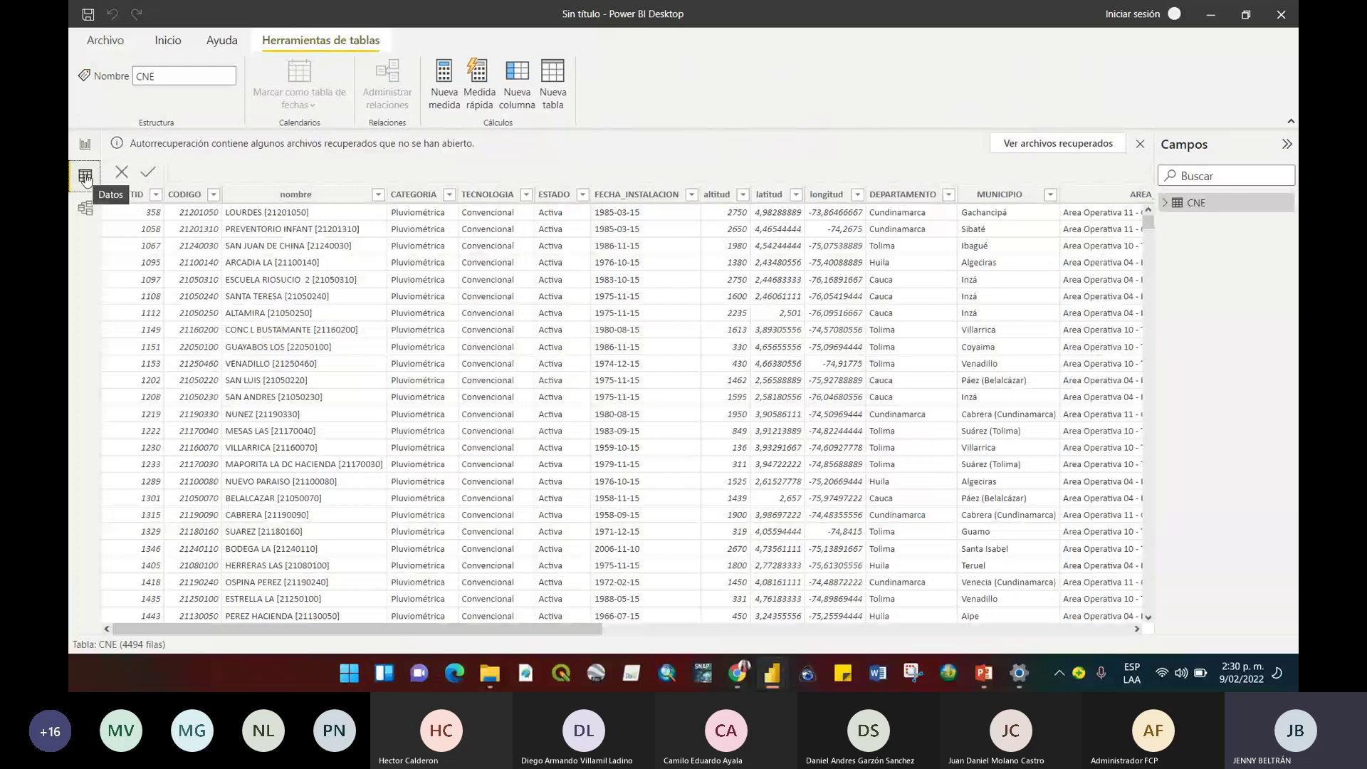
# Scroll through the 4494-row CNE table in Data view, then go back to the empty Página 1.
pyautogui.click(86, 146)
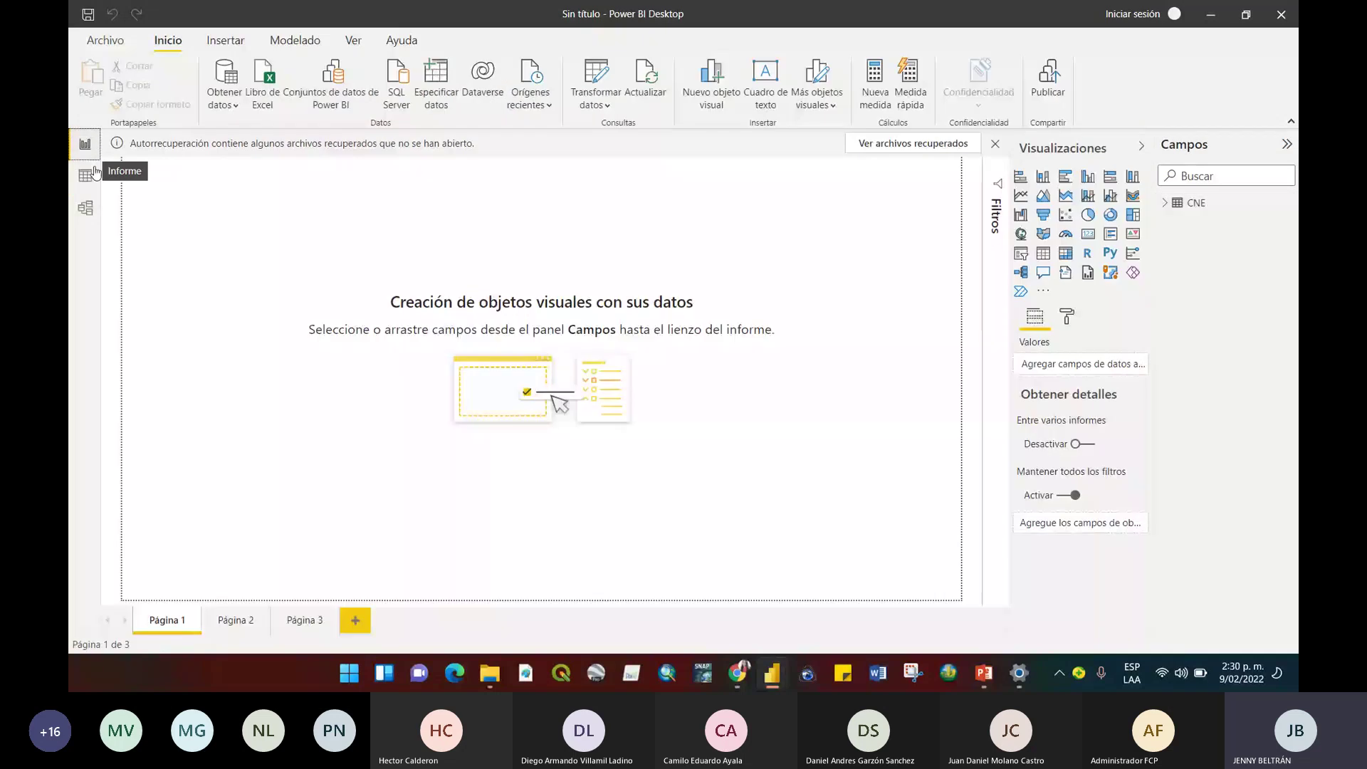
pyautogui.click(86, 175)
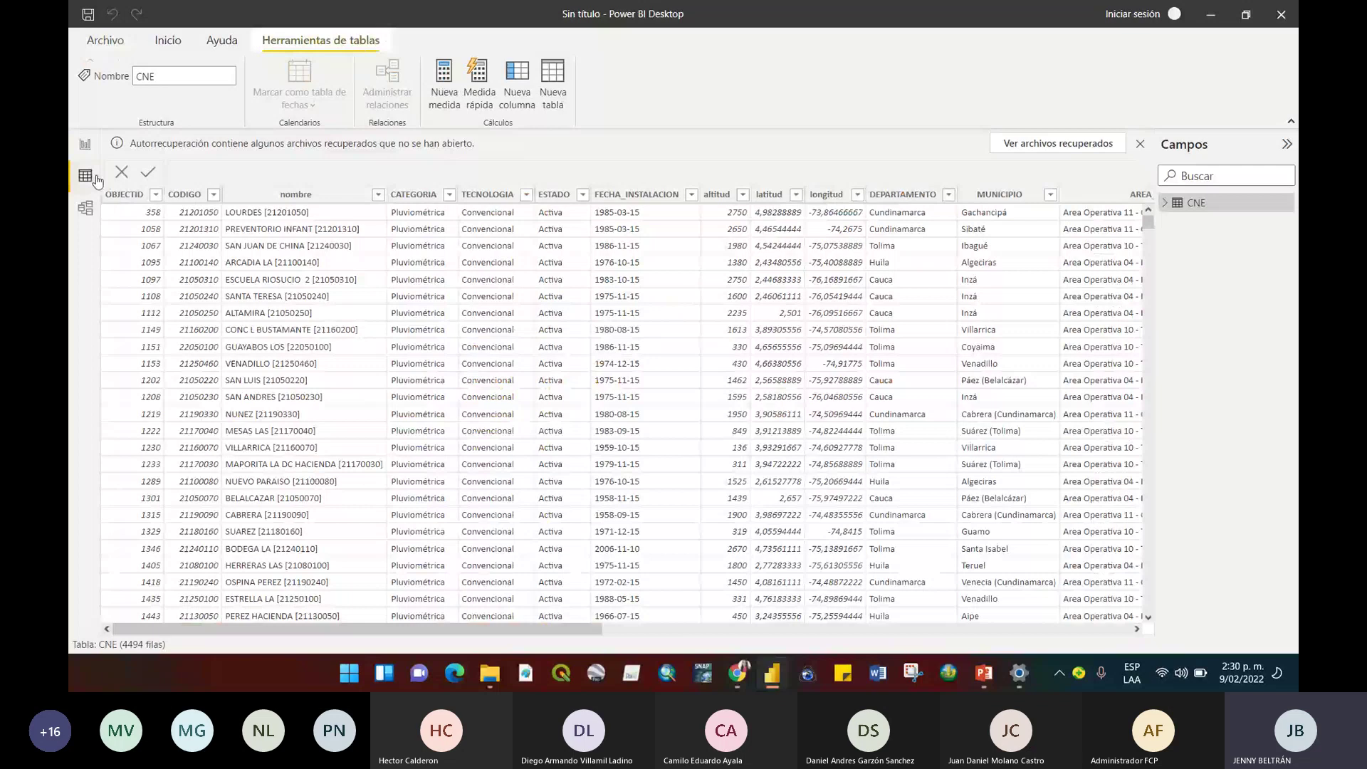
pyautogui.moveTo(1147, 222)
pyautogui.mouseDown()
pyautogui.moveTo(1184, 291)
pyautogui.moveTo(1171, 232)
pyautogui.moveTo(1161, 246)
pyautogui.moveTo(1147, 222)
pyautogui.mouseUp()
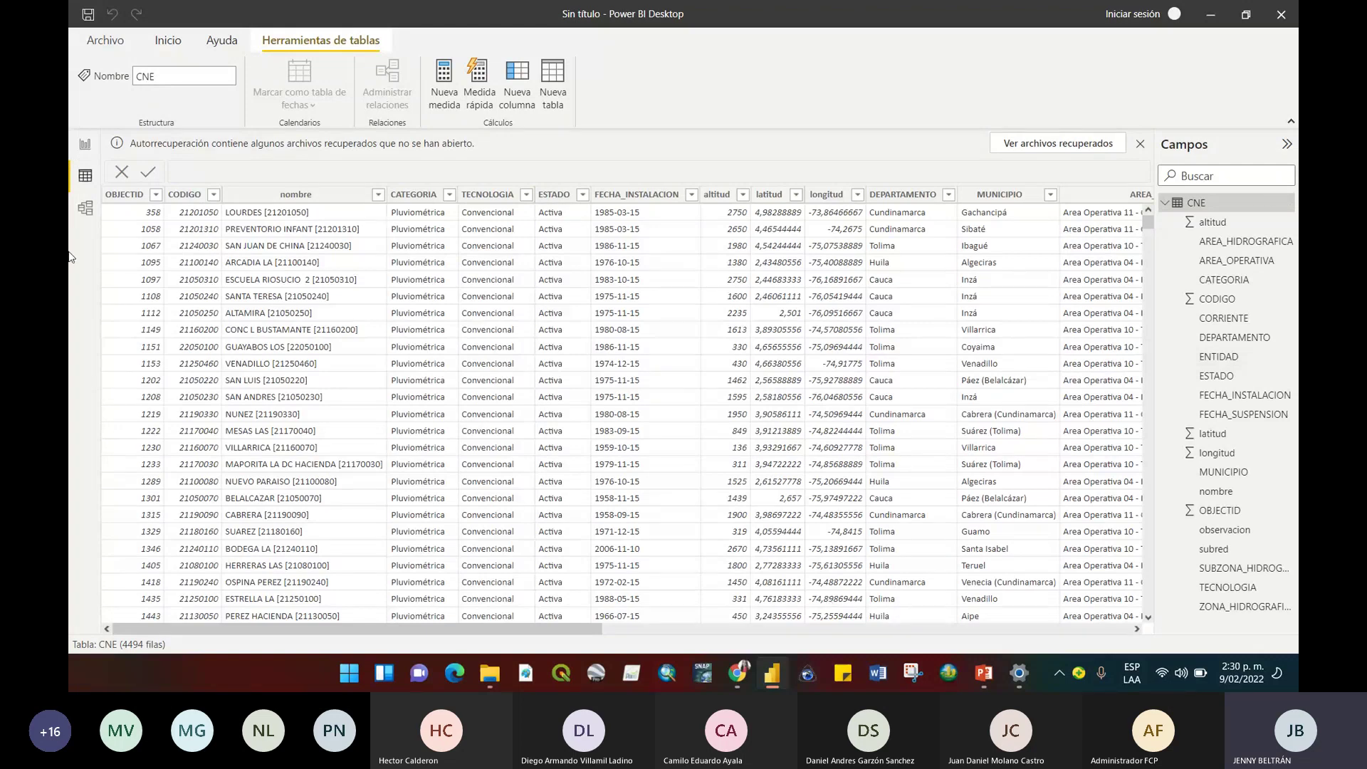
pyautogui.click(87, 143)
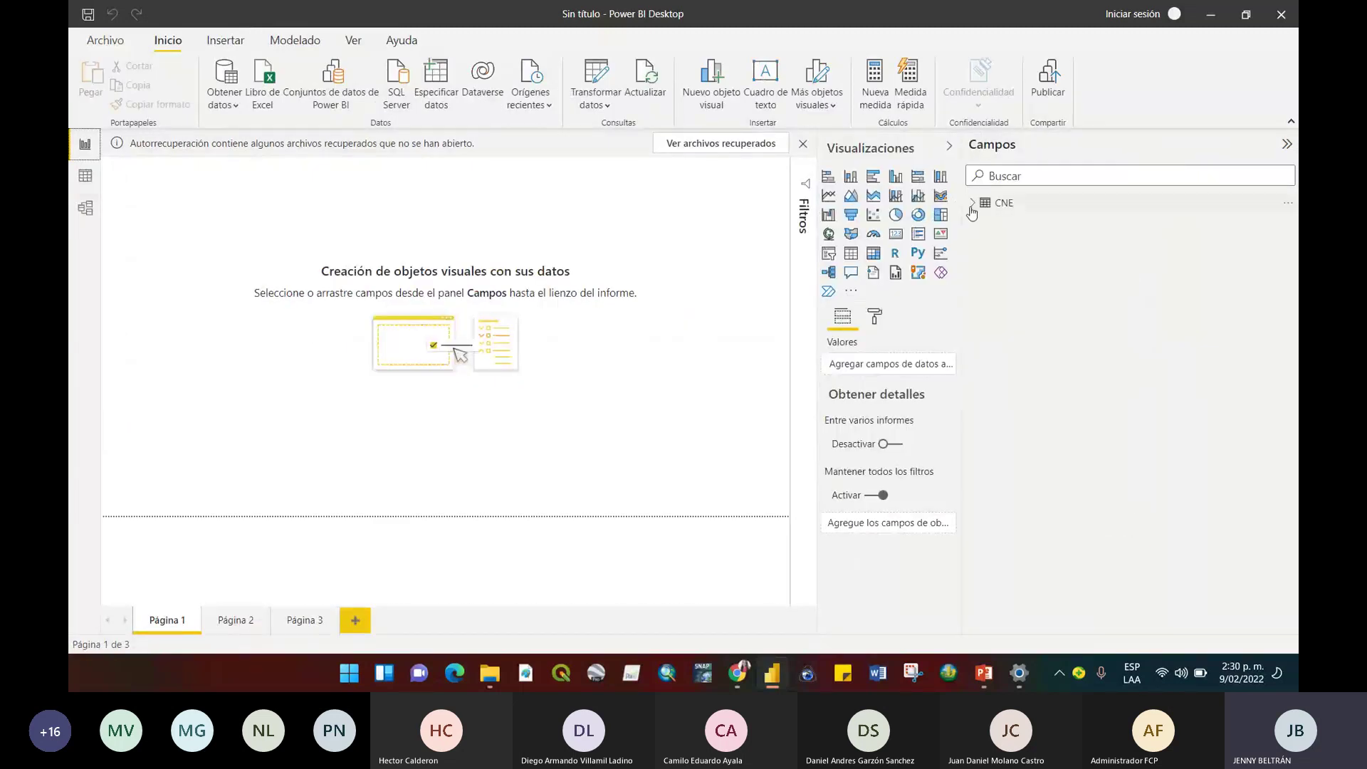
# Expand CNE in the Campos pane to show its fields, altitud through ZONA_HIDROGRAFICA.
pyautogui.click(972, 210)
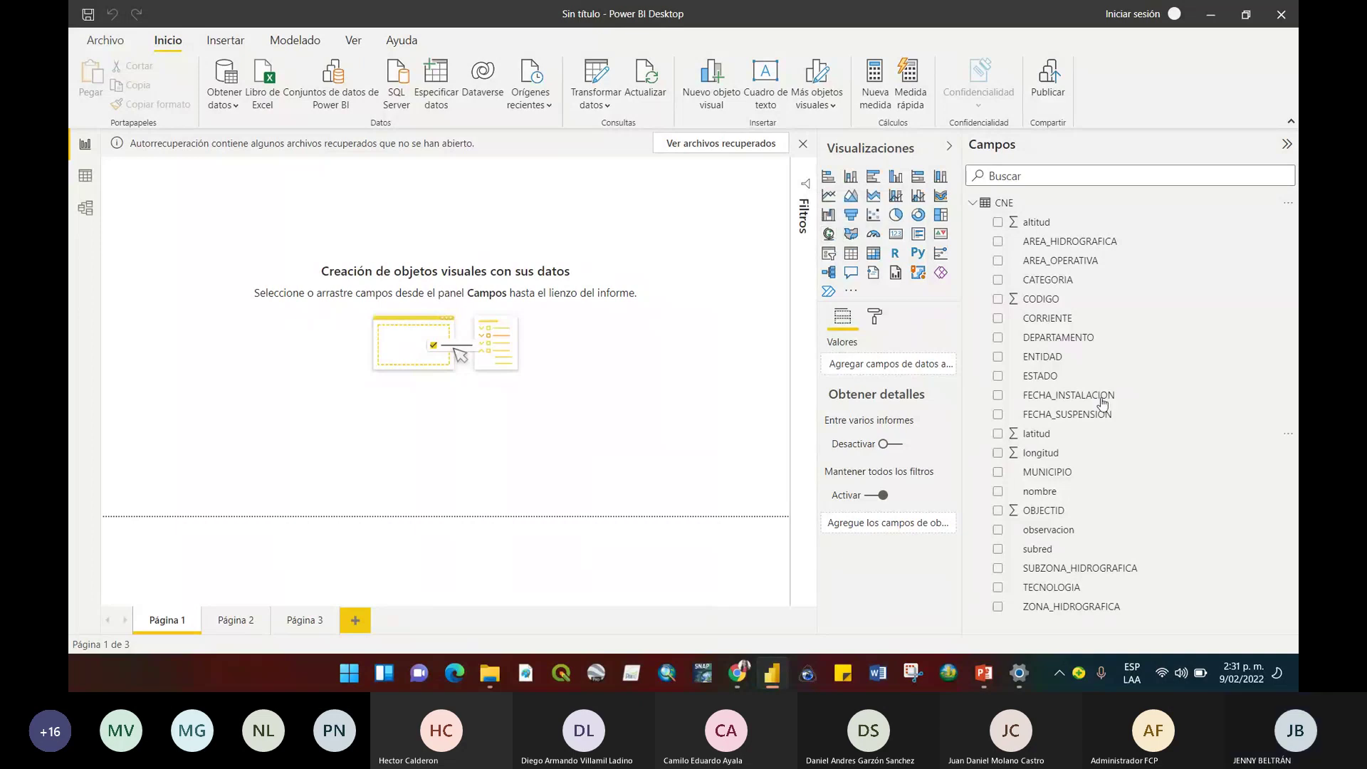
# Add a stacked bar chart, drag it larger over the upper-left, and widen the canvas.
pyautogui.click(829, 178)
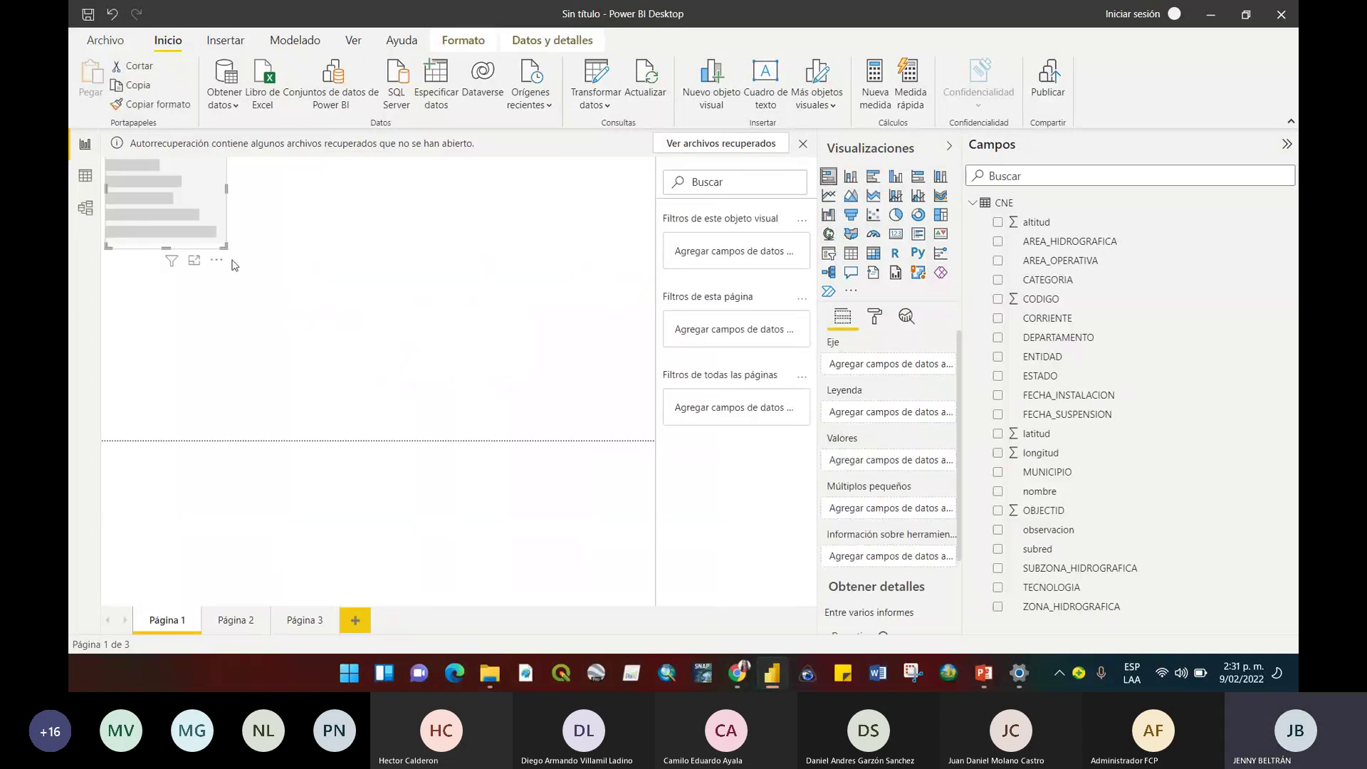
pyautogui.moveTo(223, 247); pyautogui.dragTo(383, 395)
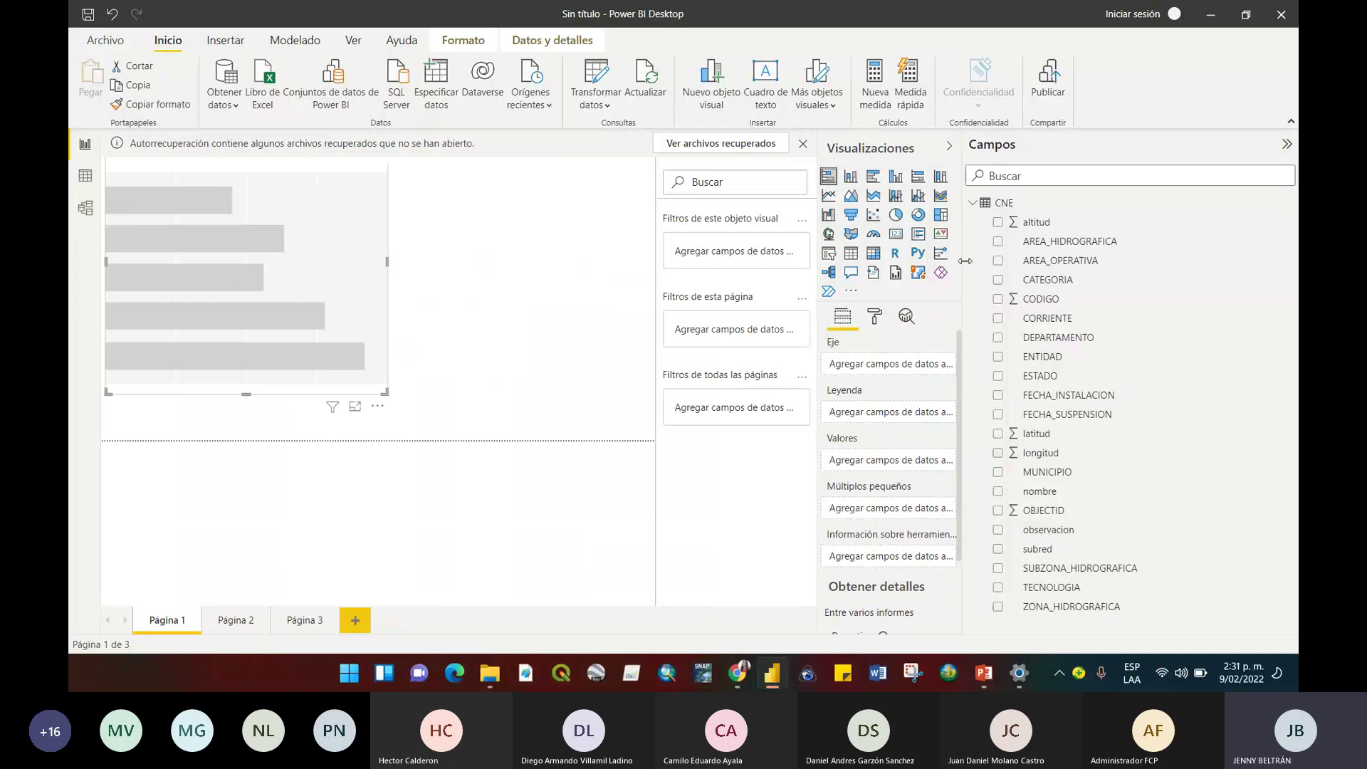
pyautogui.moveTo(965, 261); pyautogui.dragTo(1078, 262)
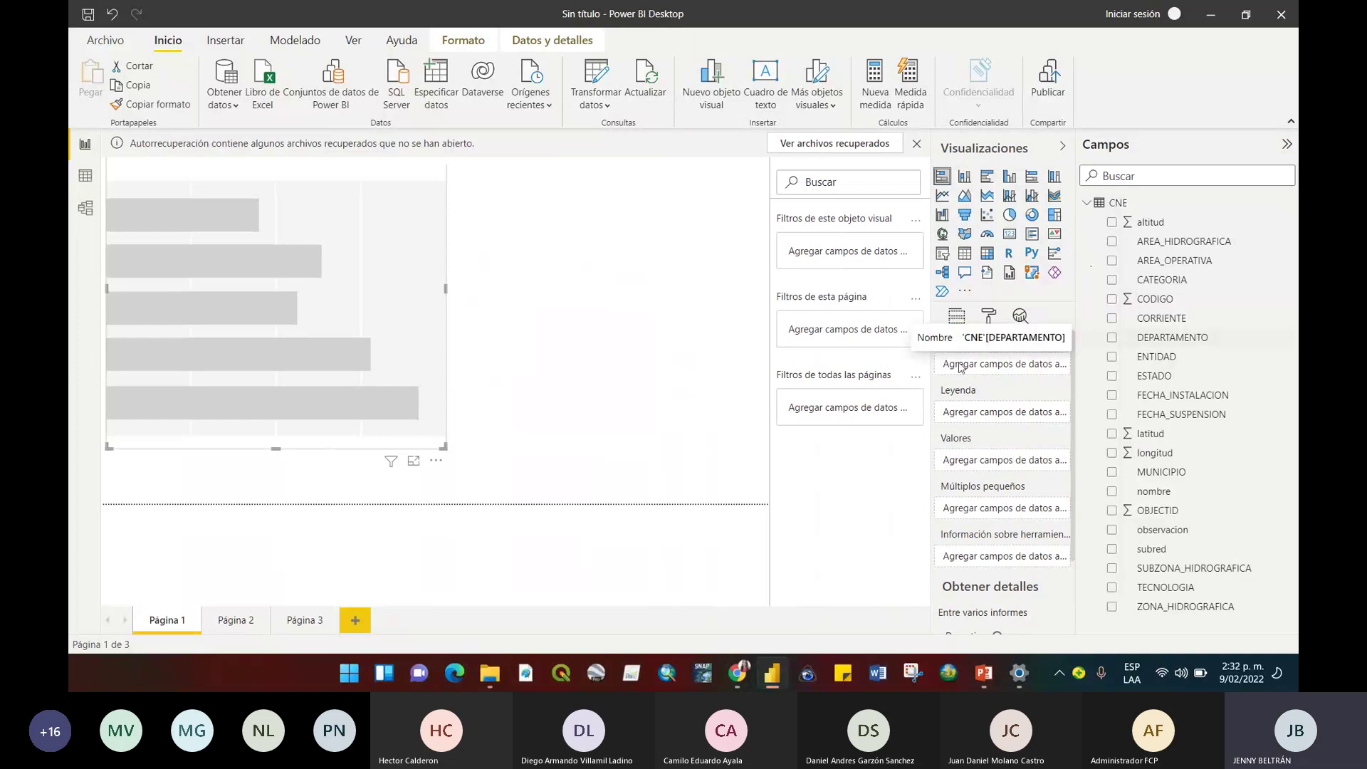
pyautogui.scroll(-2, 1067, 388)
pyautogui.scroll(2, 1067, 351)
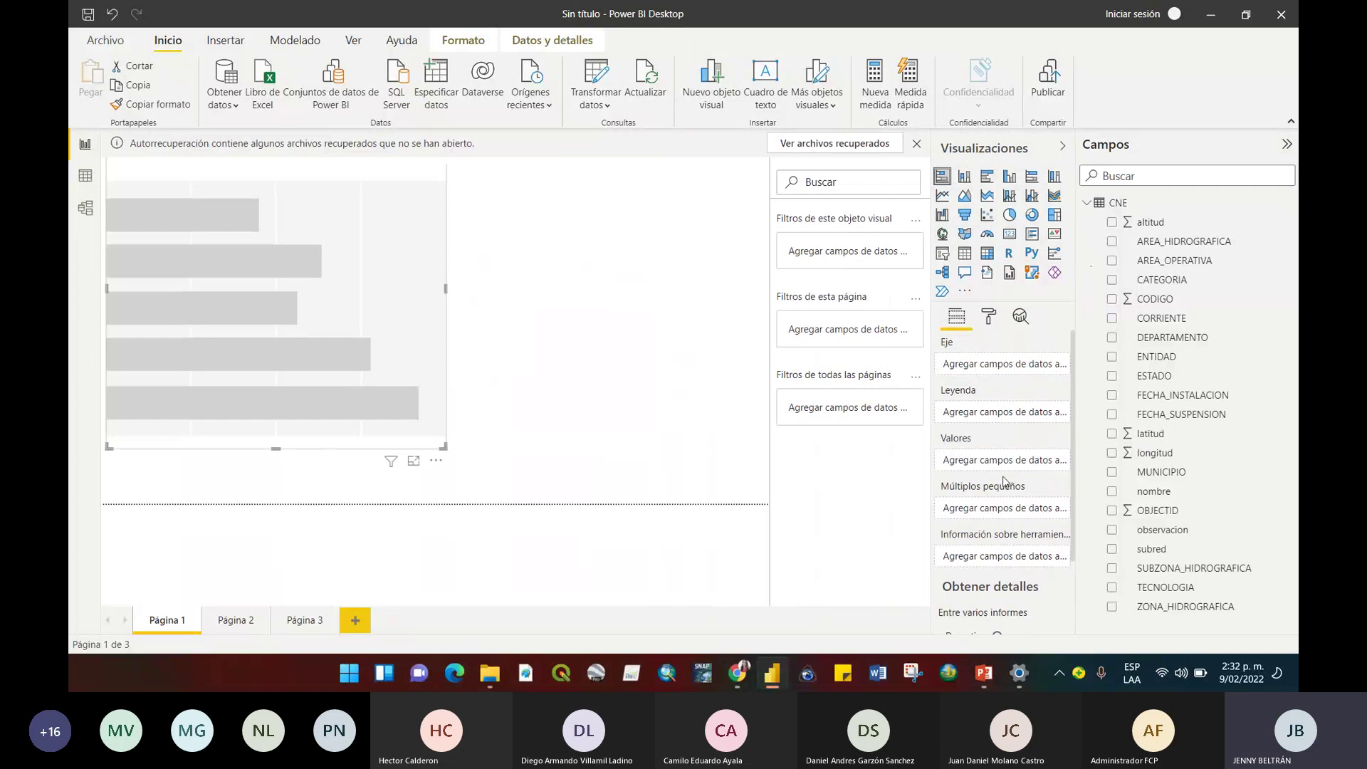
# Create a new measure in the CNE table: Medida = COUNT(CNE[OBJECTID]).
pyautogui.rightClick(1127, 208)
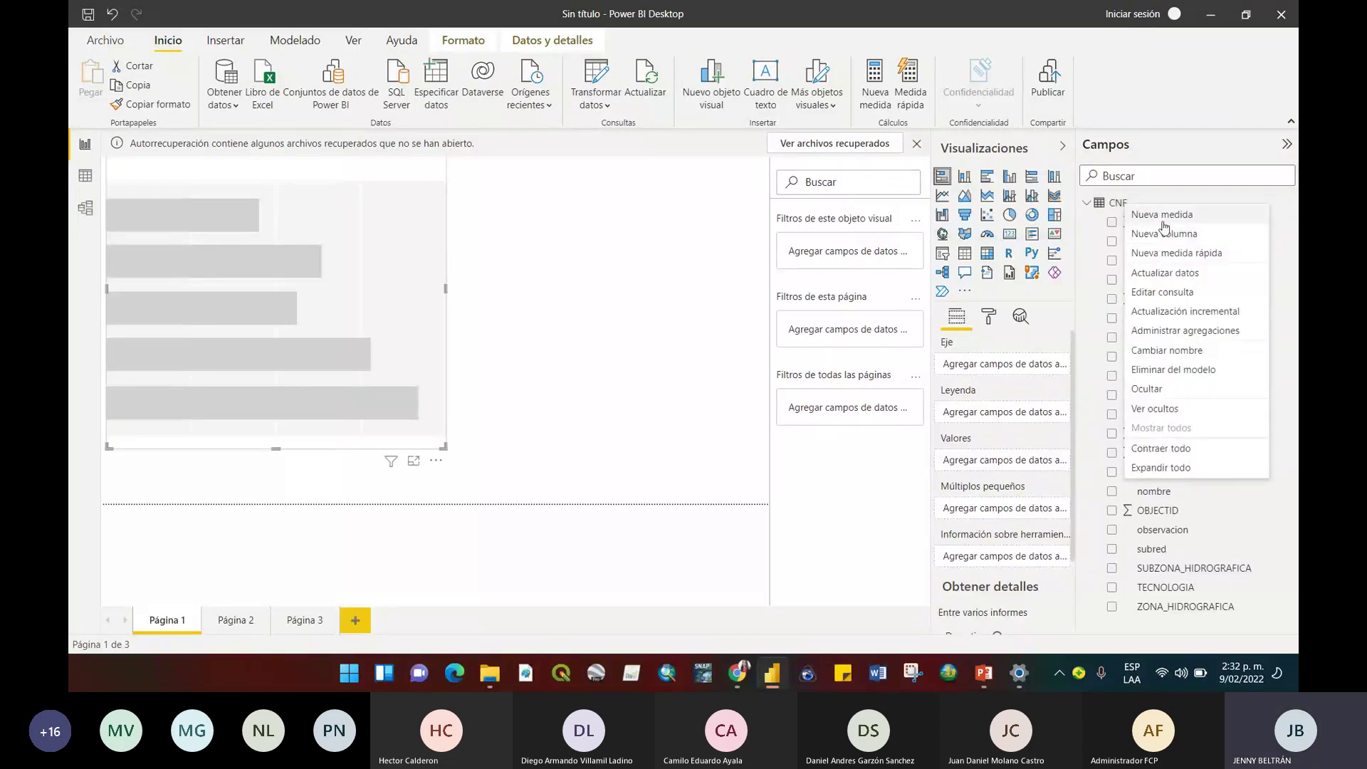
pyautogui.click(1163, 215)
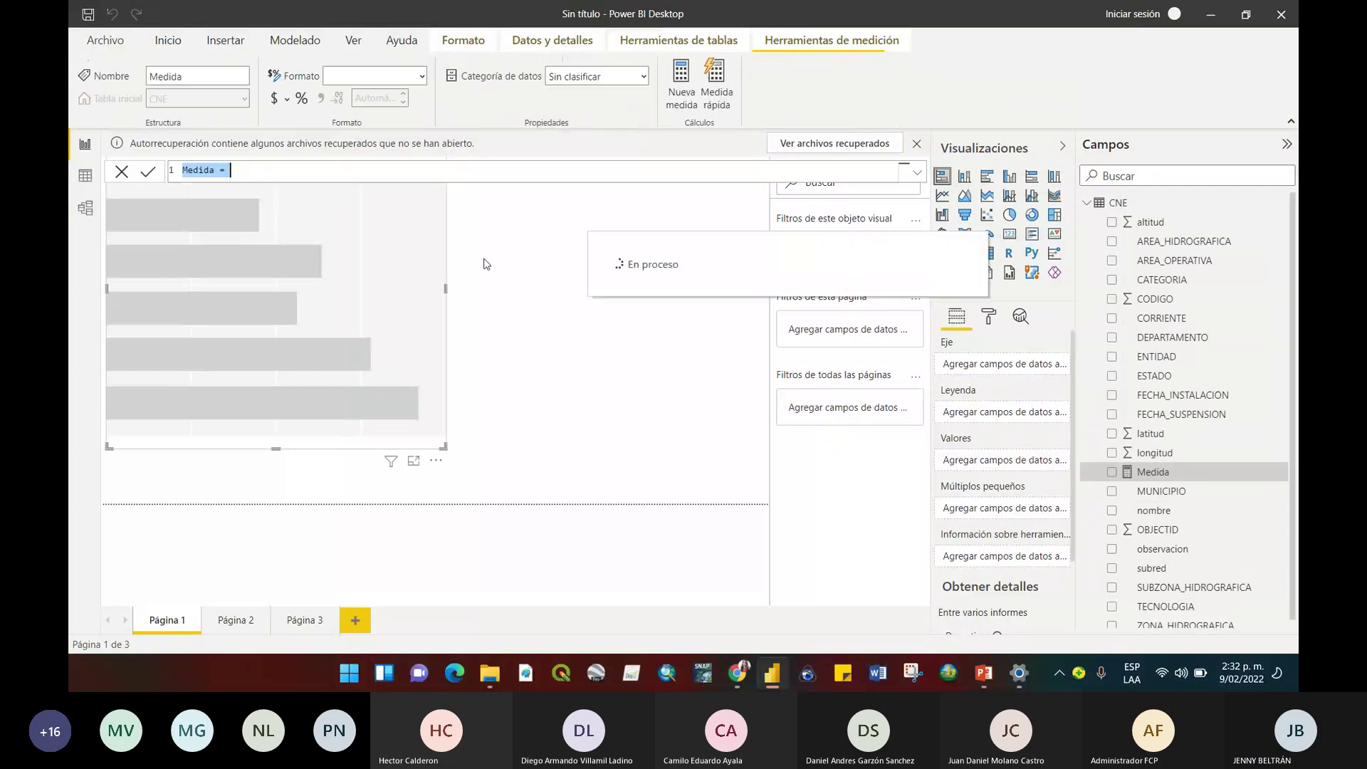
pyautogui.click(432, 169)
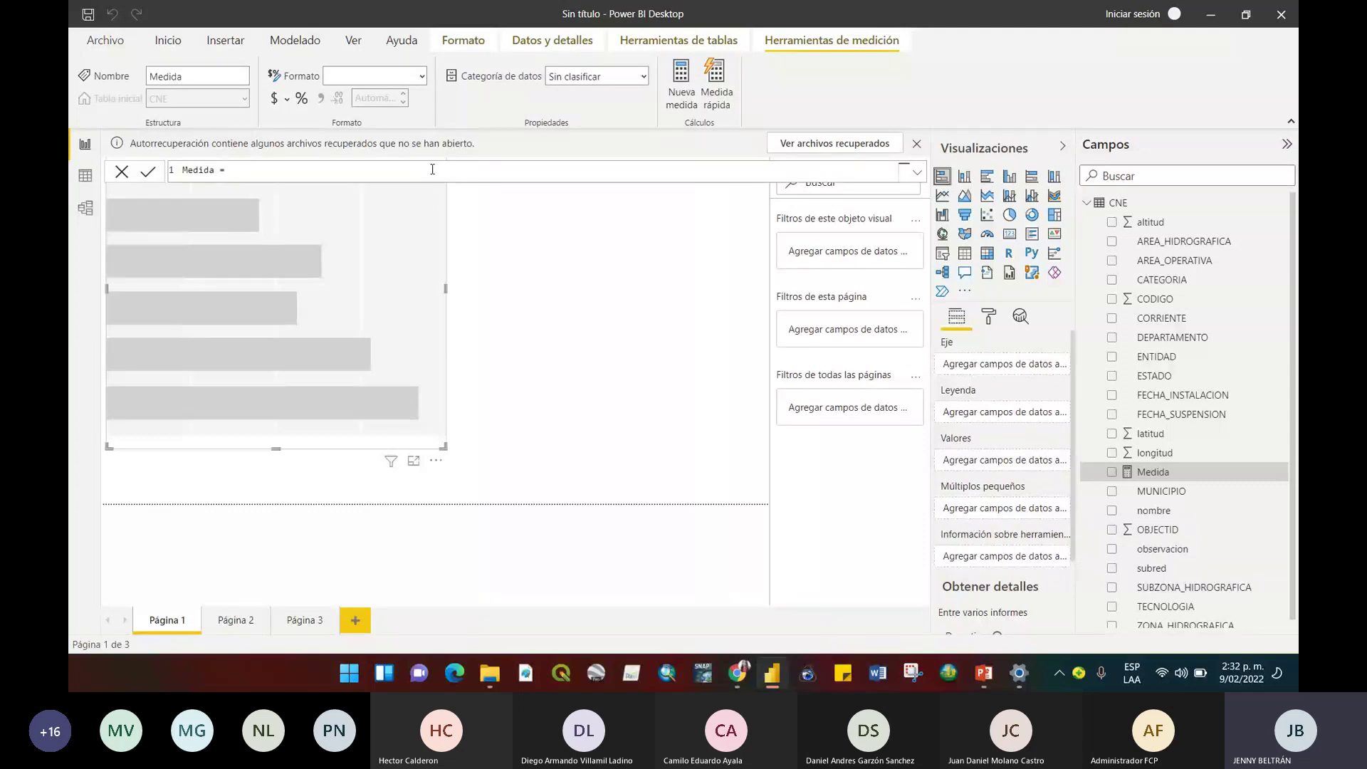
pyautogui.write('co')
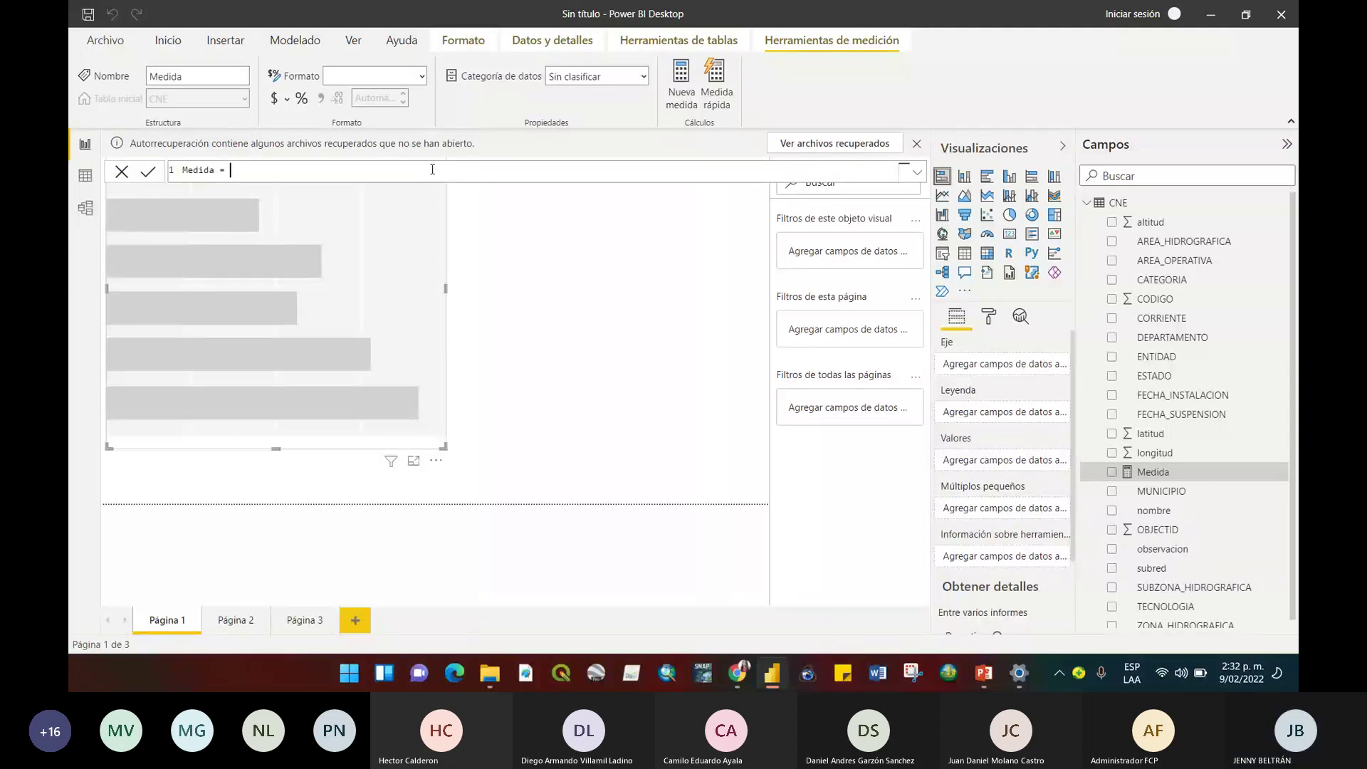
pyautogui.write('u')
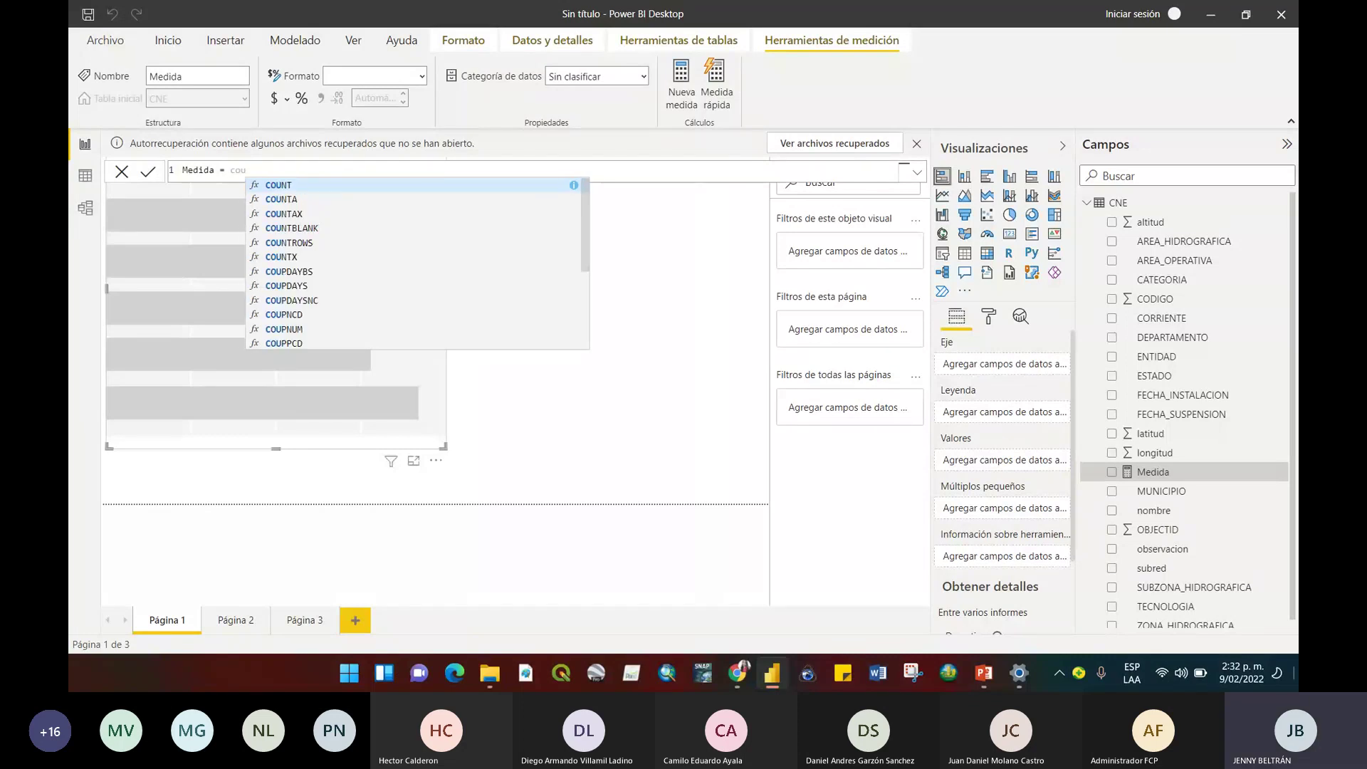
pyautogui.write('n')
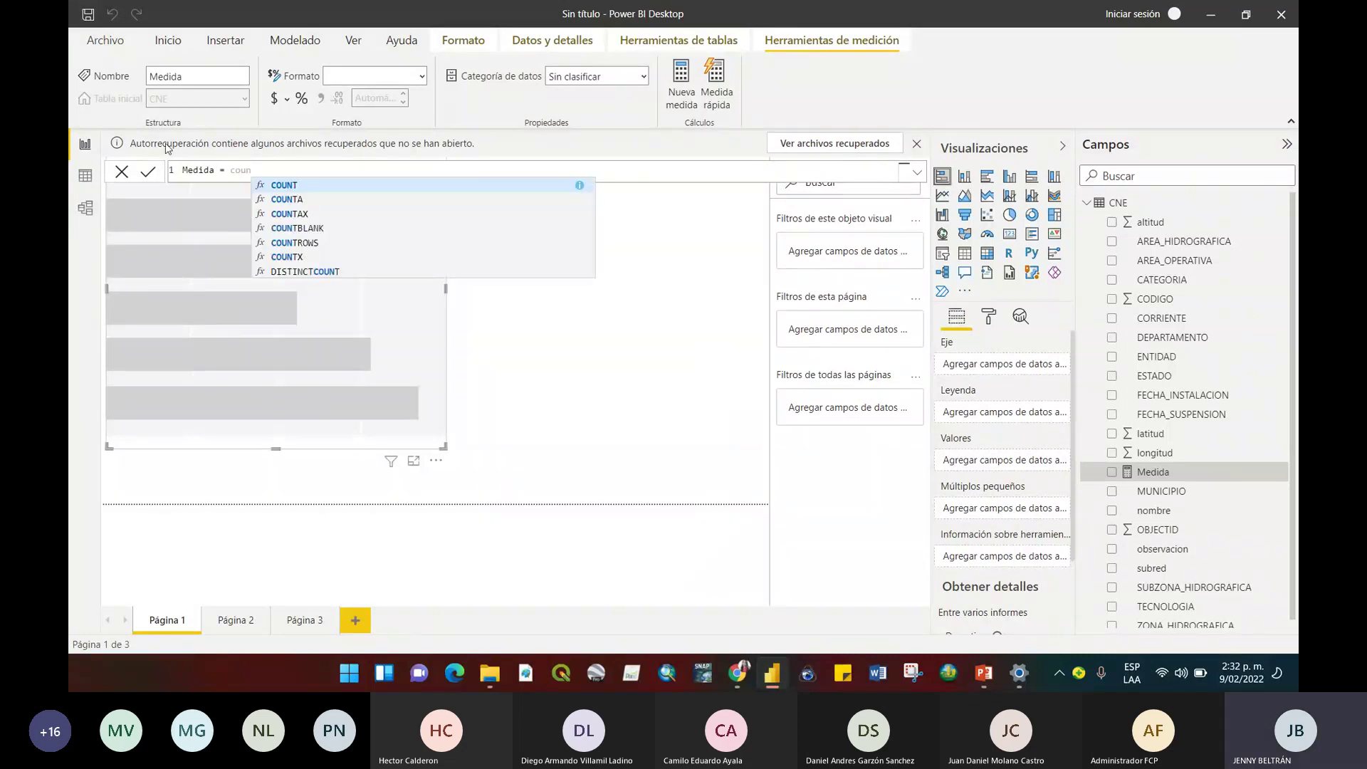
pyautogui.write('t(')
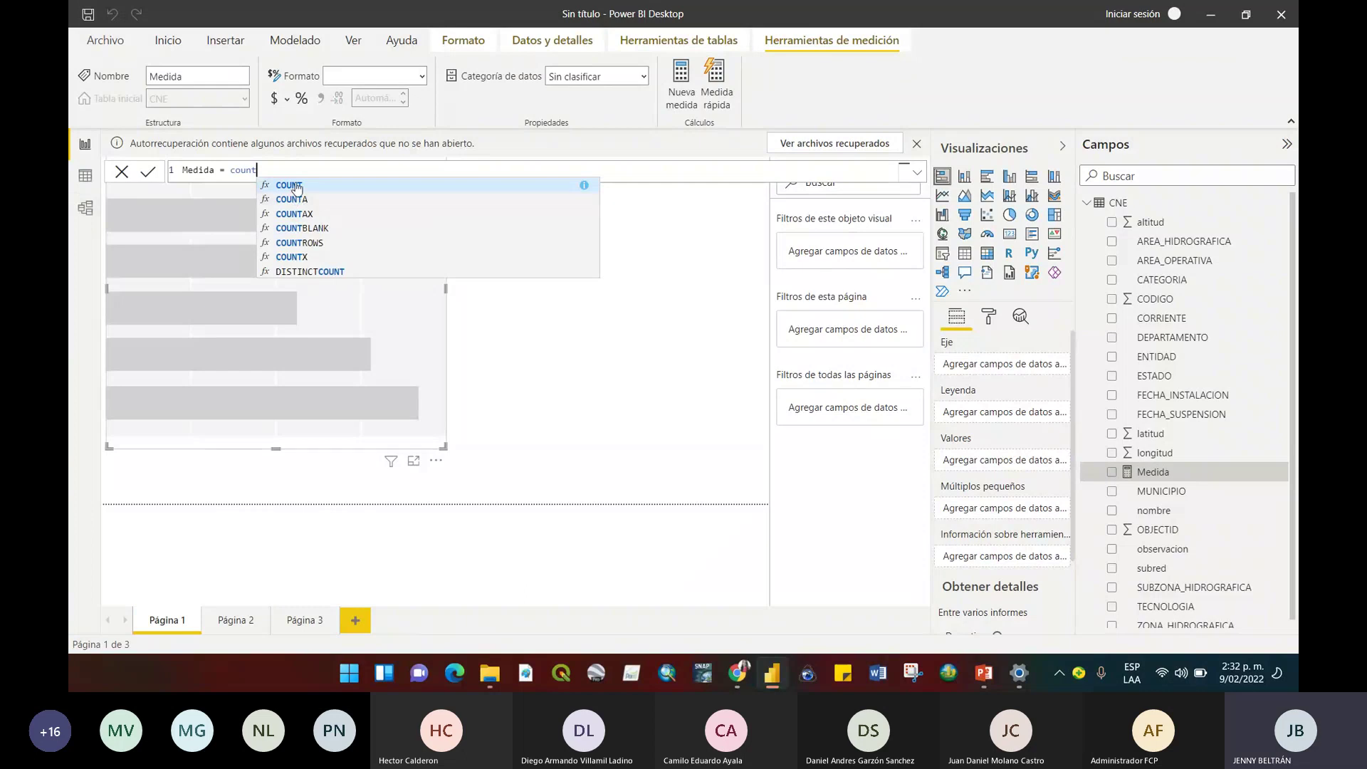
pyautogui.click(297, 186)
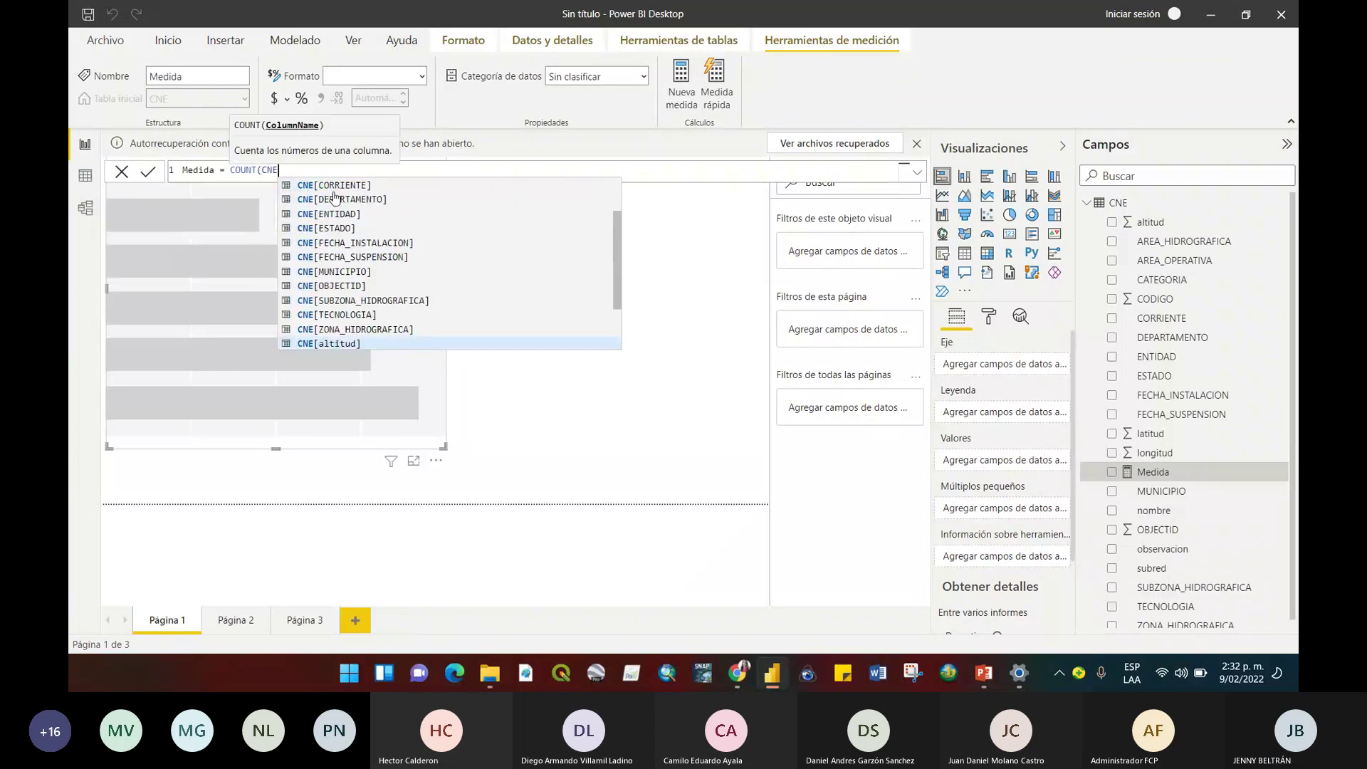
pyautogui.scroll(2, 607, 304)
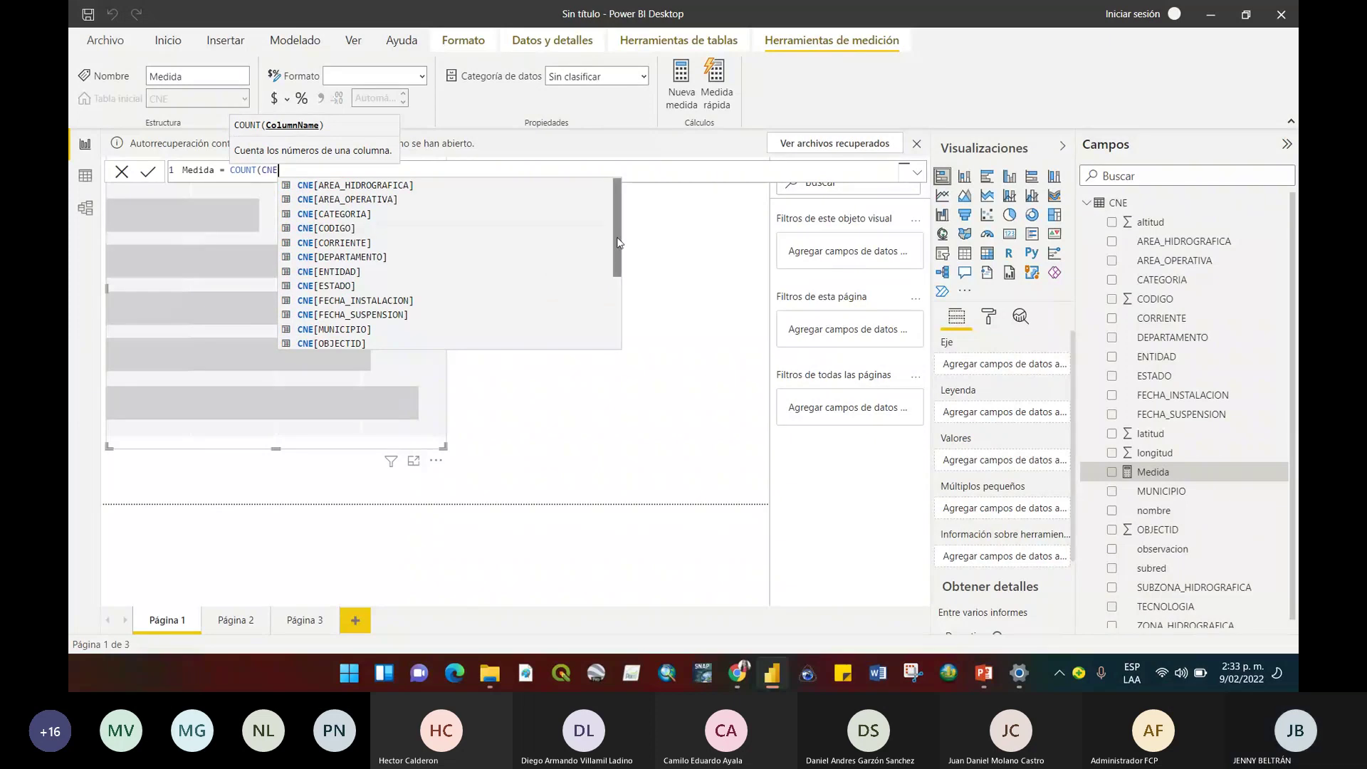
pyautogui.scroll(-1, 620, 253)
pyautogui.scroll(1, 390, 226)
pyautogui.scroll(-3, 618, 249)
pyautogui.click(359, 272)
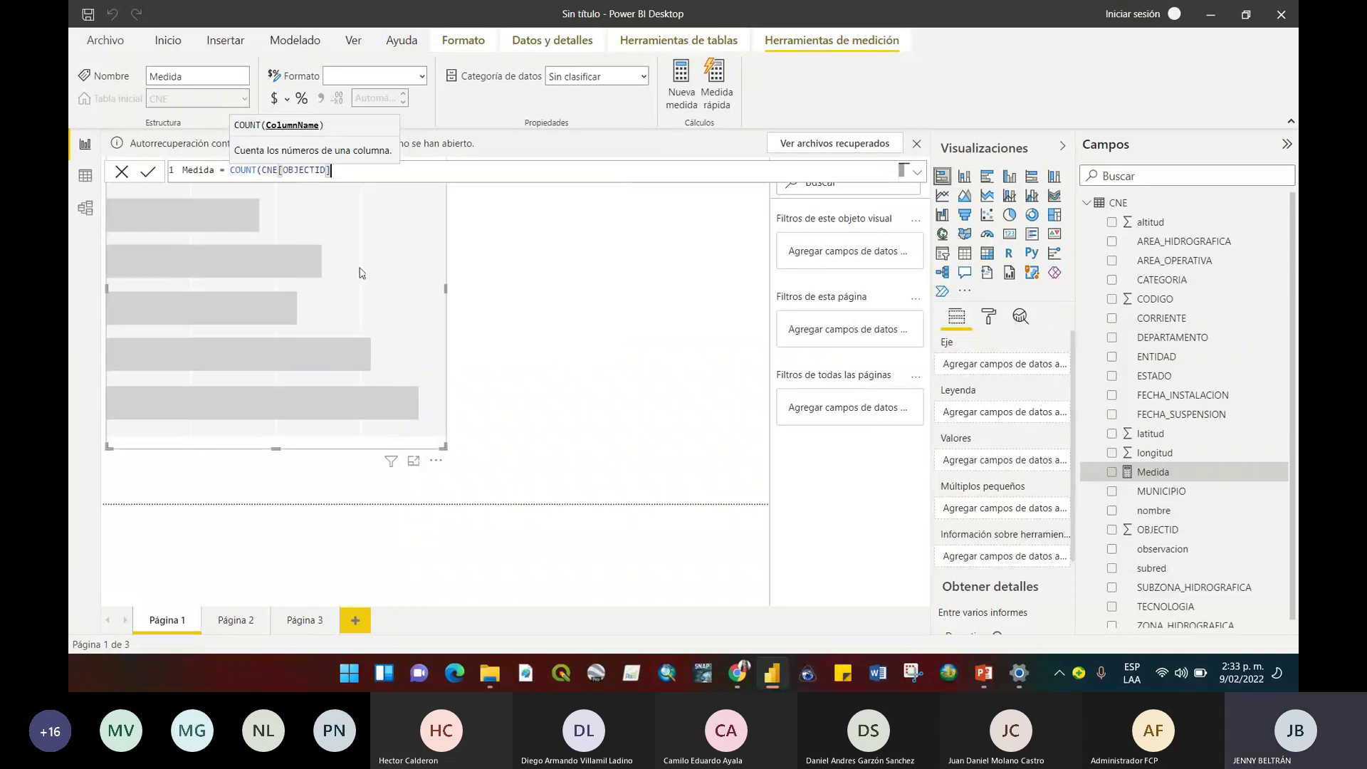
pyautogui.write(')')
pyautogui.press('Return')
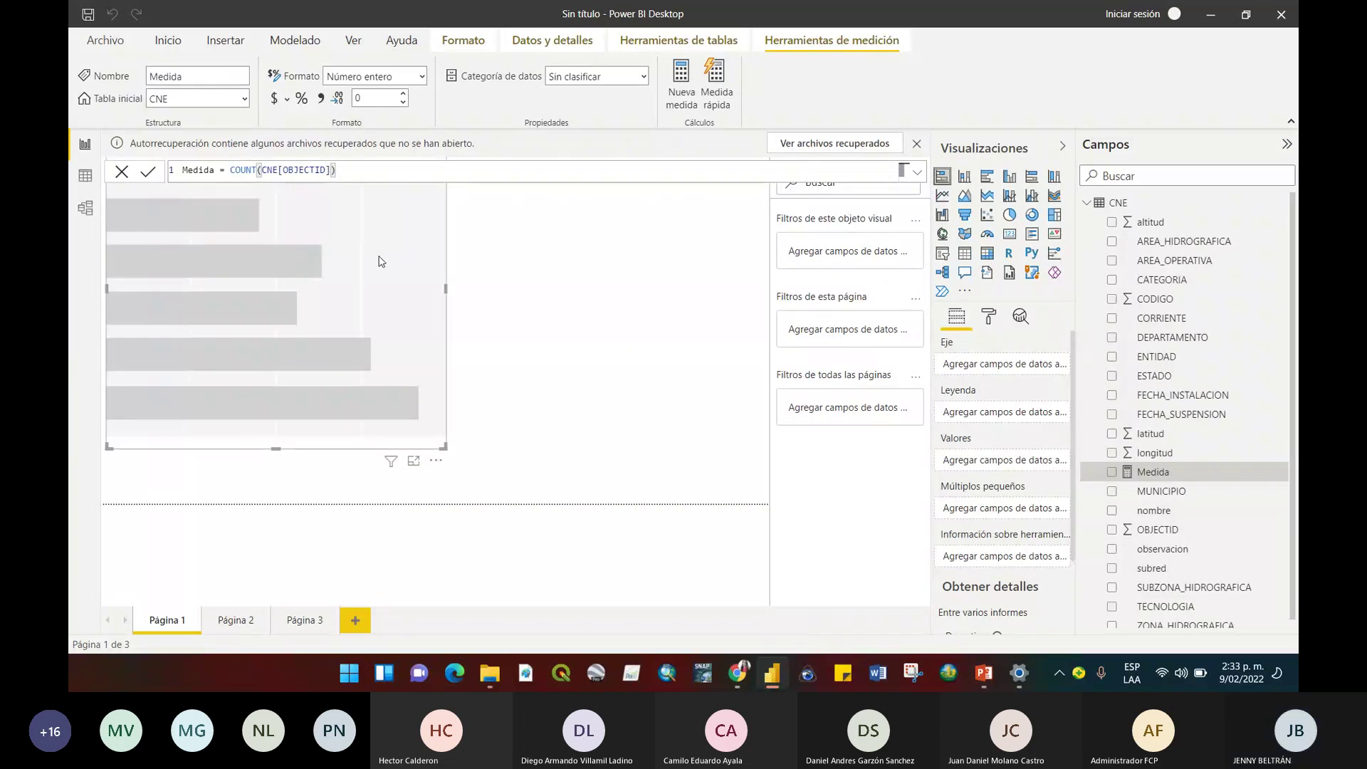
pyautogui.click(591, 332)
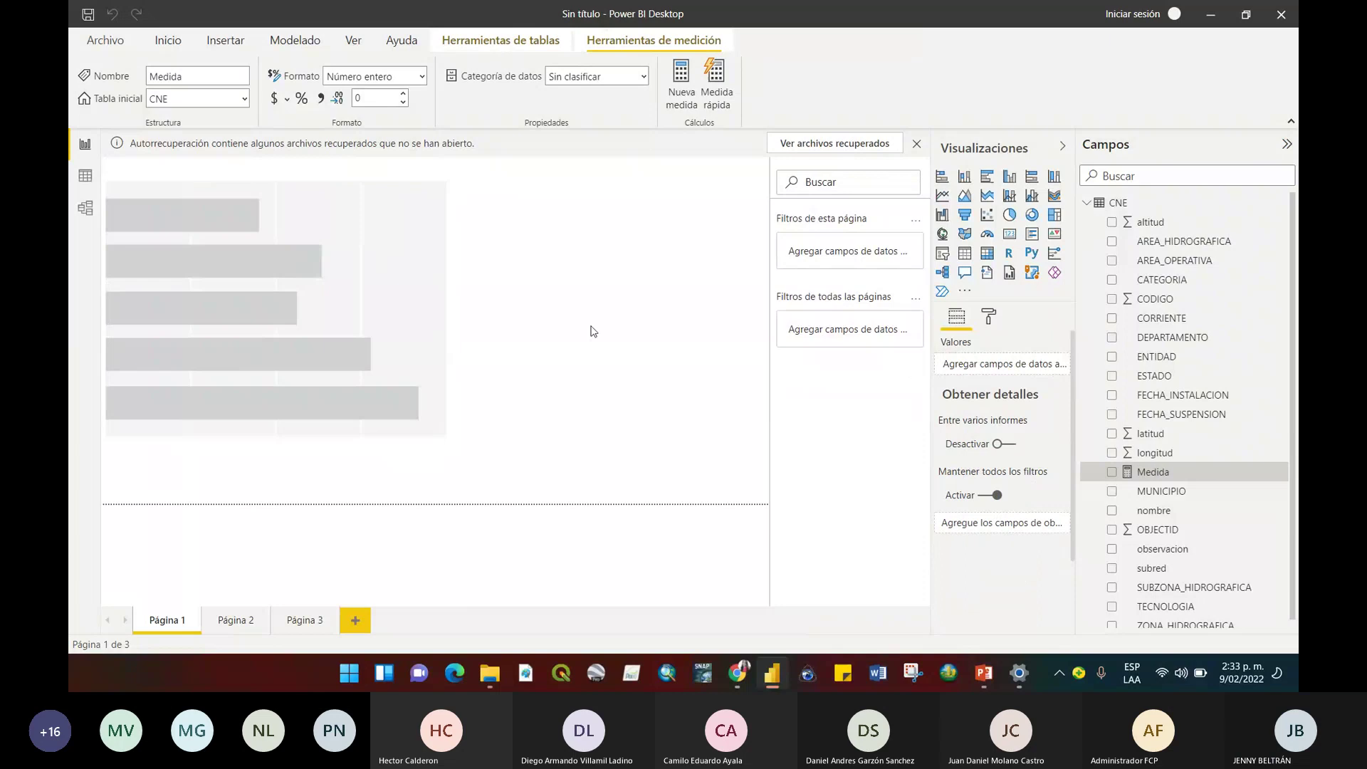
# Plot Medida by CATEGORIA in the bar chart, with CATEGORIA on Eje and Medida on Valores.
pyautogui.click(338, 277)
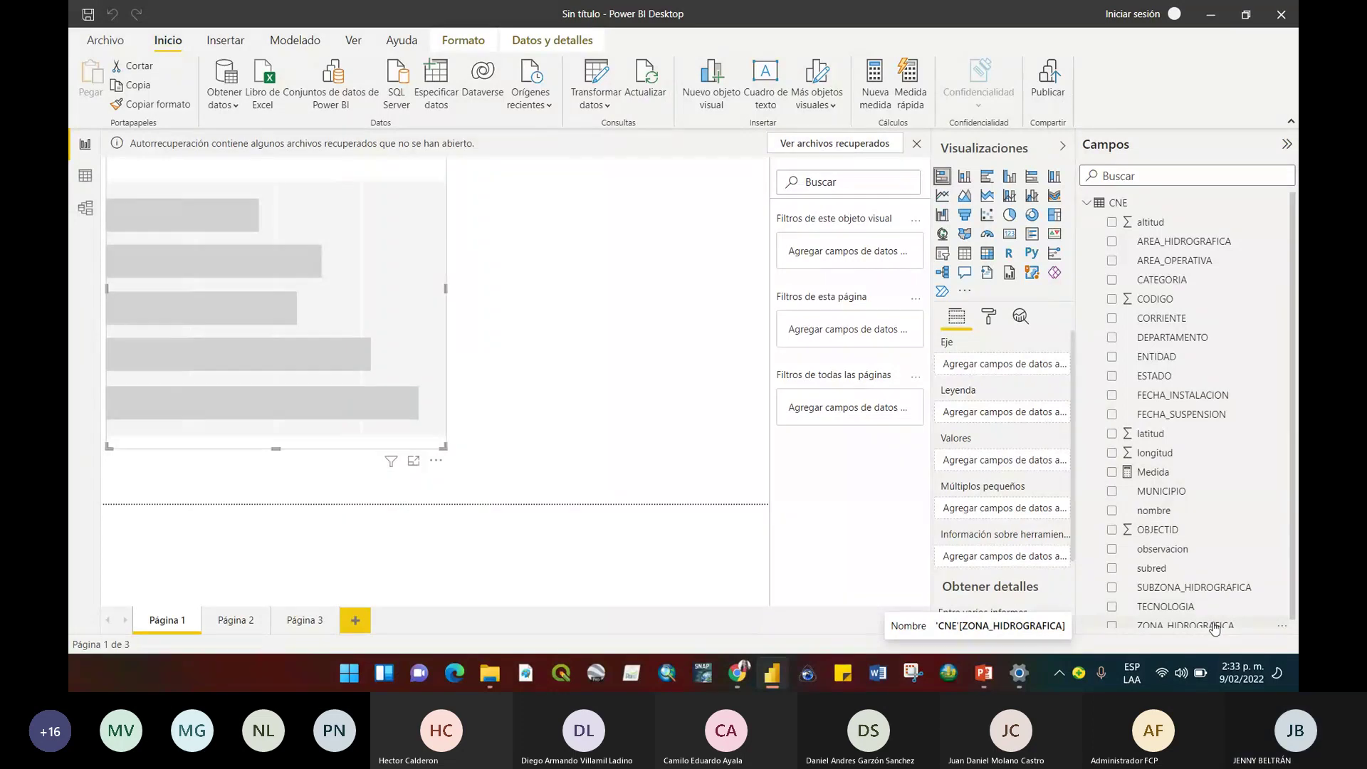
pyautogui.scroll(-1, 1210, 427)
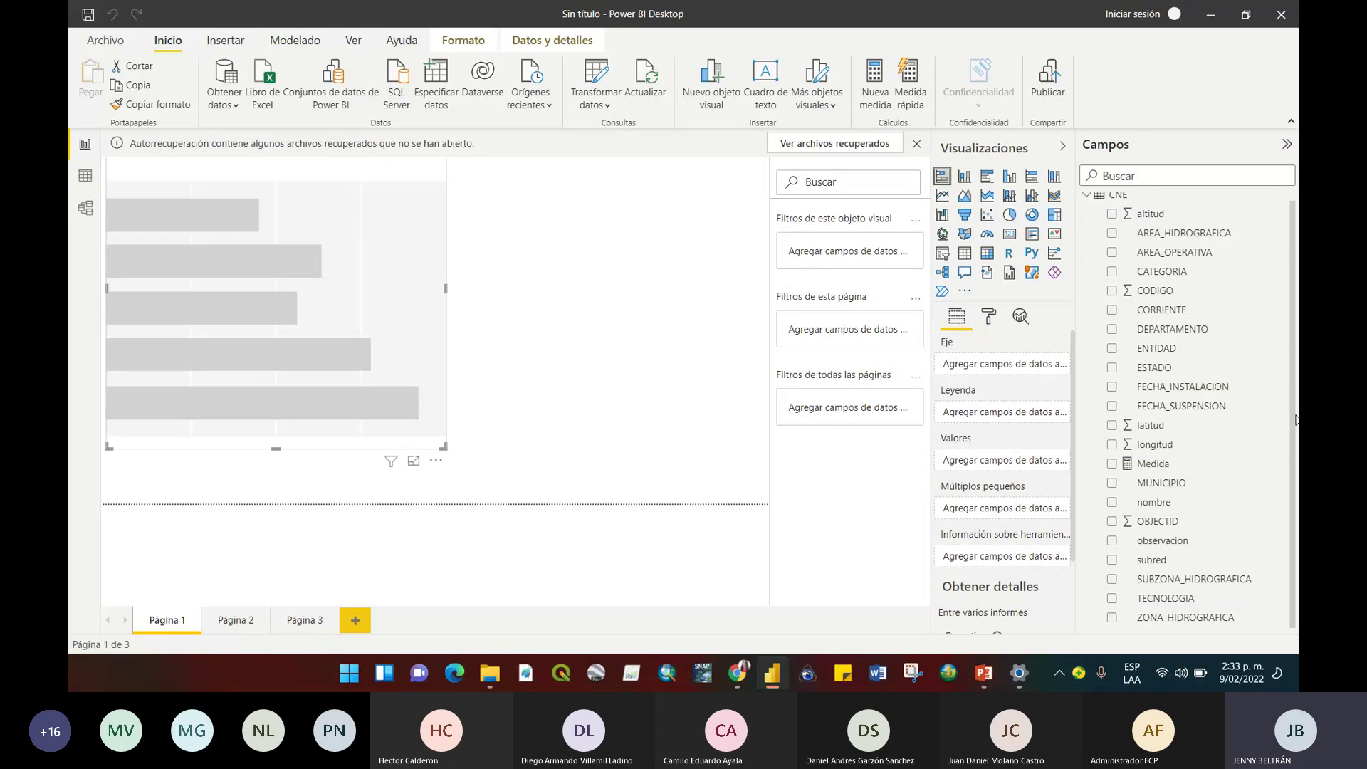
pyautogui.moveTo(1148, 274); pyautogui.dragTo(988, 370)
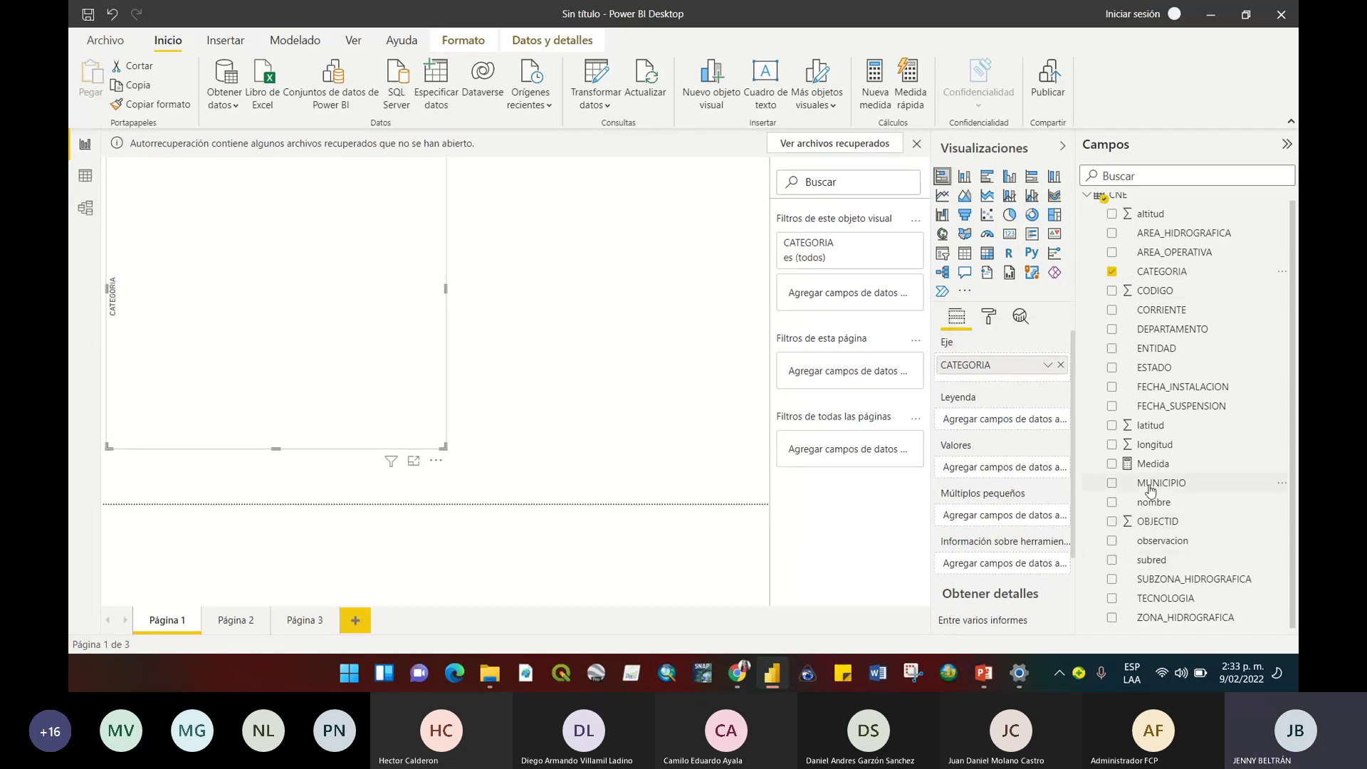
pyautogui.moveTo(1150, 465); pyautogui.dragTo(995, 472)
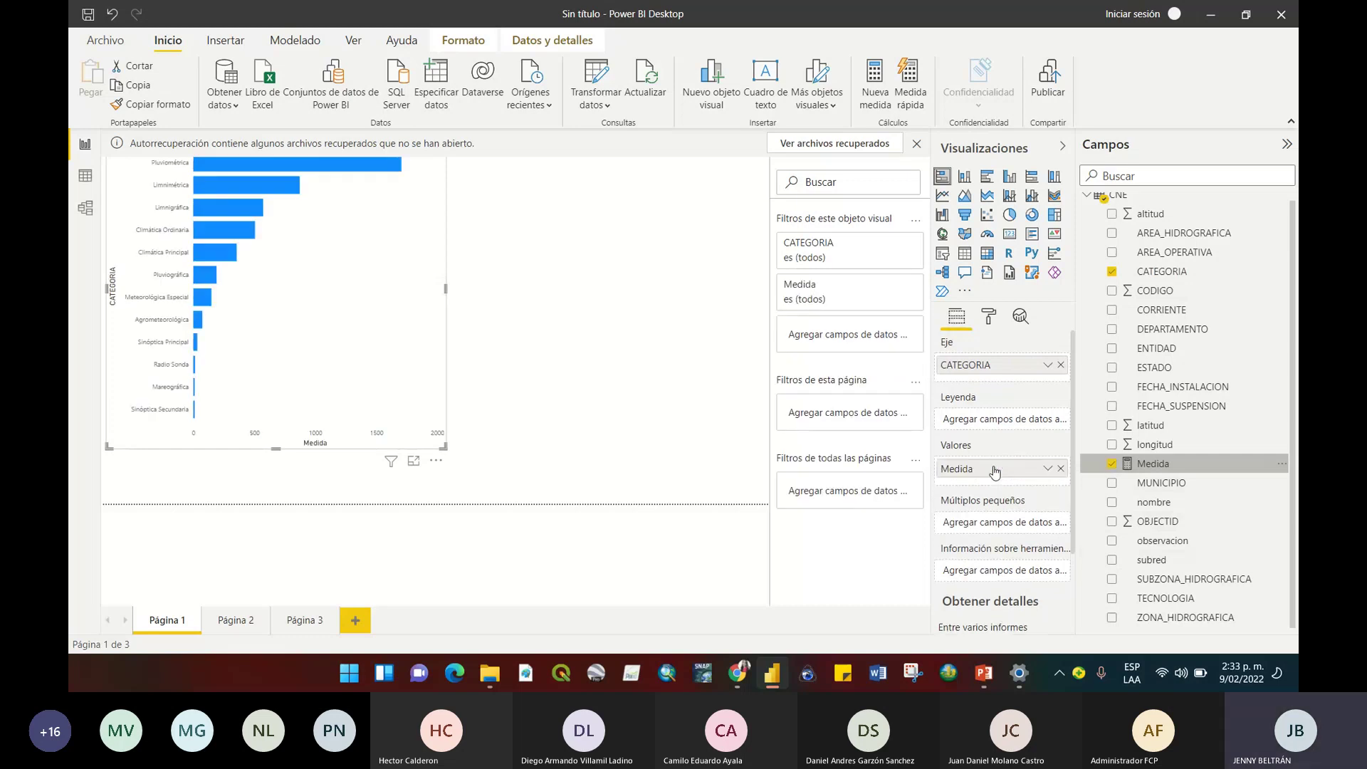
# Resize the bar chart, then convert it to a card showing 4494.
pyautogui.moveTo(443, 446); pyautogui.dragTo(517, 505)
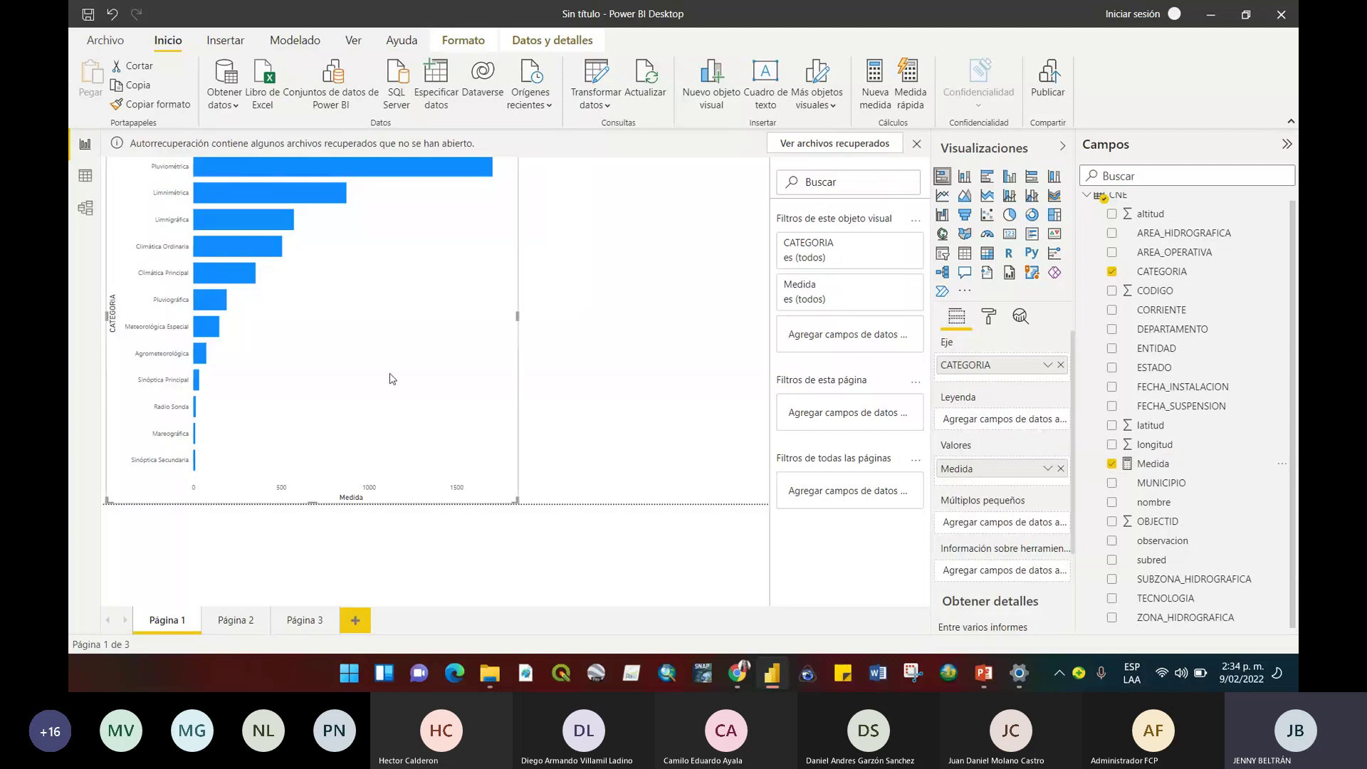
pyautogui.moveTo(518, 502); pyautogui.dragTo(605, 503)
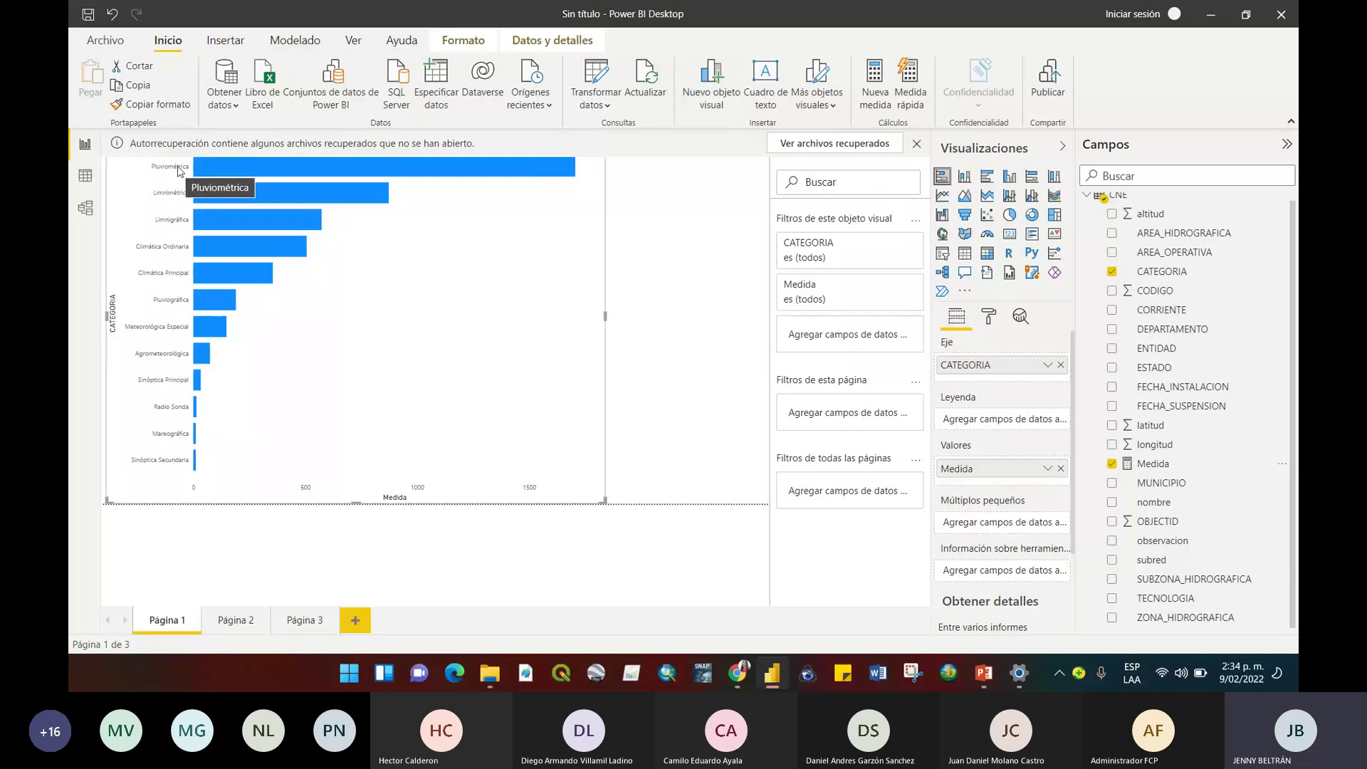
pyautogui.moveTo(234, 168)
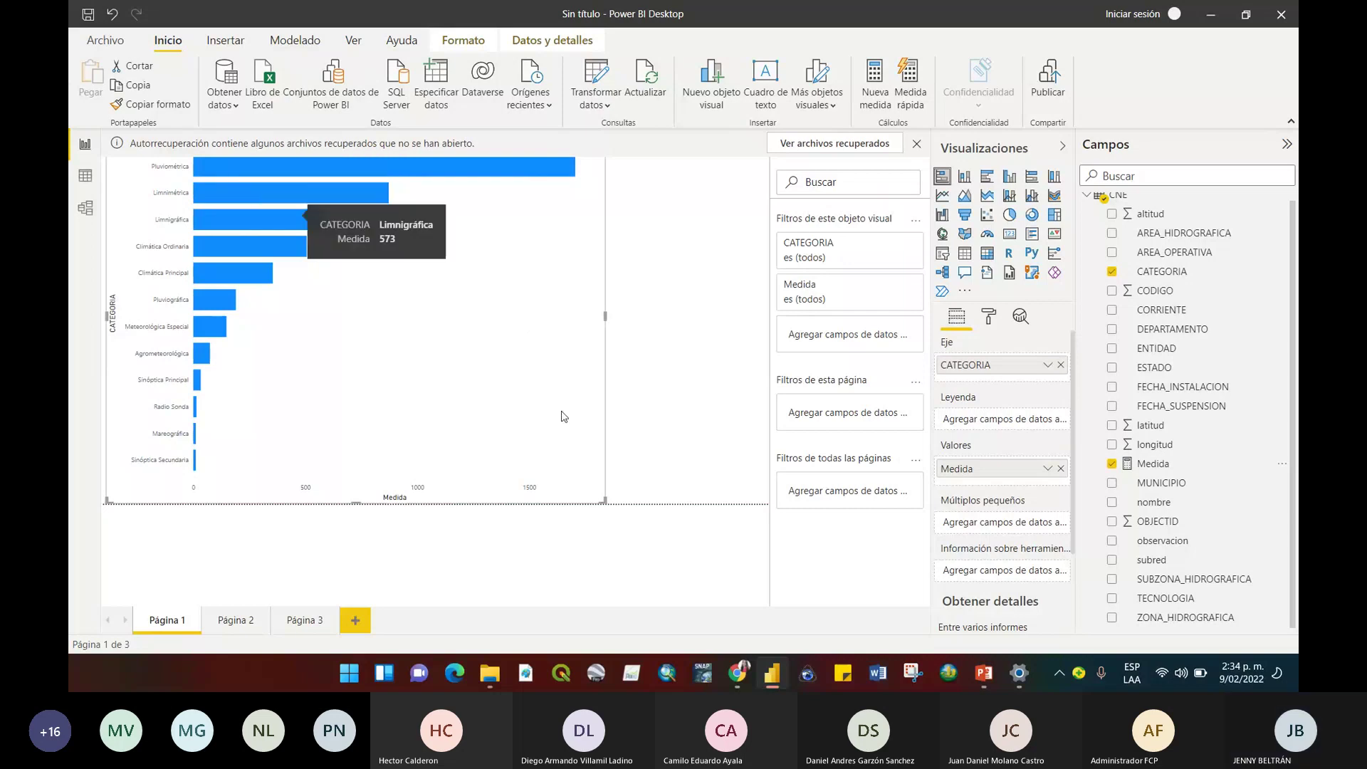
pyautogui.moveTo(604, 499); pyautogui.dragTo(501, 500)
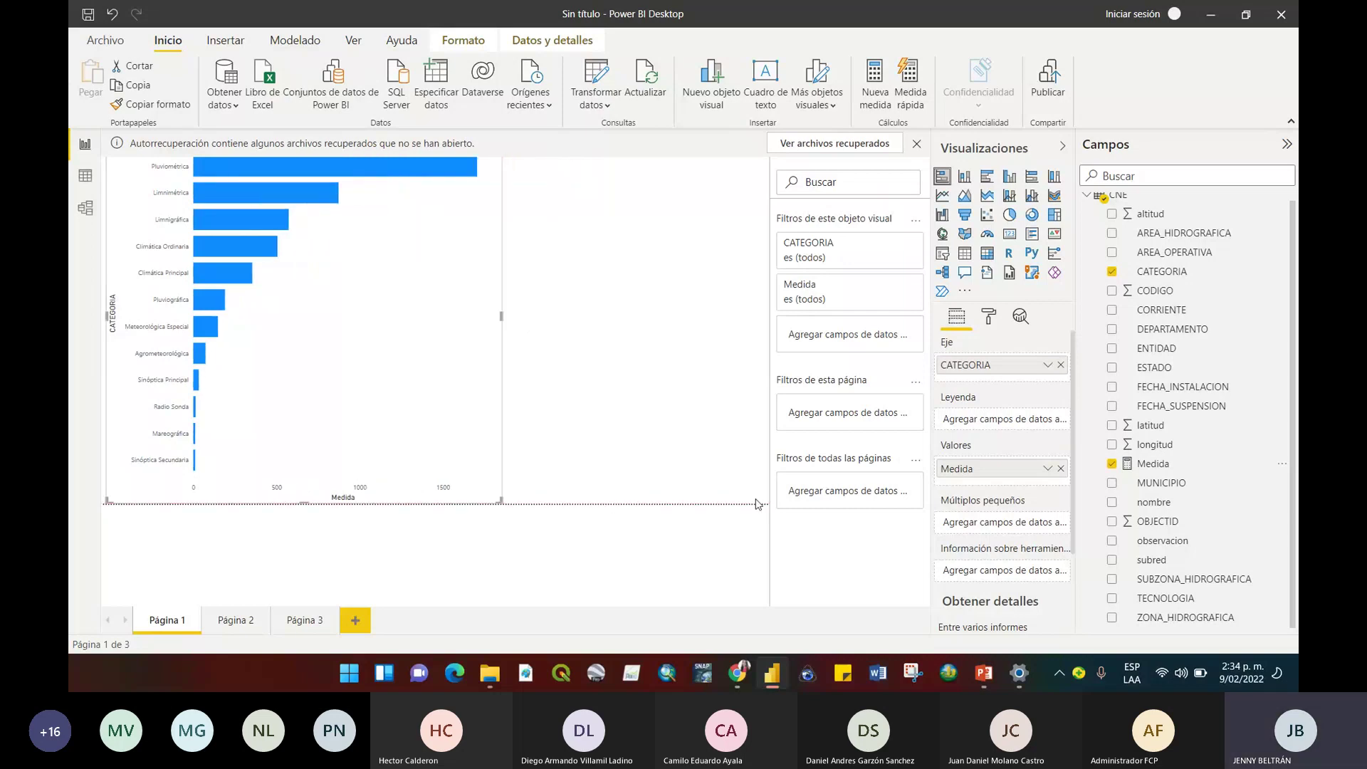
pyautogui.click(1010, 233)
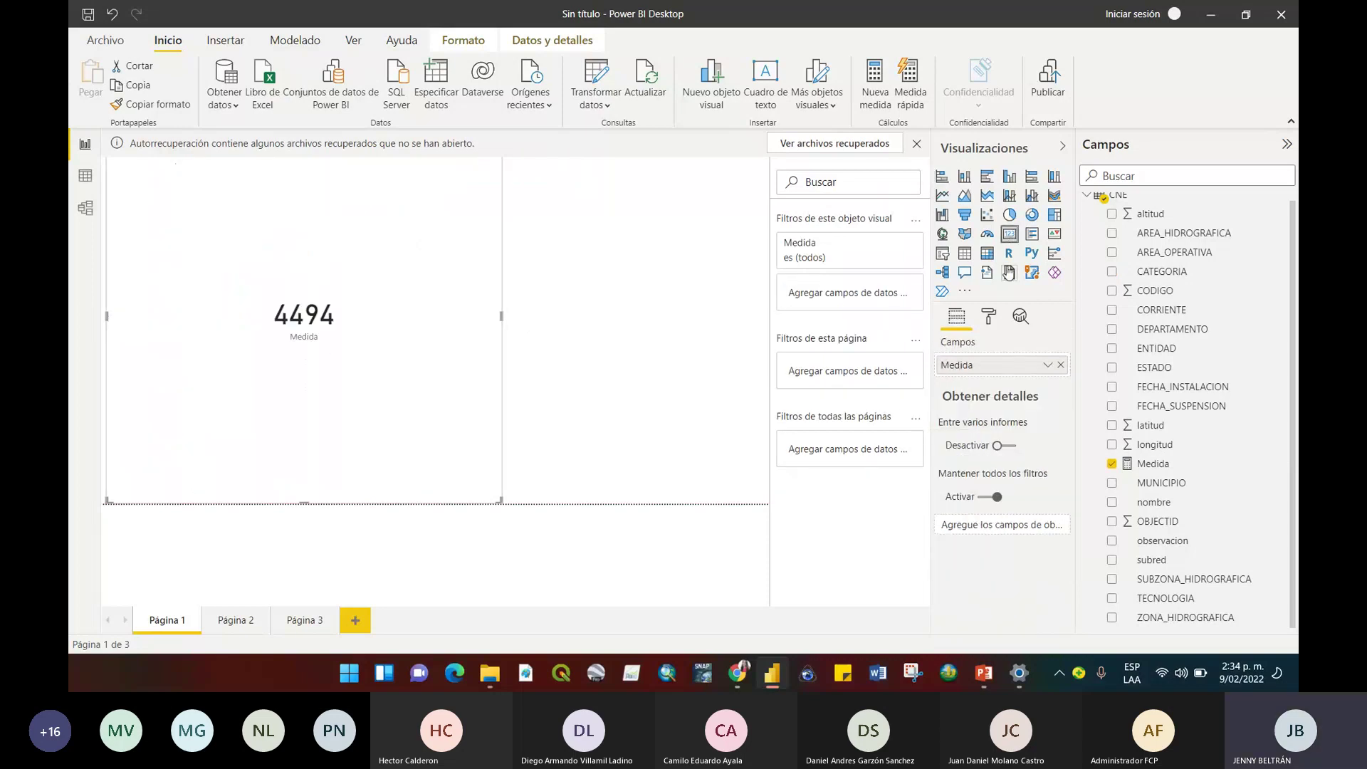
# Add a new card visual and switch the left visual back to a bar chart.
pyautogui.click(619, 330)
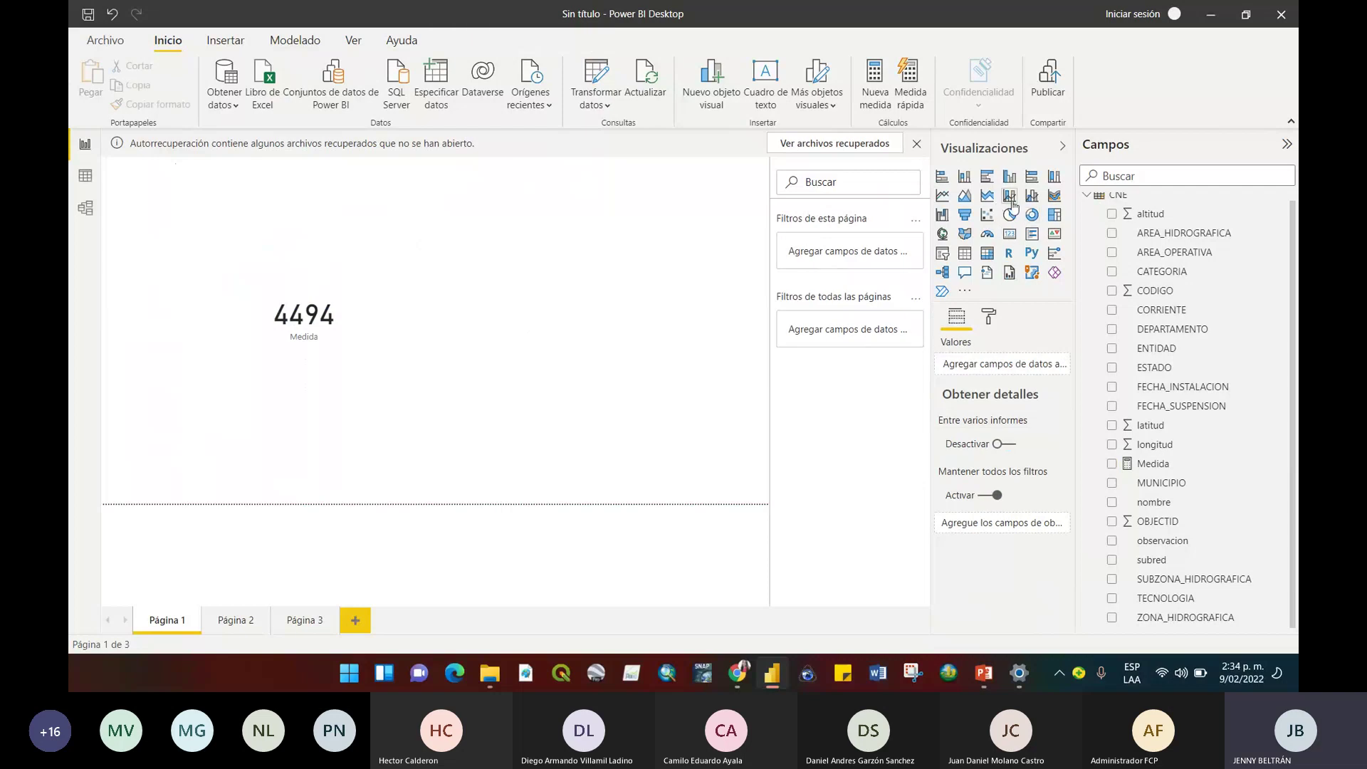
pyautogui.click(1010, 234)
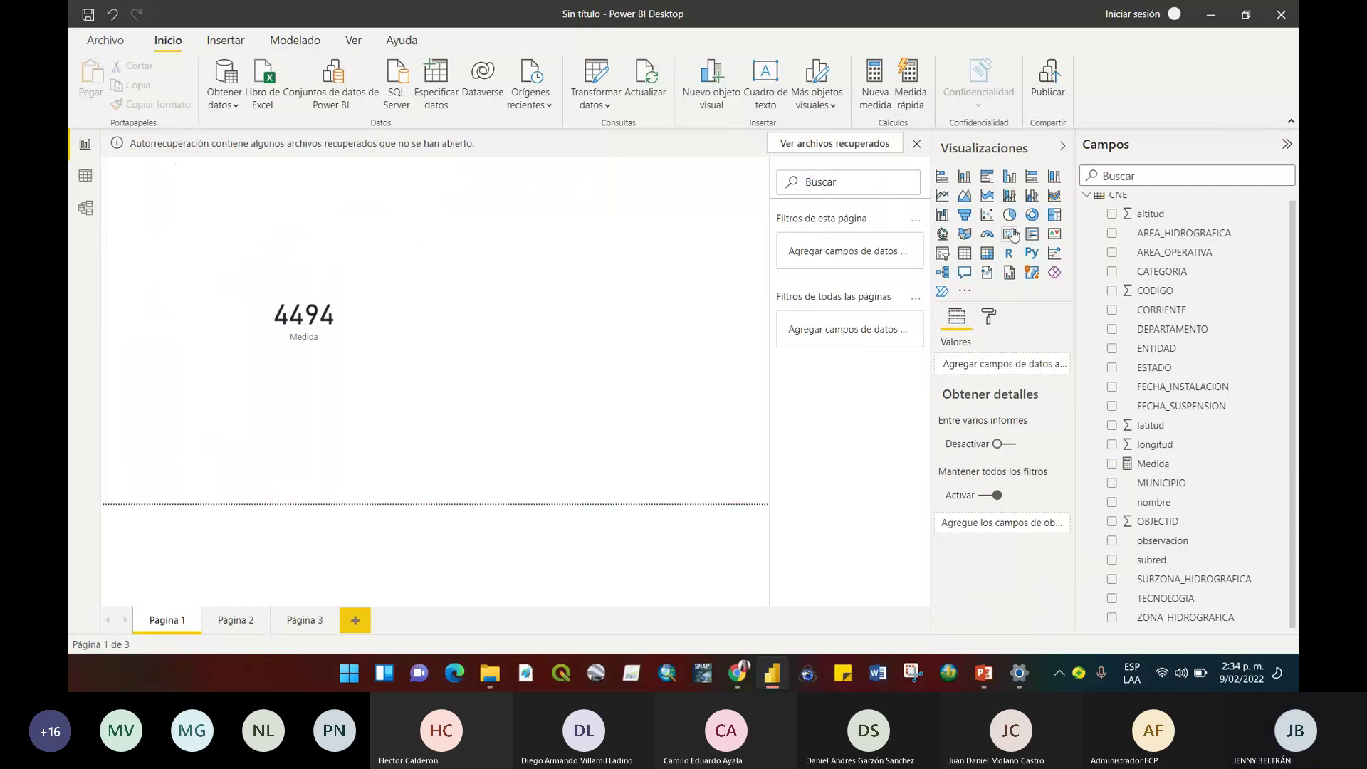
pyautogui.click(477, 328)
pyautogui.click(942, 175)
# Show the Medida total 4494 in the new card.
pyautogui.click(605, 310)
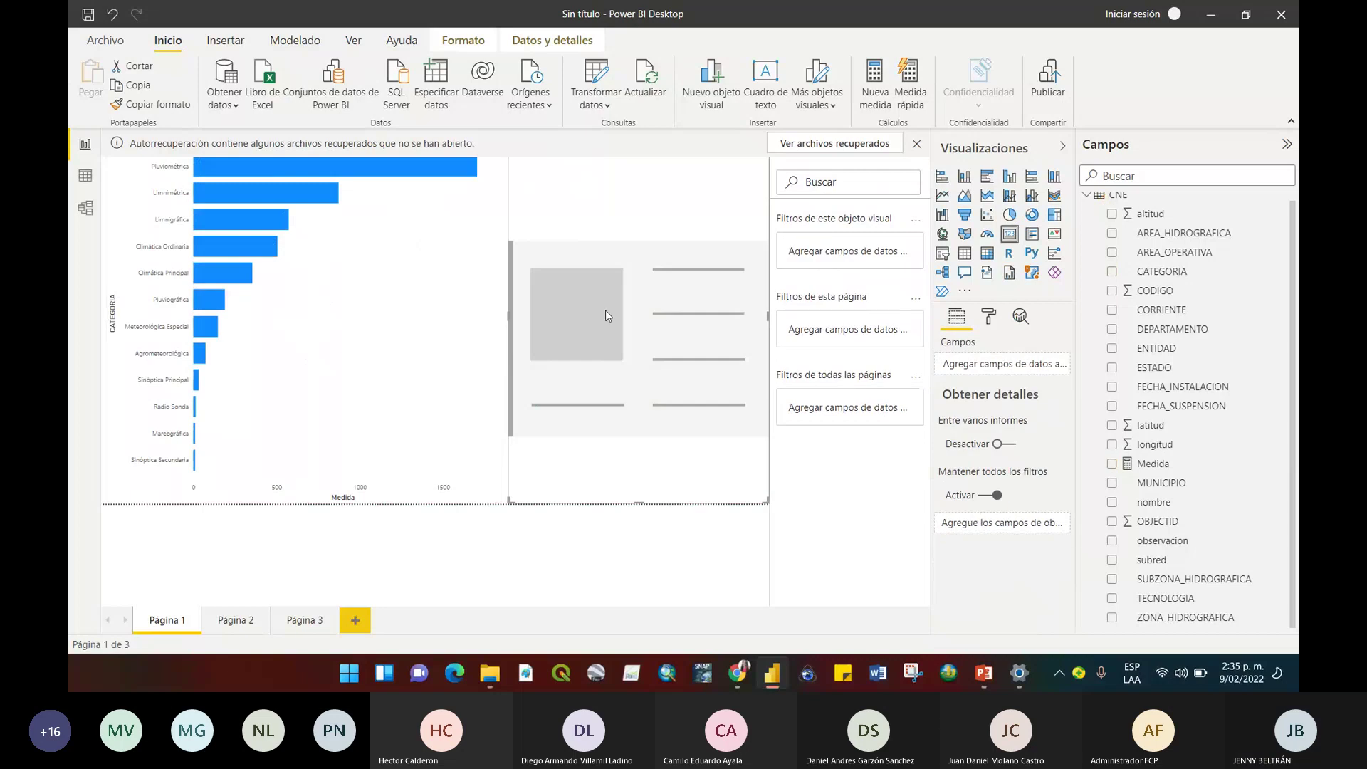
pyautogui.click(1157, 464)
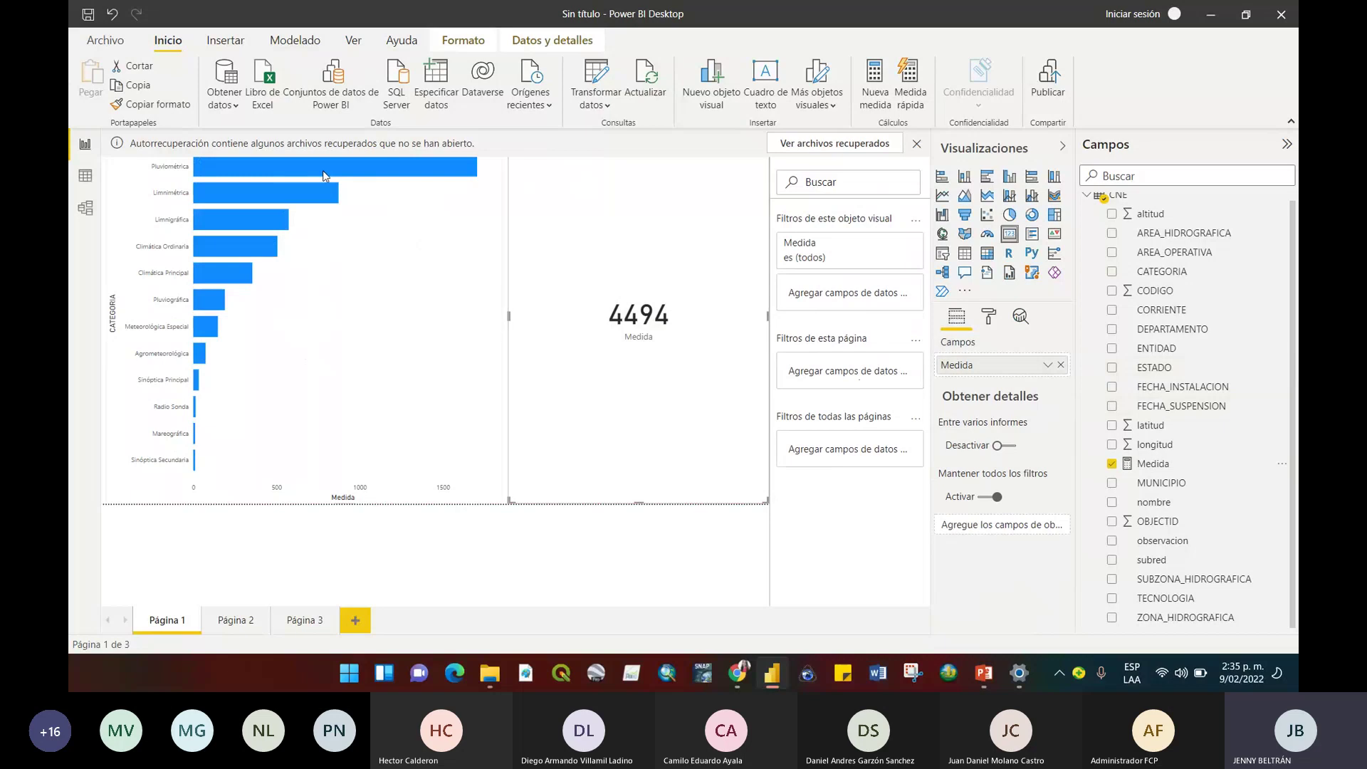
pyautogui.moveTo(324, 167)
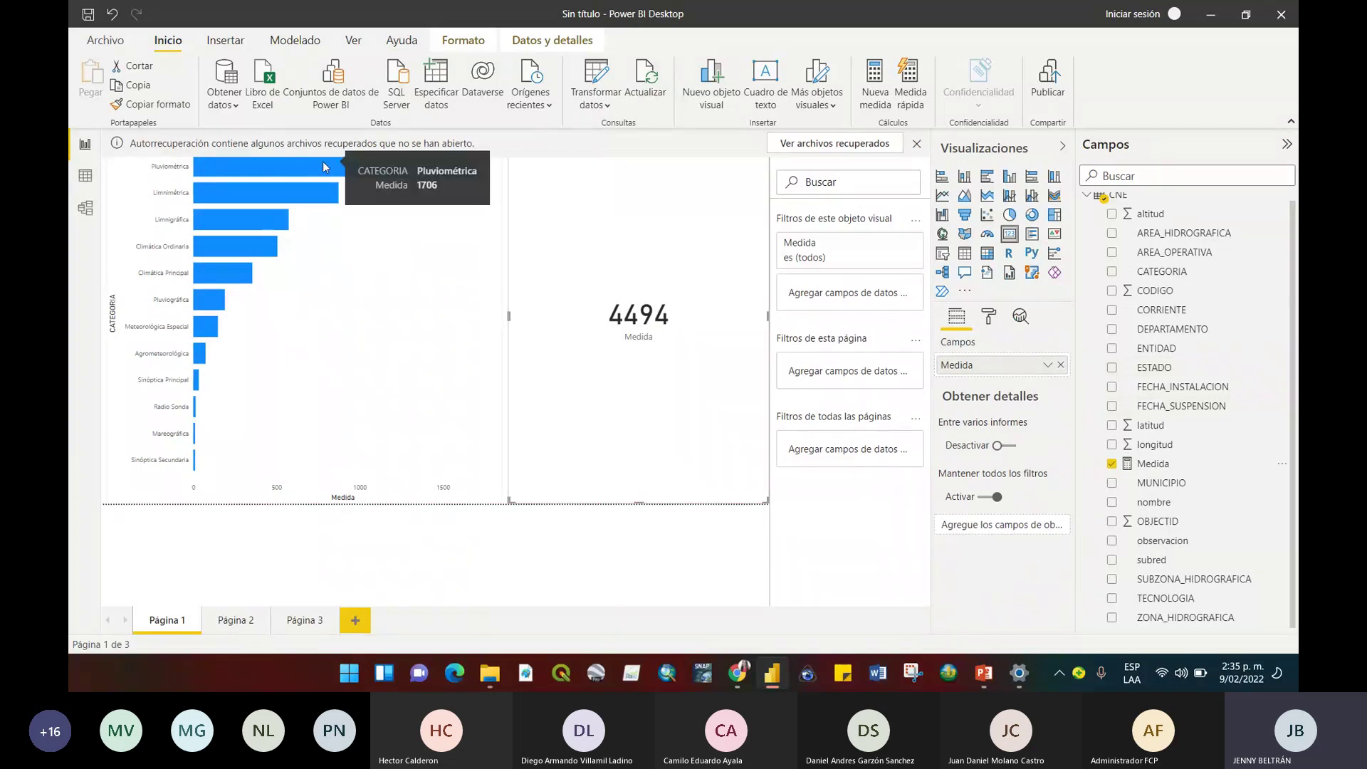
pyautogui.moveTo(322, 195)
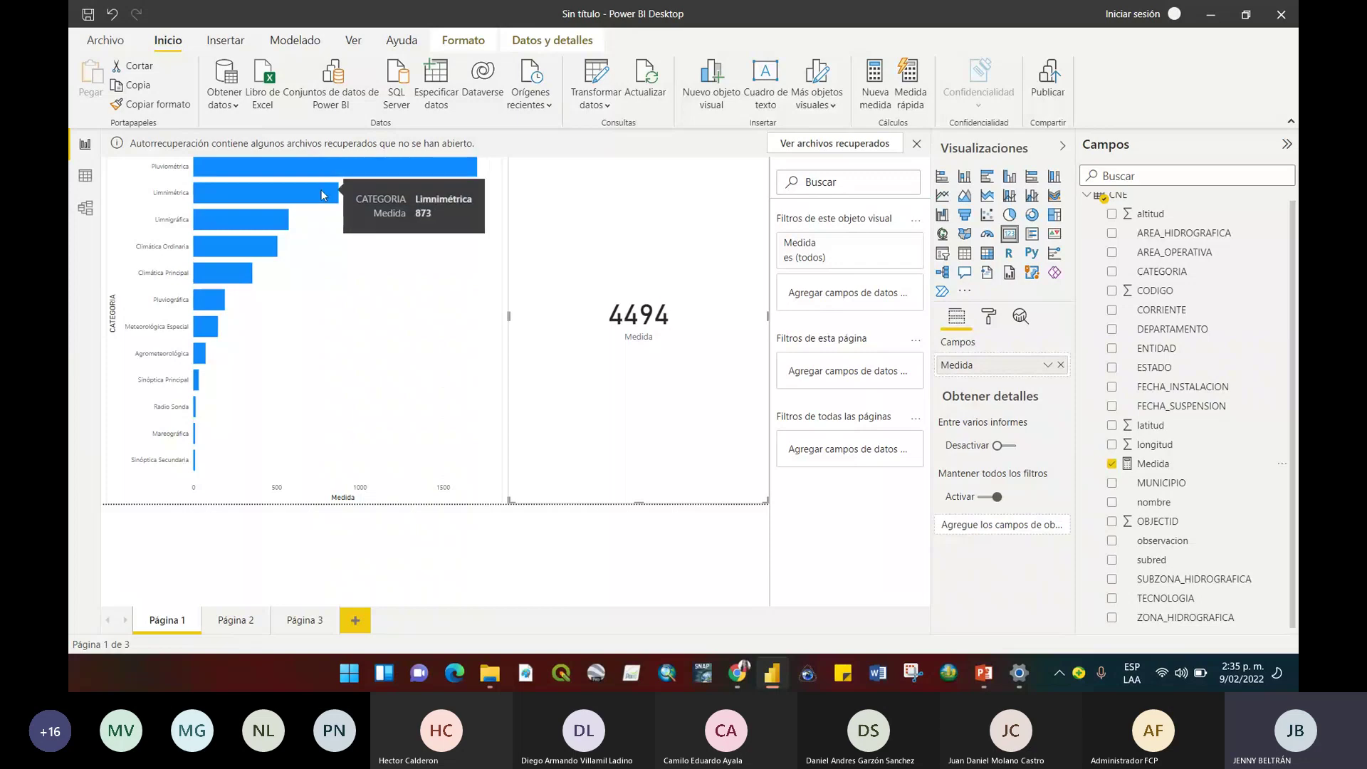
pyautogui.moveTo(272, 226)
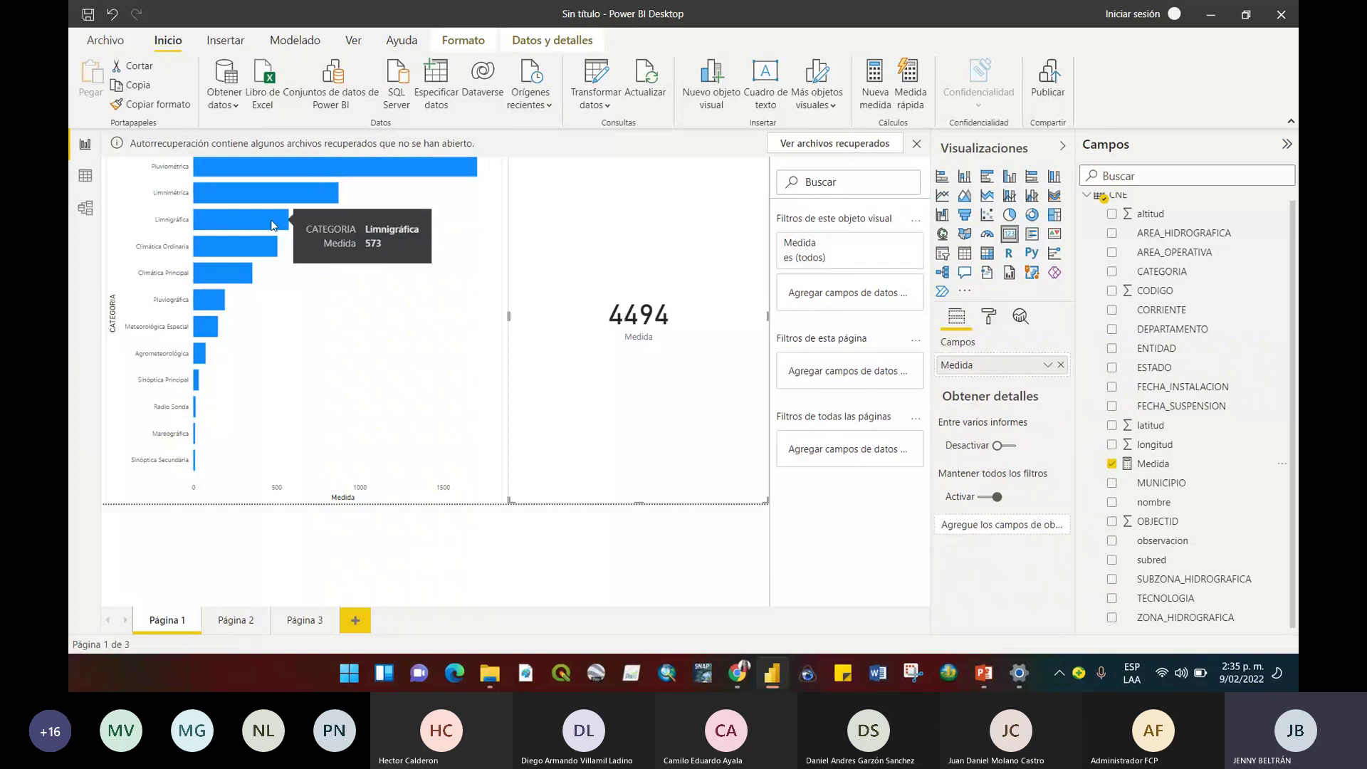
pyautogui.moveTo(263, 250)
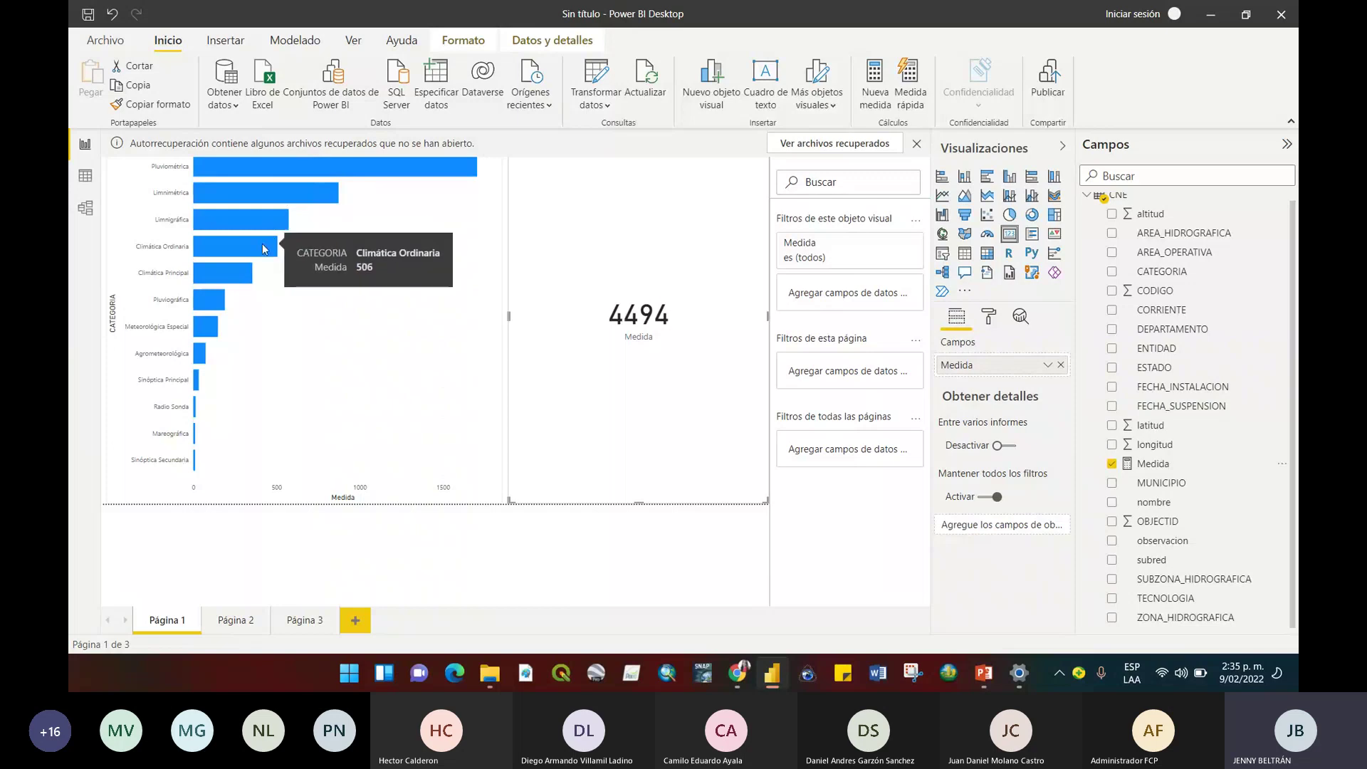
pyautogui.moveTo(243, 270)
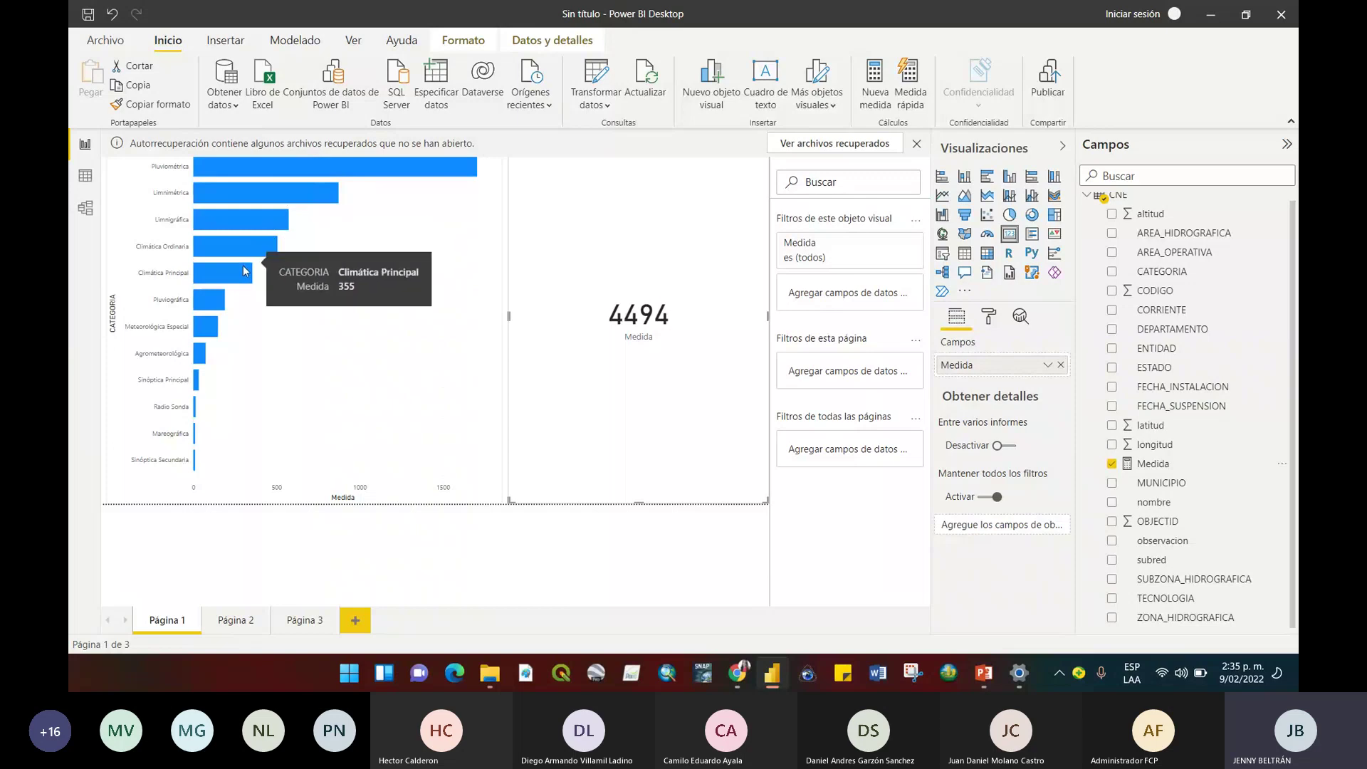
pyautogui.click(406, 453)
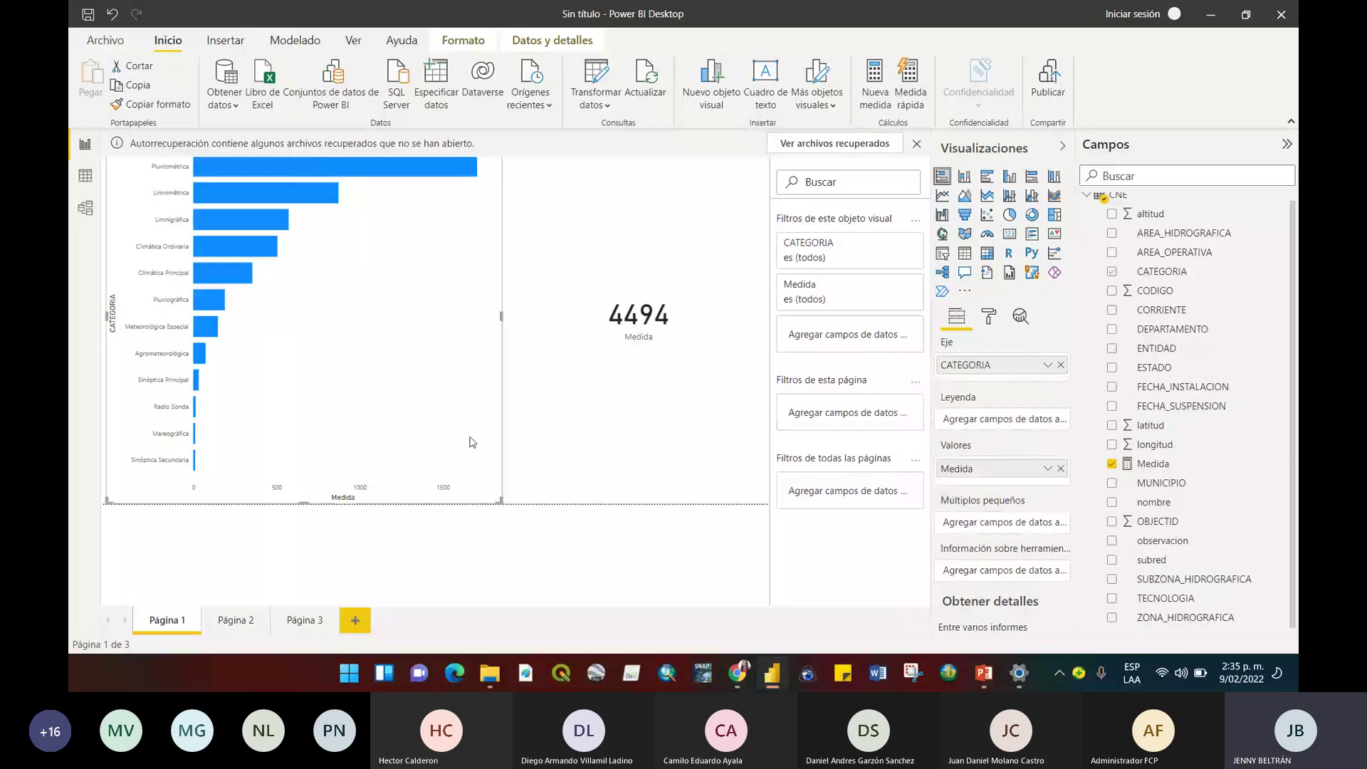
# Cross-filter the card by Limnimétrica, then Pluviométrica, and nudge the bar chart narrower.
pyautogui.click(324, 193)
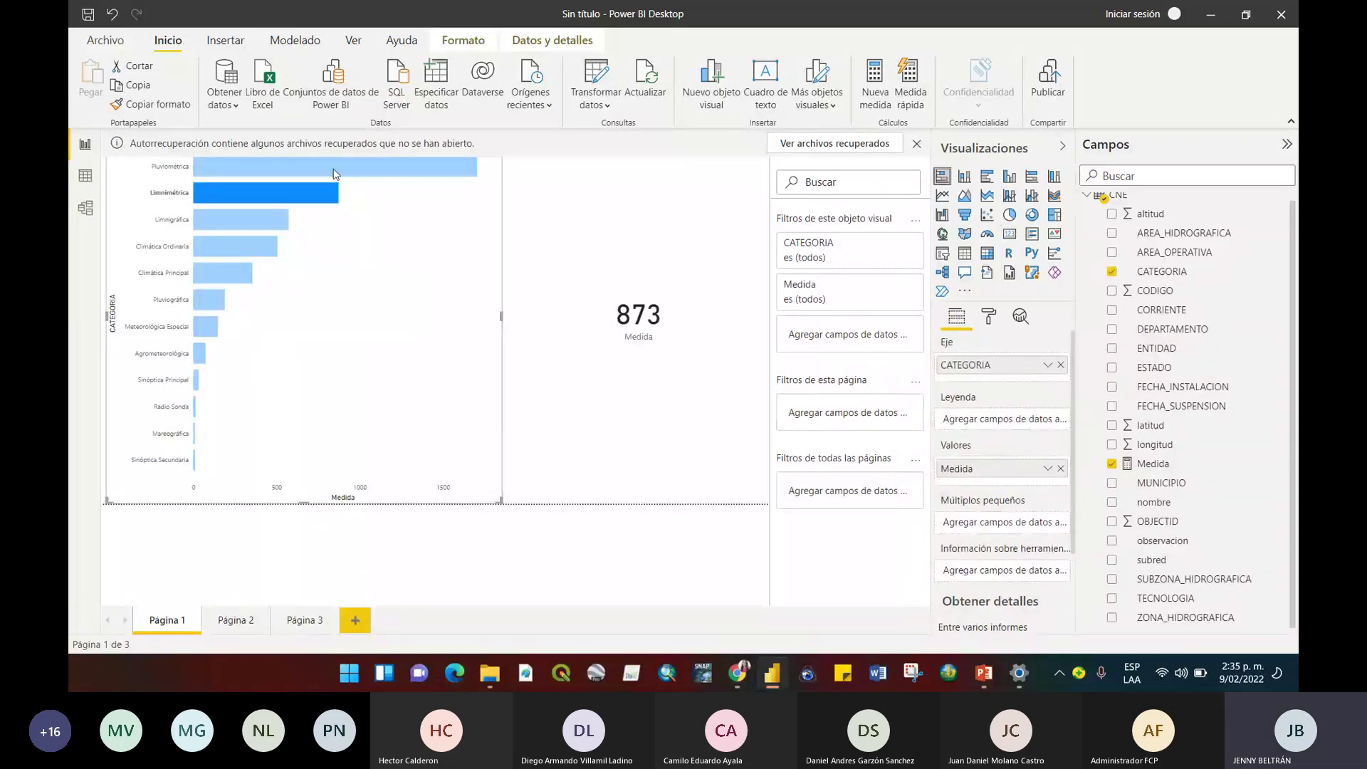
pyautogui.click(336, 171)
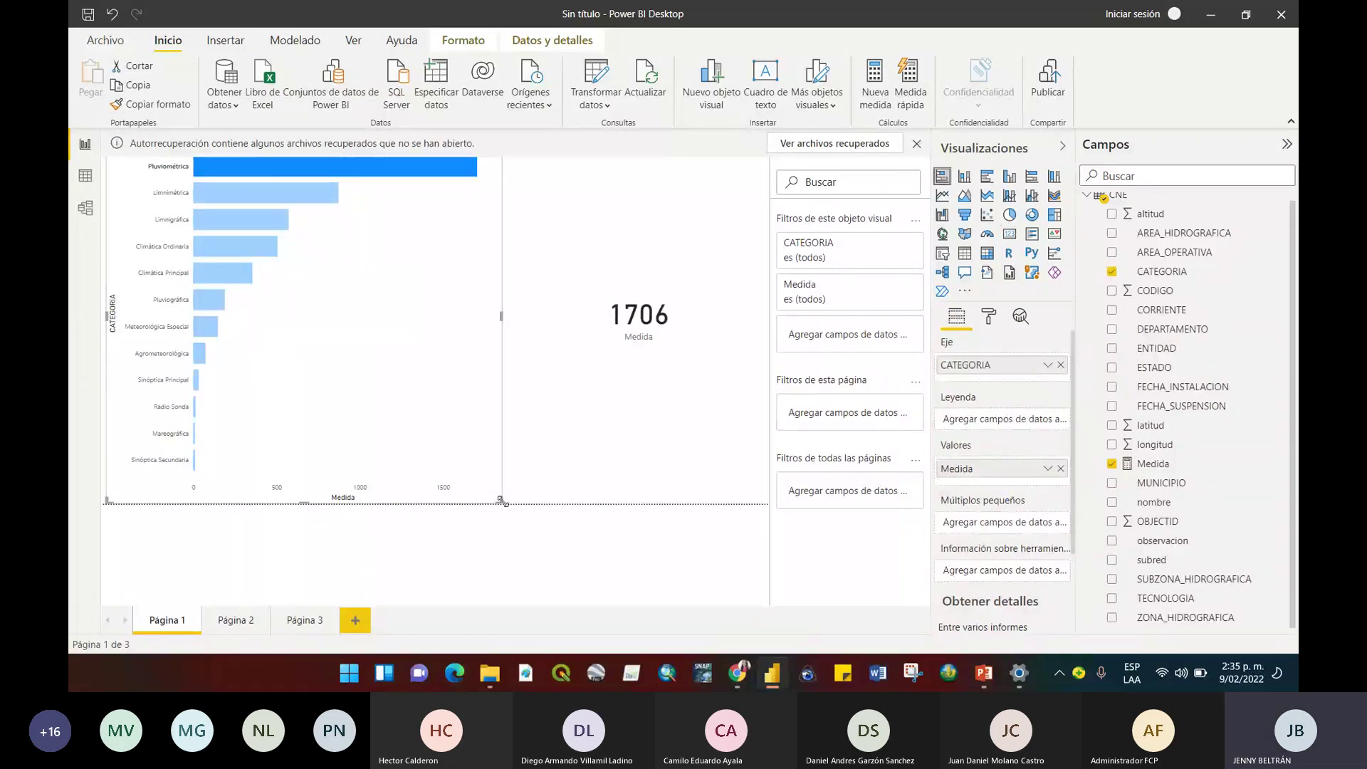
pyautogui.moveTo(501, 500)
pyautogui.mouseDown()
pyautogui.moveTo(480, 504)
pyautogui.moveTo(507, 504)
pyautogui.mouseUp()
pyautogui.click(508, 414)
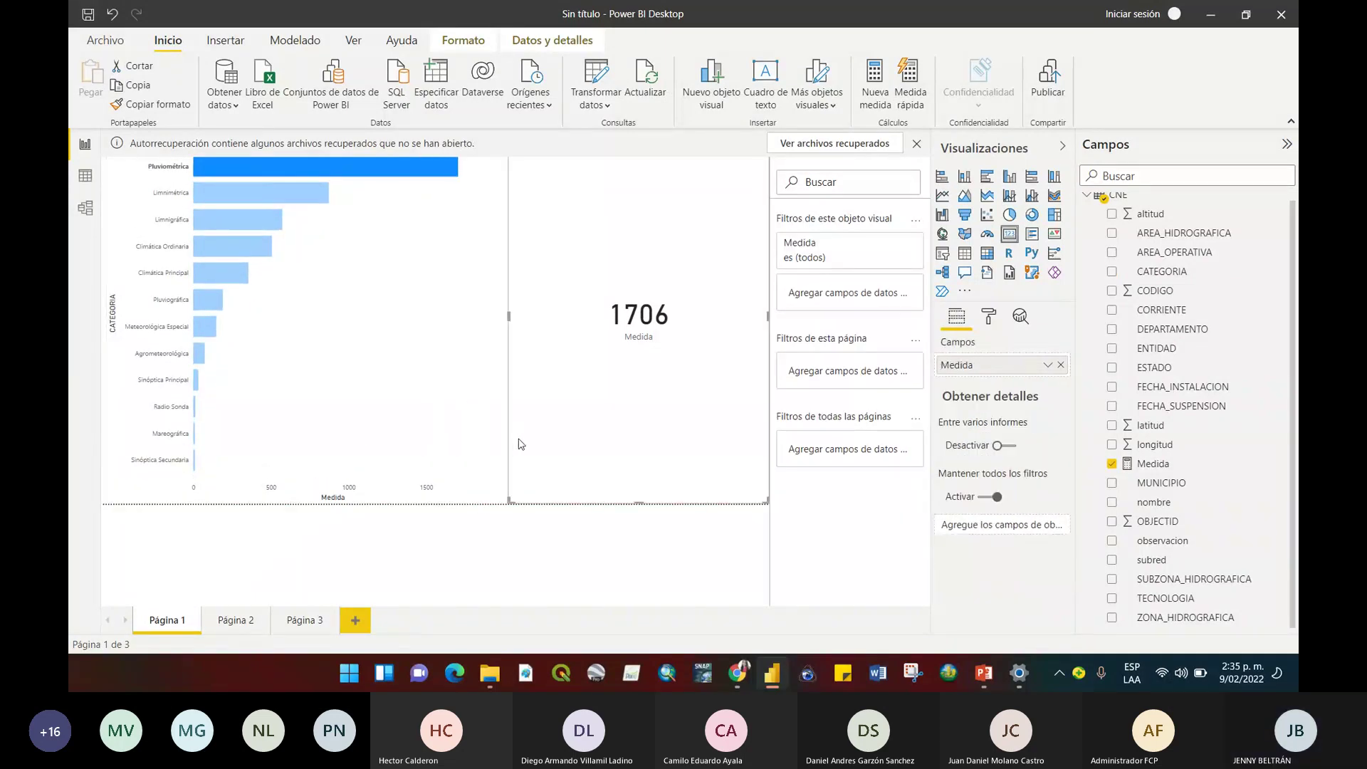
pyautogui.click(454, 365)
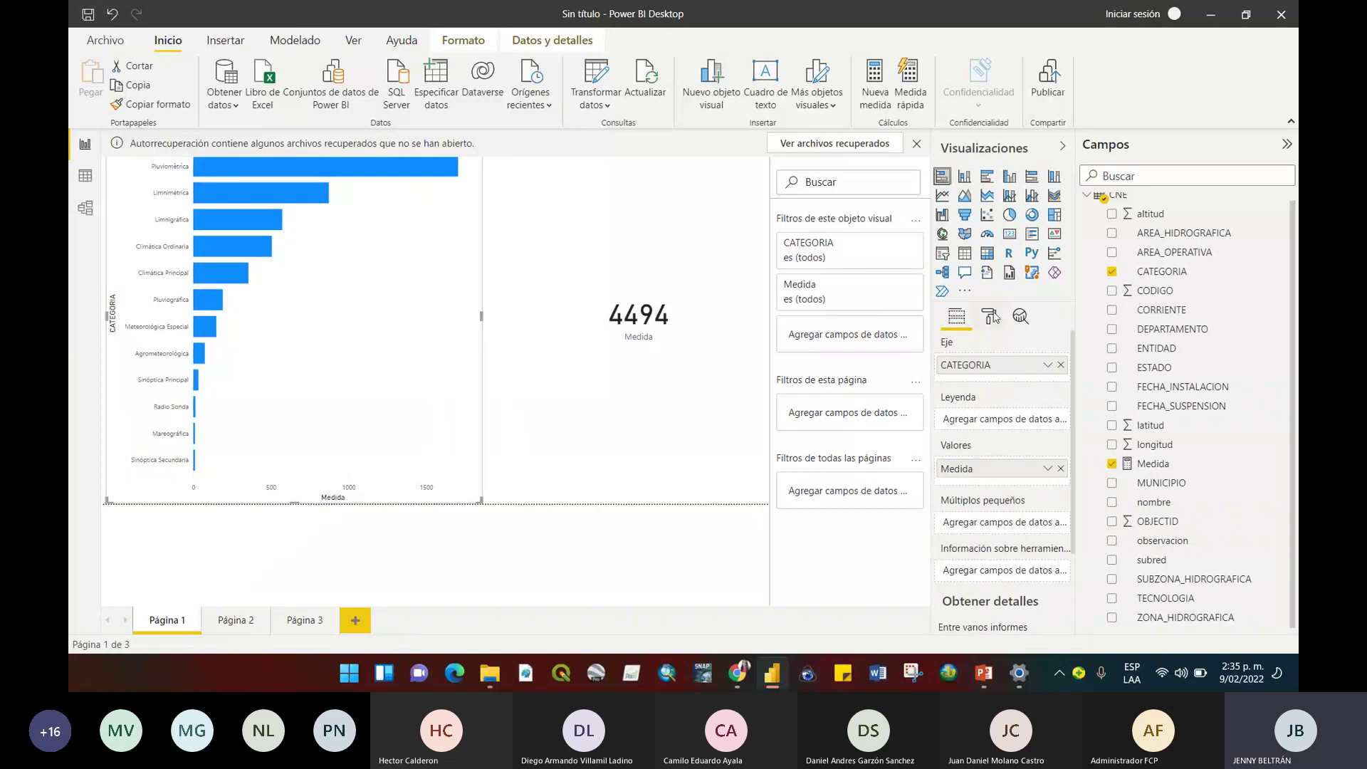
pyautogui.scroll(1, 1297, 271)
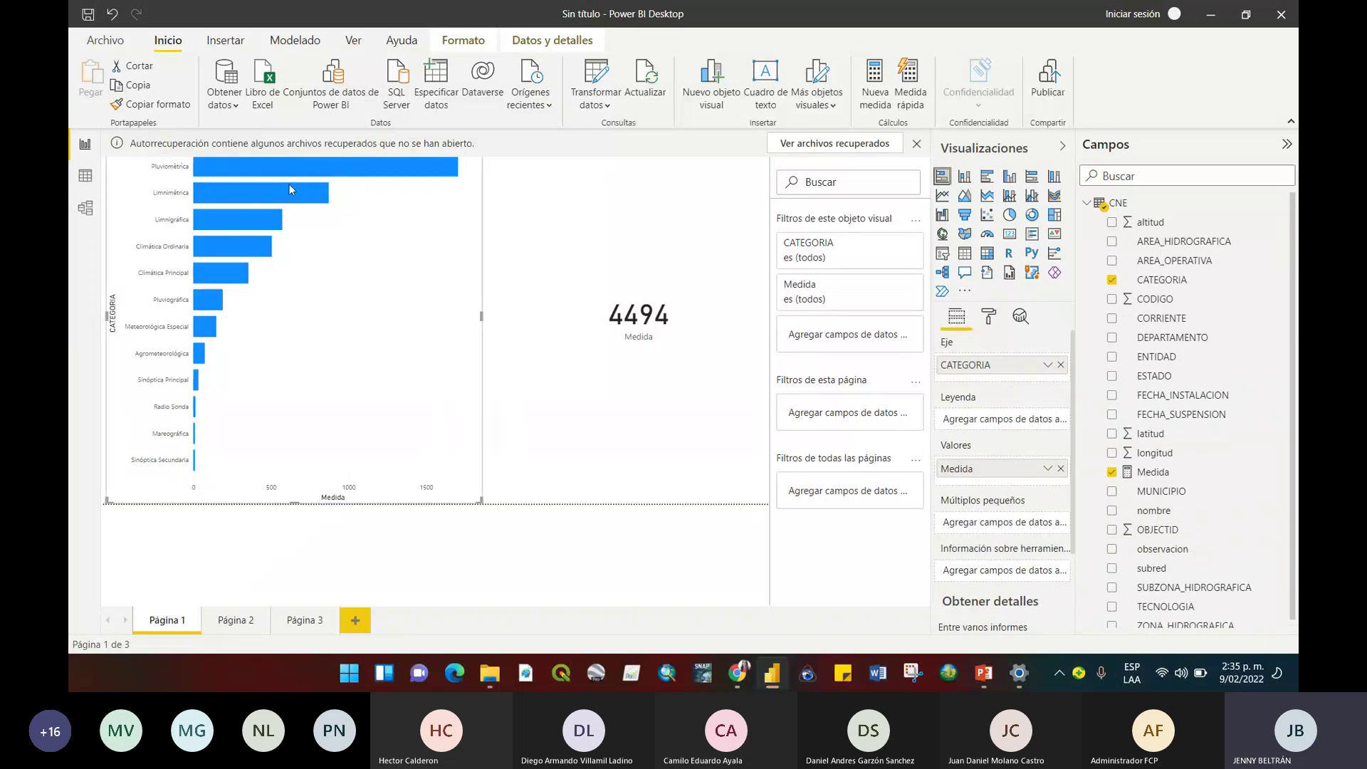
# Cross-filter the card by Sinóptica Principal, Climática Ordinaria, Limnimétrica, Pluviométrica, Meteorológica Especial, Climática Principal, Limnigráfica.
pyautogui.click(196, 386)
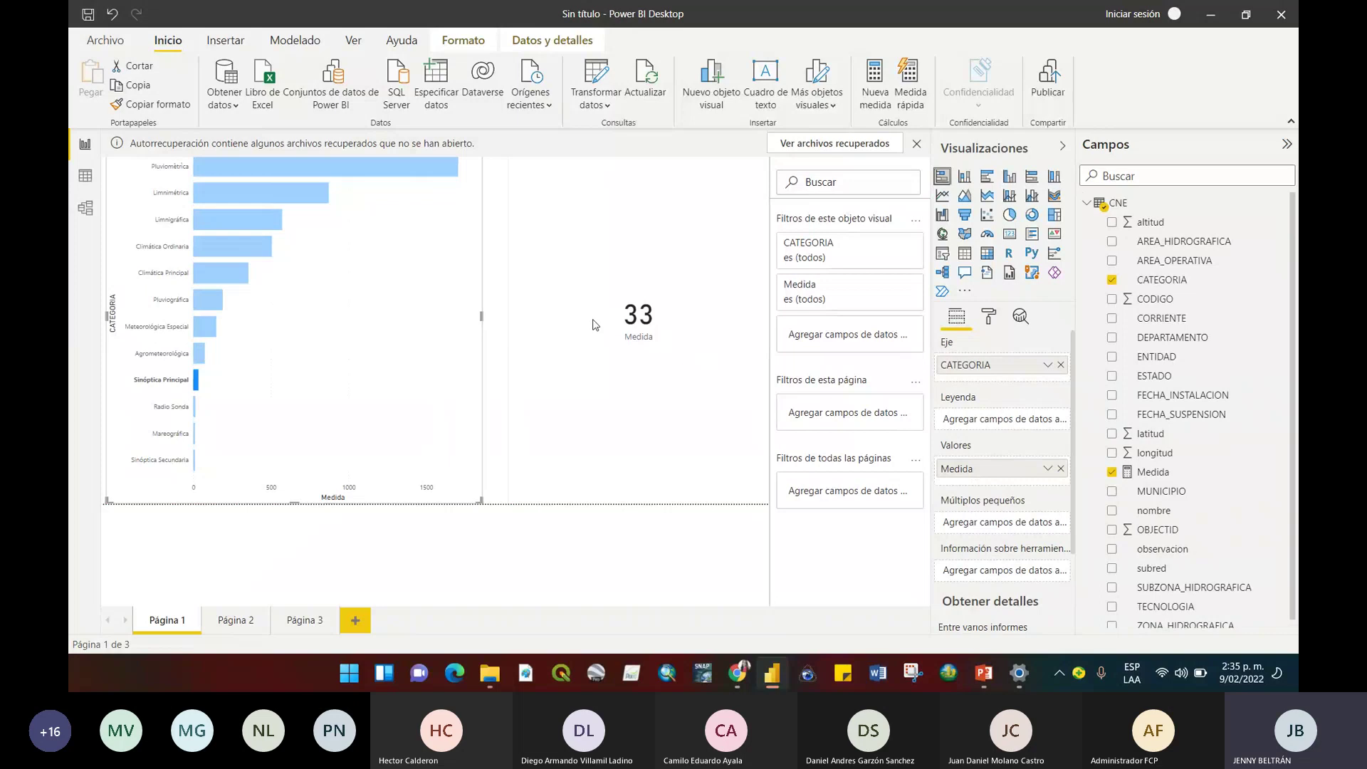
pyautogui.click(209, 250)
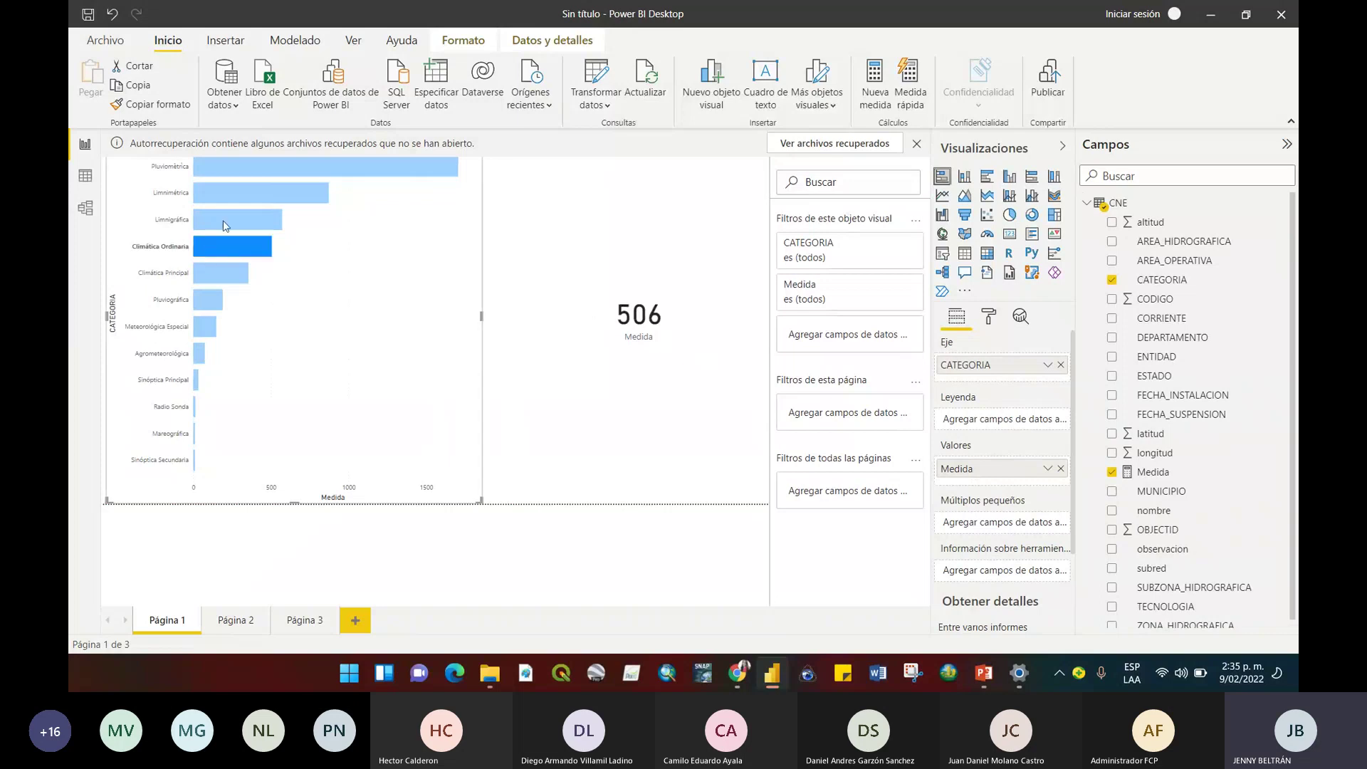
pyautogui.click(235, 193)
pyautogui.click(261, 170)
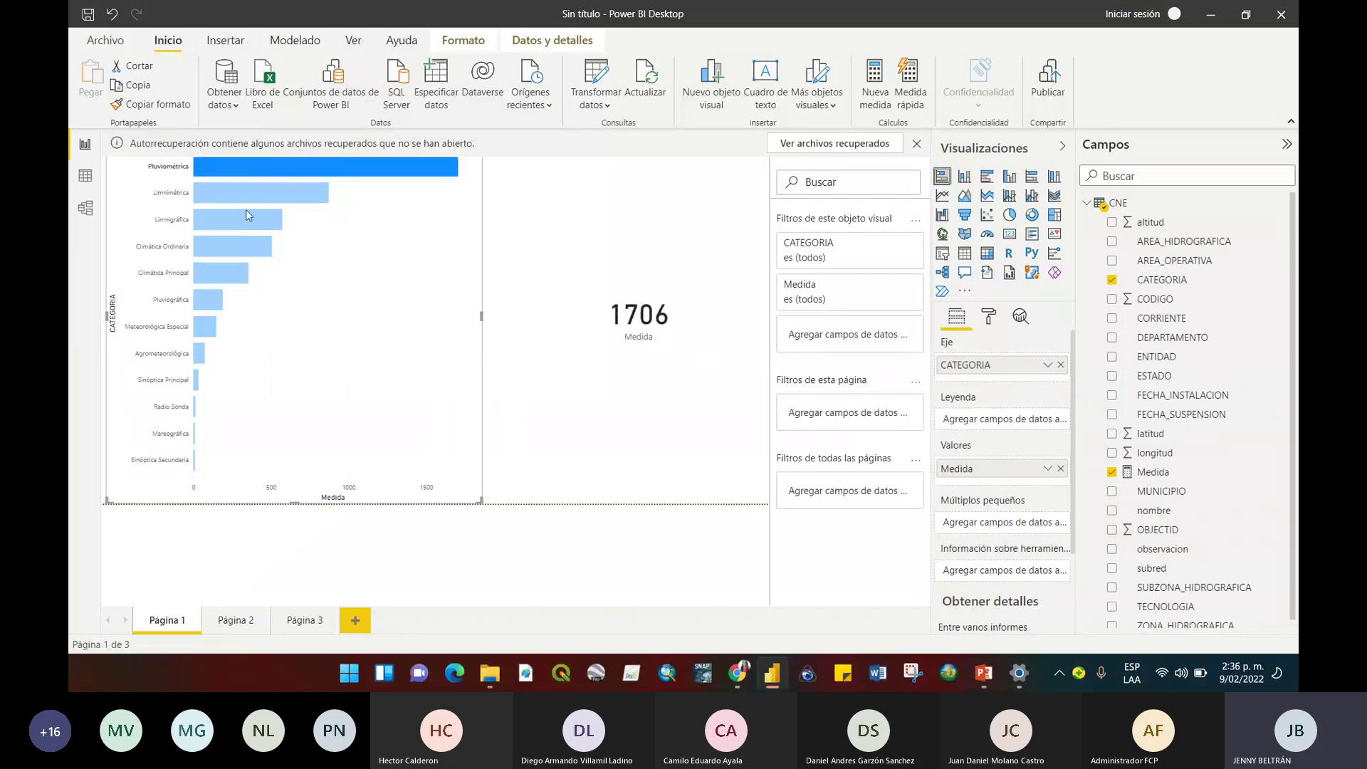
pyautogui.moveTo(207, 333)
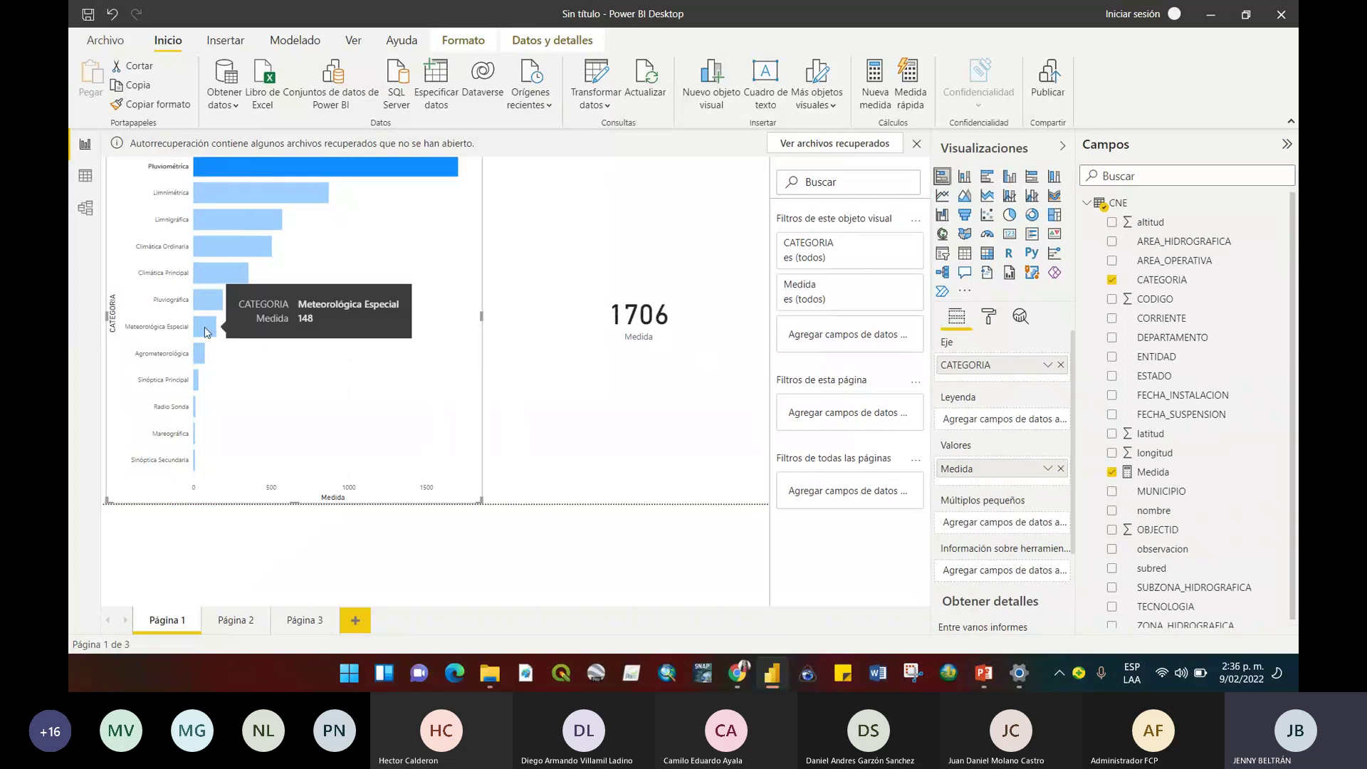
pyautogui.click(207, 332)
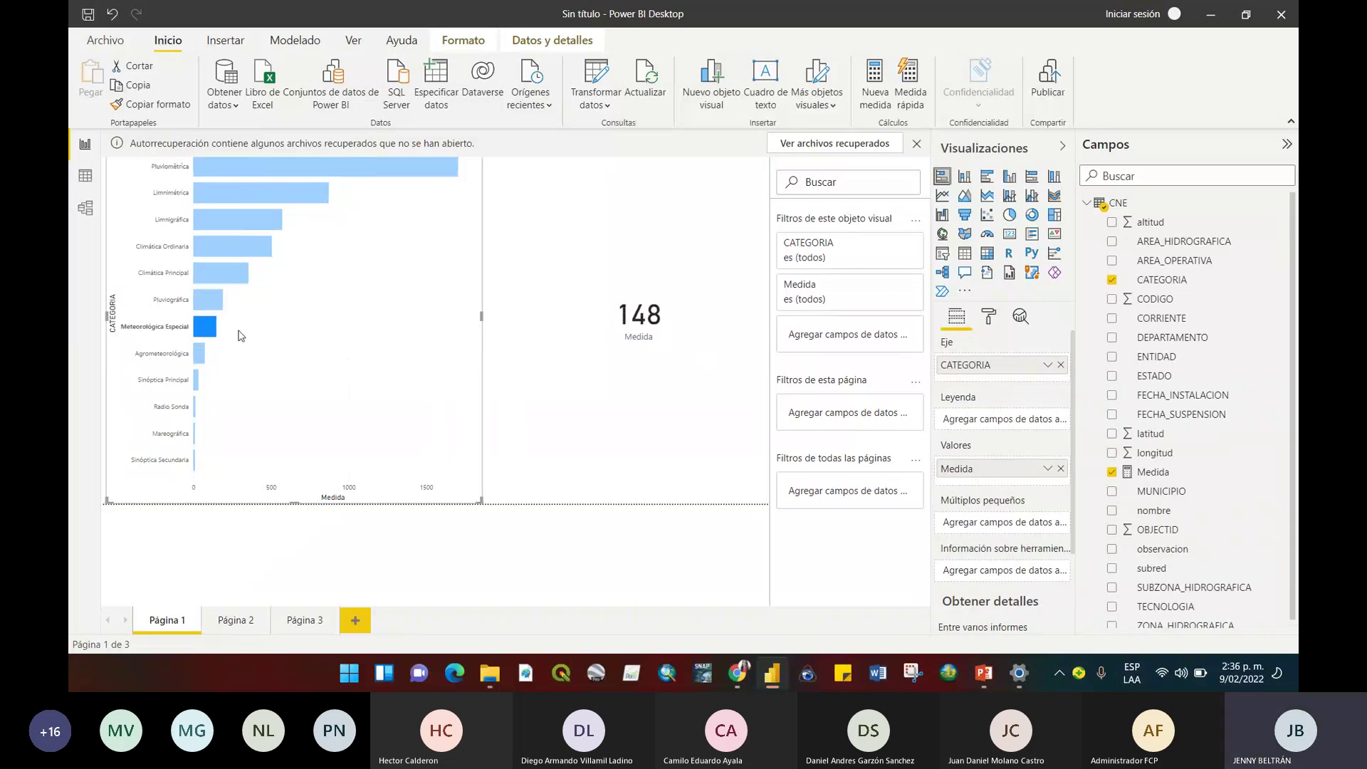
pyautogui.click(222, 279)
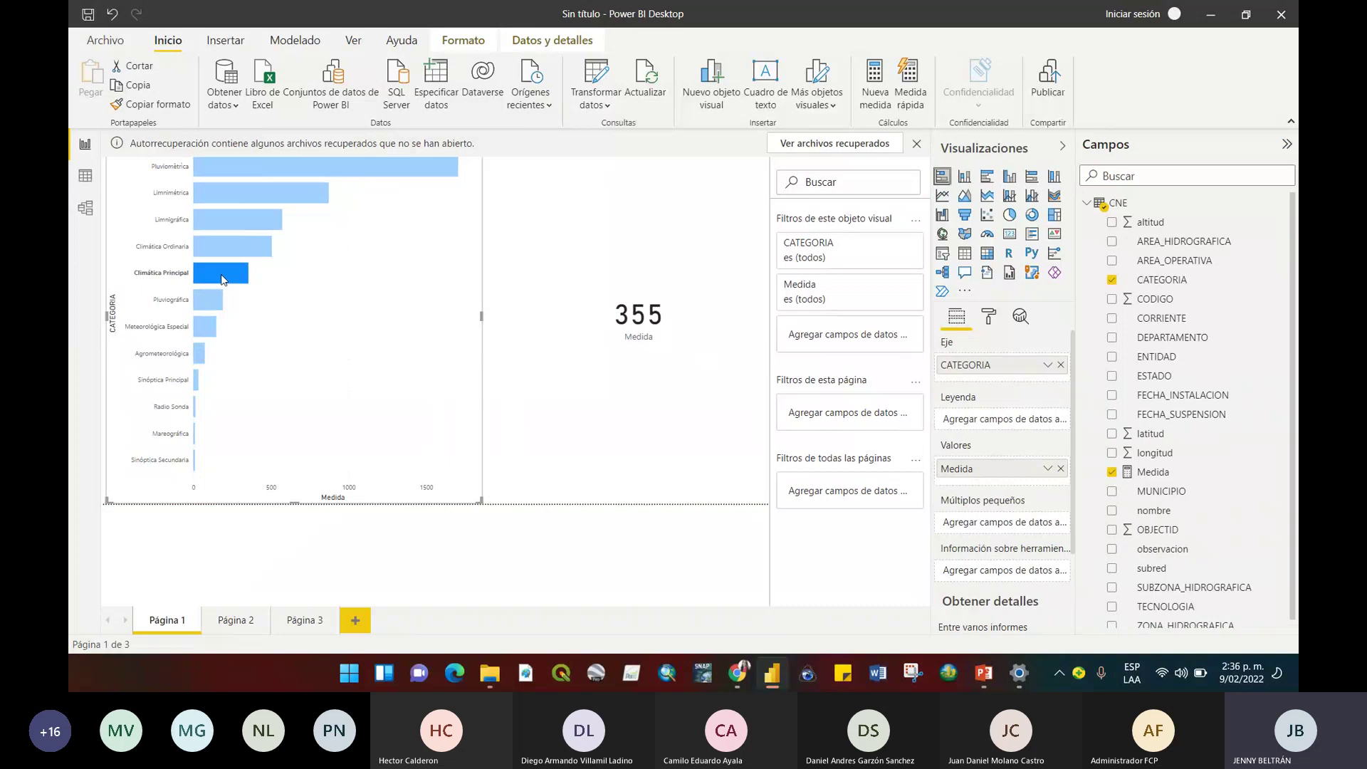
pyautogui.click(254, 218)
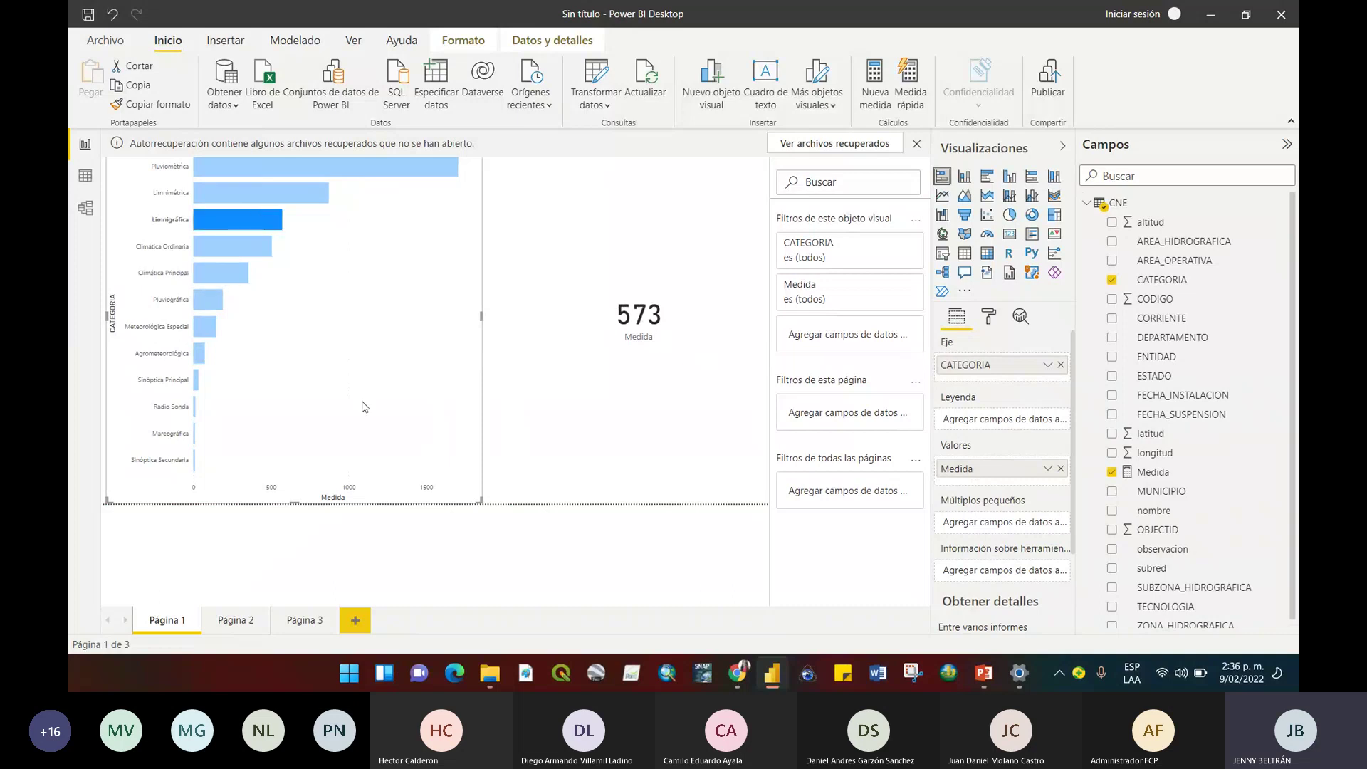
# Clear the category filter to restore 4494, then shorten the card to the upper area.
pyautogui.click(420, 446)
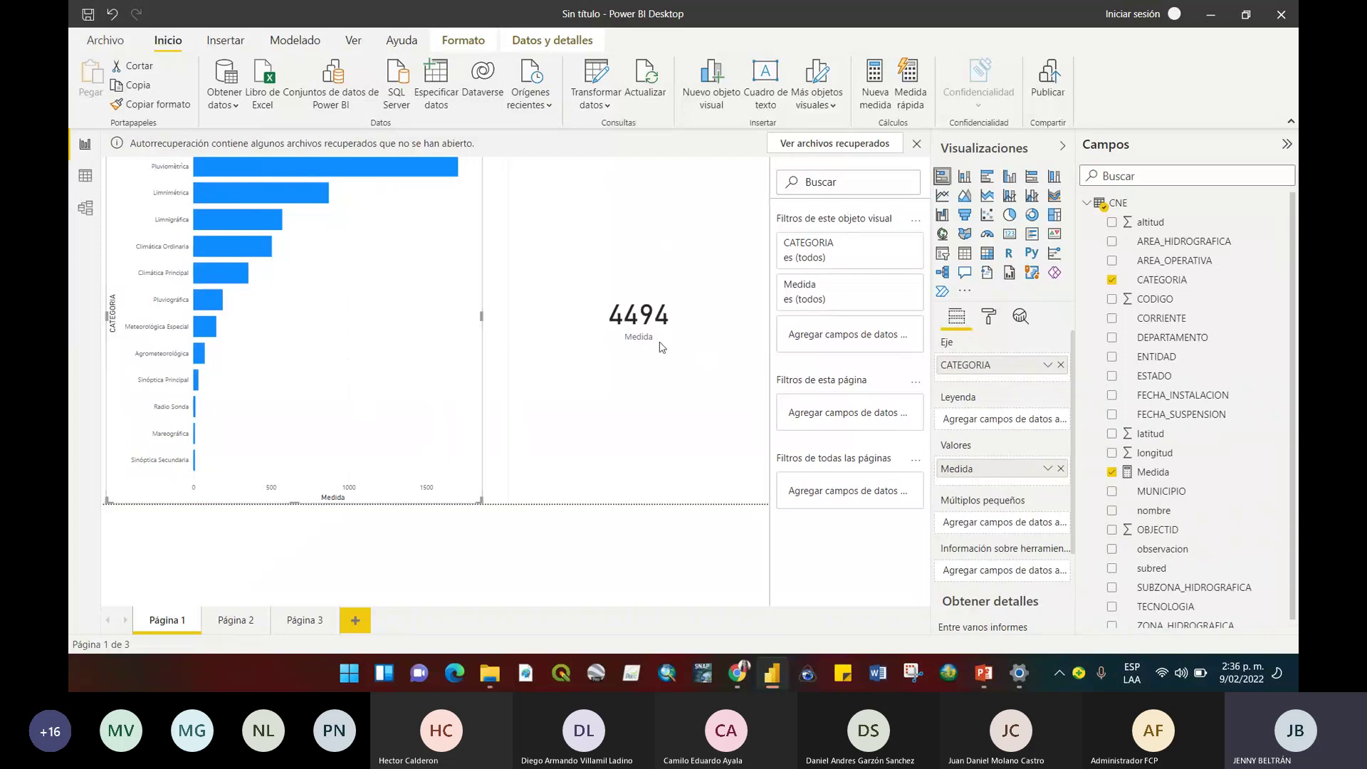
pyautogui.click(697, 397)
pyautogui.moveTo(508, 502); pyautogui.dragTo(536, 292)
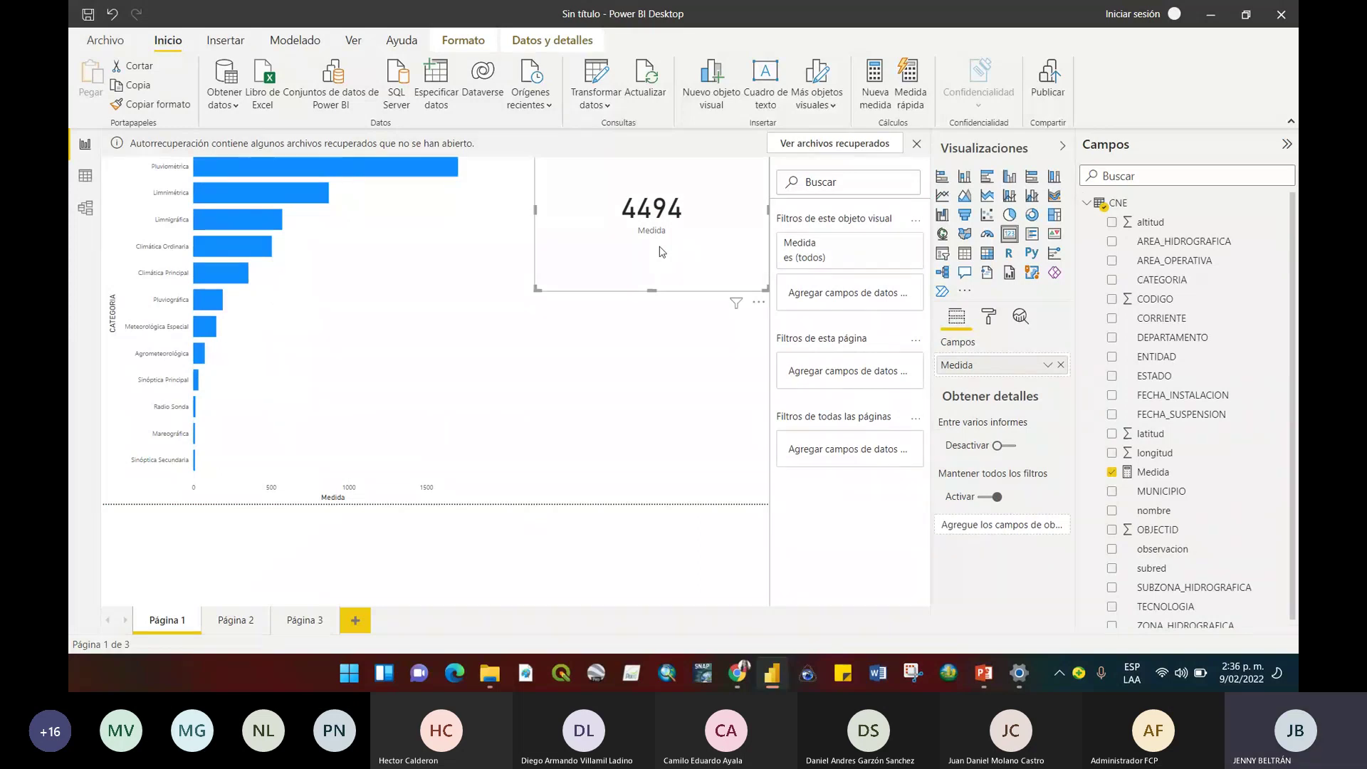
pyautogui.click(352, 313)
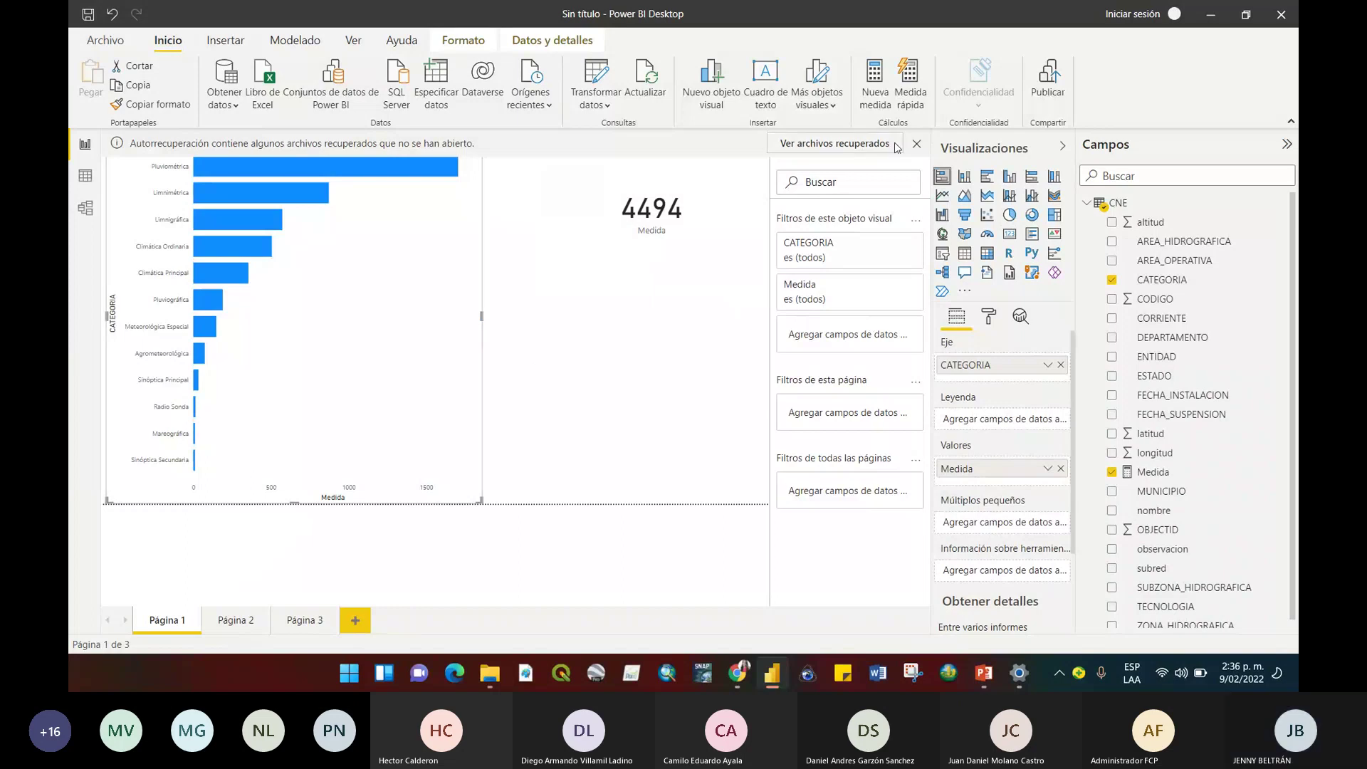
pyautogui.click(969, 179)
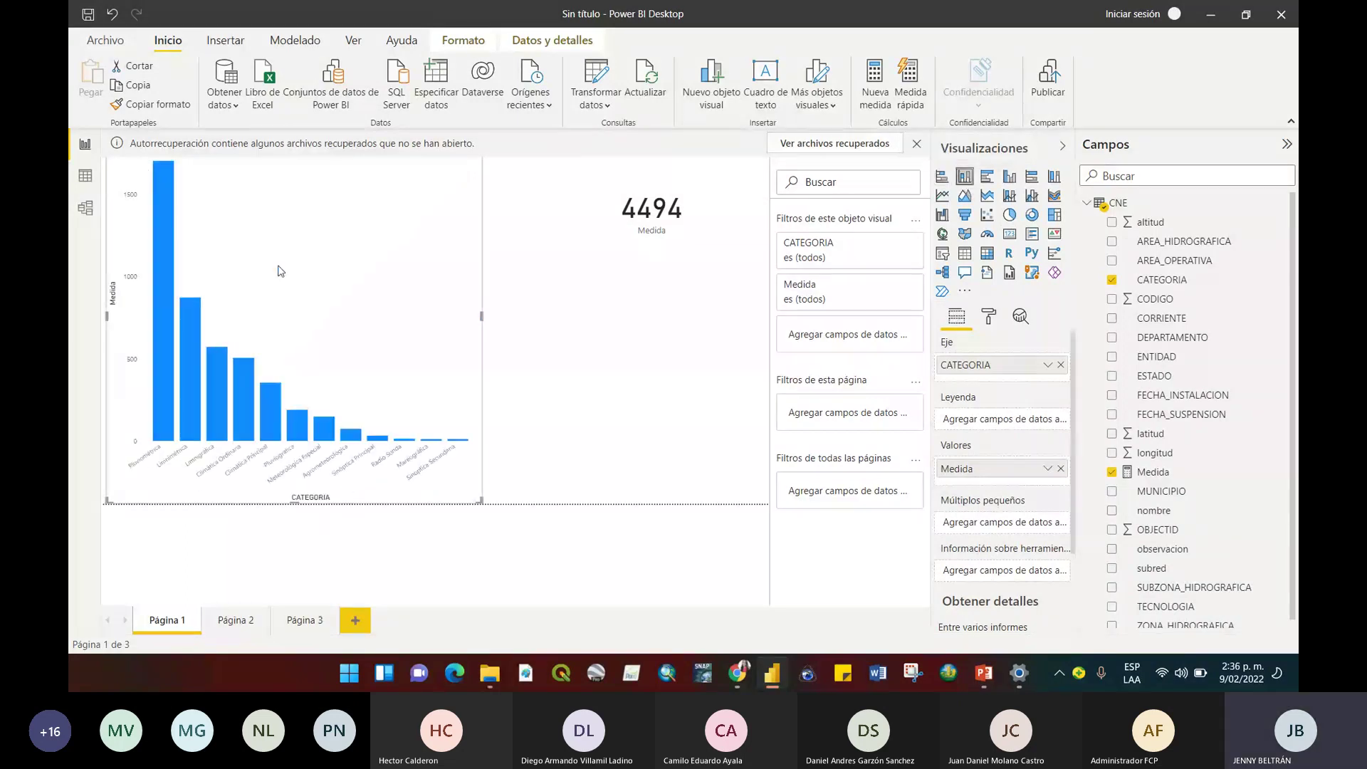
pyautogui.click(942, 176)
pyautogui.click(969, 180)
pyautogui.click(986, 176)
pyautogui.click(1012, 180)
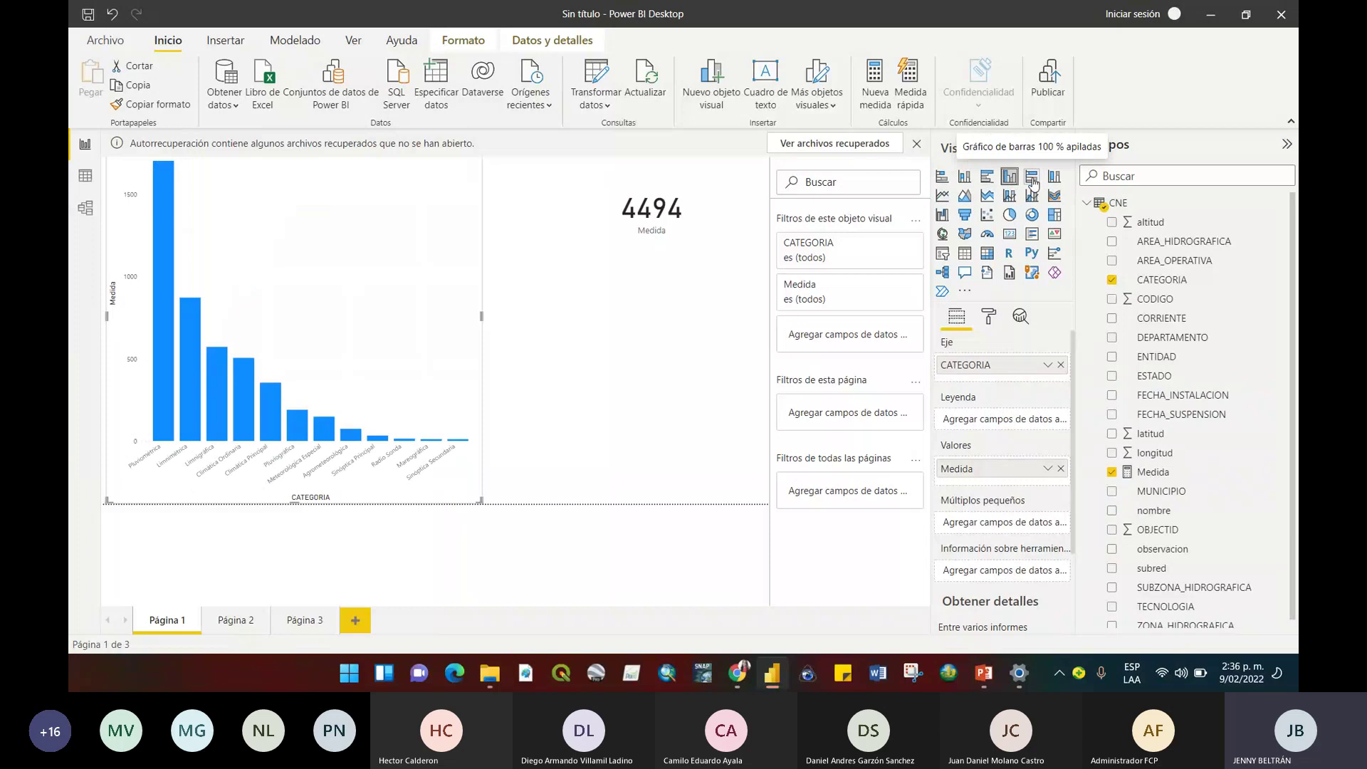
pyautogui.click(943, 196)
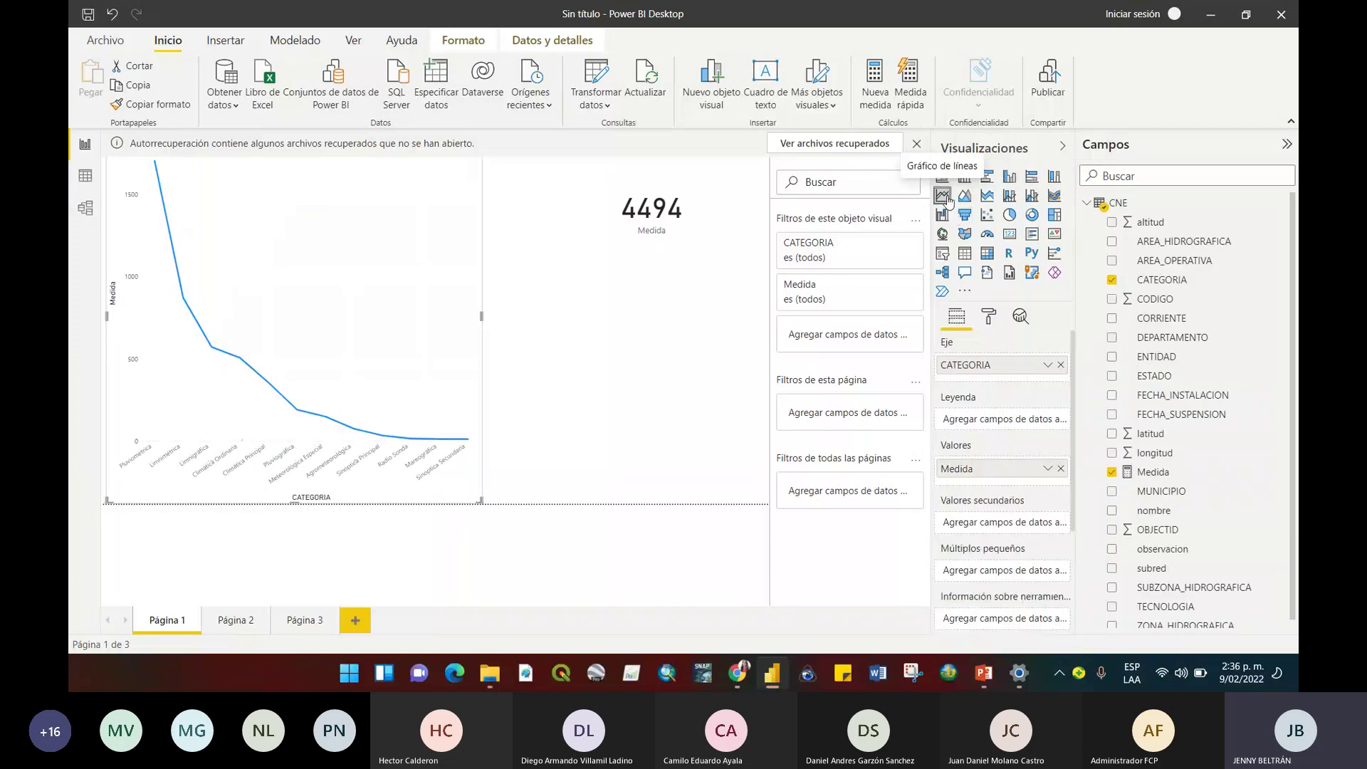
pyautogui.click(986, 196)
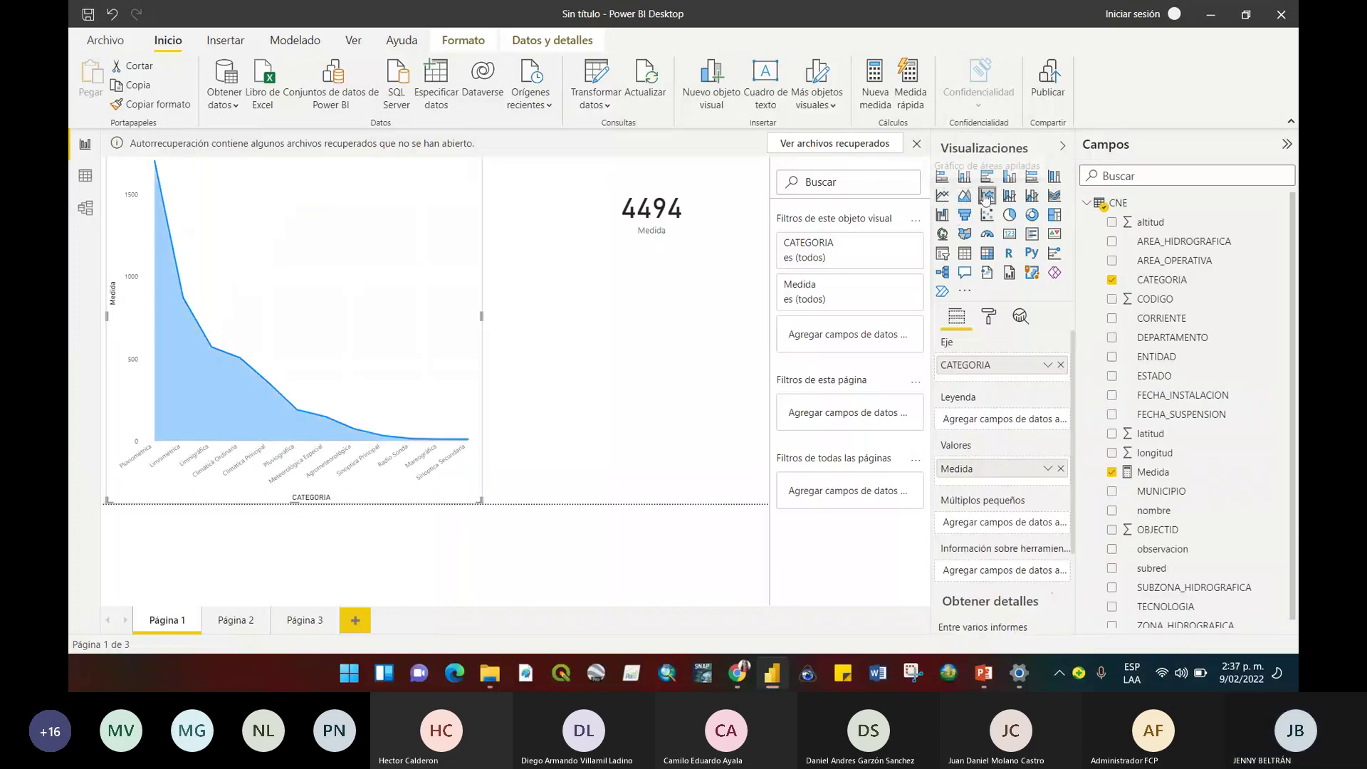
pyautogui.click(942, 178)
pyautogui.click(620, 257)
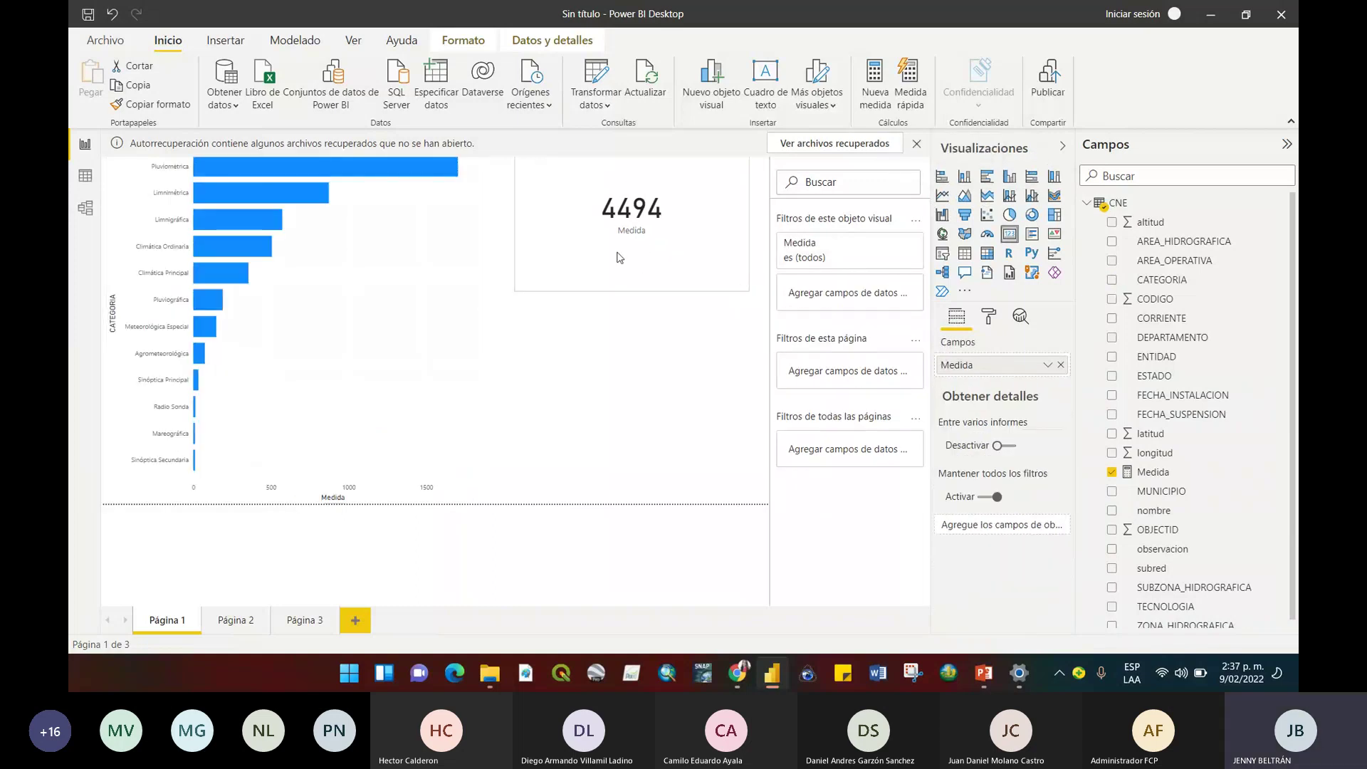
# With the category bar chart selected, drag the Visualizaciones pane's edge far left.
pyautogui.click(280, 298)
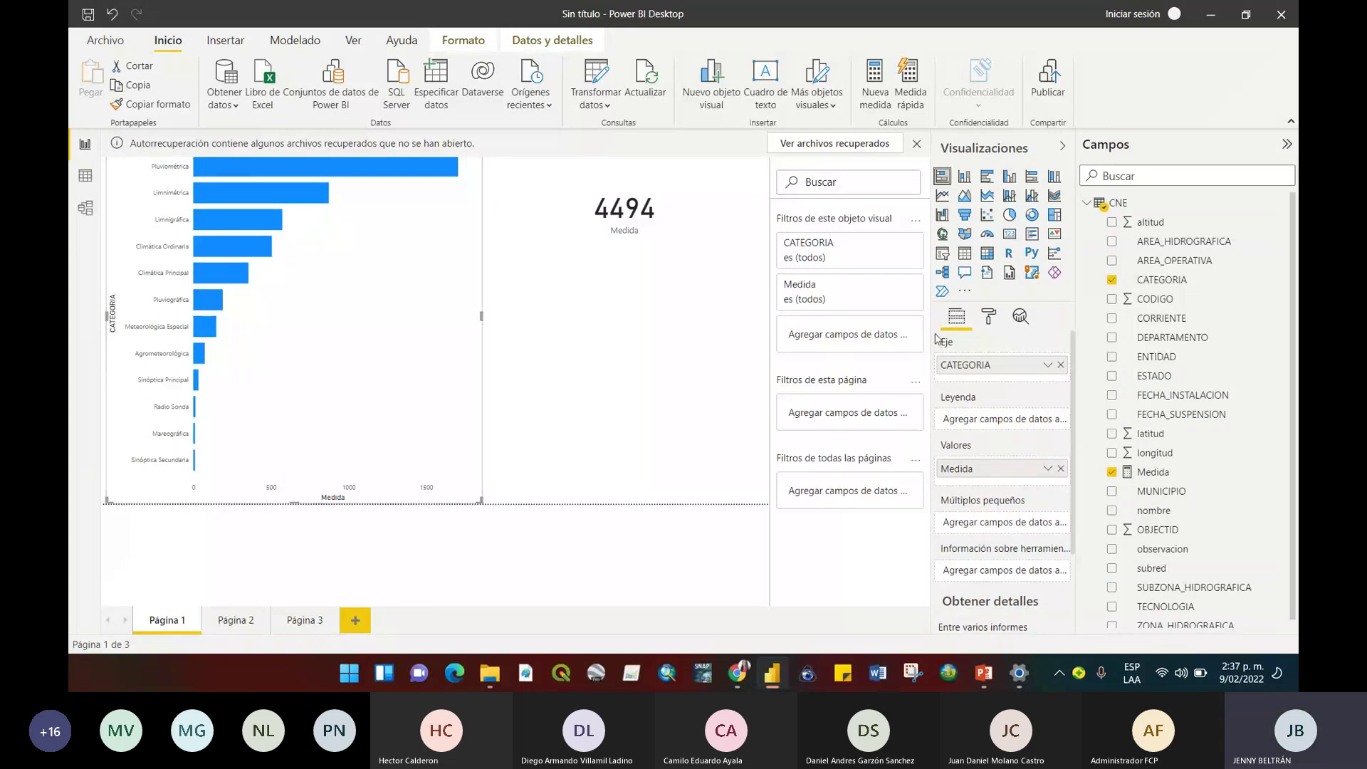
pyautogui.moveTo(931, 315); pyautogui.dragTo(281, 304)
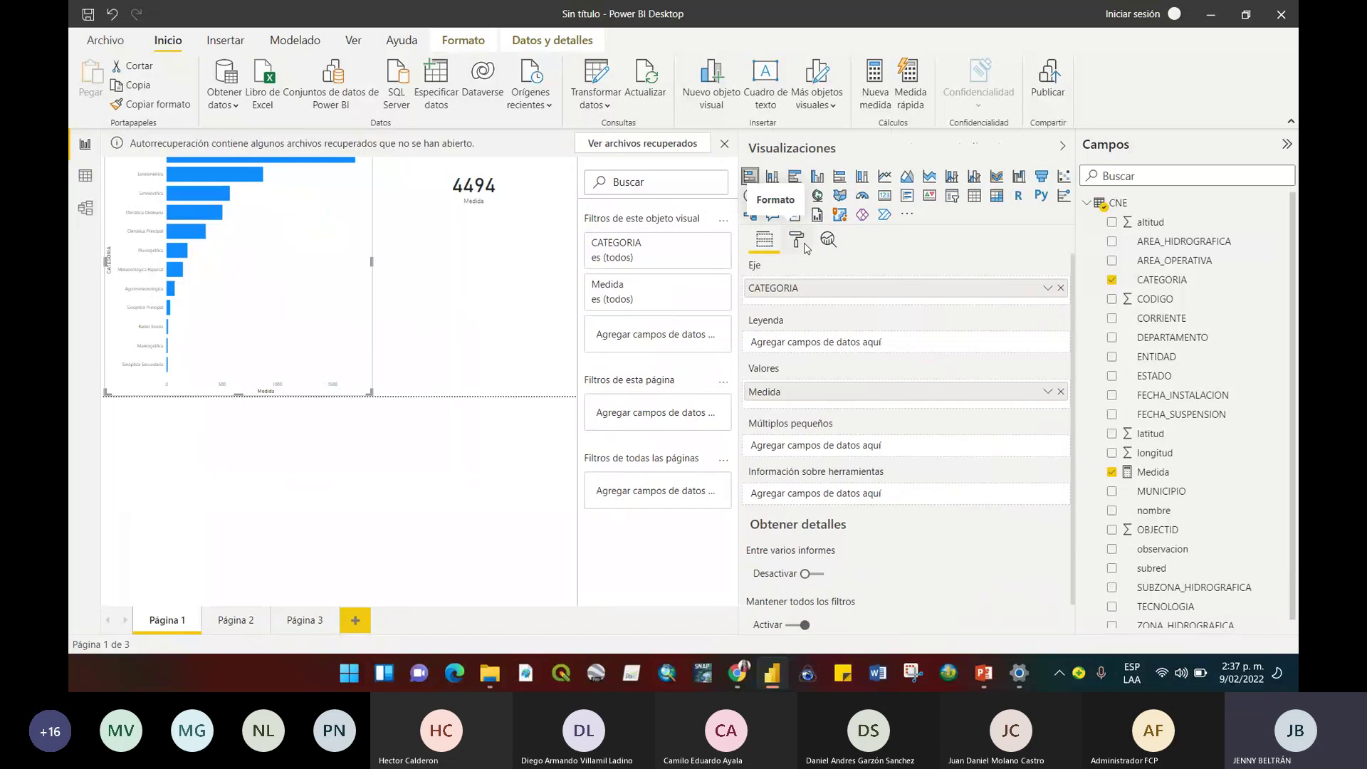
# Browse the bar chart's General and Y axis formatting sections.
pyautogui.click(805, 246)
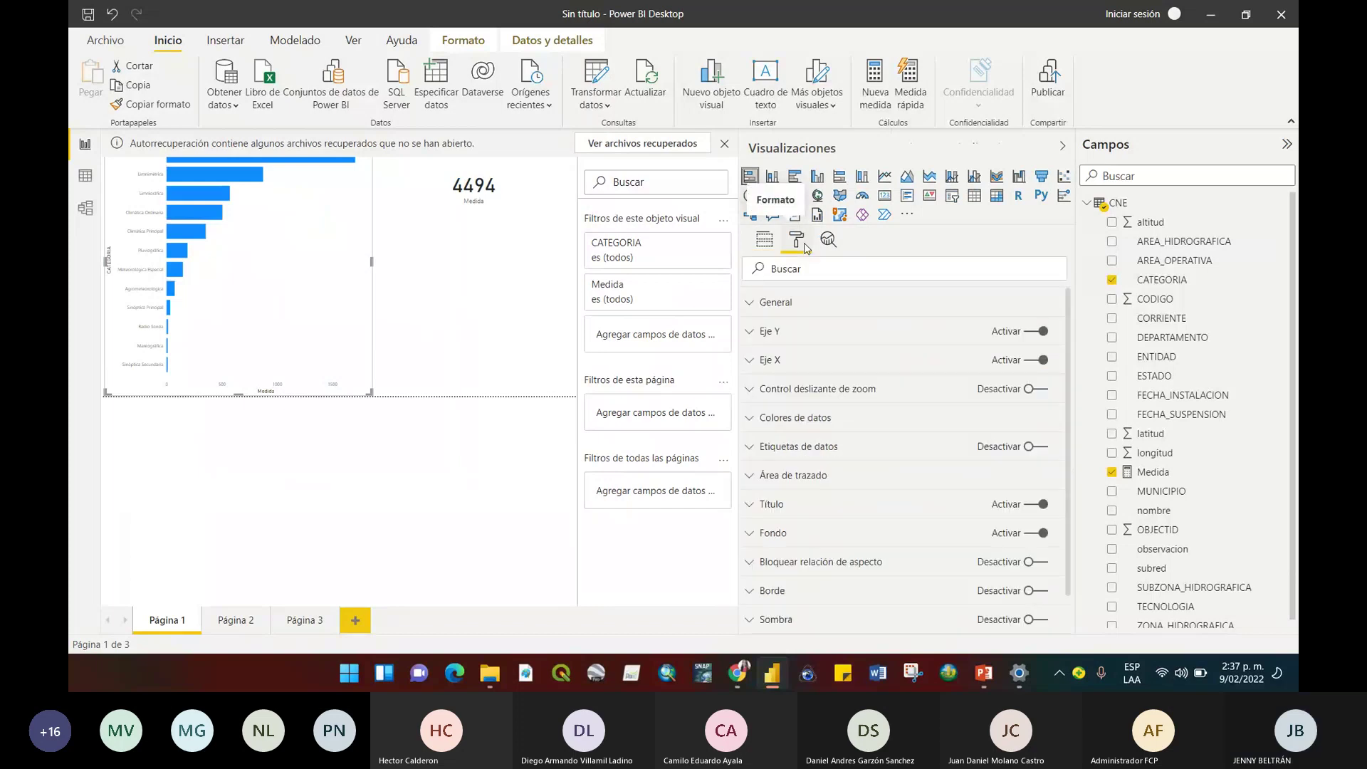
pyautogui.click(821, 308)
pyautogui.moveTo(1069, 332); pyautogui.dragTo(1075, 364)
pyautogui.scroll(2, 783, 320)
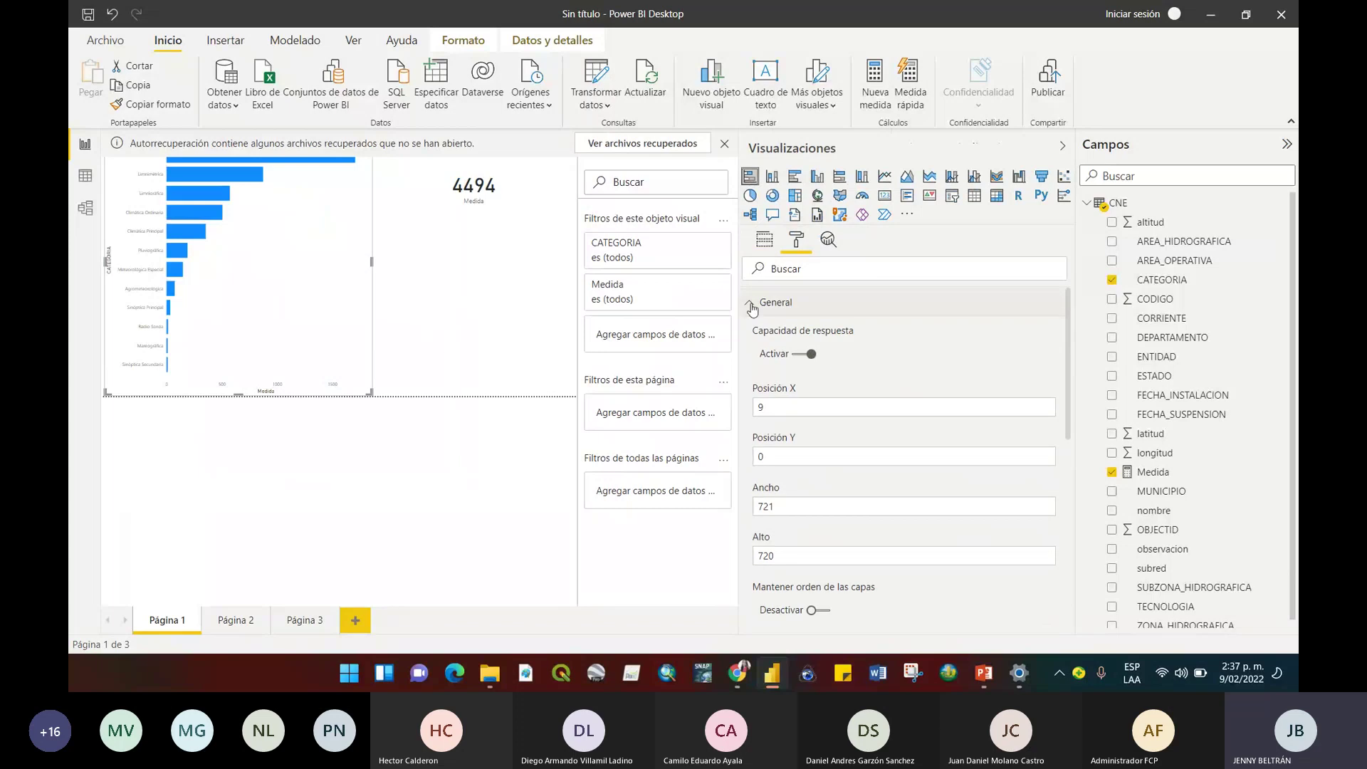
pyautogui.click(752, 305)
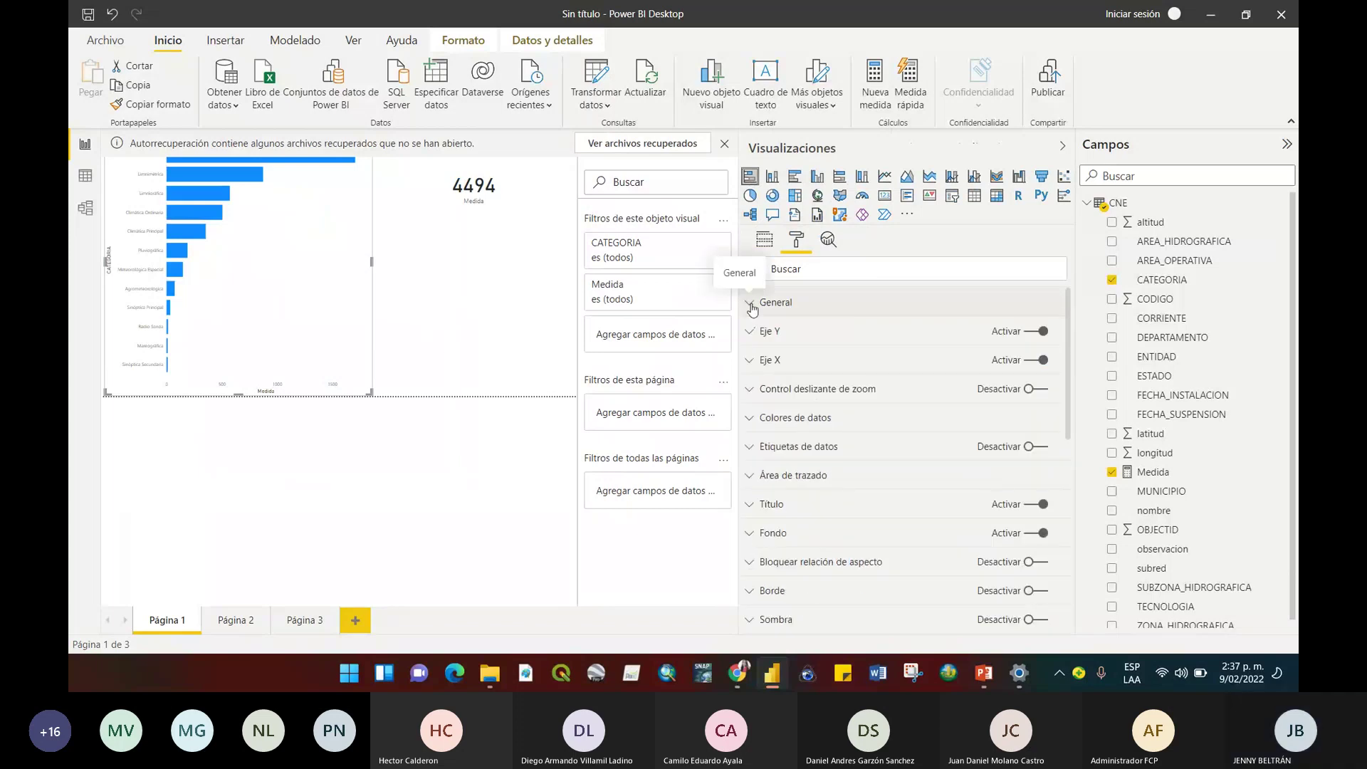
pyautogui.click(766, 335)
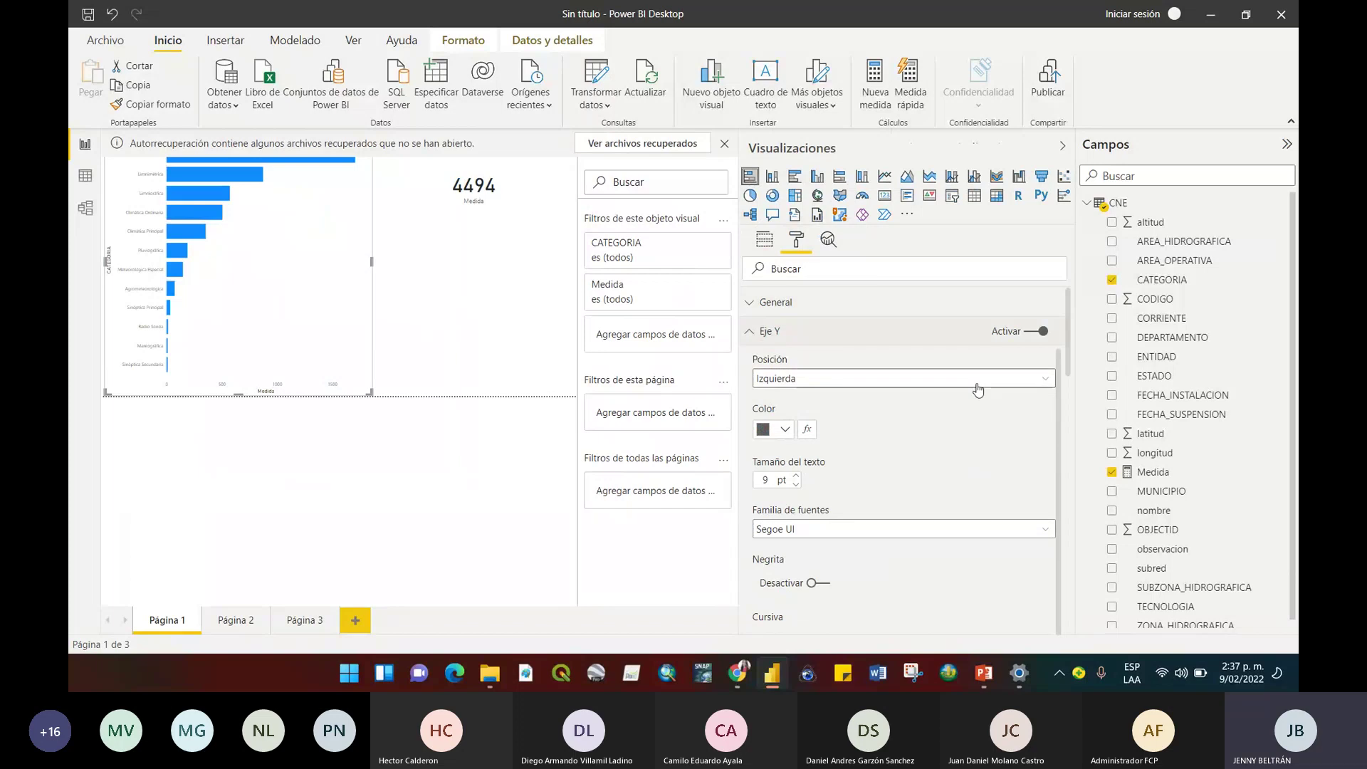
pyautogui.scroll(-1, 1025, 362)
pyautogui.scroll(1, 1075, 334)
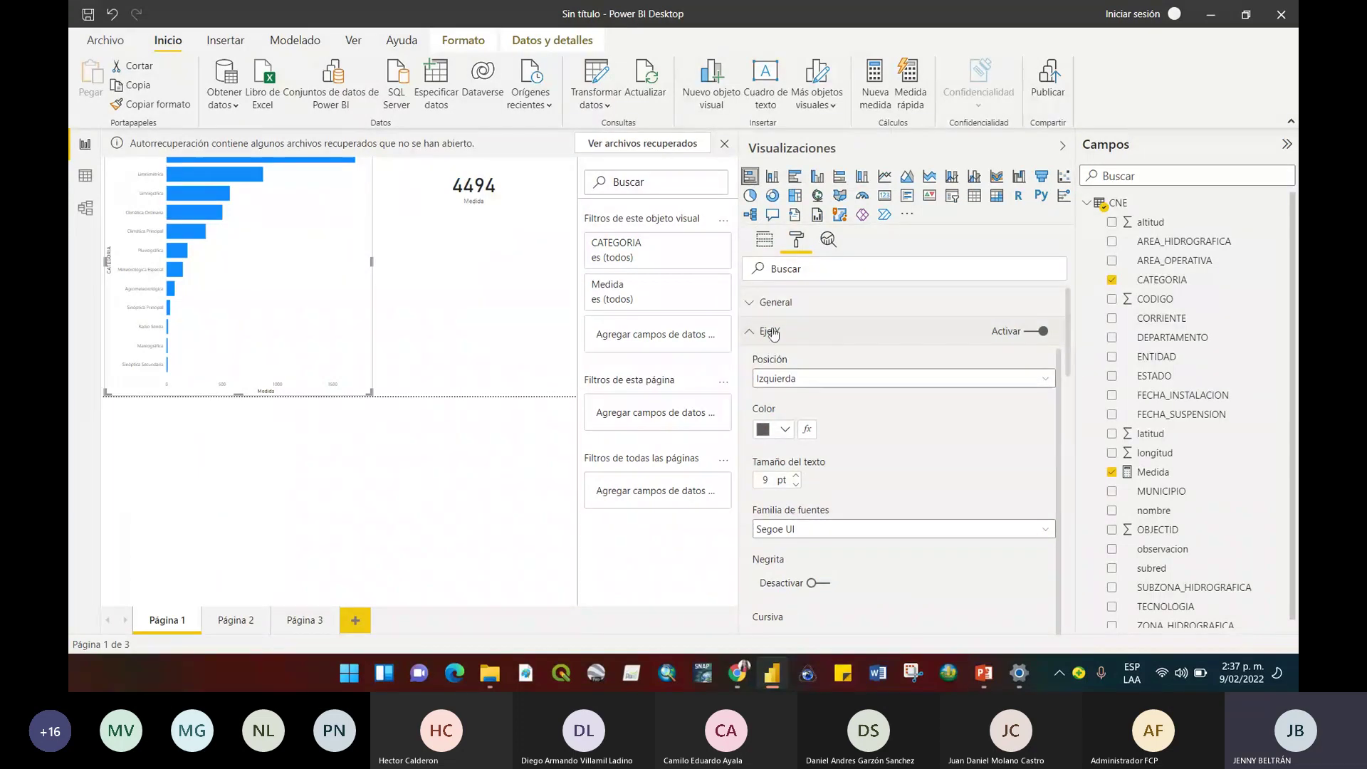
pyautogui.click(1070, 331)
# Set the bars' default data colour to purple.
pyautogui.scroll(-1, 1071, 328)
pyautogui.click(778, 378)
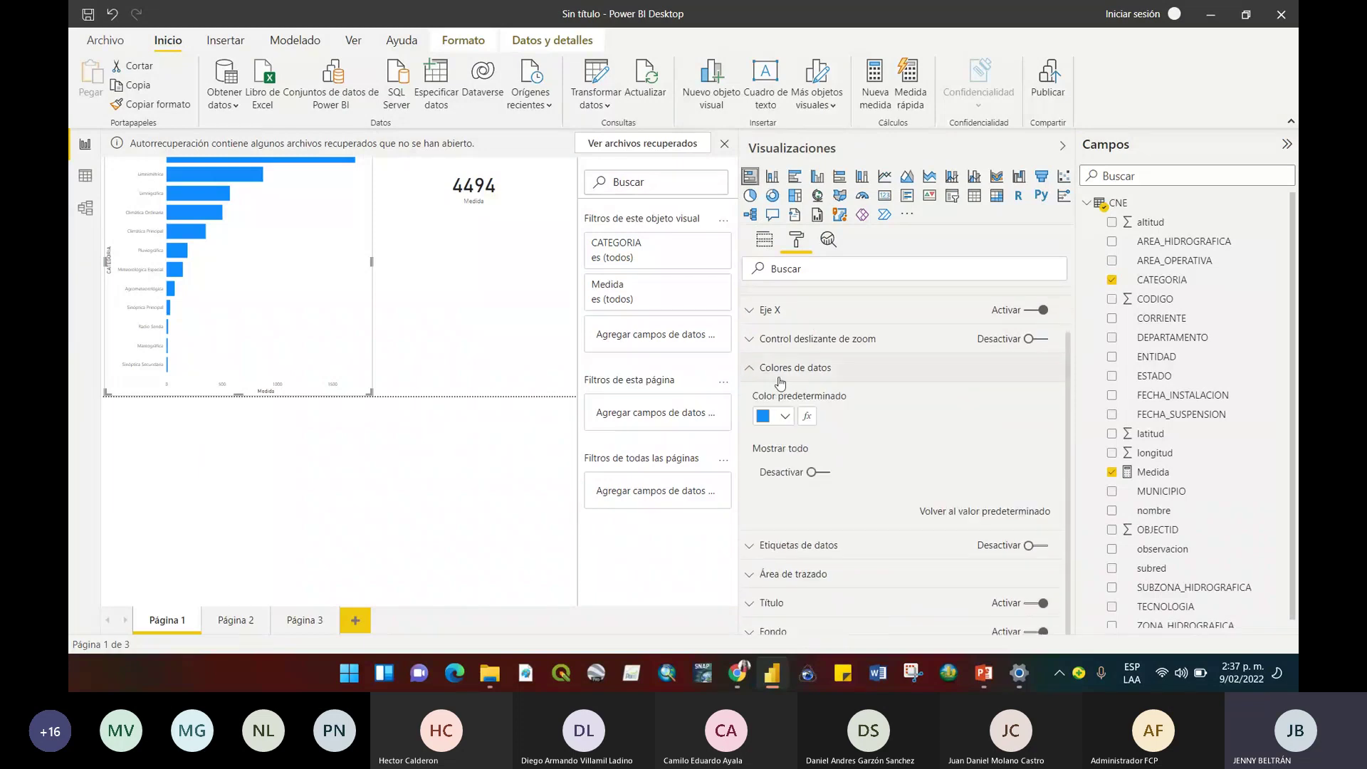
pyautogui.click(783, 415)
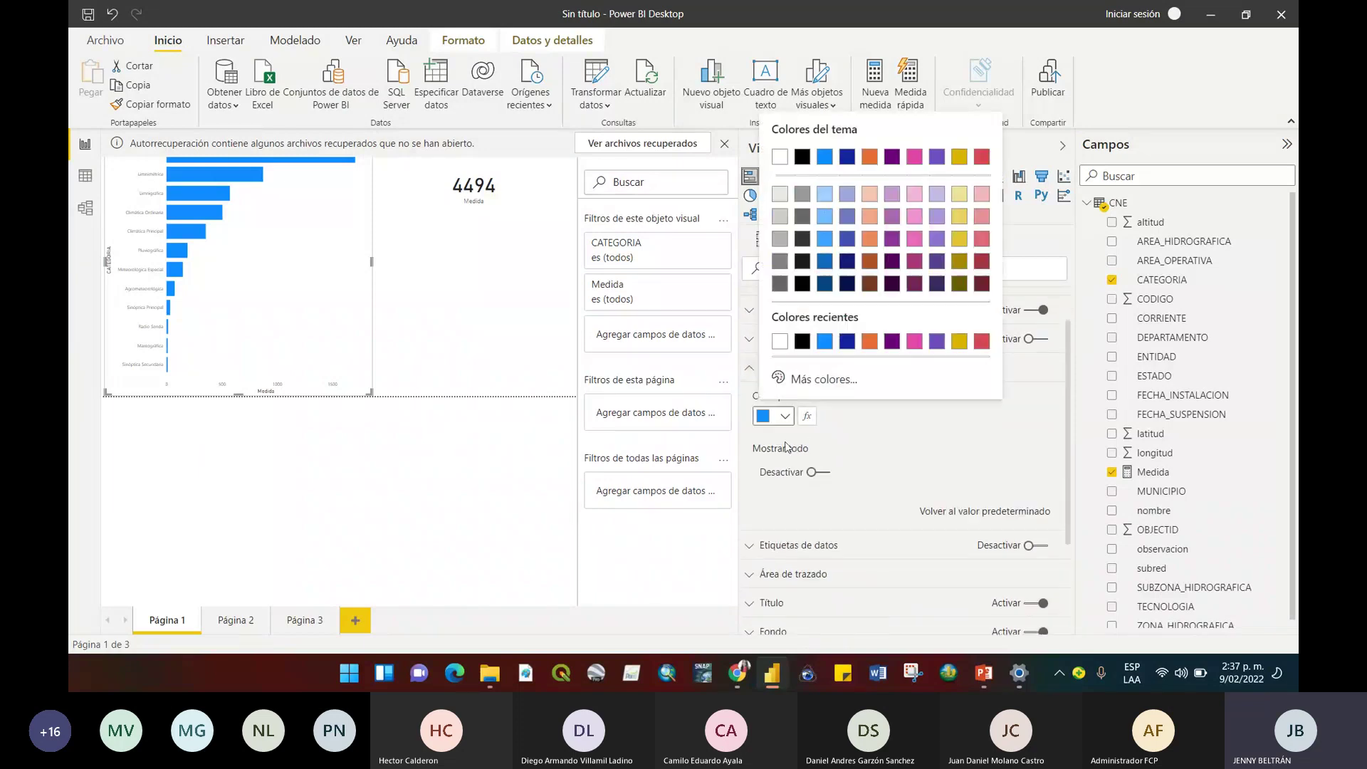
pyautogui.click(892, 341)
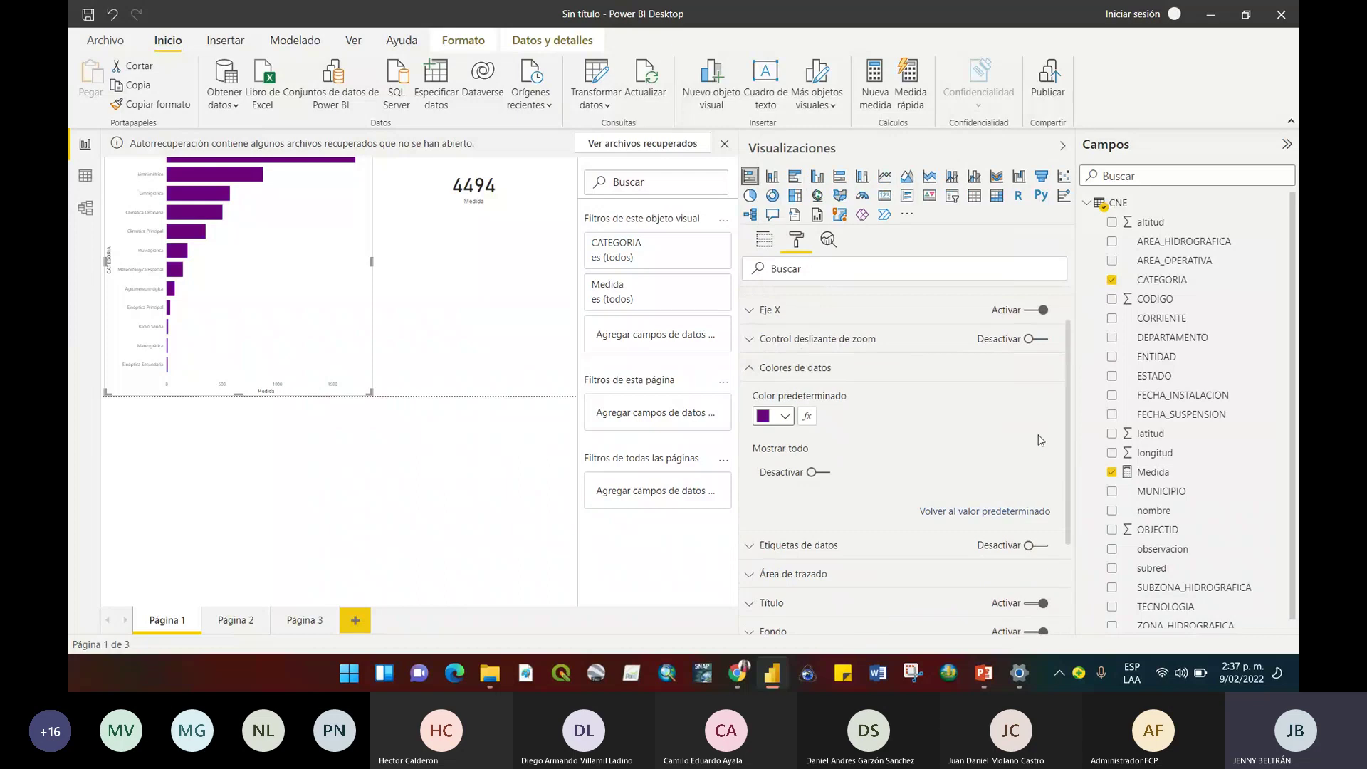
pyautogui.click(783, 376)
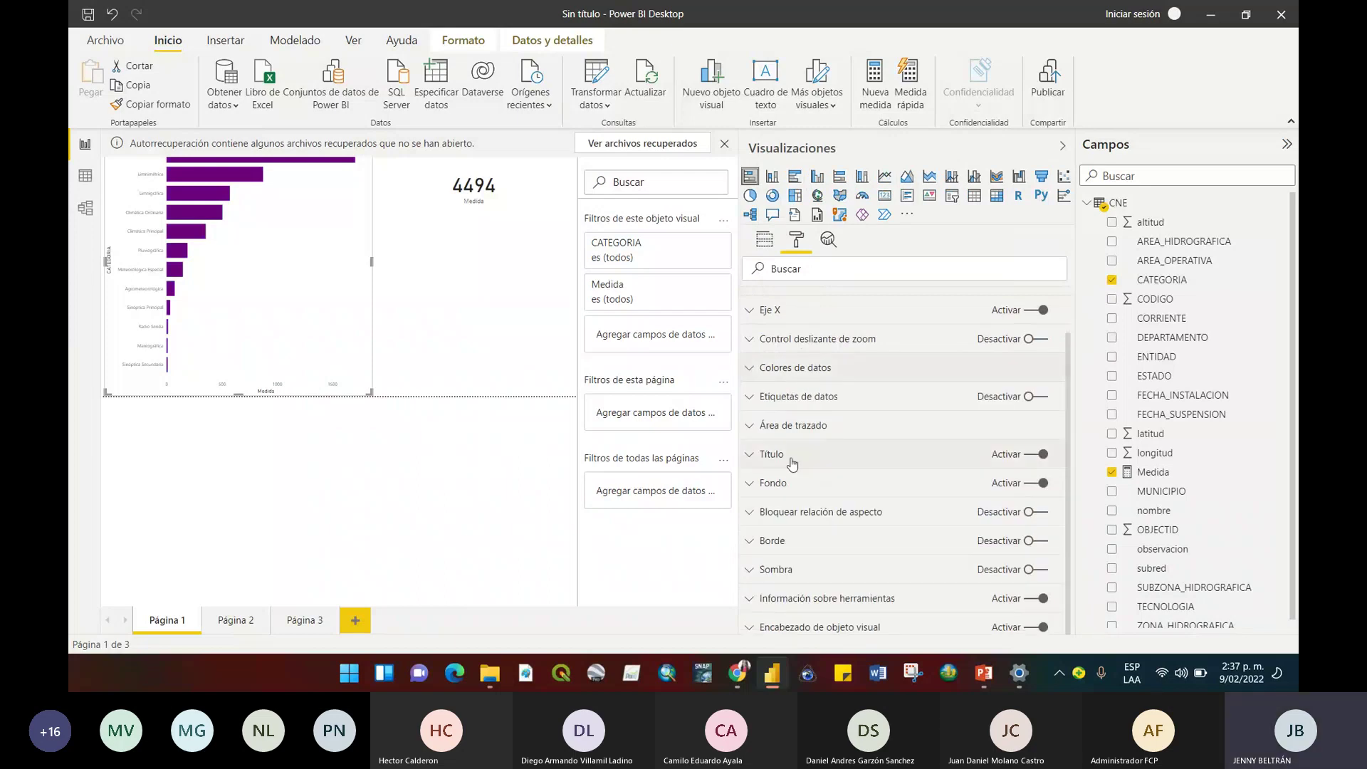
# Change the bar chart title from 'Medida por CATEGORIA' to 'CATEGORIAS ESTACIONES'.
pyautogui.click(824, 455)
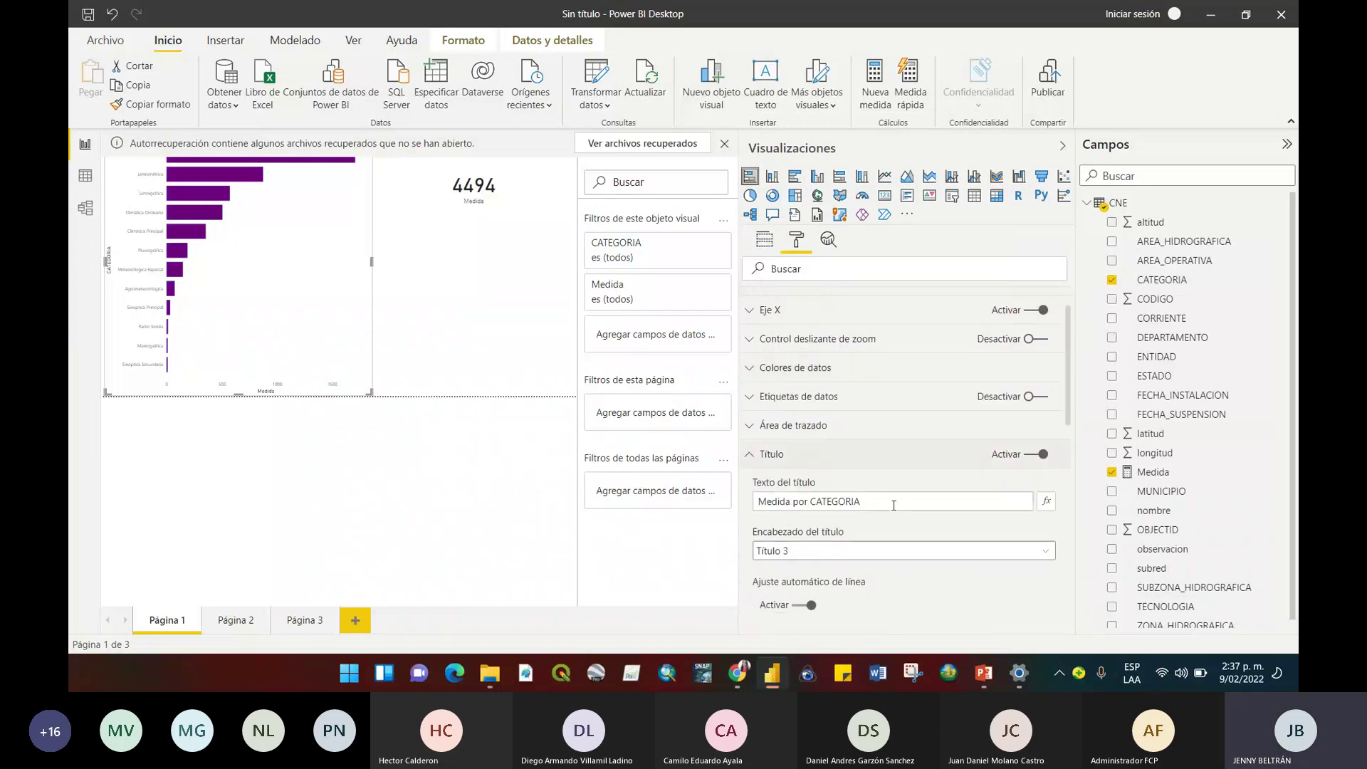
pyautogui.moveTo(894, 502); pyautogui.dragTo(748, 516)
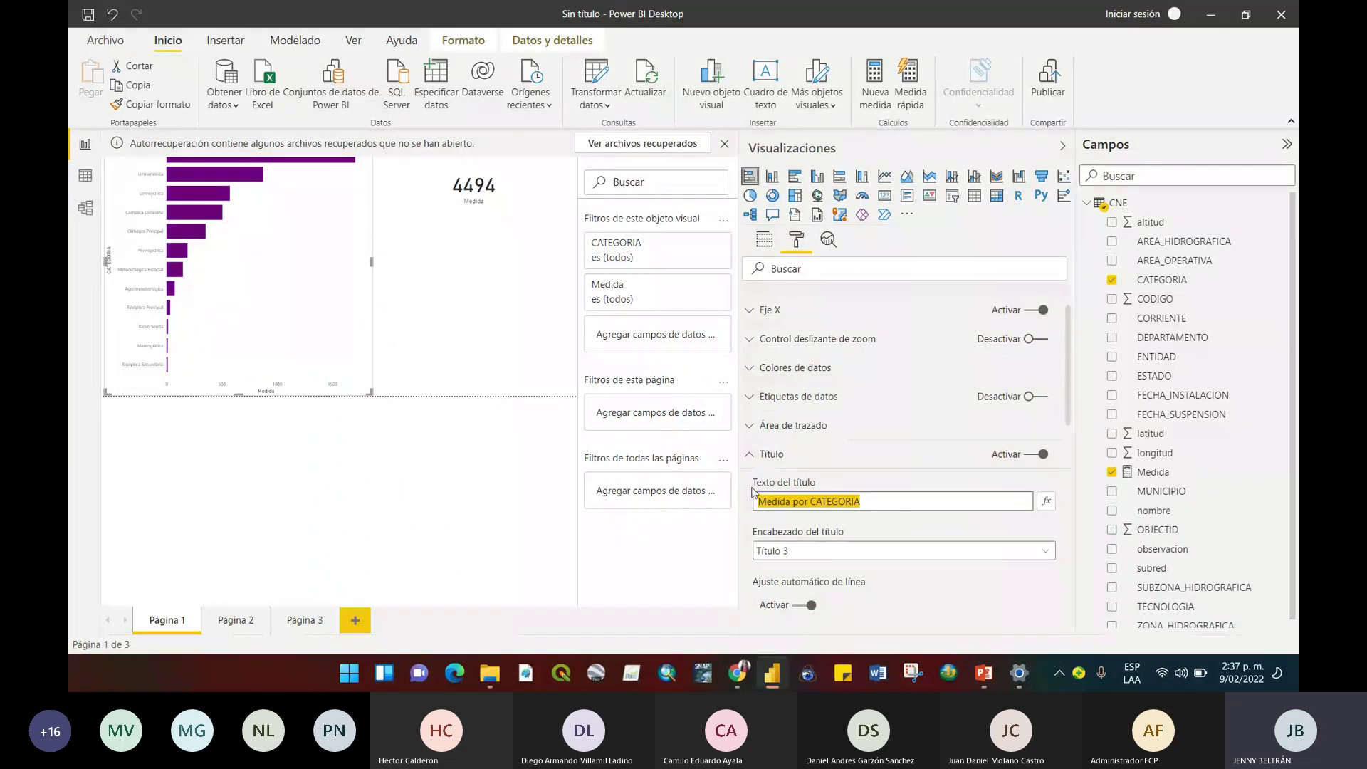
pyautogui.press('BackSpace')
pyautogui.write('CATEG')
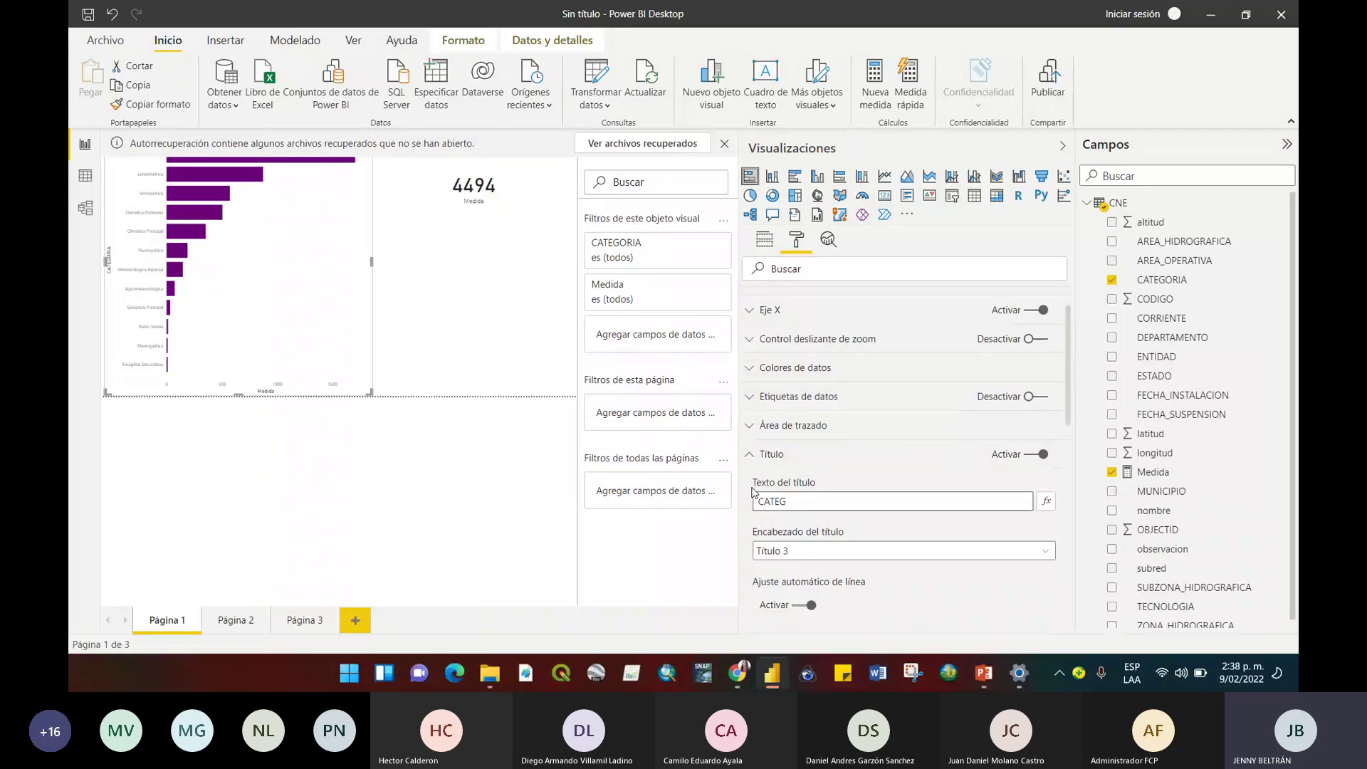
pyautogui.write('ORI')
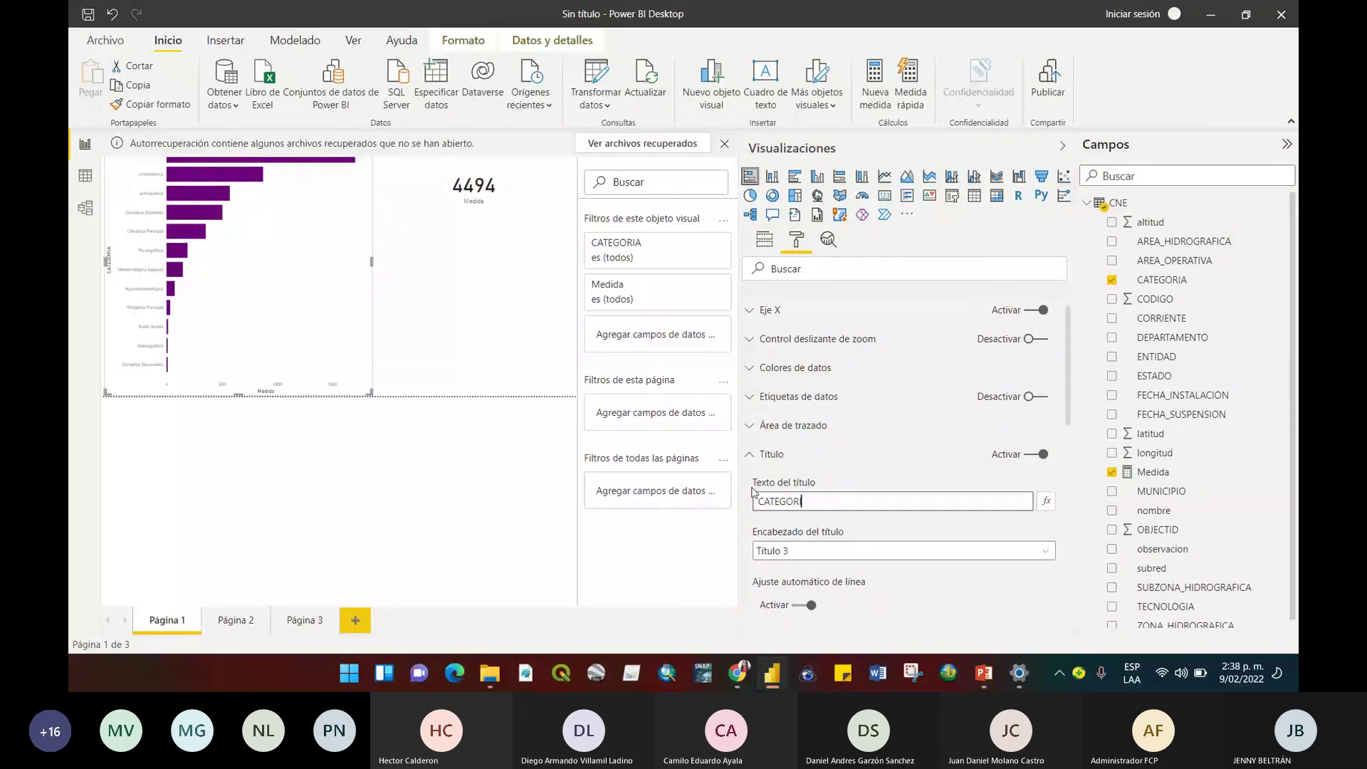
pyautogui.write('AS ESTACIONES')
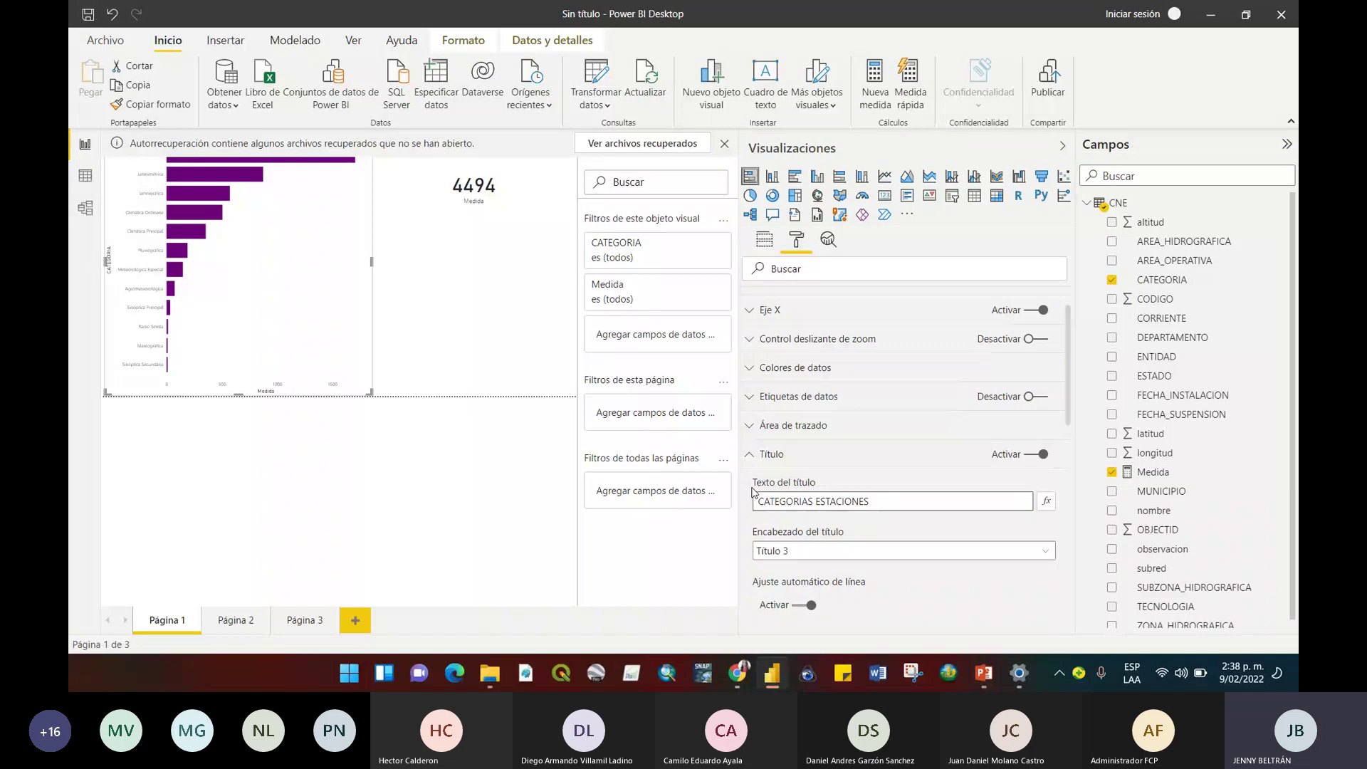
pyautogui.click(745, 533)
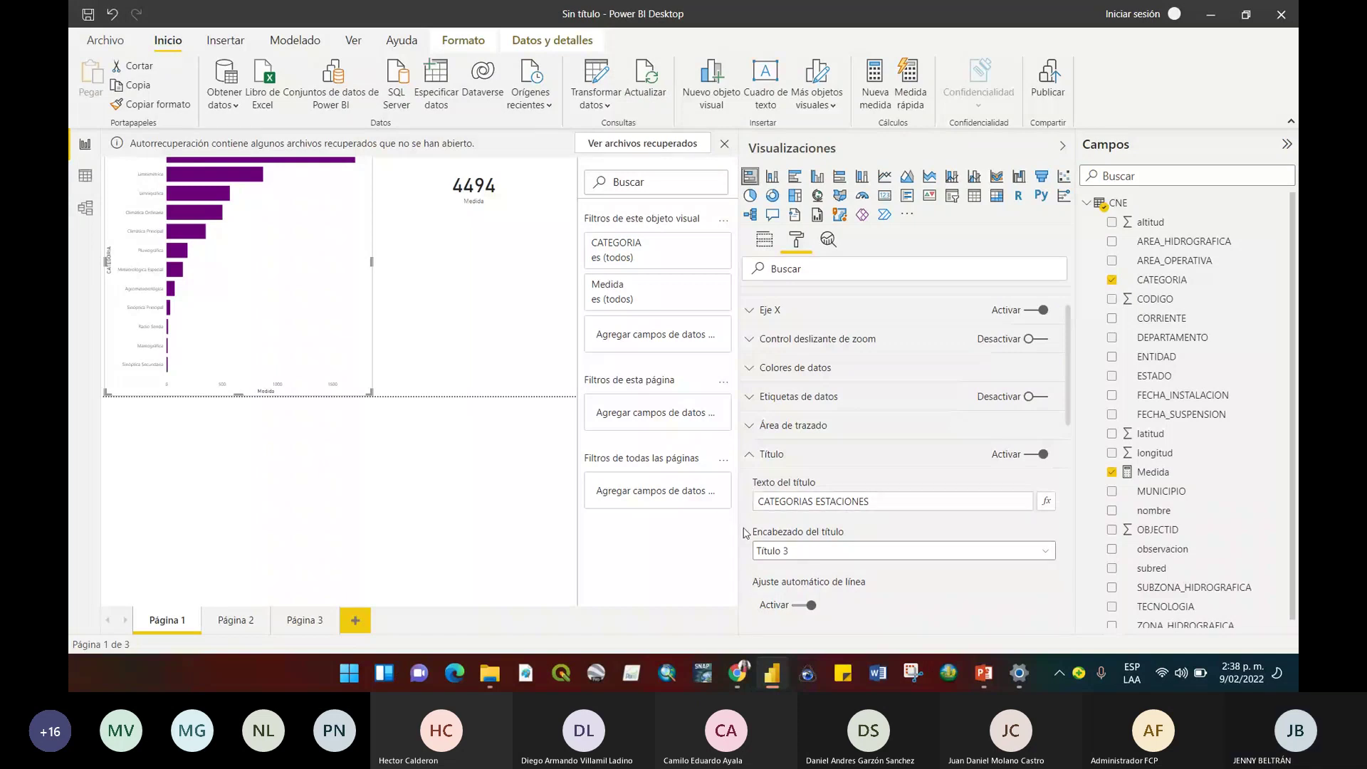
pyautogui.scroll(-3, 925, 463)
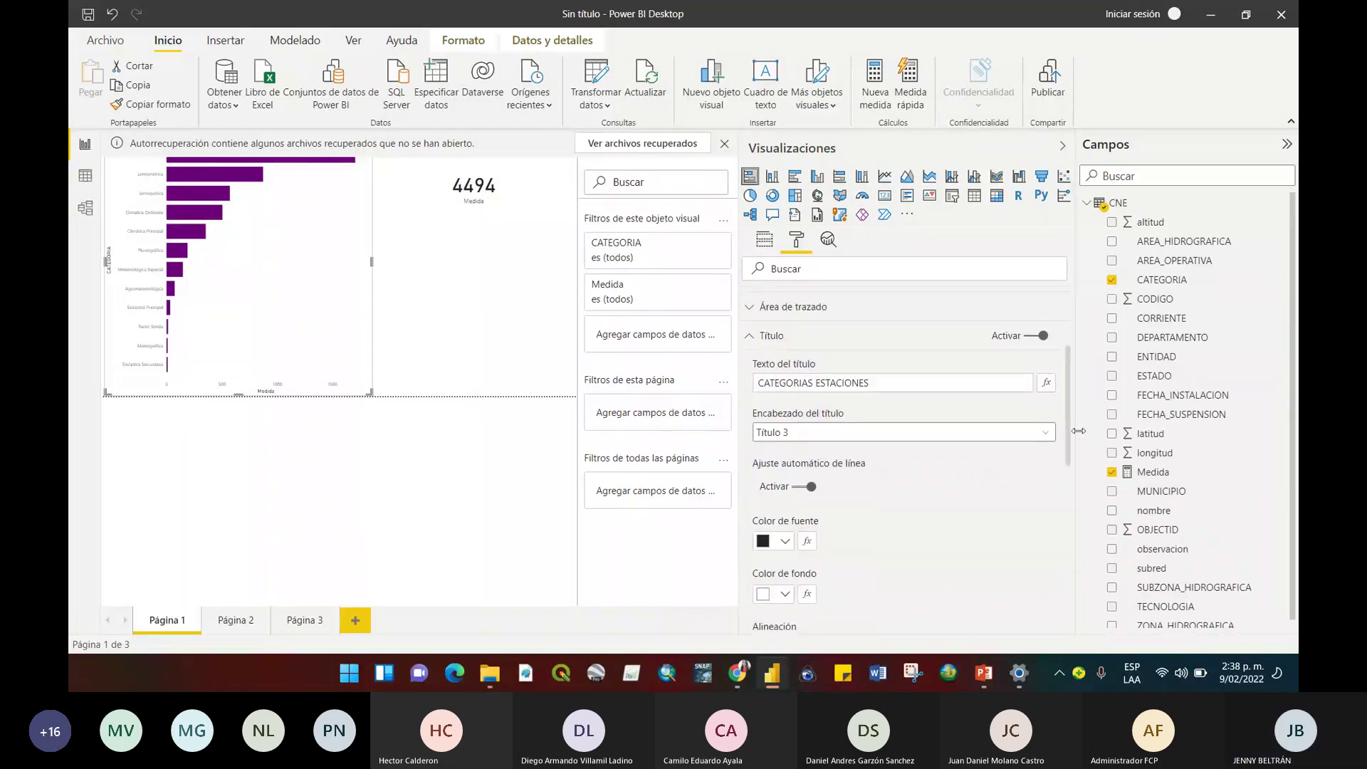
pyautogui.scroll(1, 792, 373)
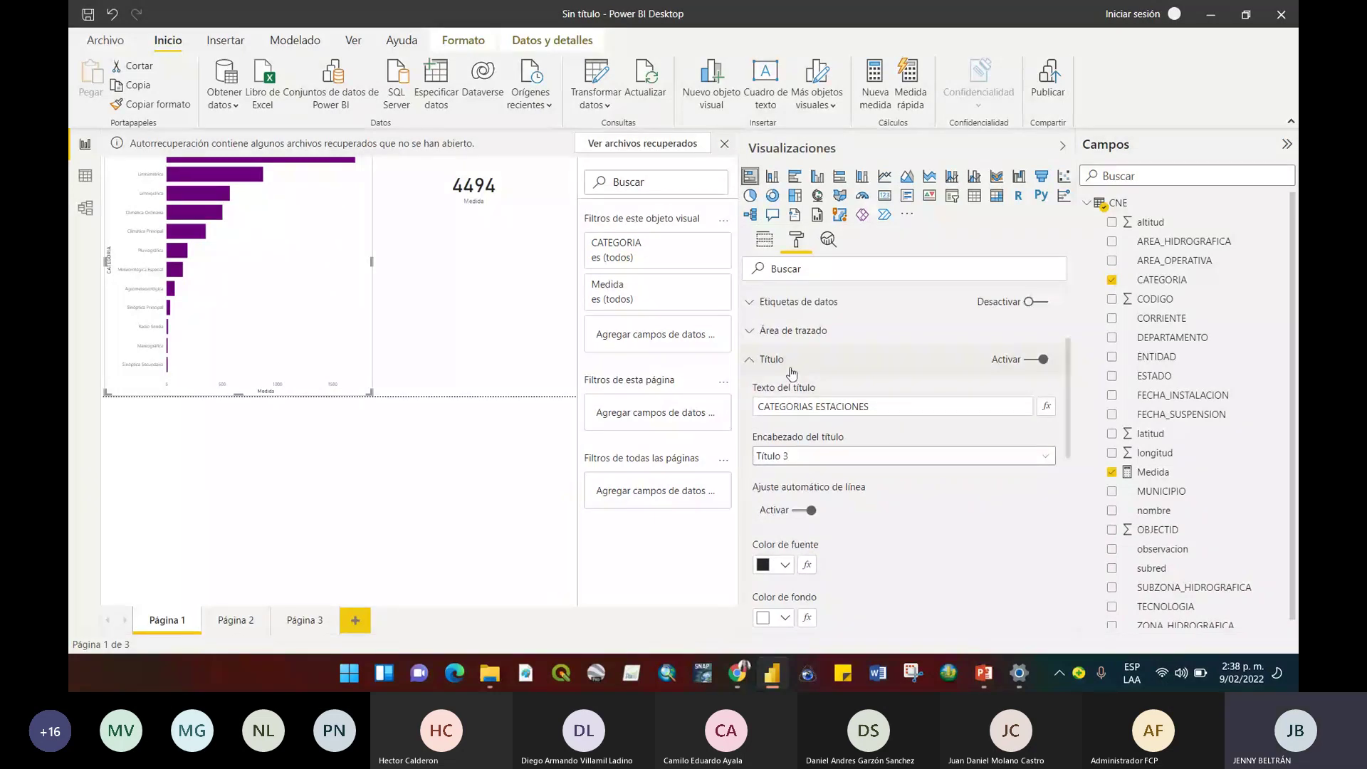
# Set the CATEGORIA bar chart's Fondo colour to light blue after briefly trying yellow.
pyautogui.click(792, 369)
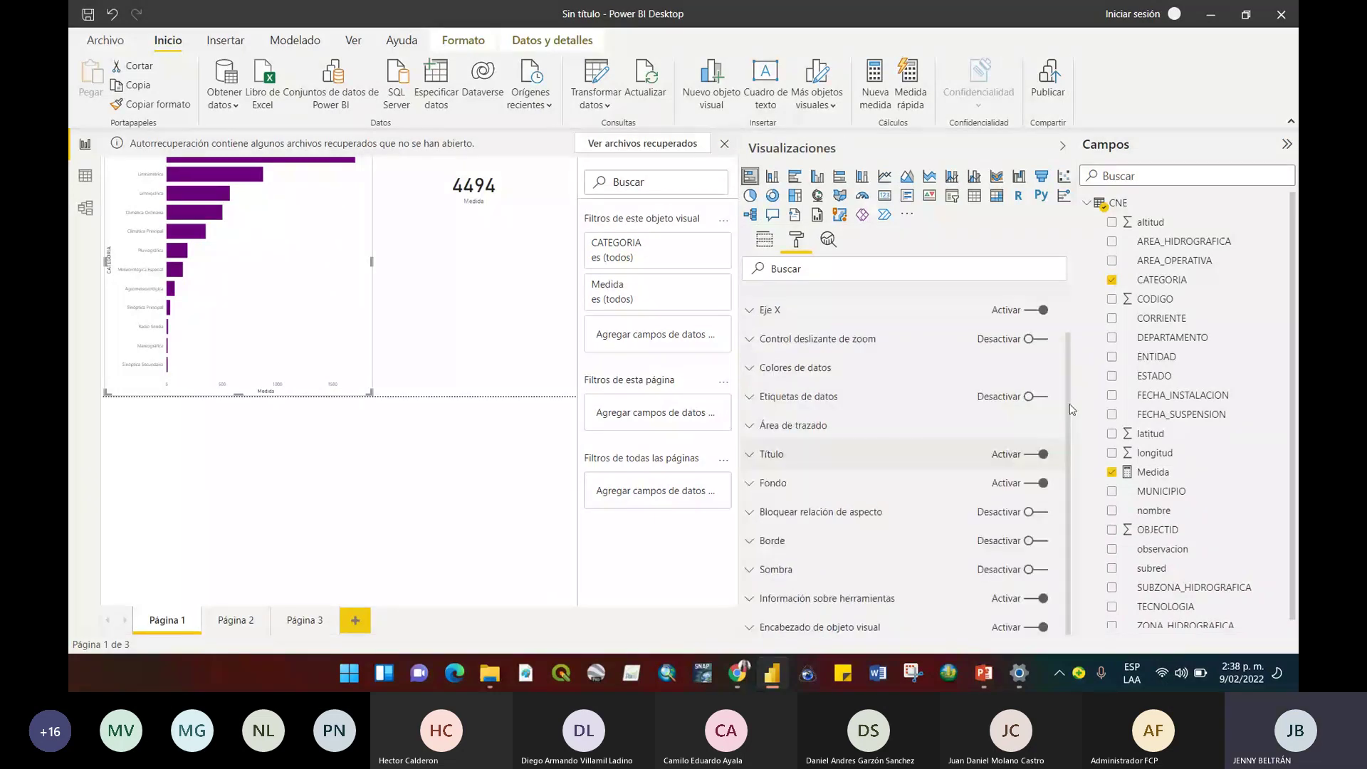
pyautogui.click(775, 483)
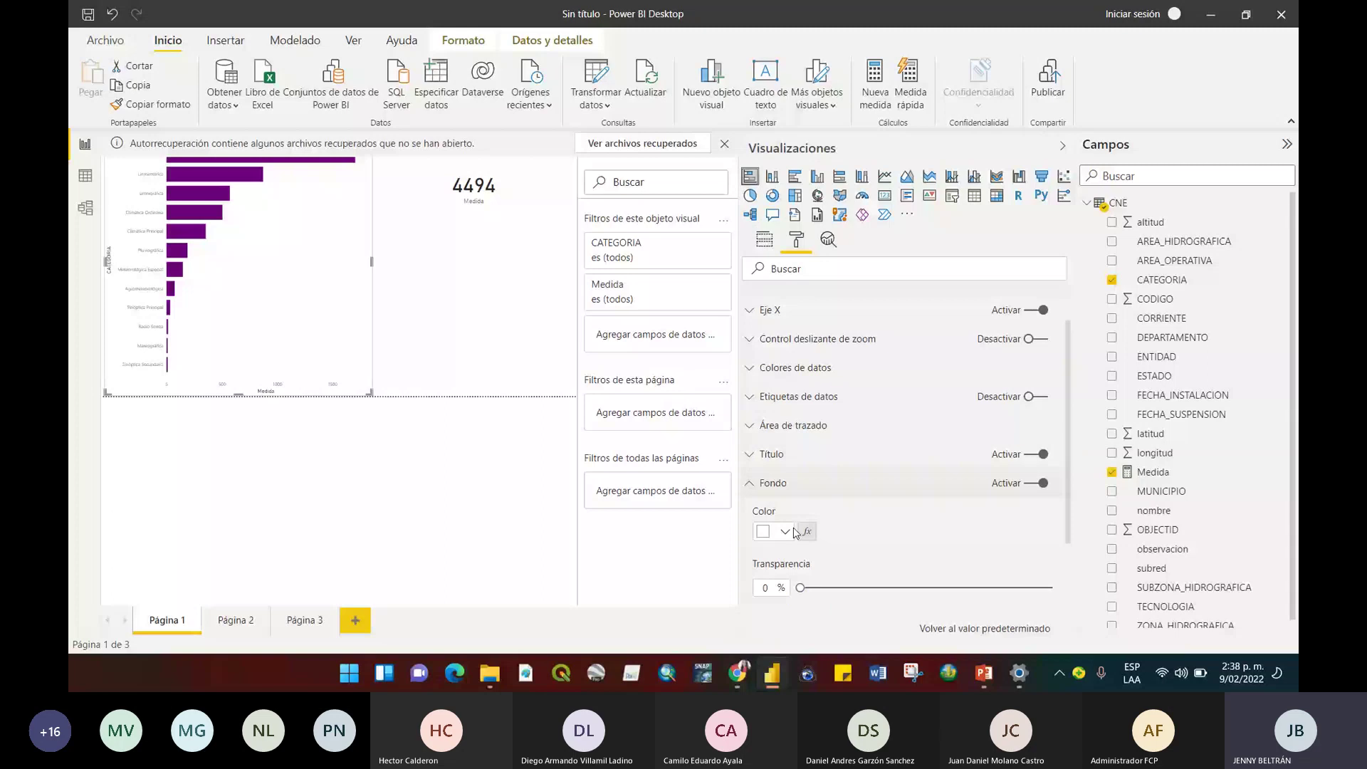
pyautogui.click(795, 532)
pyautogui.click(784, 454)
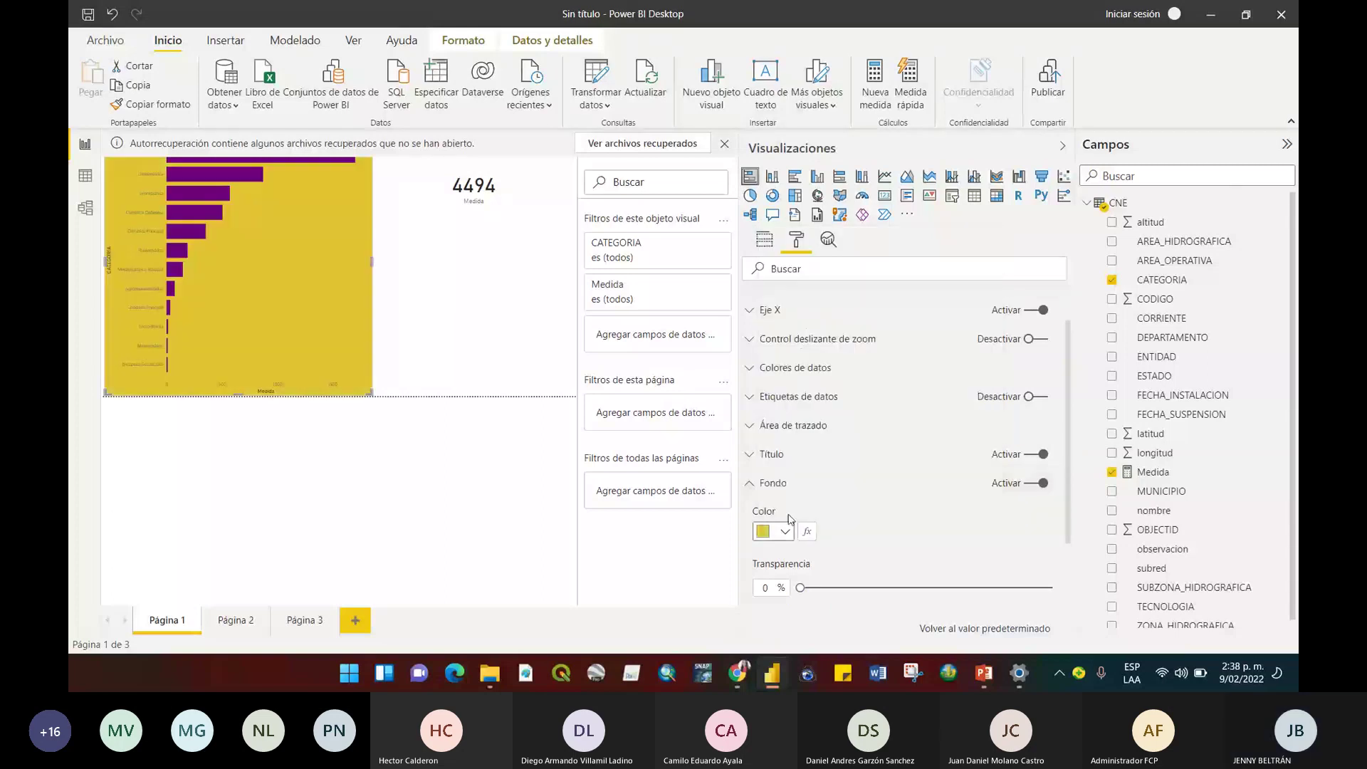
pyautogui.click(784, 531)
pyautogui.click(813, 307)
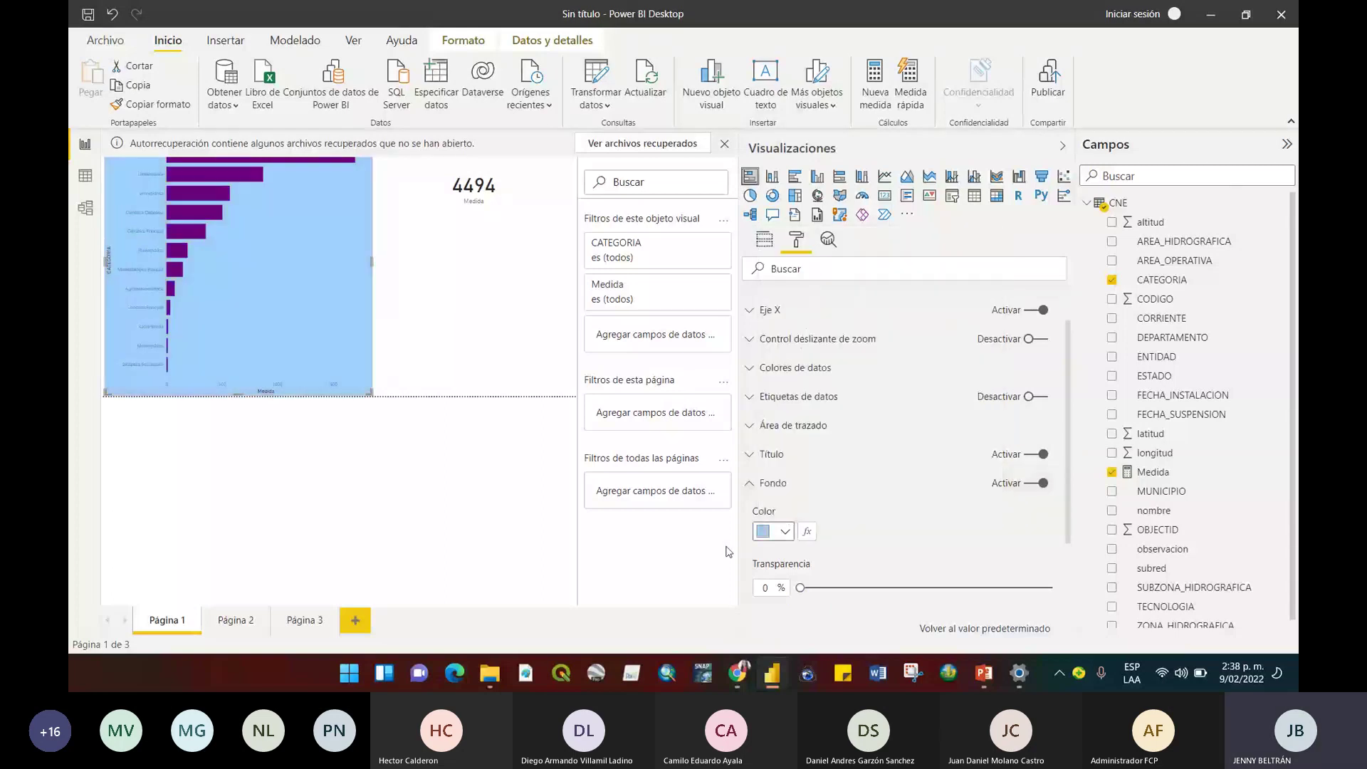
pyautogui.click(774, 483)
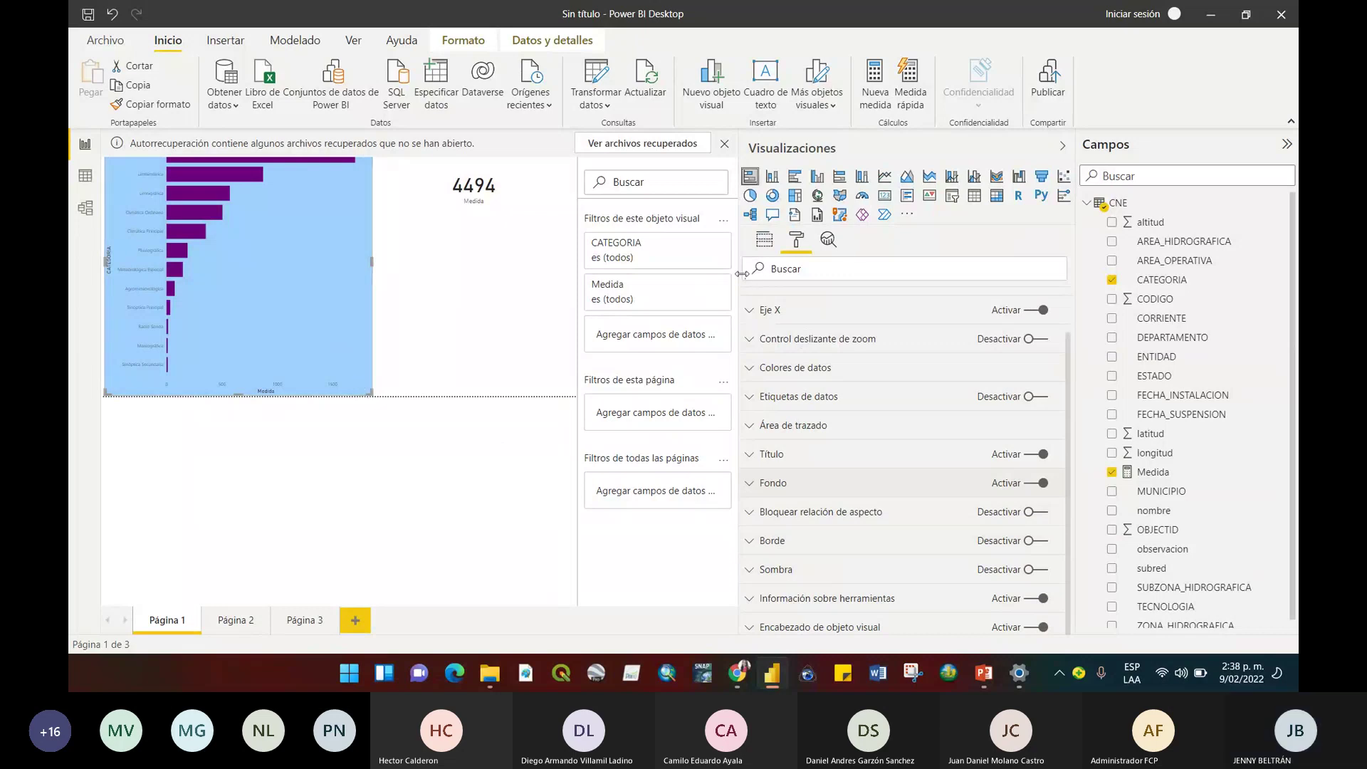
# Narrow the Visualizaciones pane and stretch the 4494 card until it meets the category bar chart.
pyautogui.moveTo(742, 274); pyautogui.dragTo(934, 286)
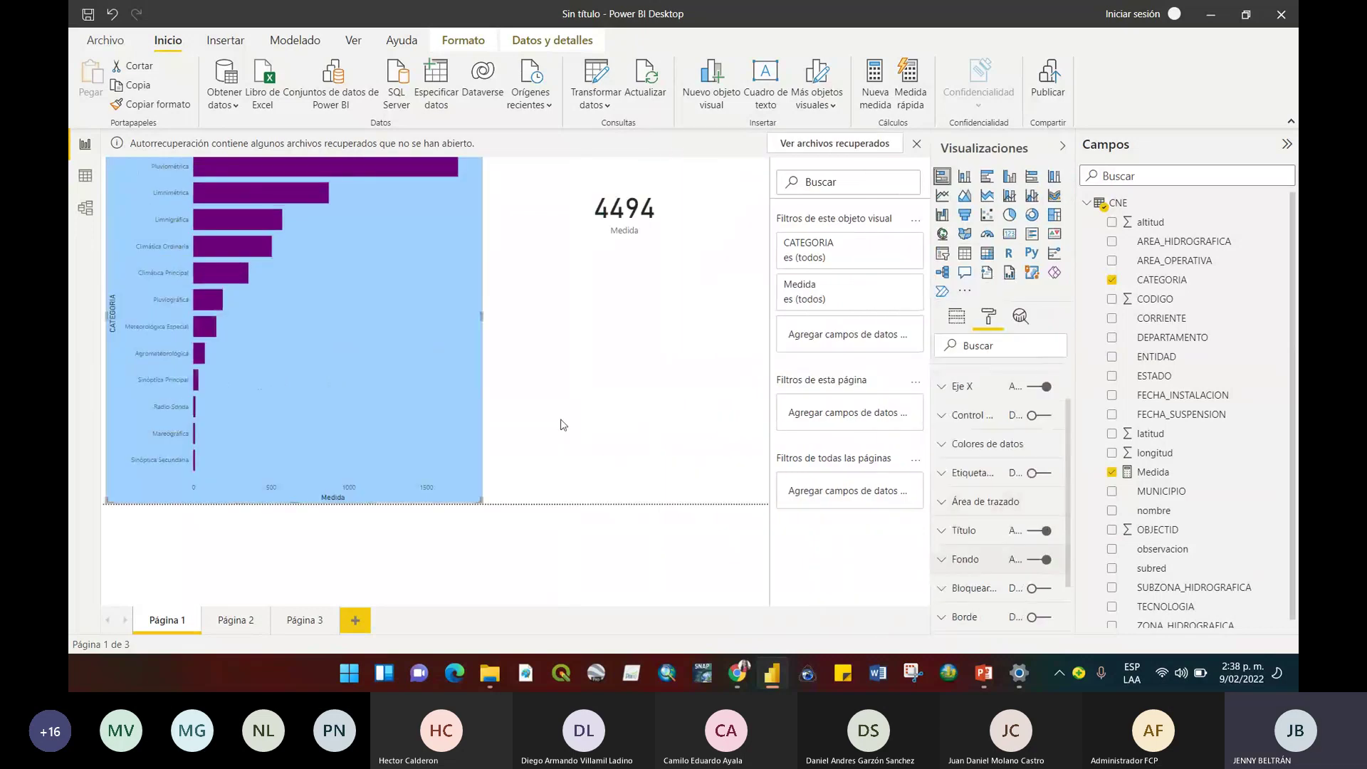
pyautogui.click(566, 425)
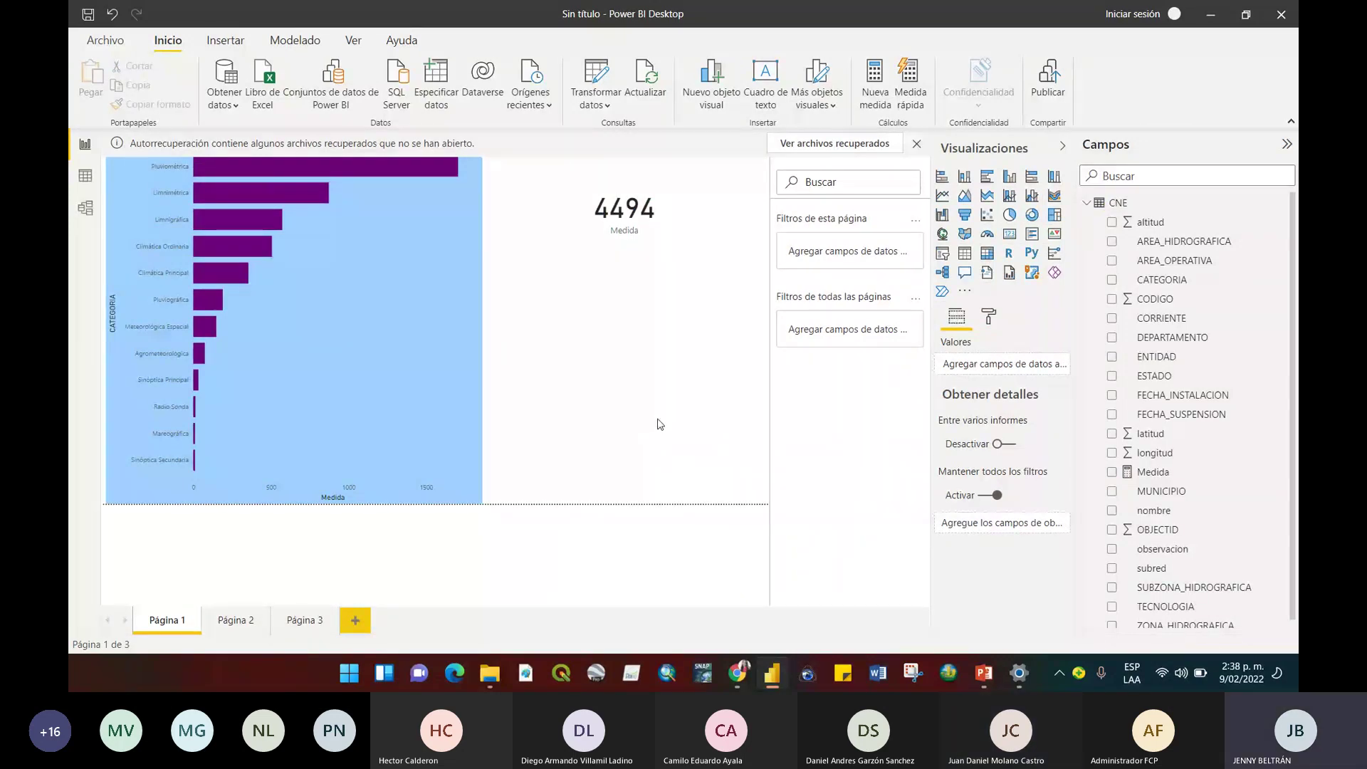
pyautogui.click(676, 281)
pyautogui.click(422, 304)
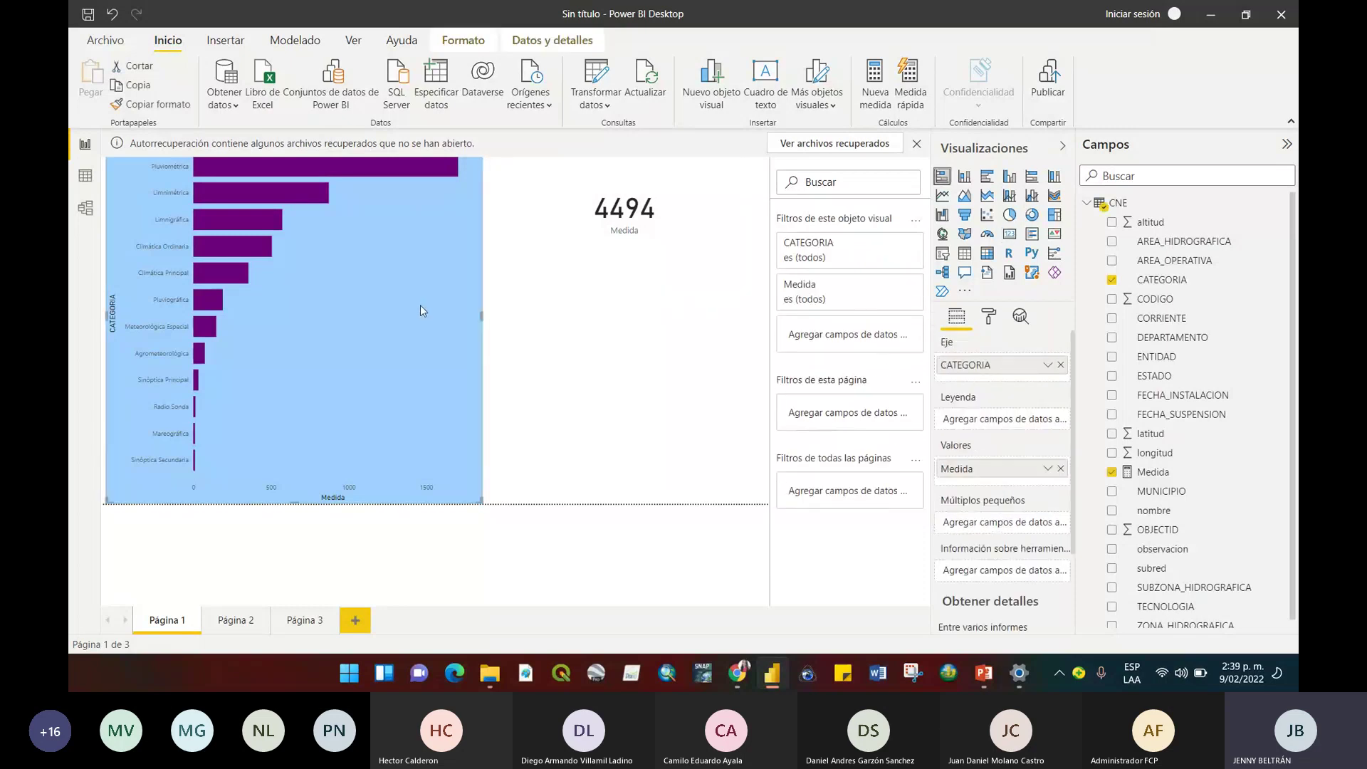
pyautogui.click(605, 283)
pyautogui.moveTo(508, 291); pyautogui.dragTo(483, 314)
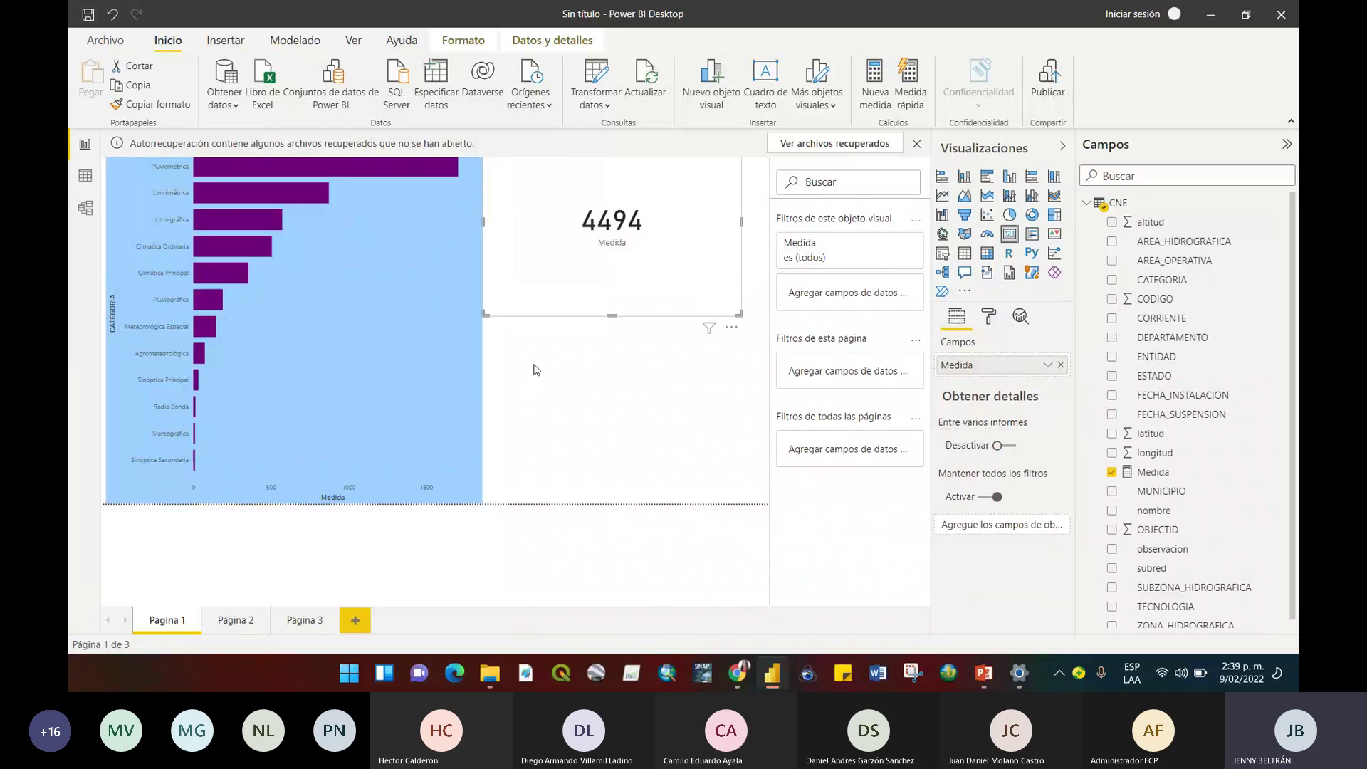
pyautogui.click(560, 406)
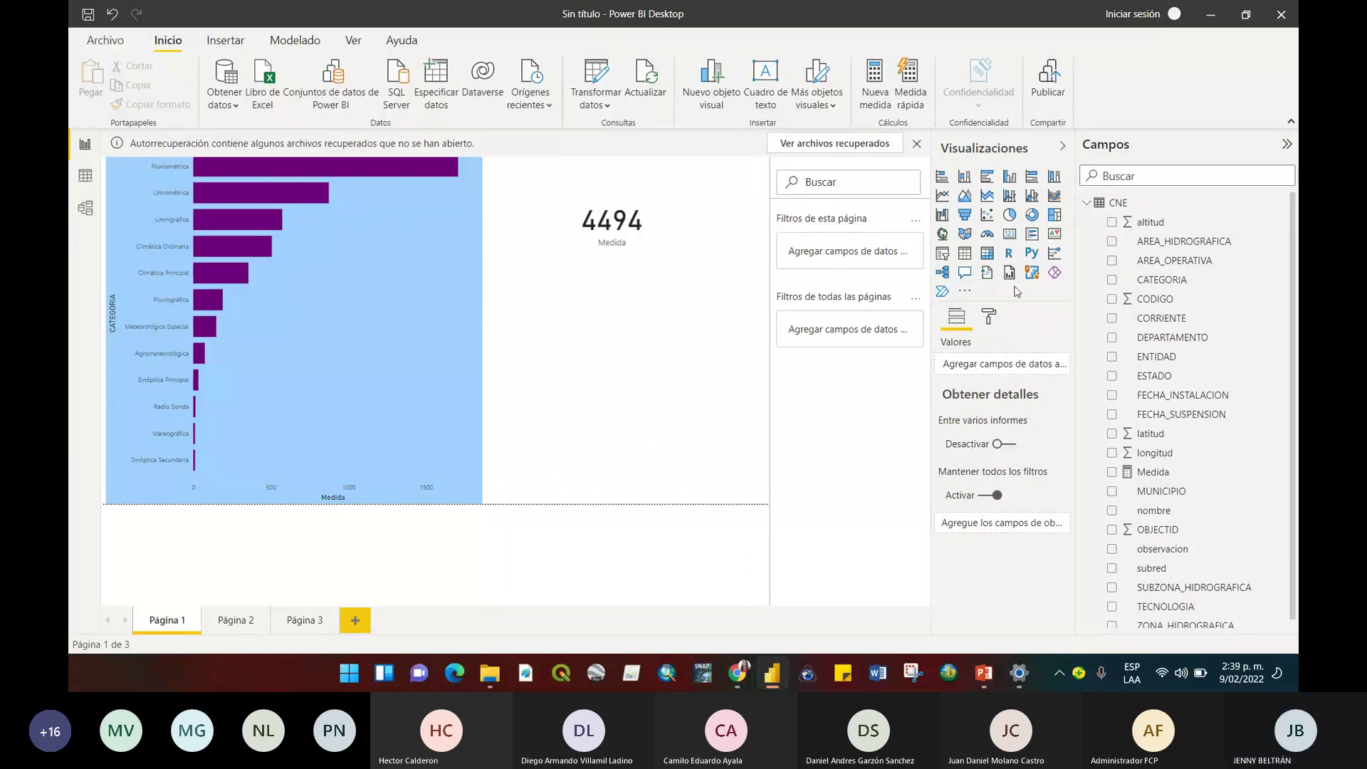
# Build a Medida by SUBZONA_HIDROGRAFICA pie chart and convert it to a clustered bar chart.
pyautogui.click(1009, 214)
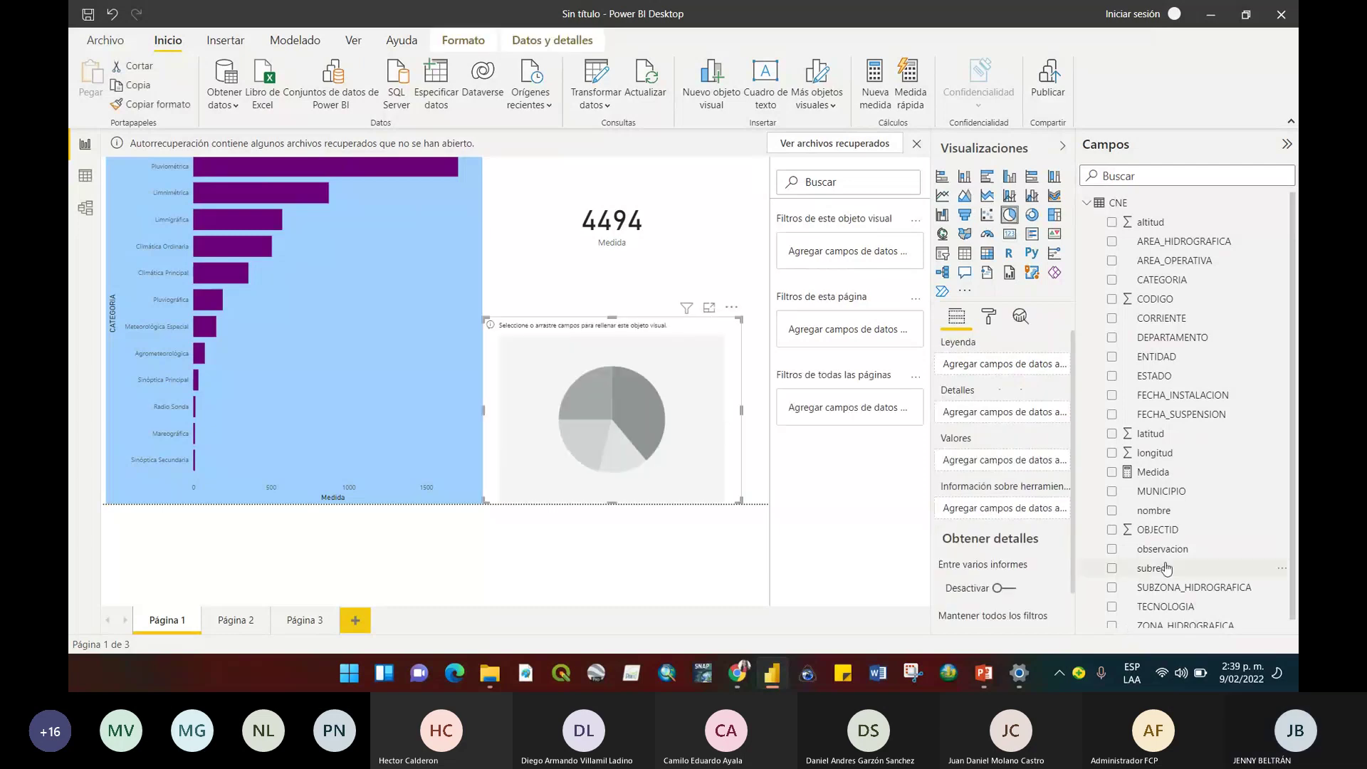
pyautogui.click(1111, 471)
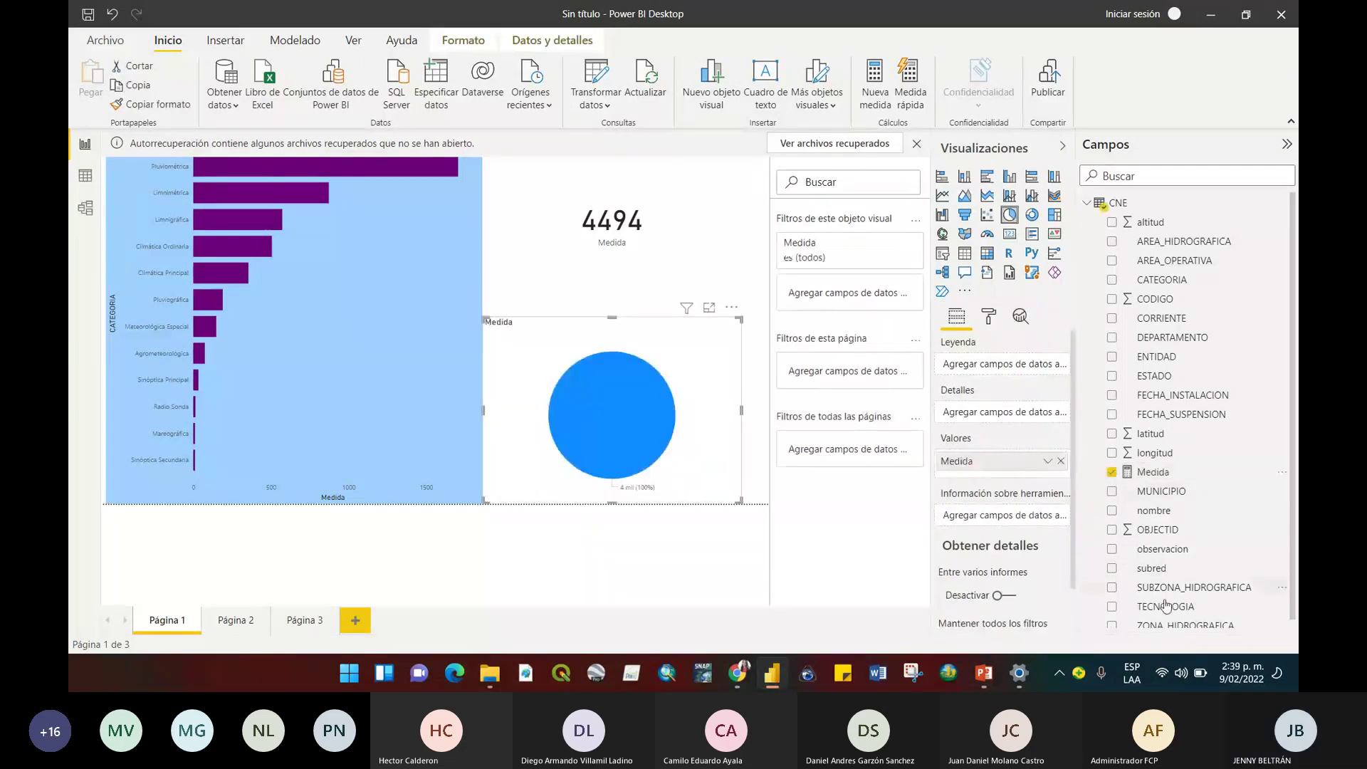
pyautogui.moveTo(1168, 588); pyautogui.dragTo(1003, 364)
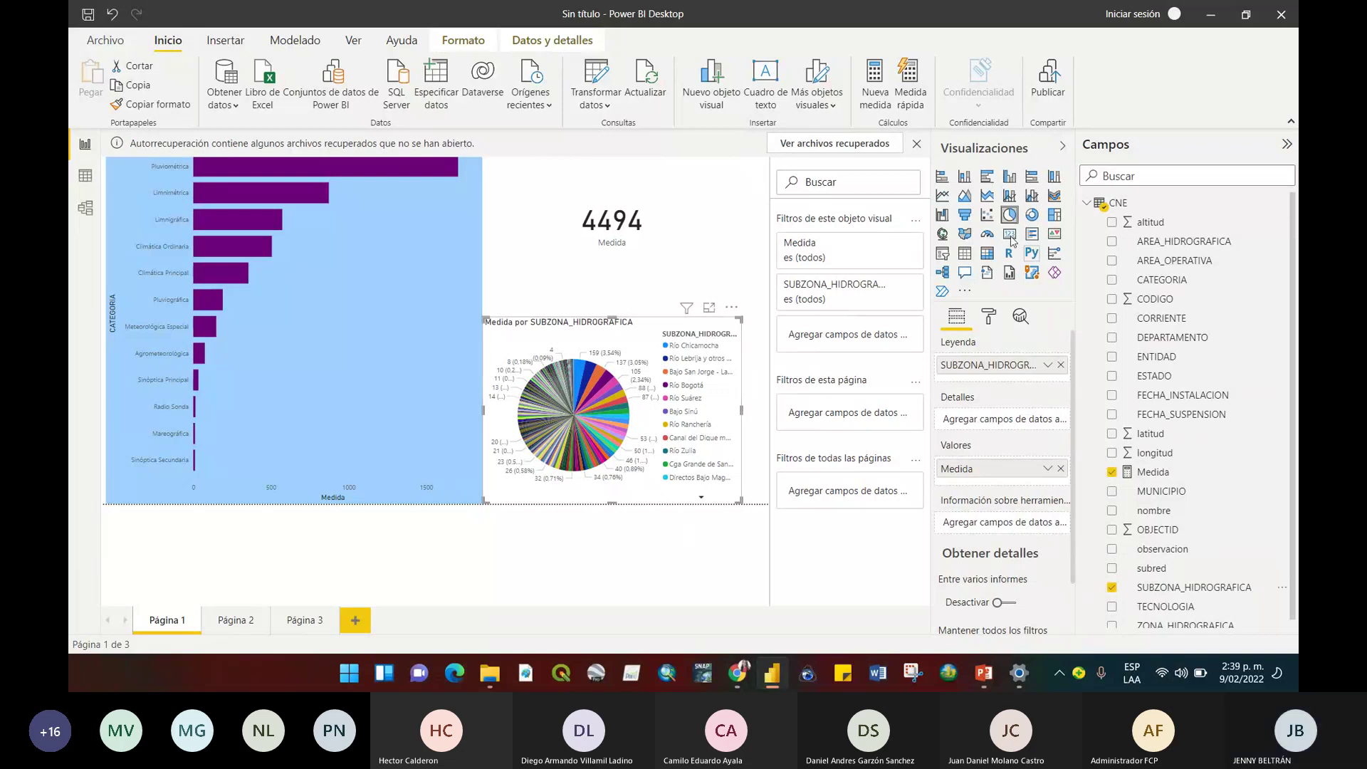
pyautogui.click(941, 176)
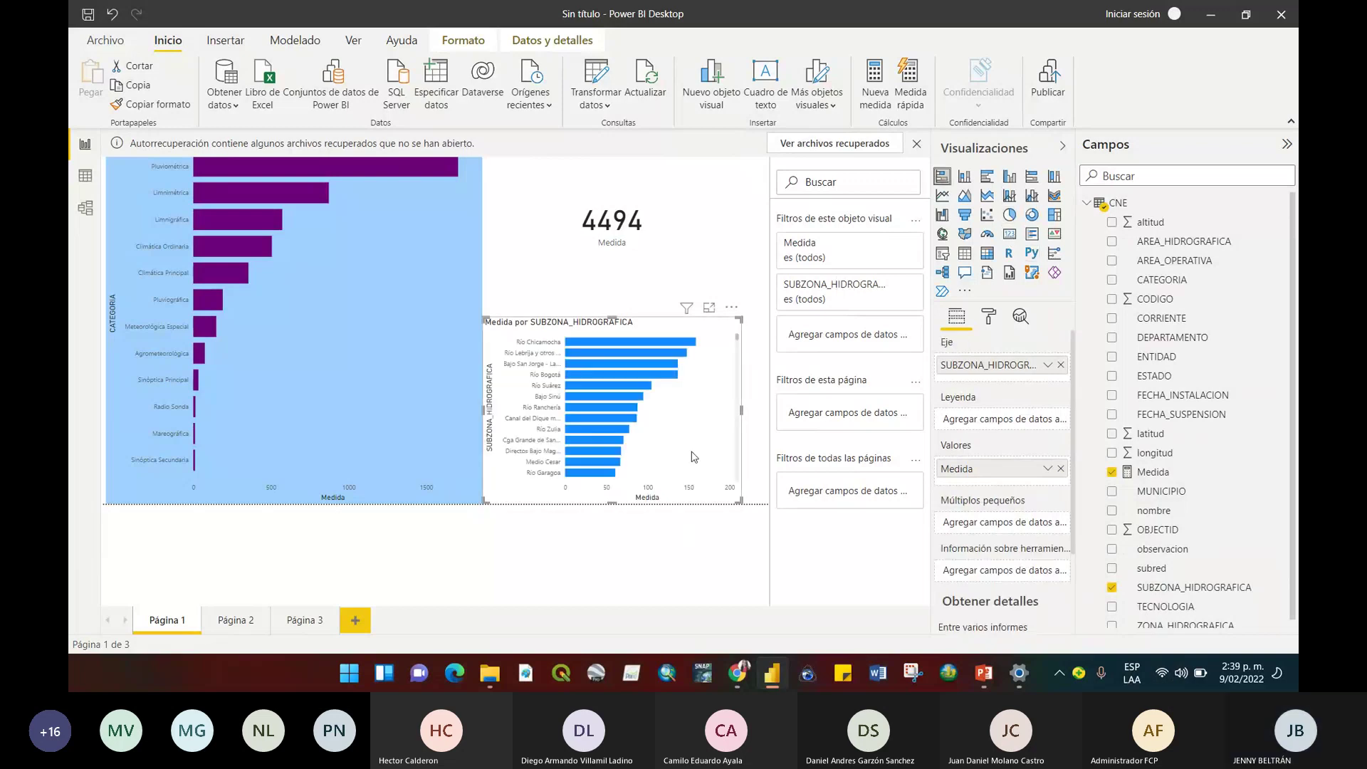
pyautogui.scroll(-3, 740, 345)
pyautogui.moveTo(739, 346)
pyautogui.mouseDown()
pyautogui.moveTo(739, 375)
pyautogui.moveTo(740, 334)
pyautogui.mouseUp()
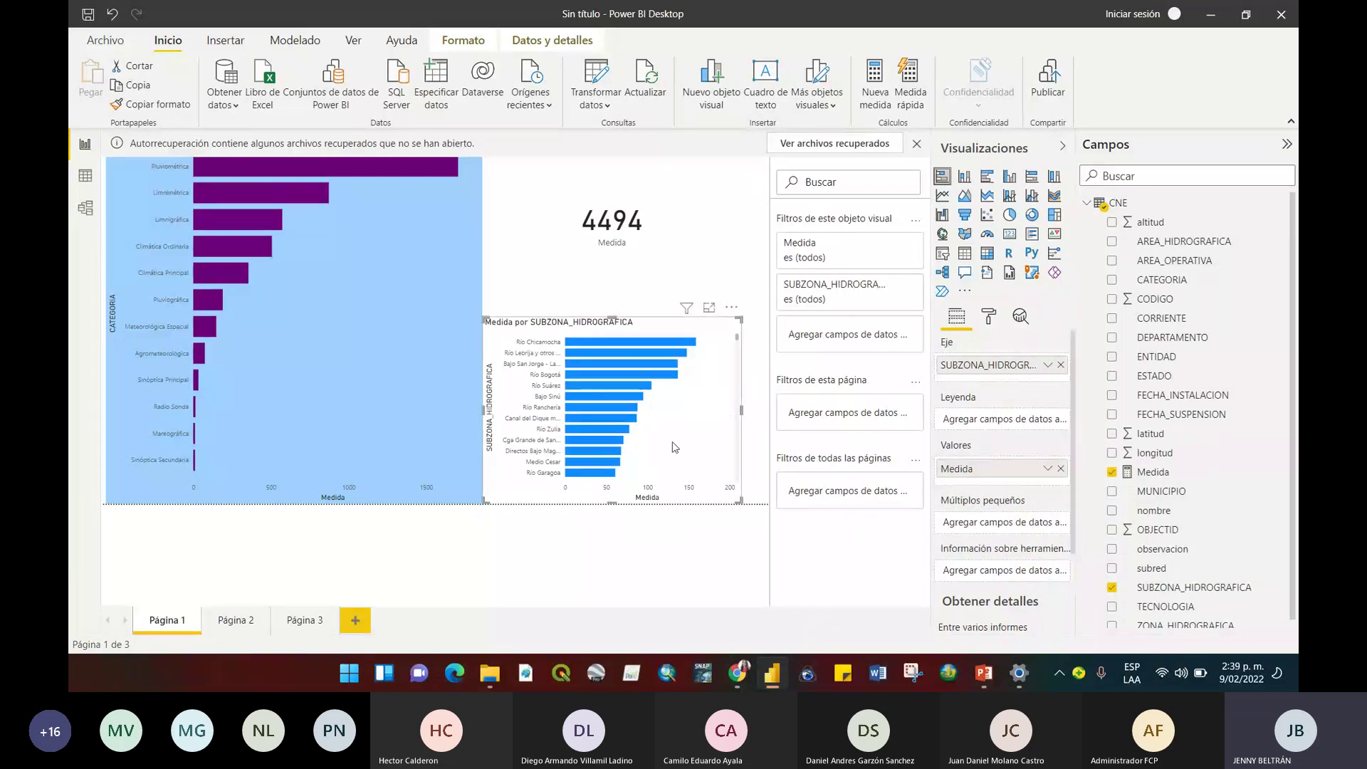
# Enlarge the subzone chart to show more bars and dismiss the Autorrecuperación notice.
pyautogui.moveTo(612, 318); pyautogui.dragTo(600, 163)
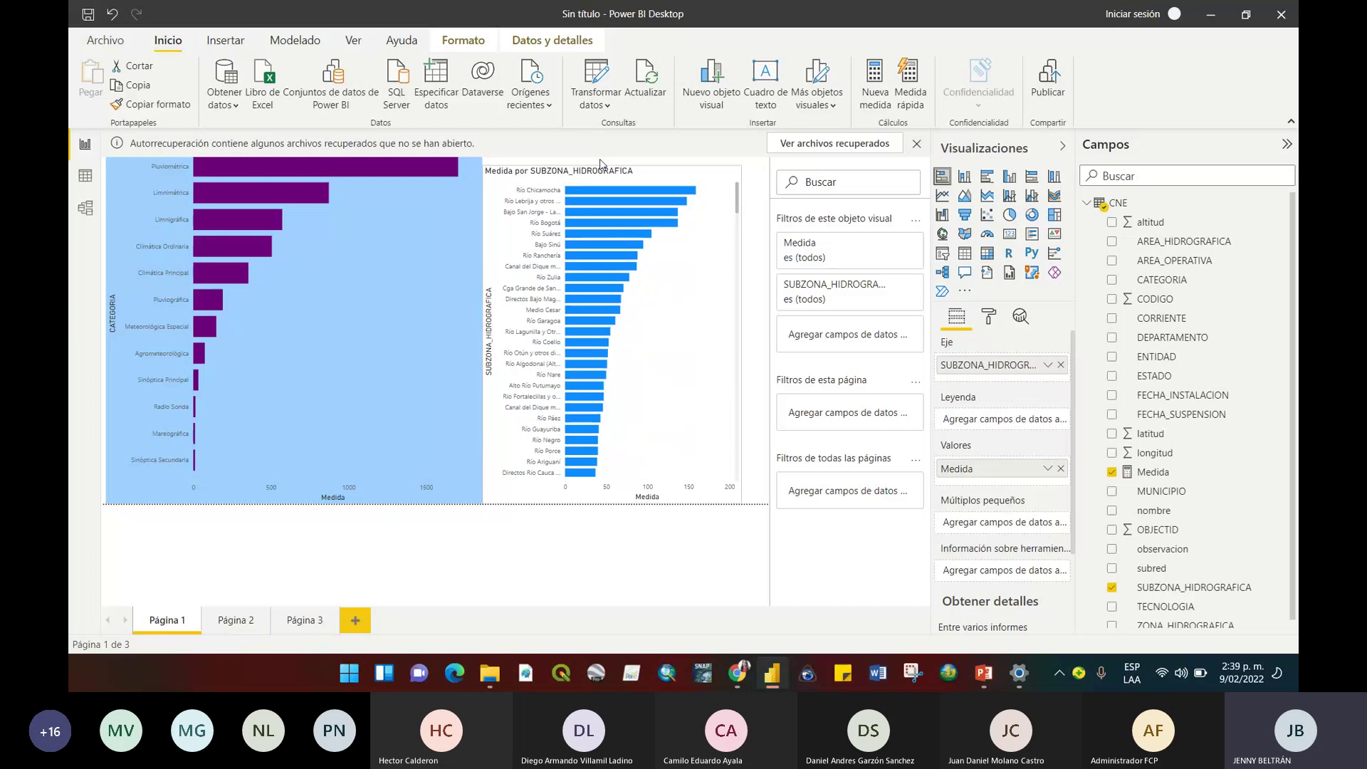
pyautogui.moveTo(736, 197); pyautogui.dragTo(733, 449)
pyautogui.scroll(-3, 729, 449)
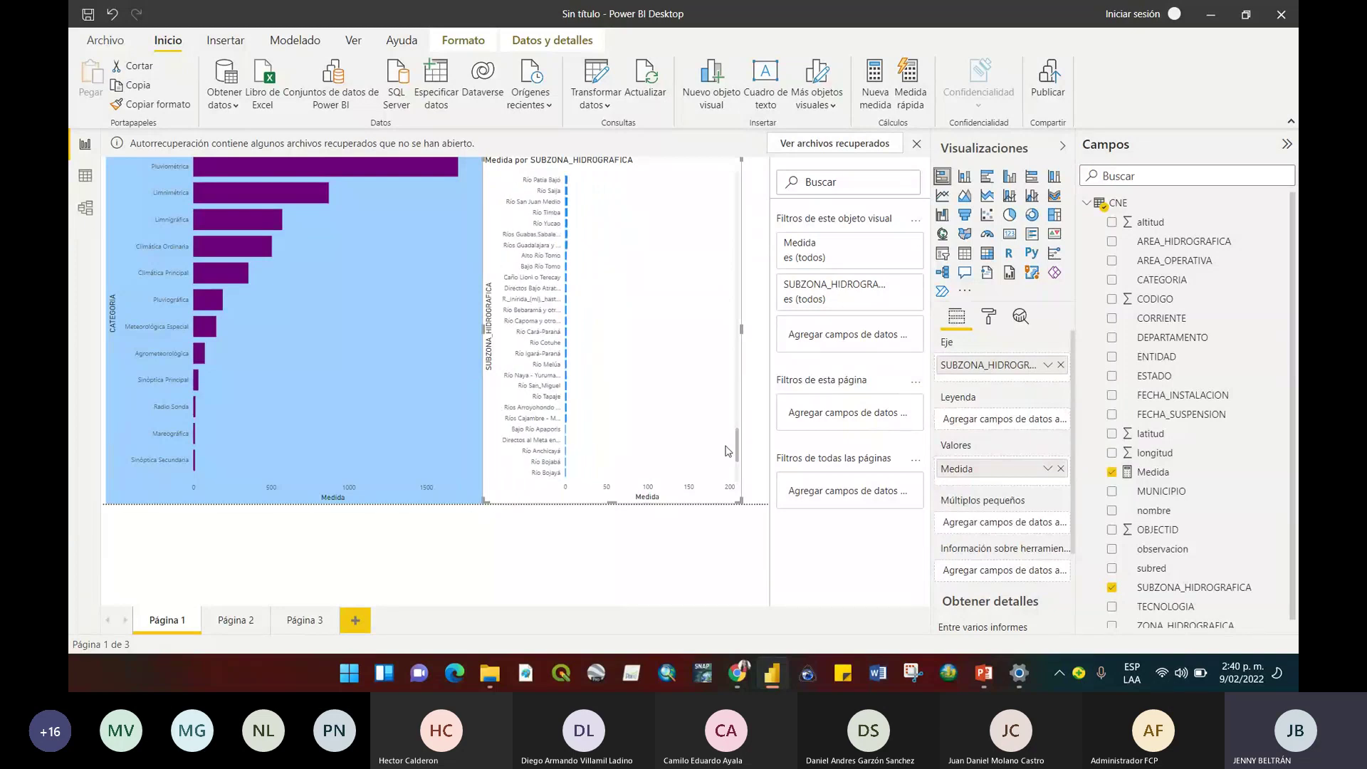
pyautogui.moveTo(726, 450); pyautogui.dragTo(680, 168)
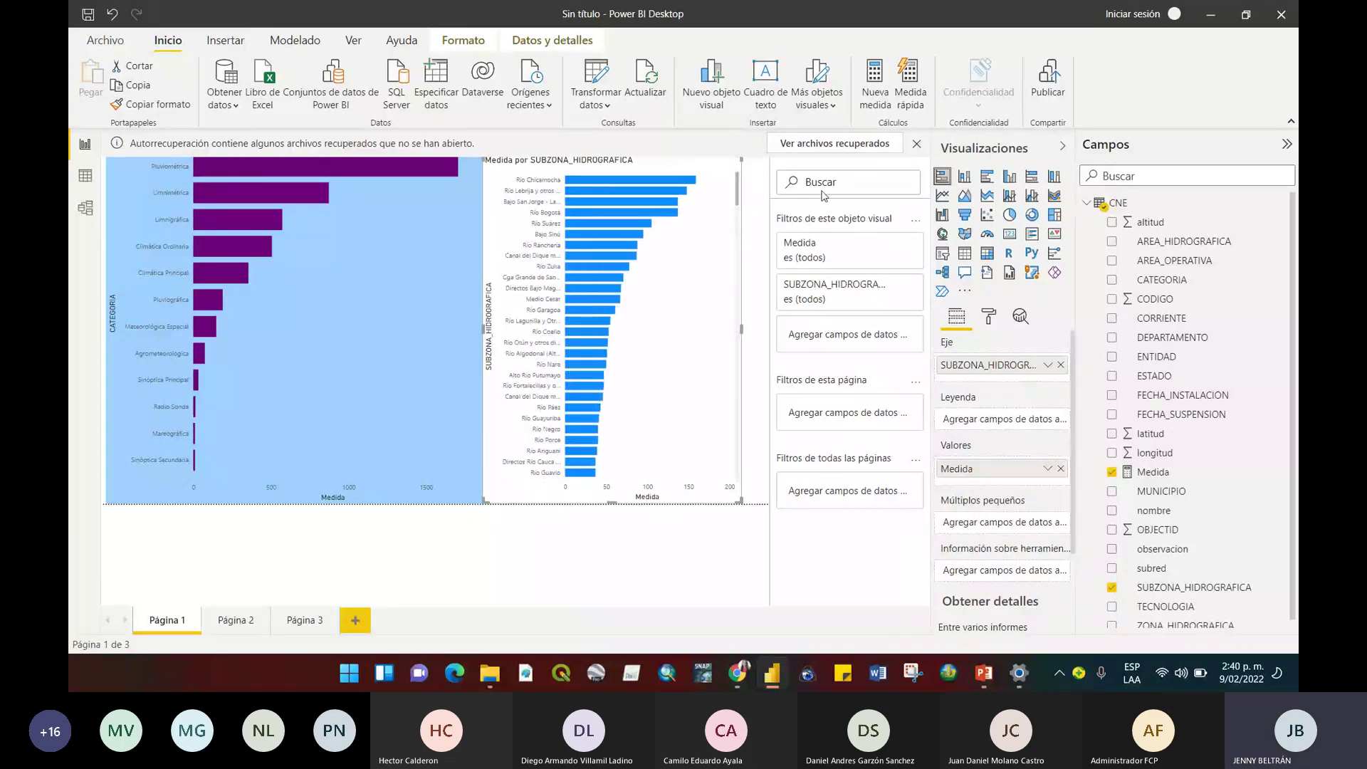
pyautogui.click(916, 143)
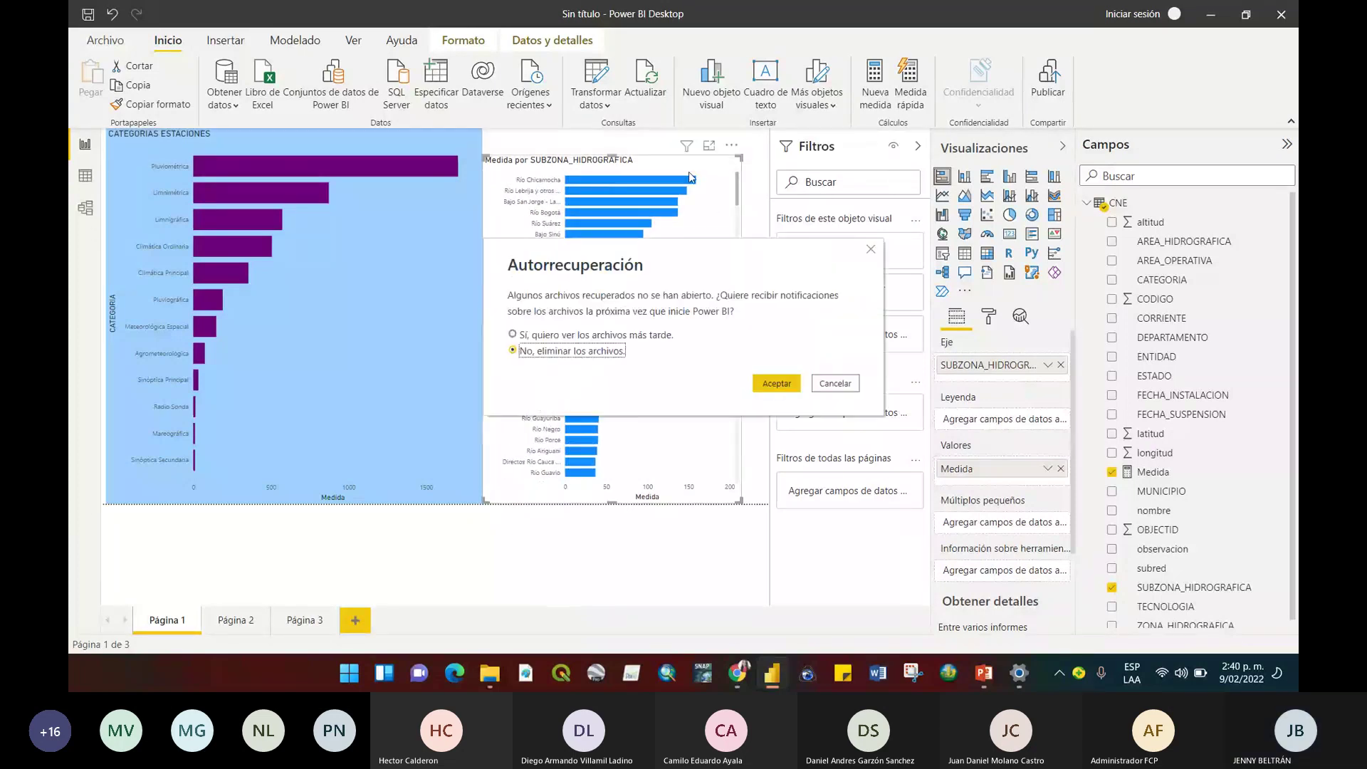
pyautogui.press('Escape')
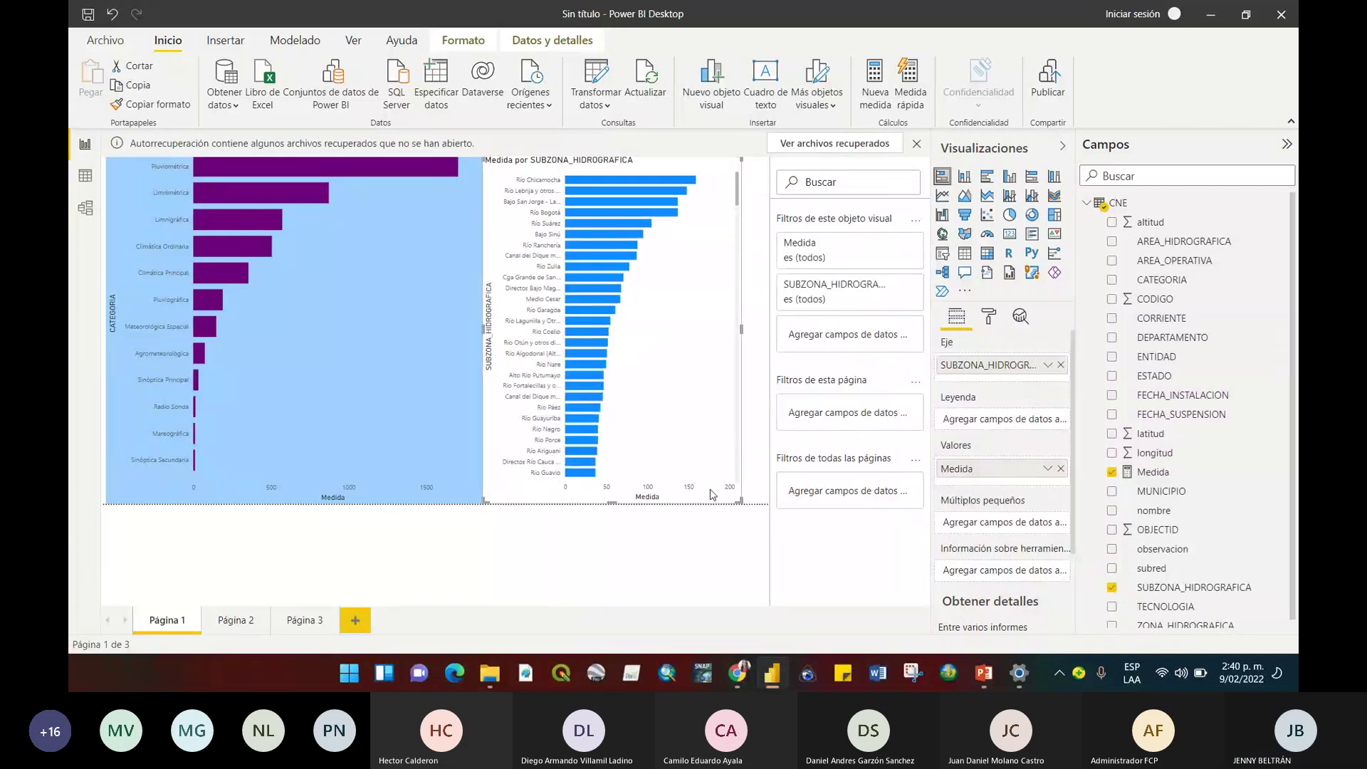
# Fit the subzone chart under the 4494 card and cross-filter to Río Chicamocha, card showing 159.
pyautogui.moveTo(741, 502); pyautogui.dragTo(693, 458)
pyautogui.moveTo(669, 347); pyautogui.dragTo(691, 409)
pyautogui.moveTo(611, 200); pyautogui.dragTo(563, 298)
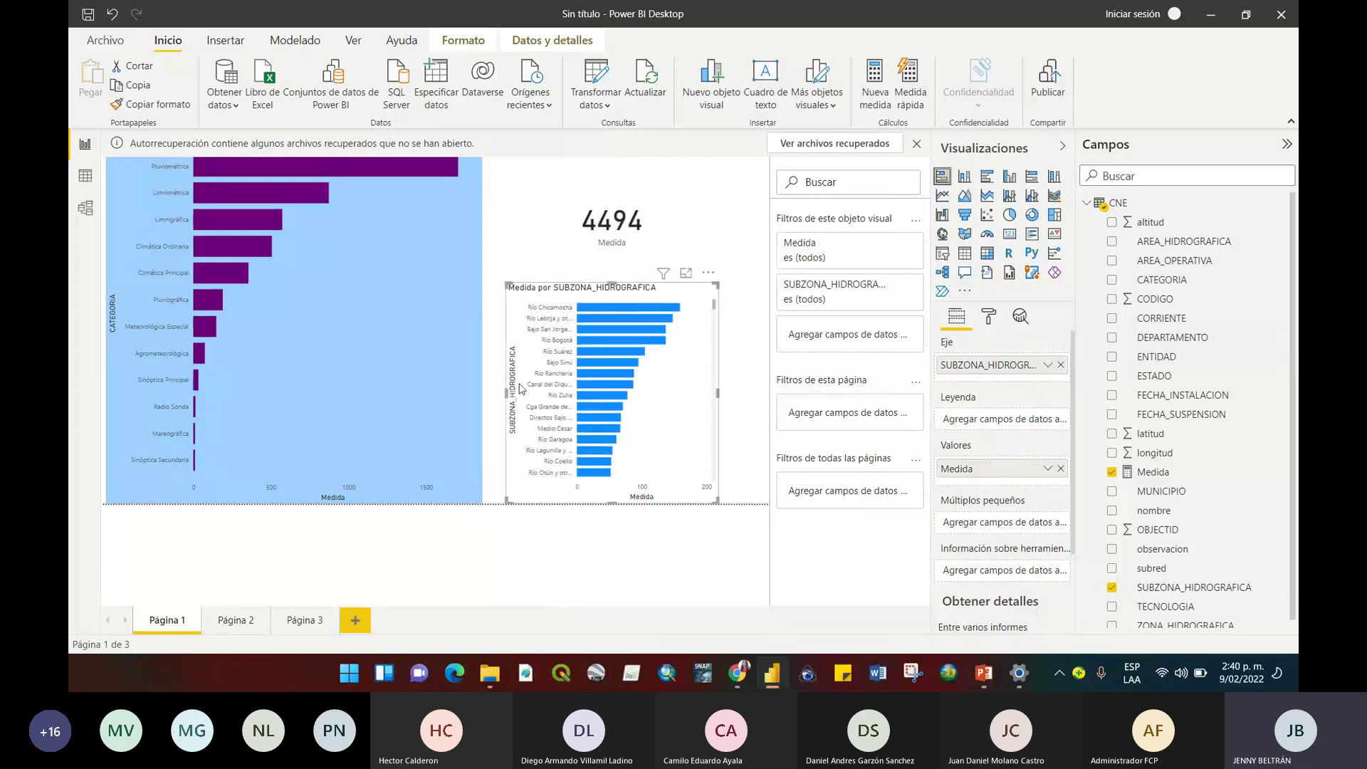
pyautogui.moveTo(505, 394); pyautogui.dragTo(480, 393)
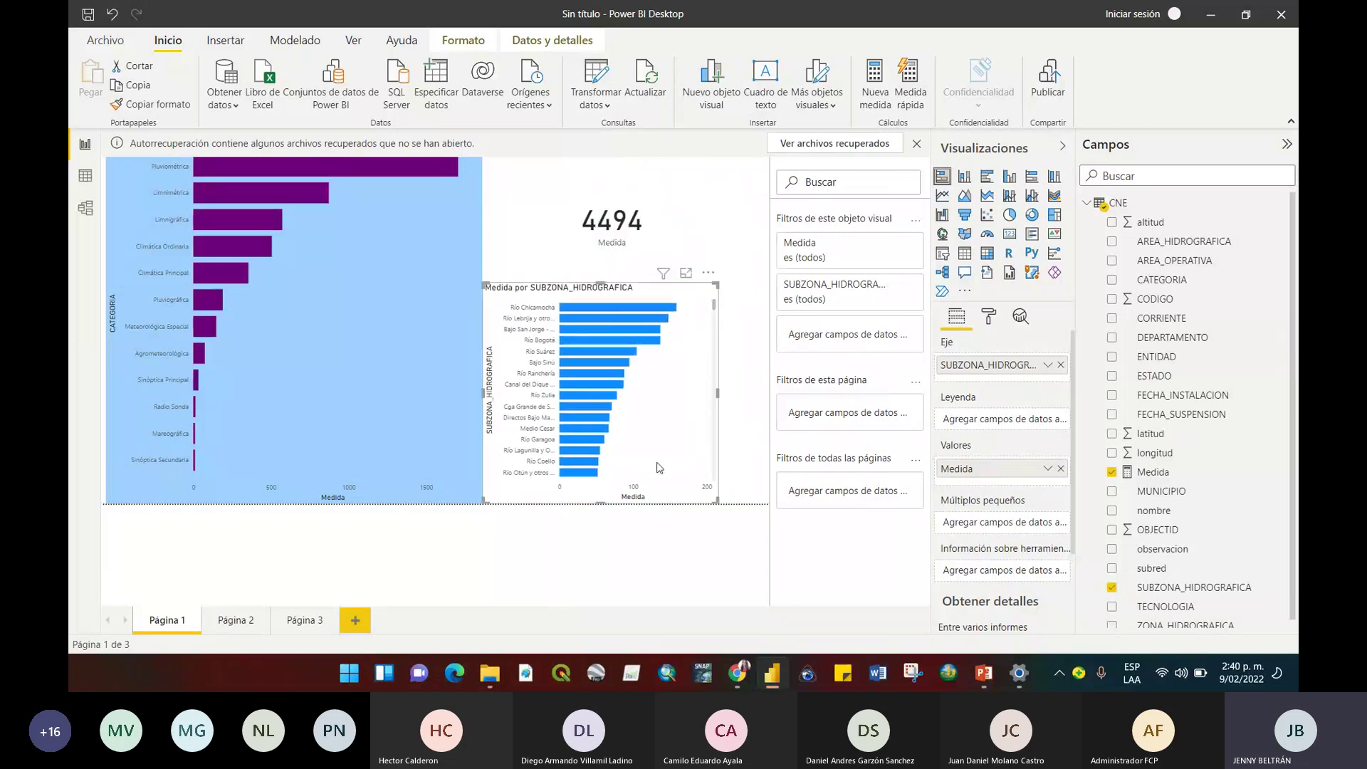
pyautogui.moveTo(718, 393); pyautogui.dragTo(768, 392)
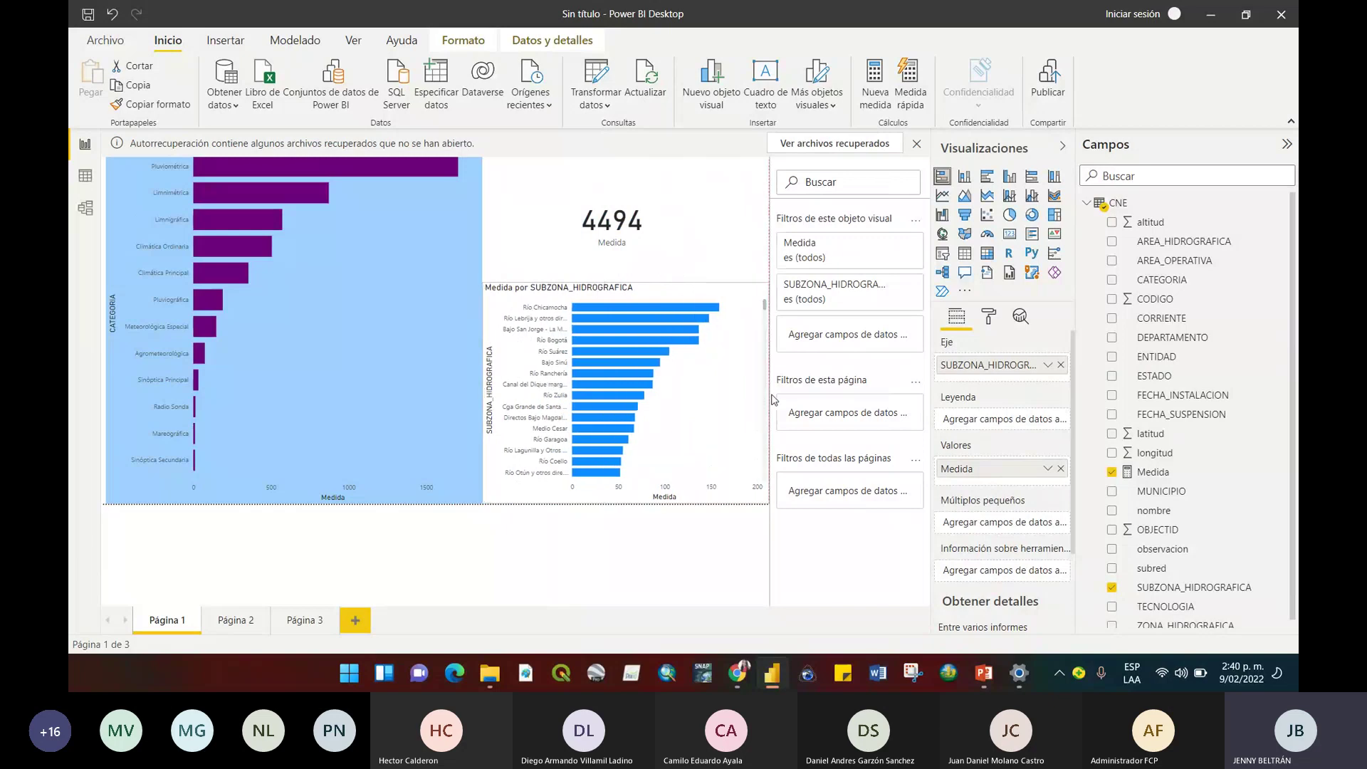
pyautogui.moveTo(632, 308)
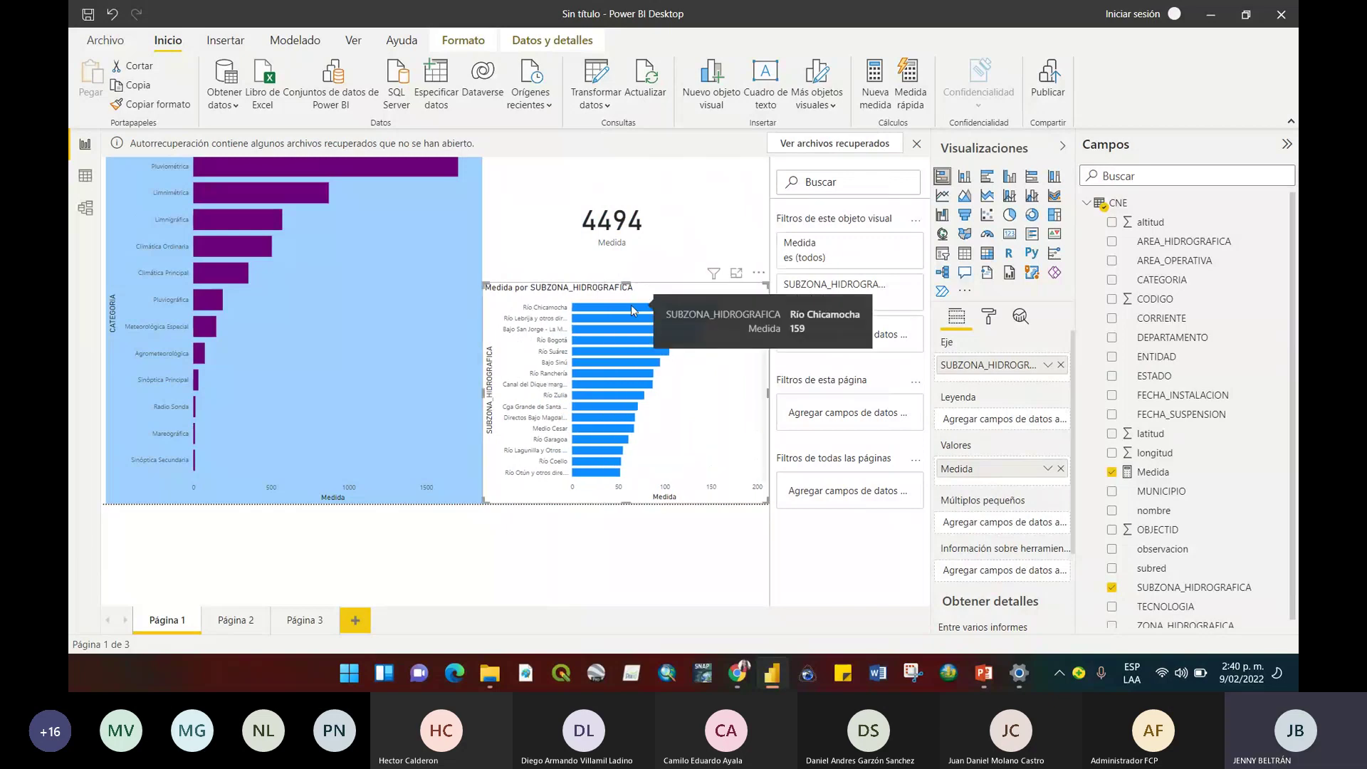
pyautogui.click(631, 305)
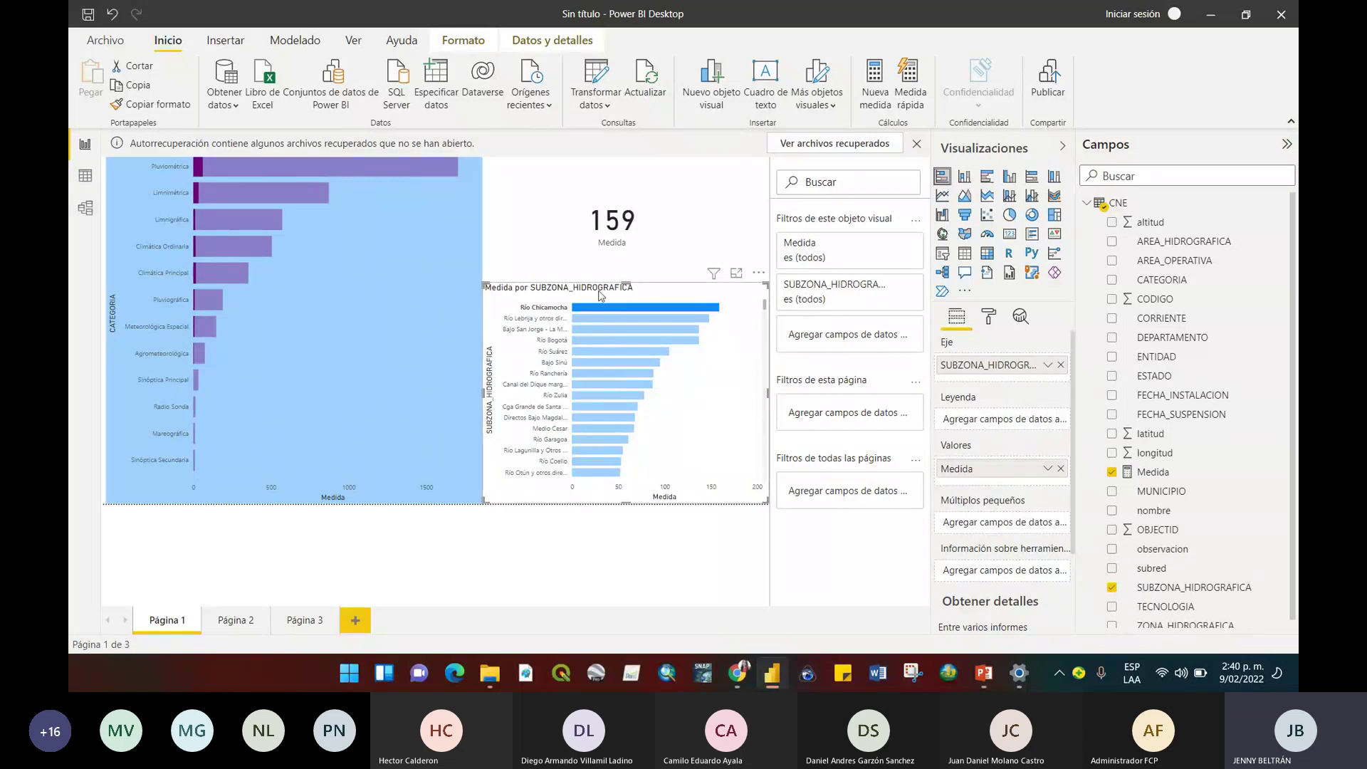
pyautogui.click(684, 310)
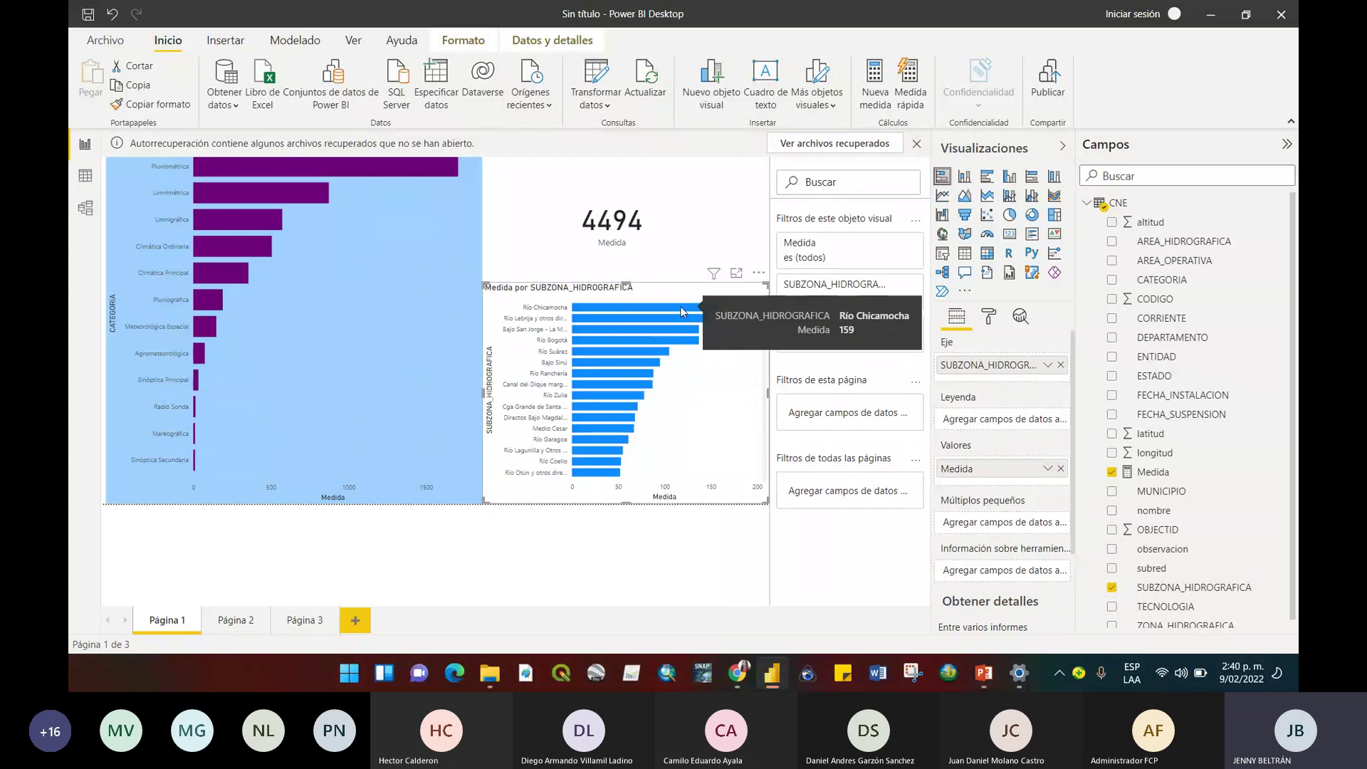
pyautogui.click(681, 306)
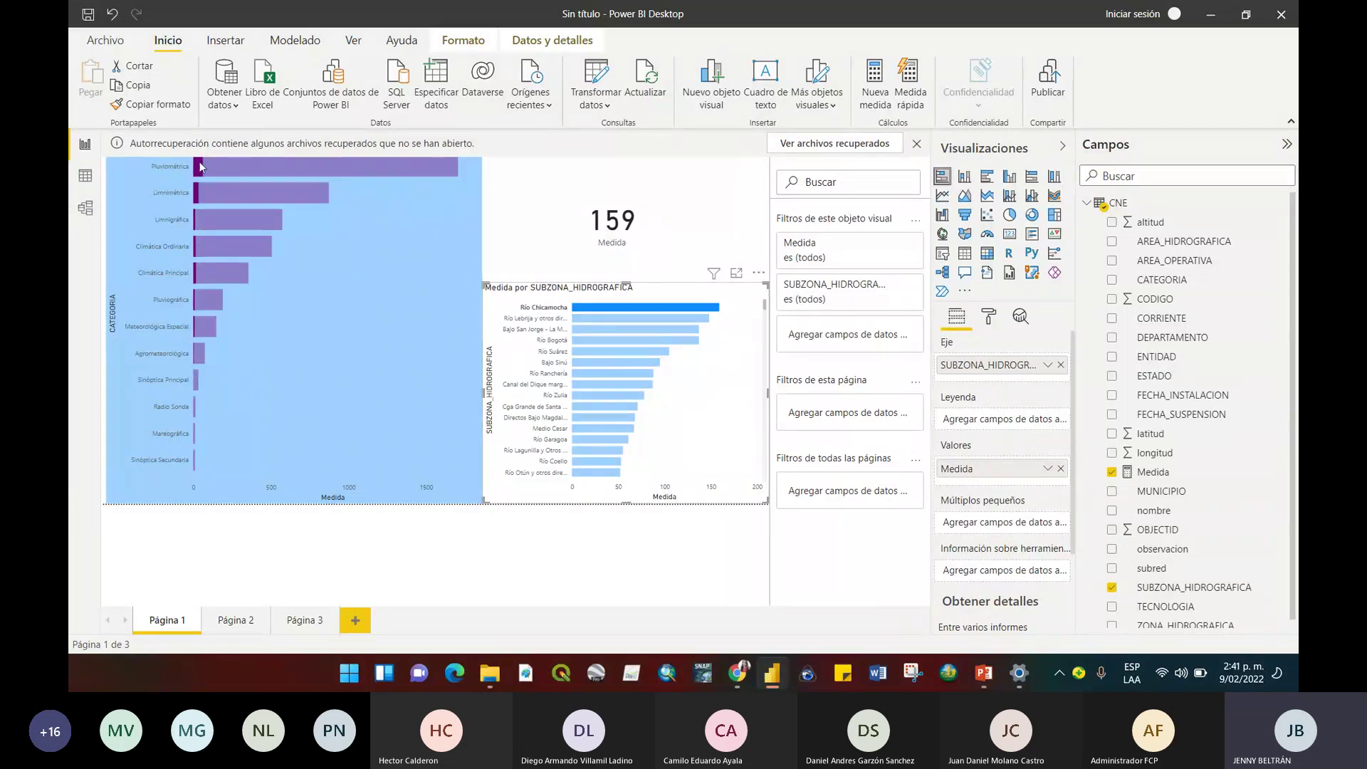
pyautogui.moveTo(200, 166)
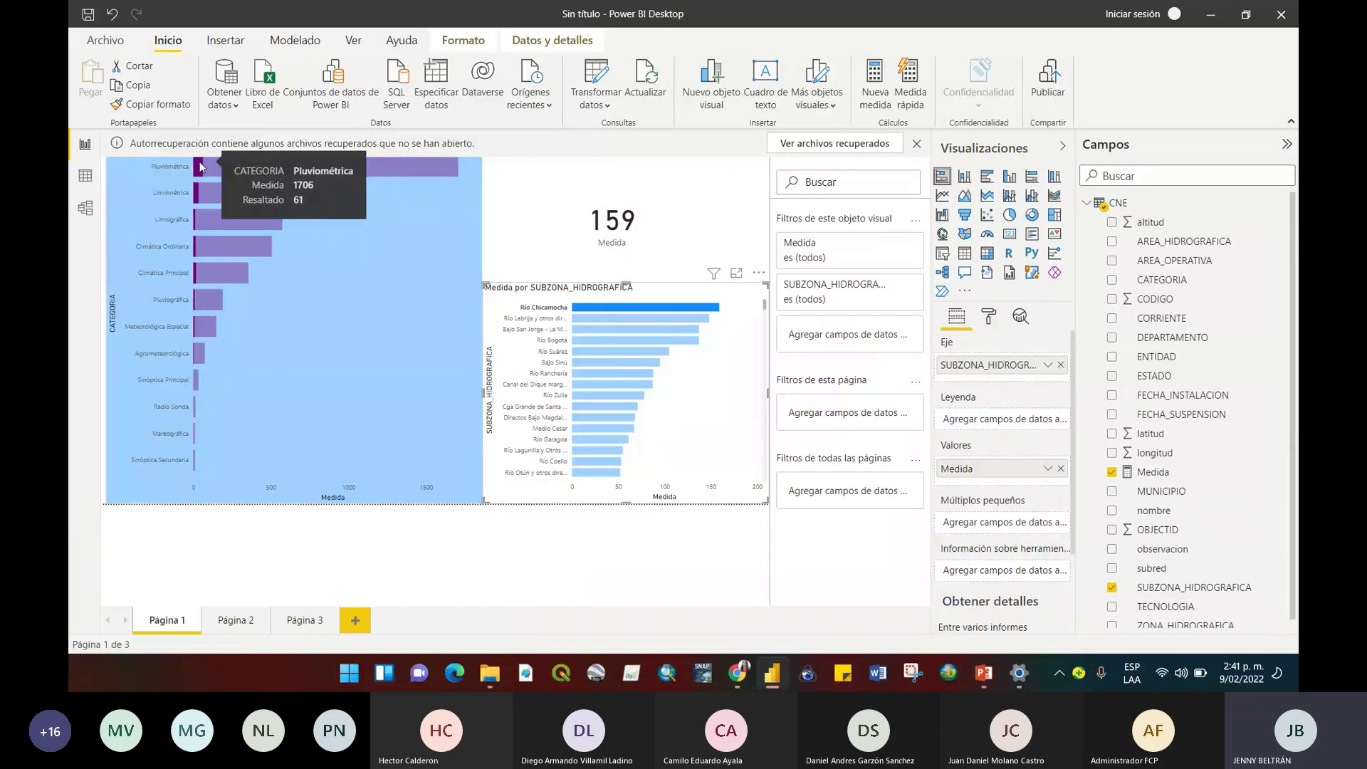
pyautogui.moveTo(197, 194)
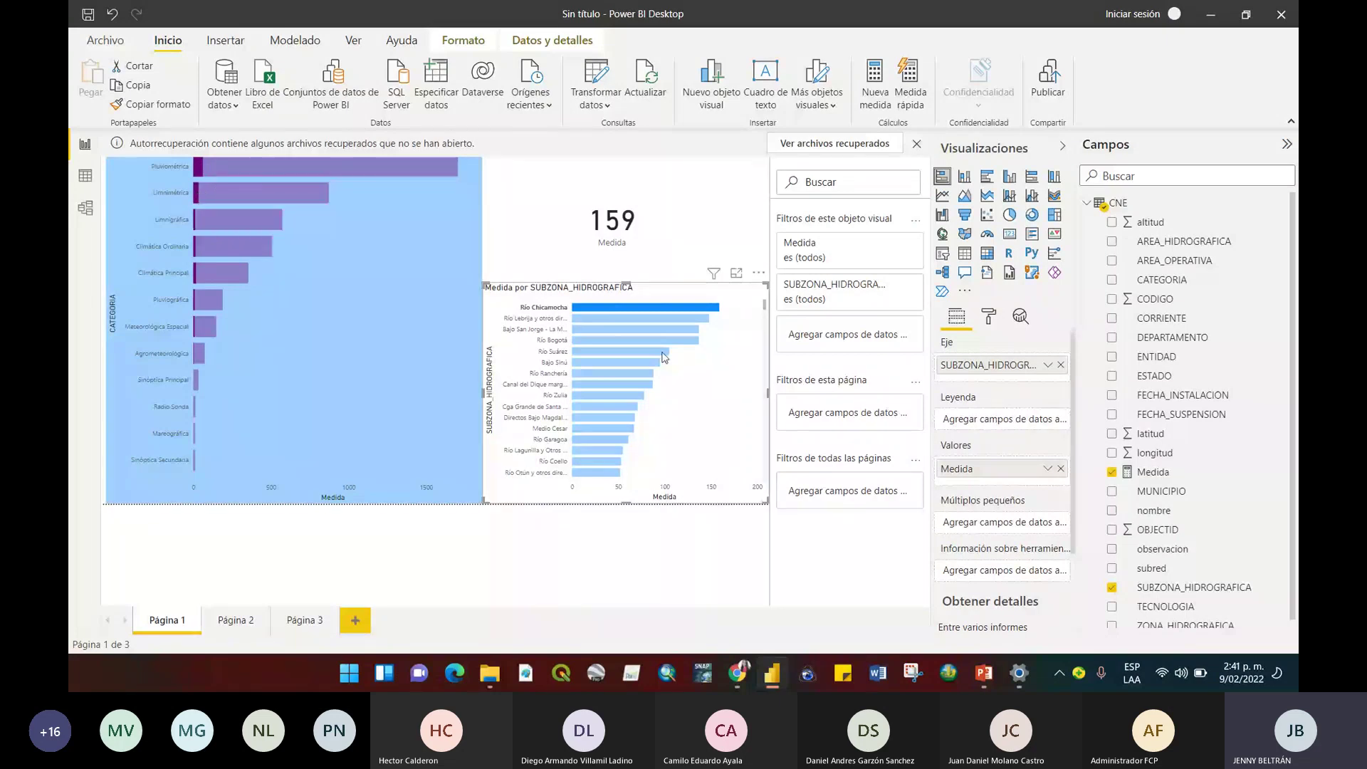
# Narrow the subzone bar chart by dragging its handles, with the card back at 4494.
pyautogui.moveTo(767, 284); pyautogui.dragTo(744, 328)
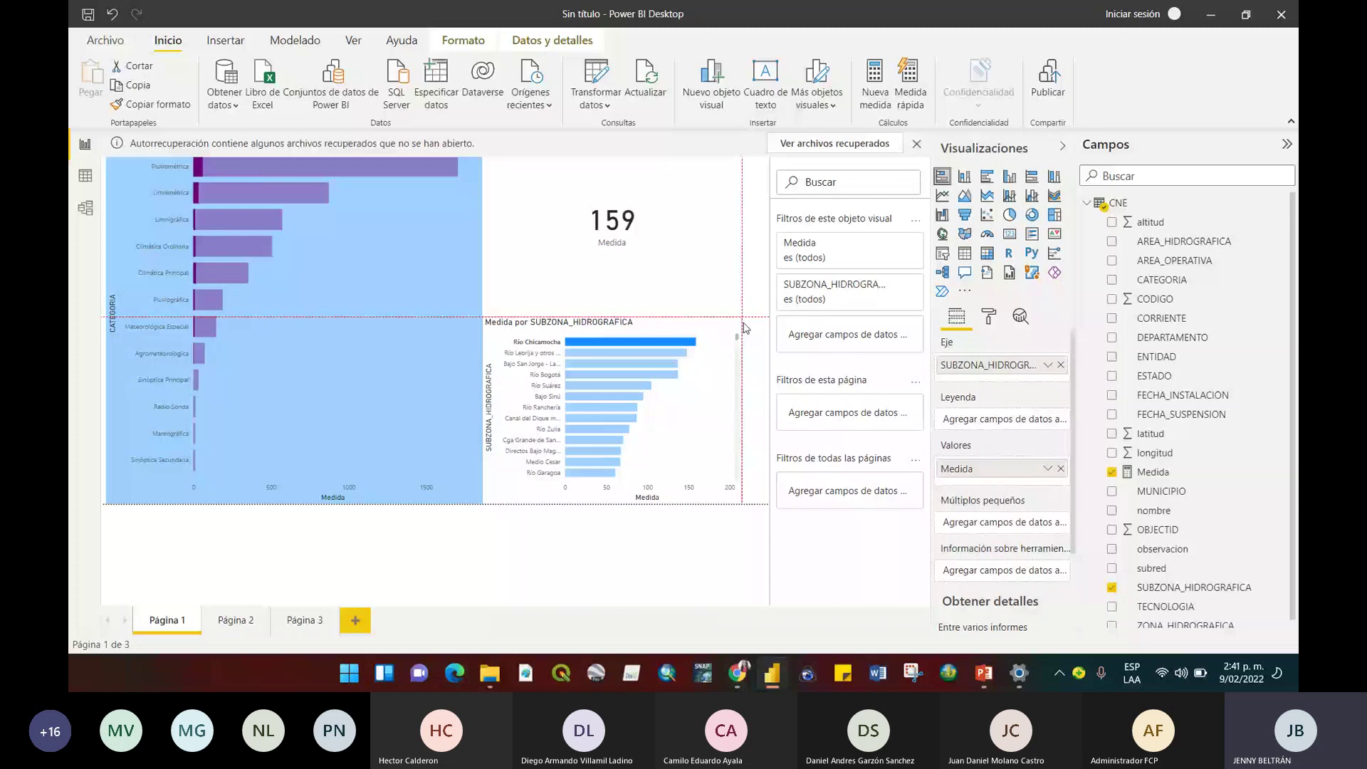
pyautogui.click(743, 296)
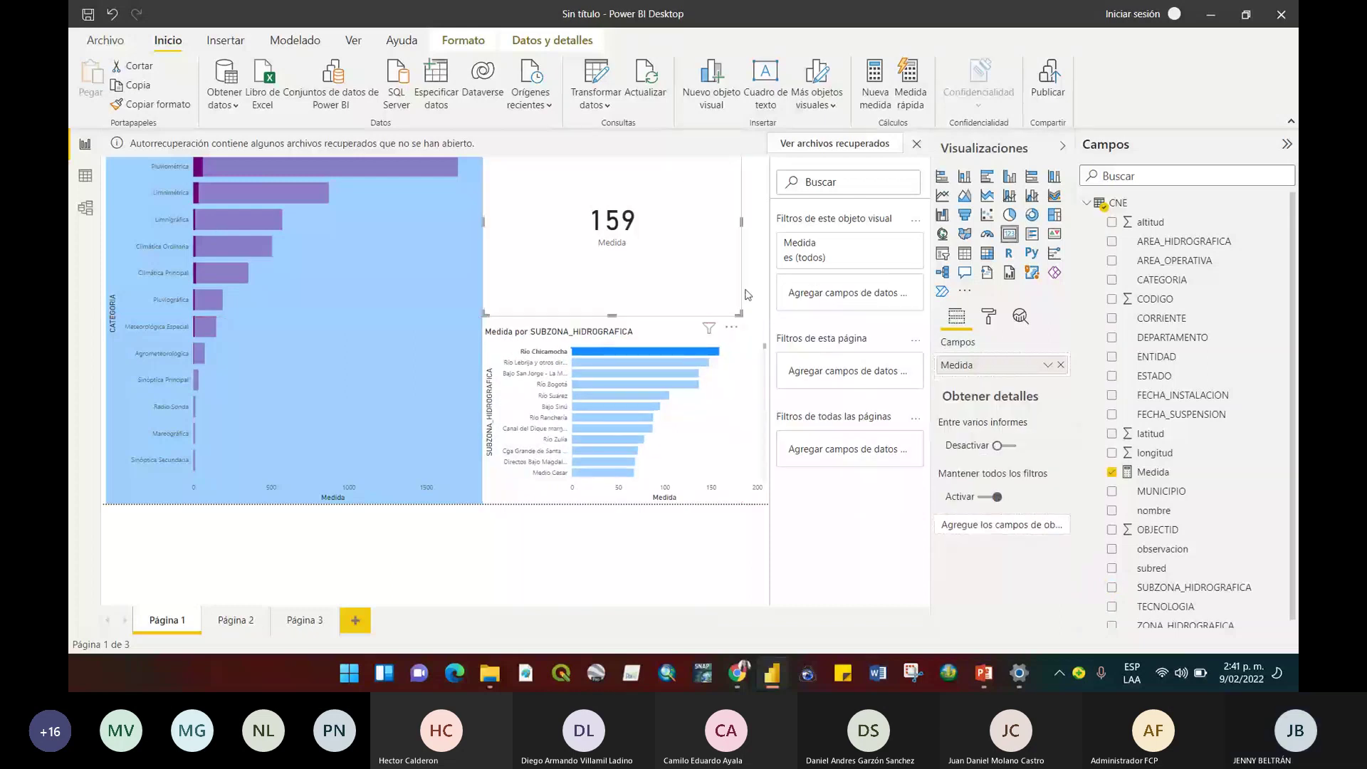
pyautogui.click(761, 296)
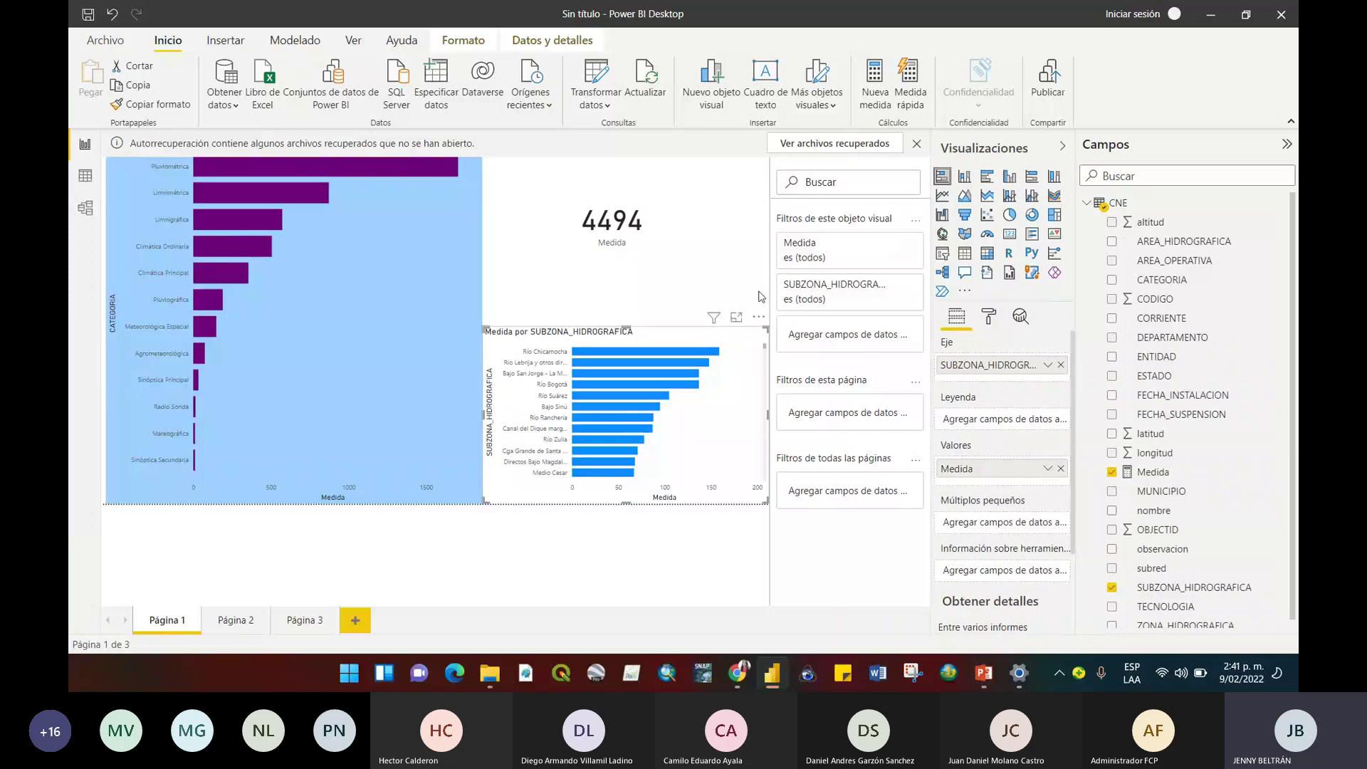
pyautogui.click(746, 212)
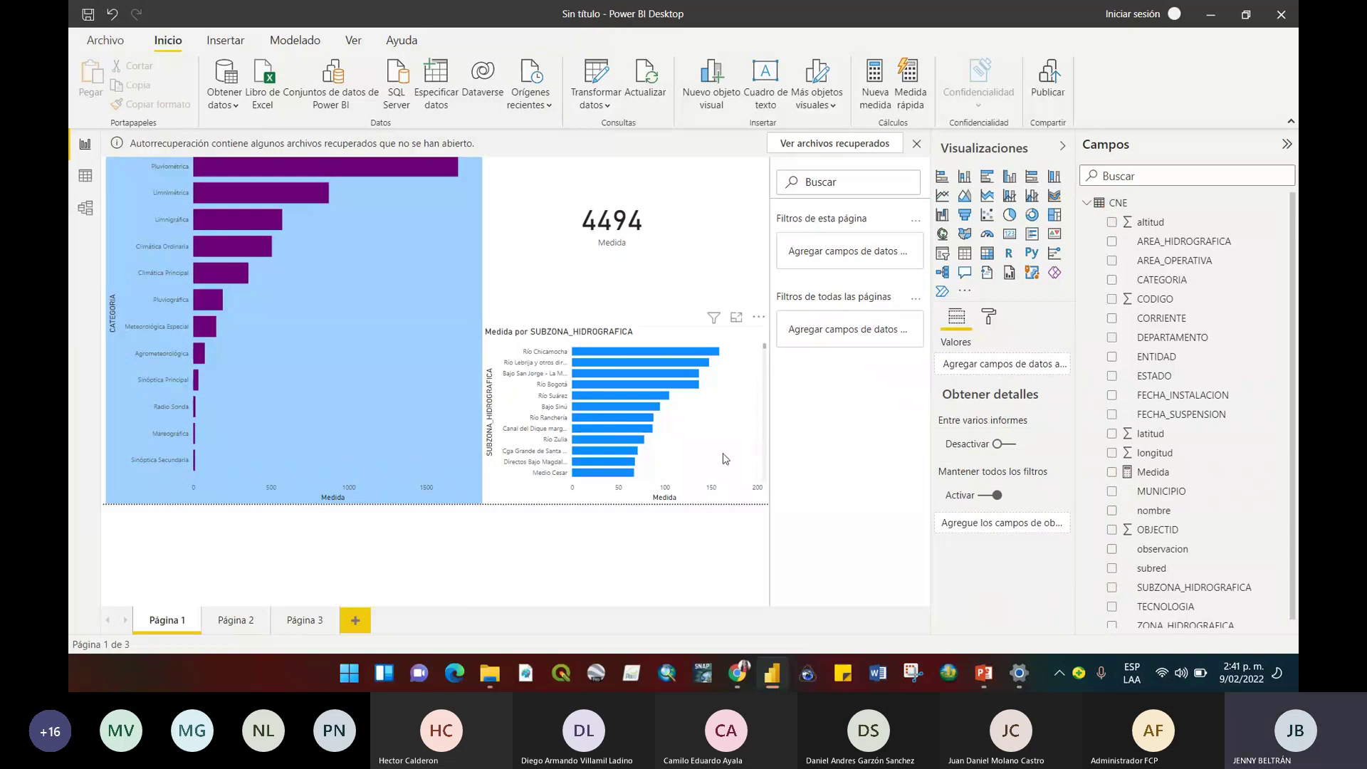
pyautogui.moveTo(767, 503); pyautogui.dragTo(645, 500)
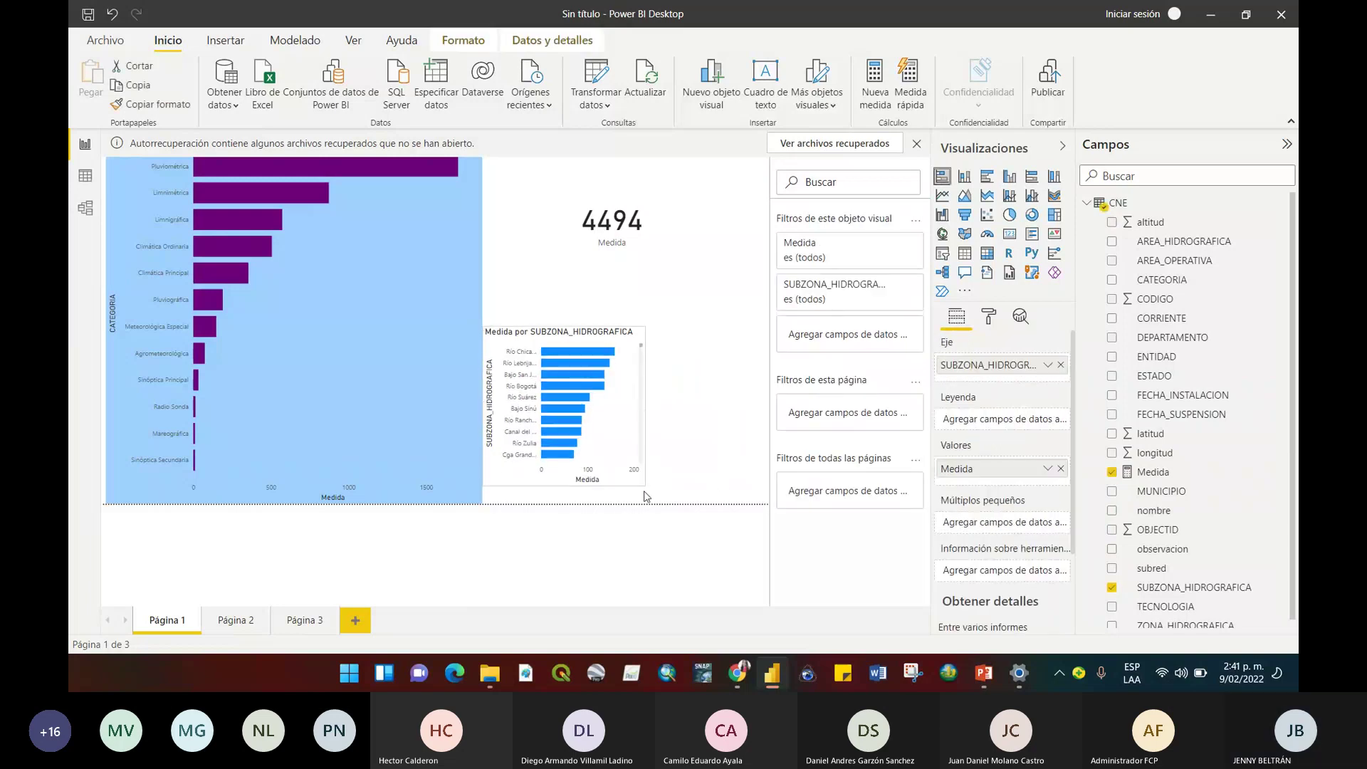
pyautogui.click(719, 479)
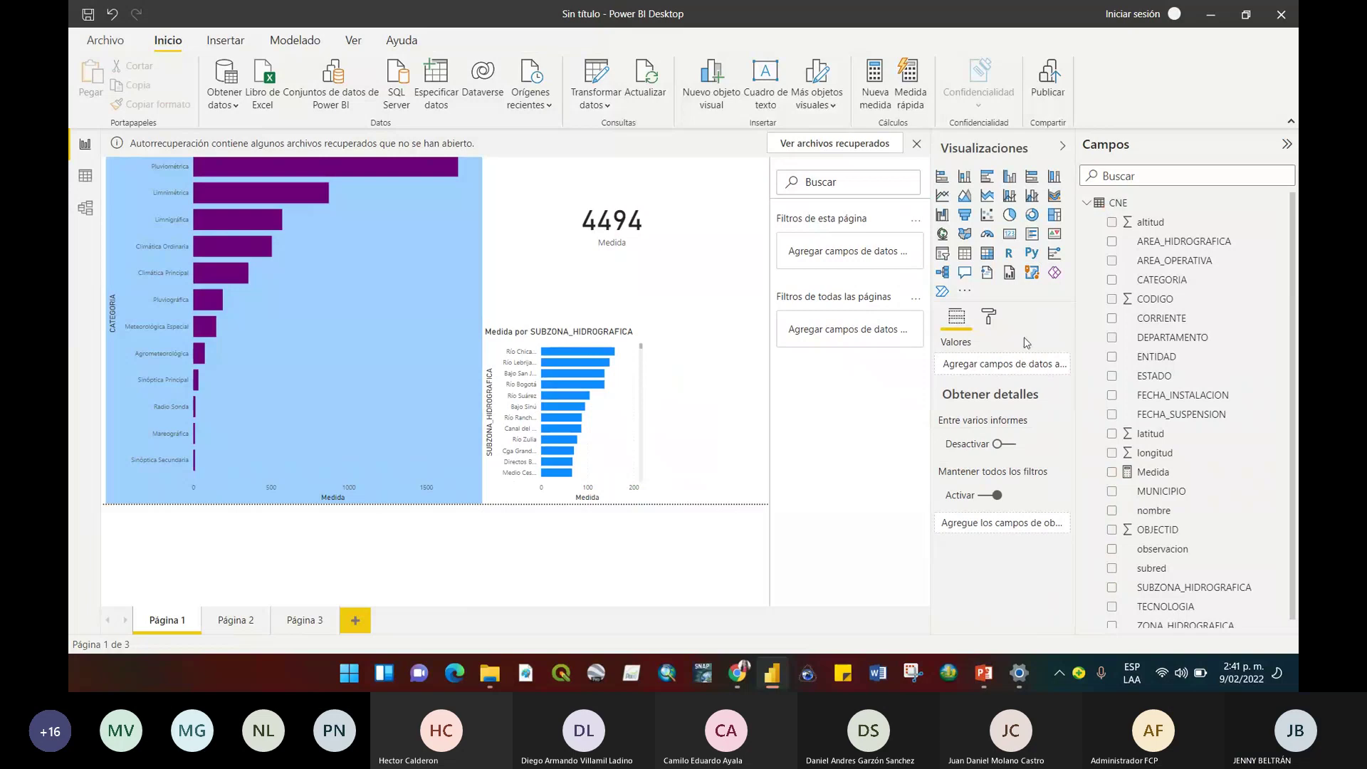
# Add a Medida by DEPARTAMENTO bar chart beside the subzone chart, widen it, and select Antioquia.
pyautogui.click(1032, 176)
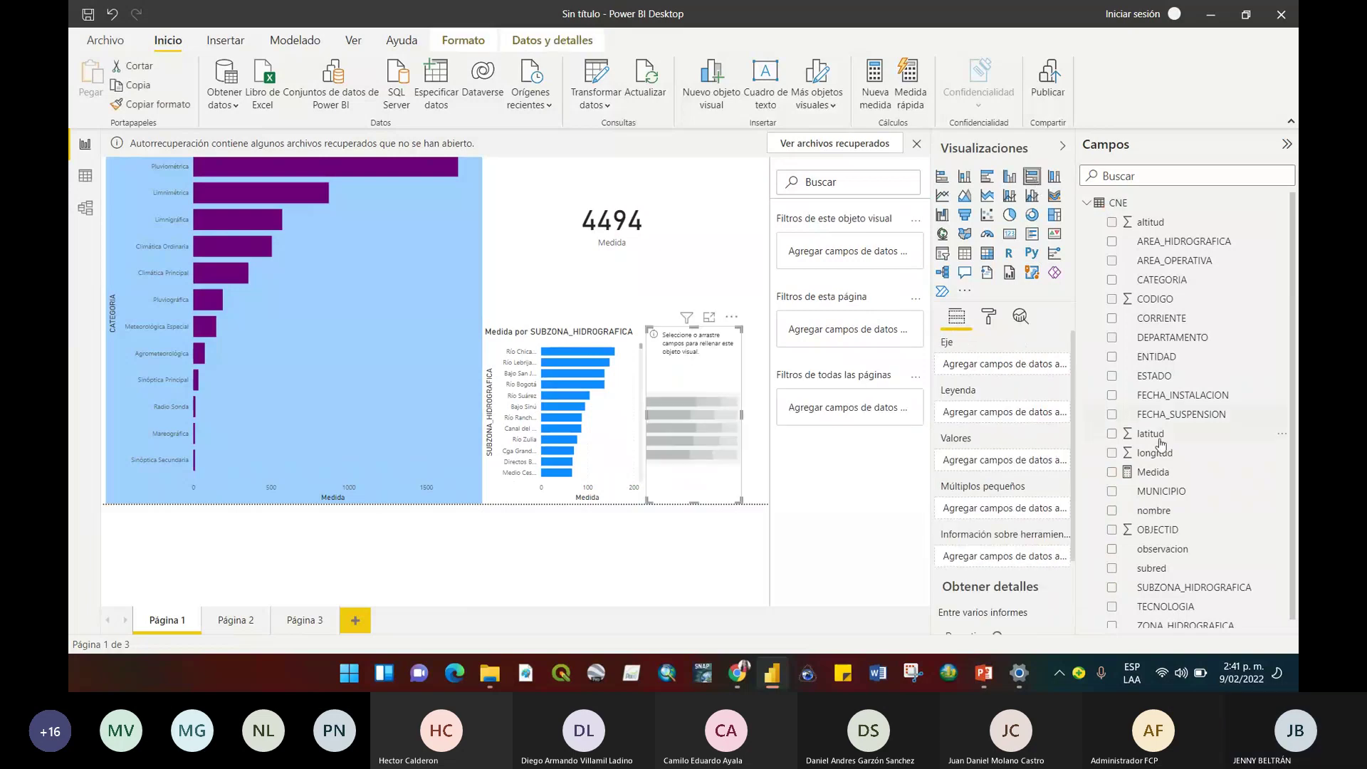
pyautogui.moveTo(1168, 338); pyautogui.dragTo(996, 364)
pyautogui.moveTo(1153, 472)
pyautogui.mouseDown()
pyautogui.moveTo(1007, 427)
pyautogui.moveTo(1025, 468)
pyautogui.mouseUp()
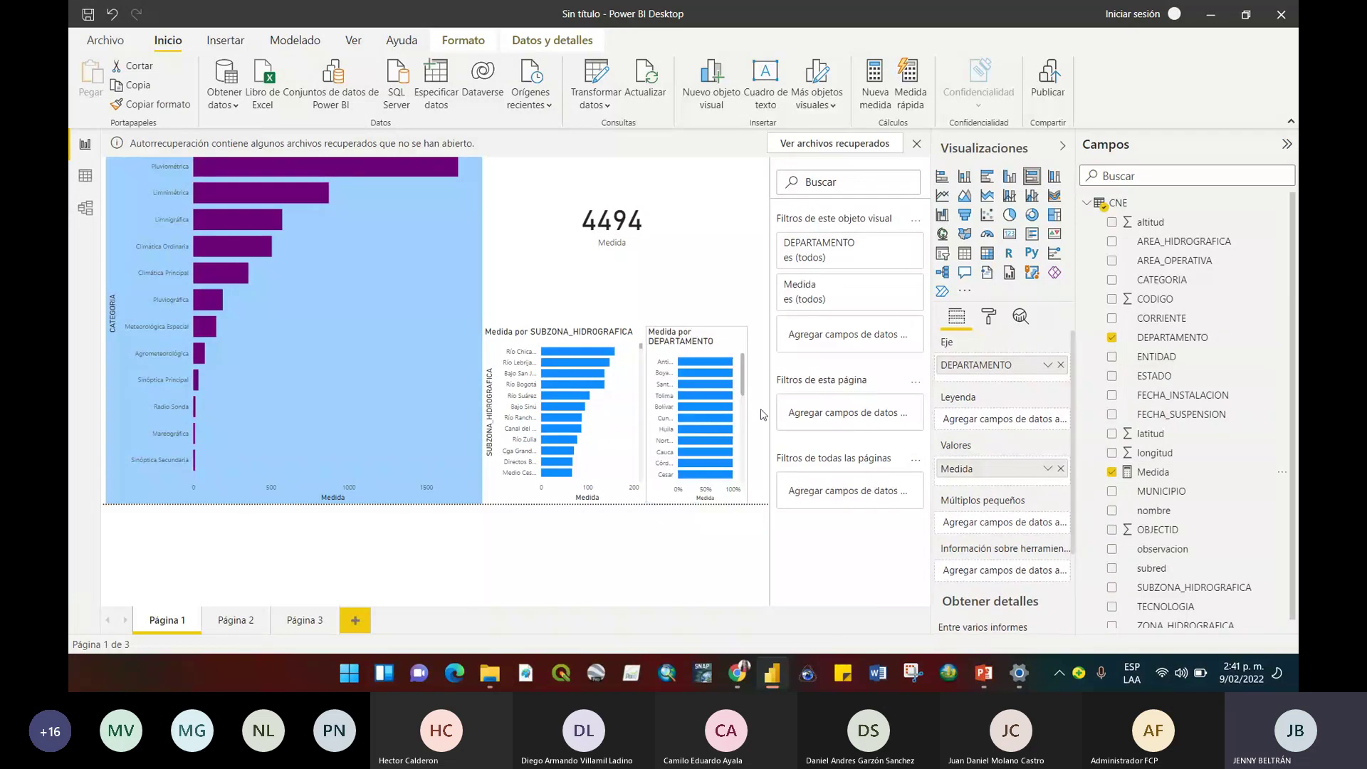
pyautogui.moveTo(762, 414); pyautogui.dragTo(779, 412)
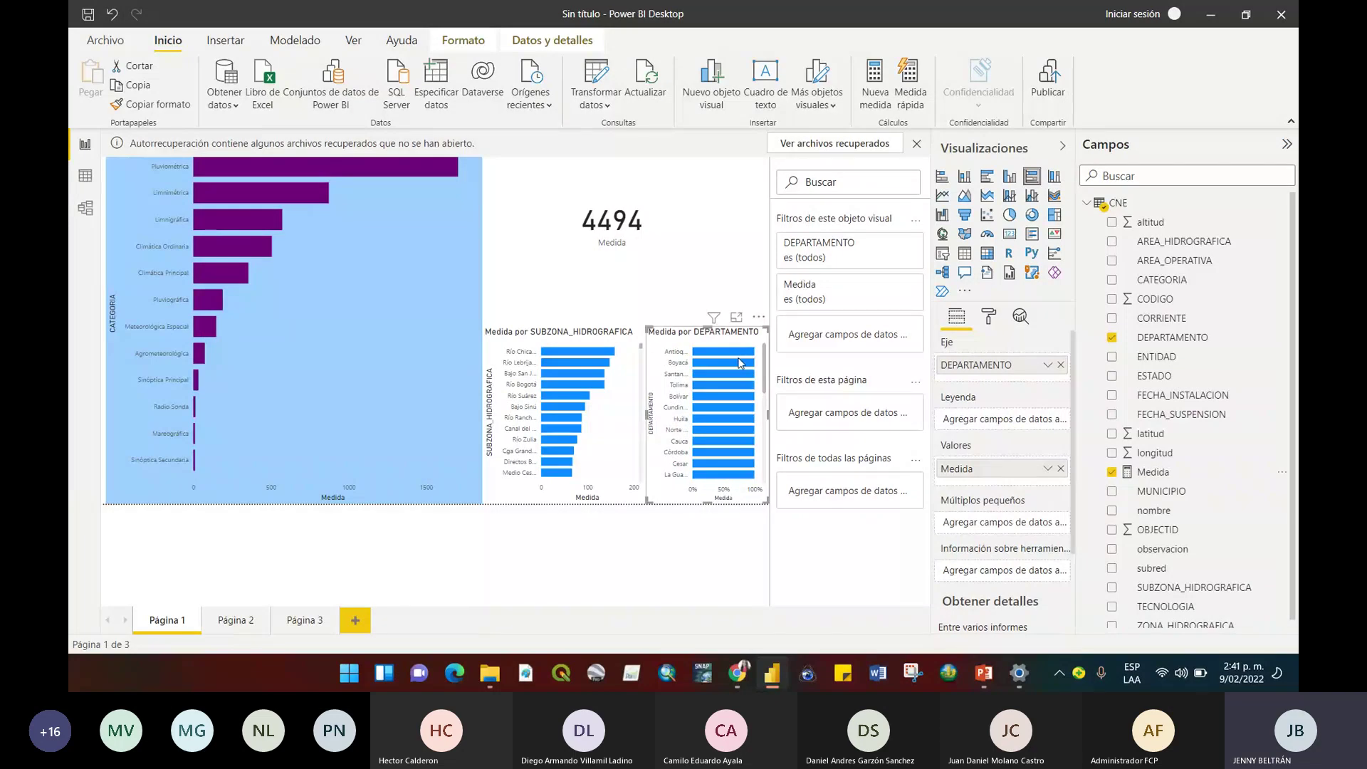
pyautogui.click(731, 355)
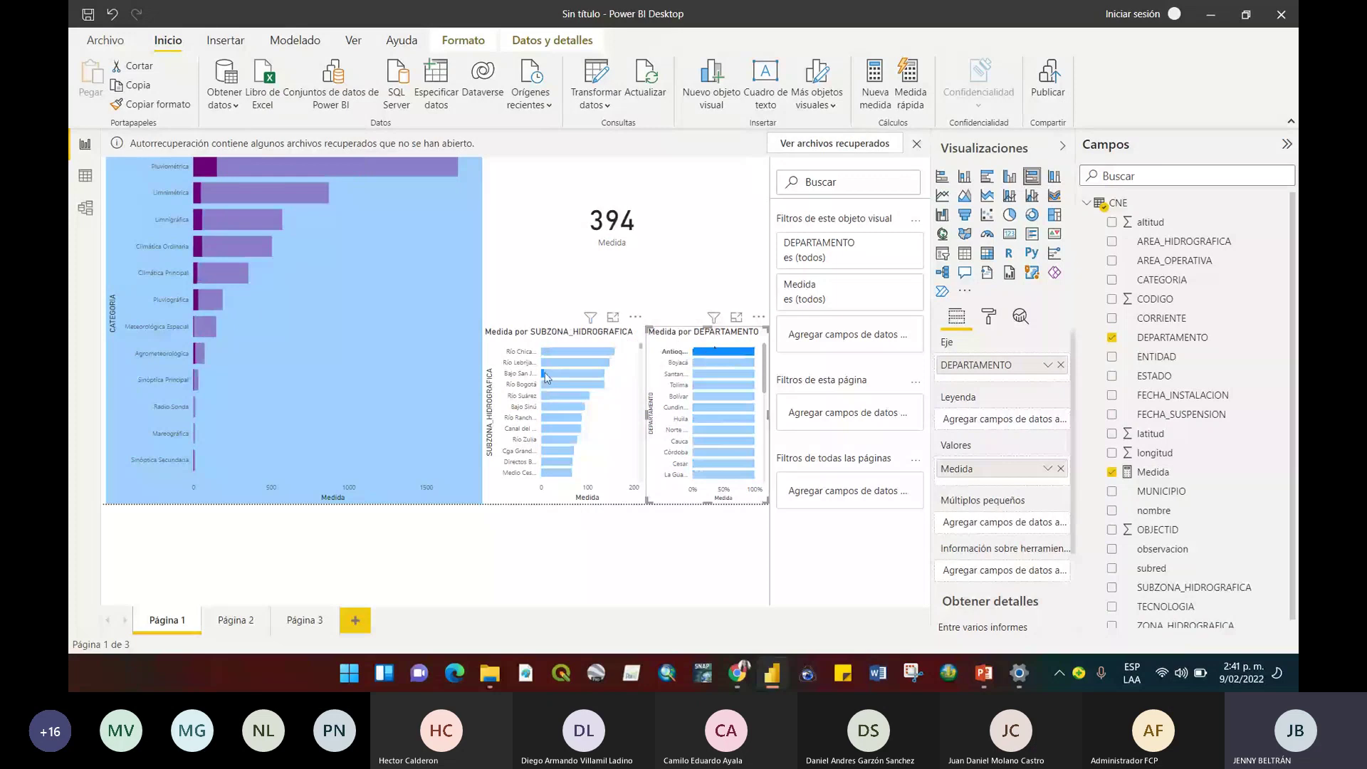
# Widen the SUBZONA chart slightly and cross-filter the page to Antioquia, card showing 394.
pyautogui.moveTo(647, 414); pyautogui.dragTo(701, 425)
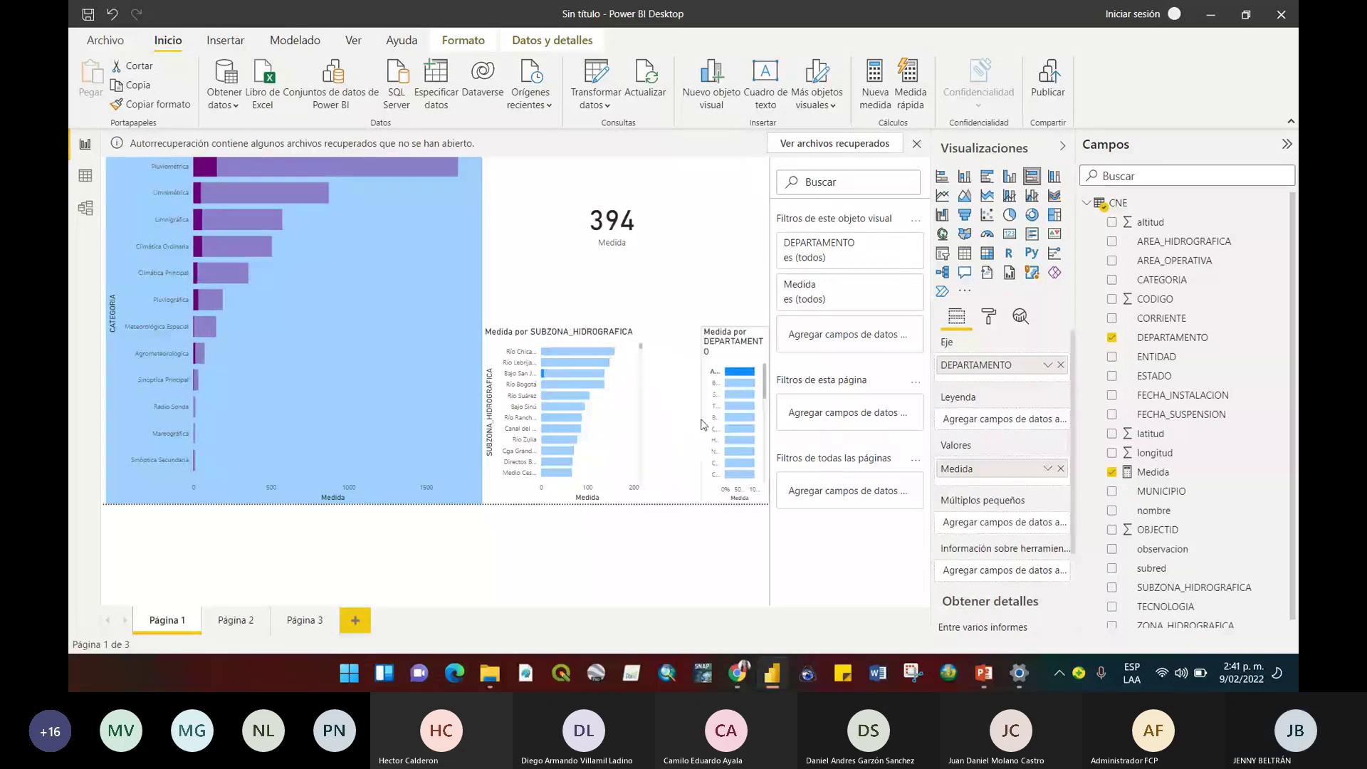
pyautogui.click(644, 416)
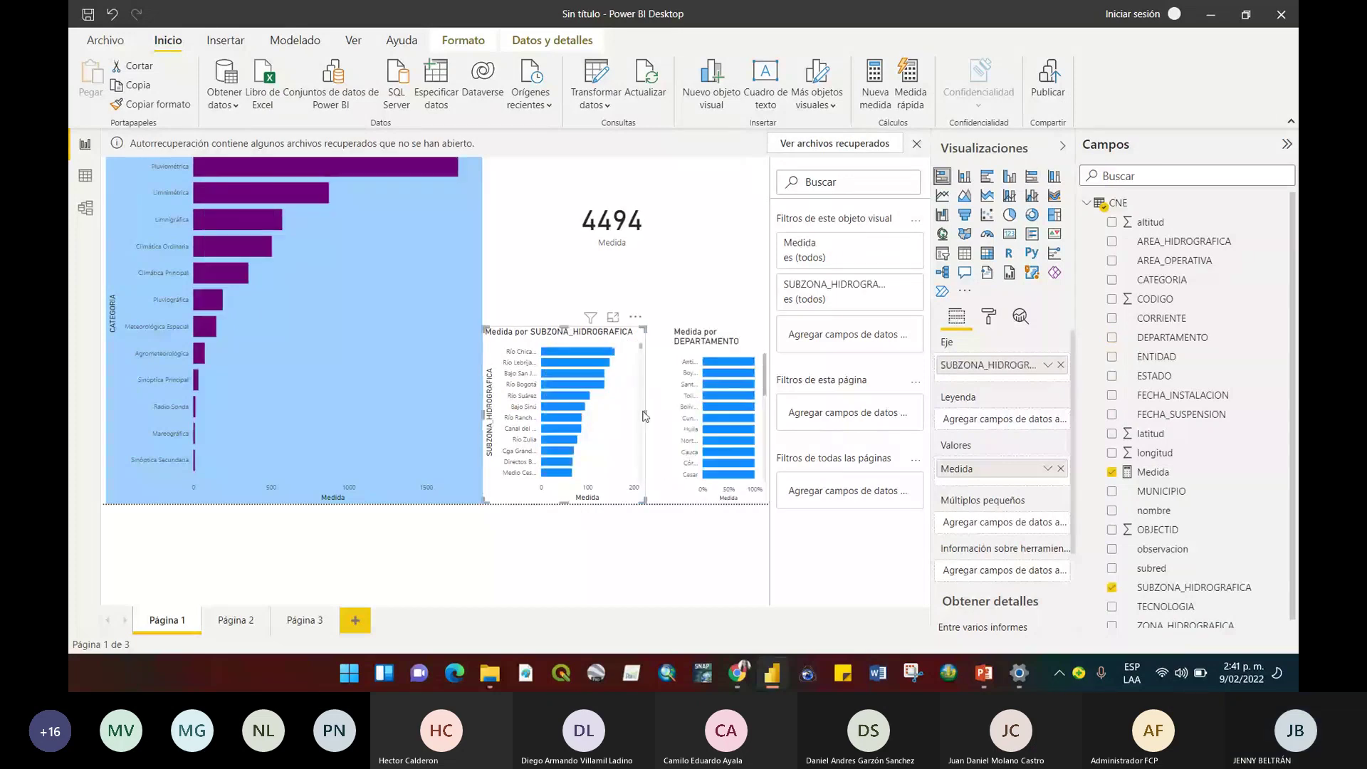
pyautogui.moveTo(644, 416); pyautogui.dragTo(663, 415)
pyautogui.click(716, 370)
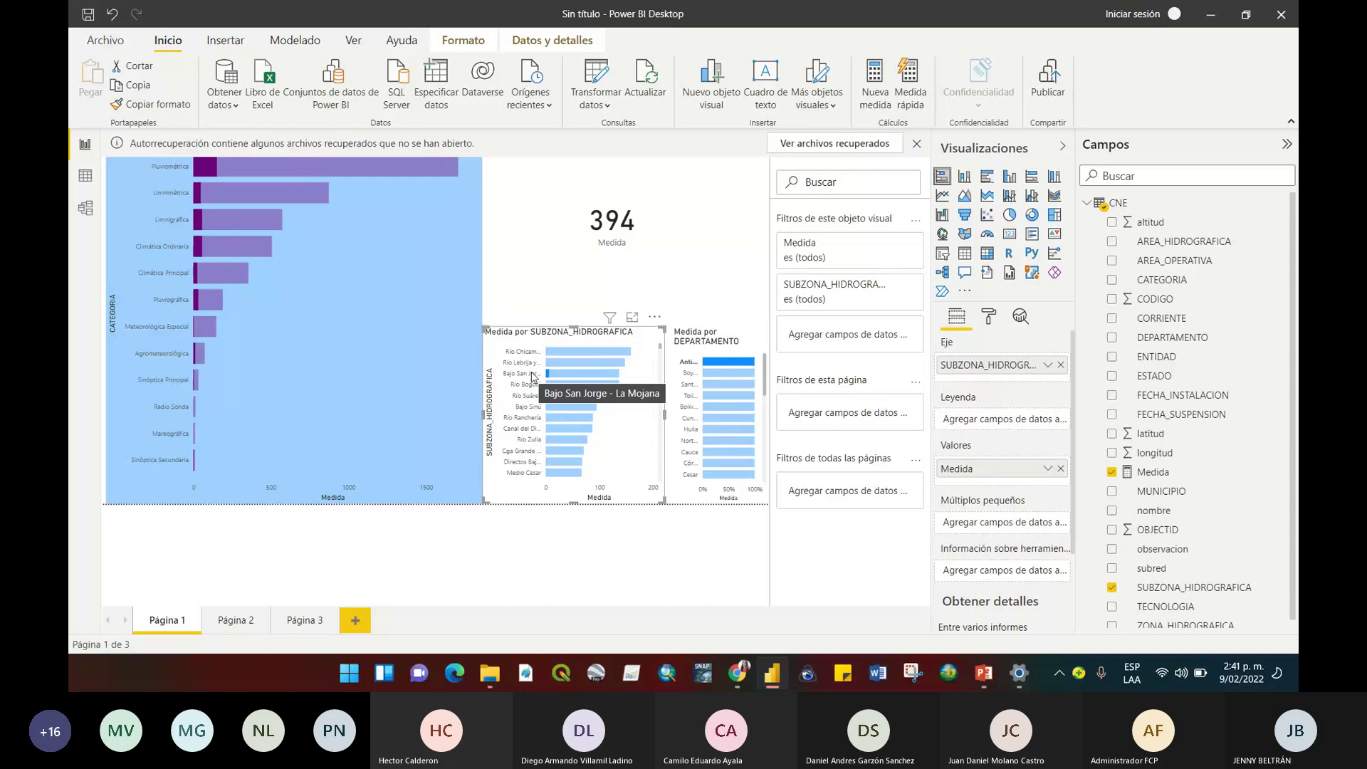
pyautogui.moveTo(660, 347); pyautogui.dragTo(659, 359)
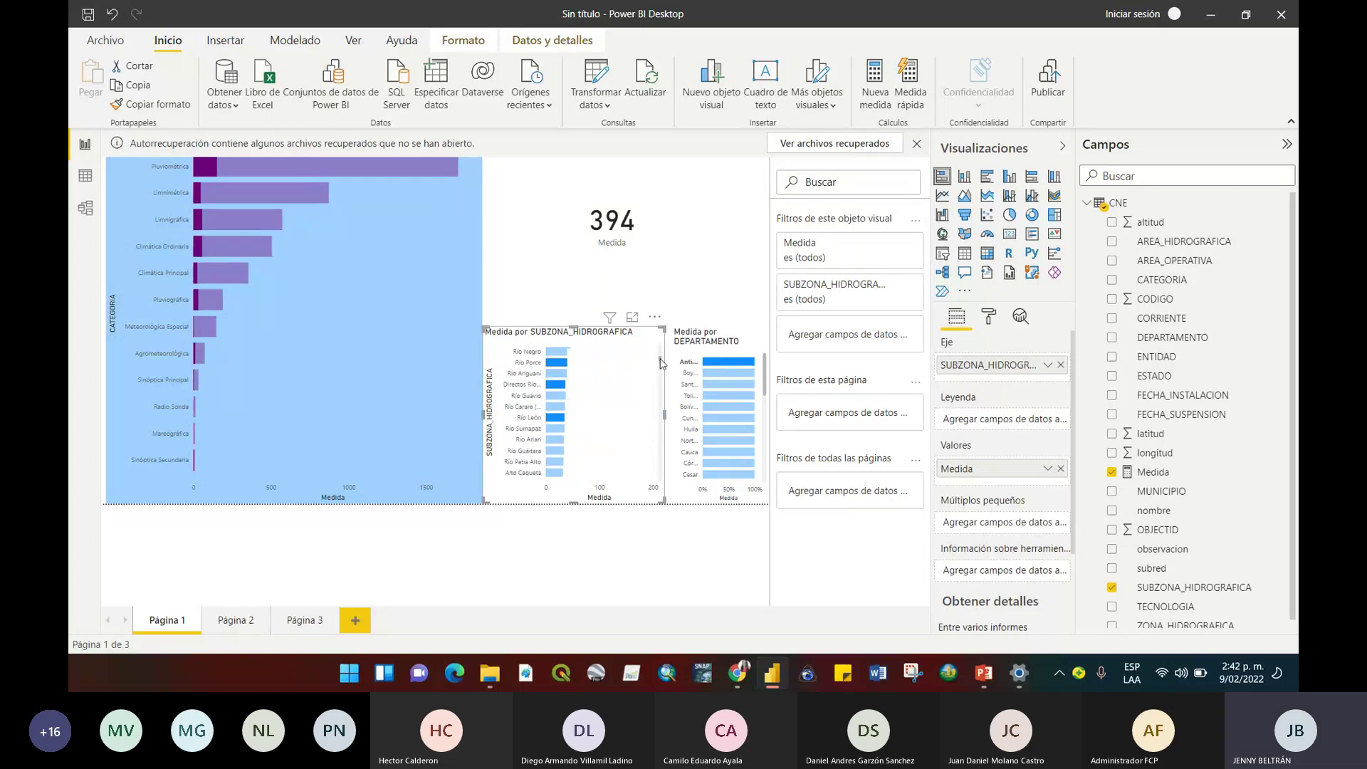
pyautogui.moveTo(559, 425)
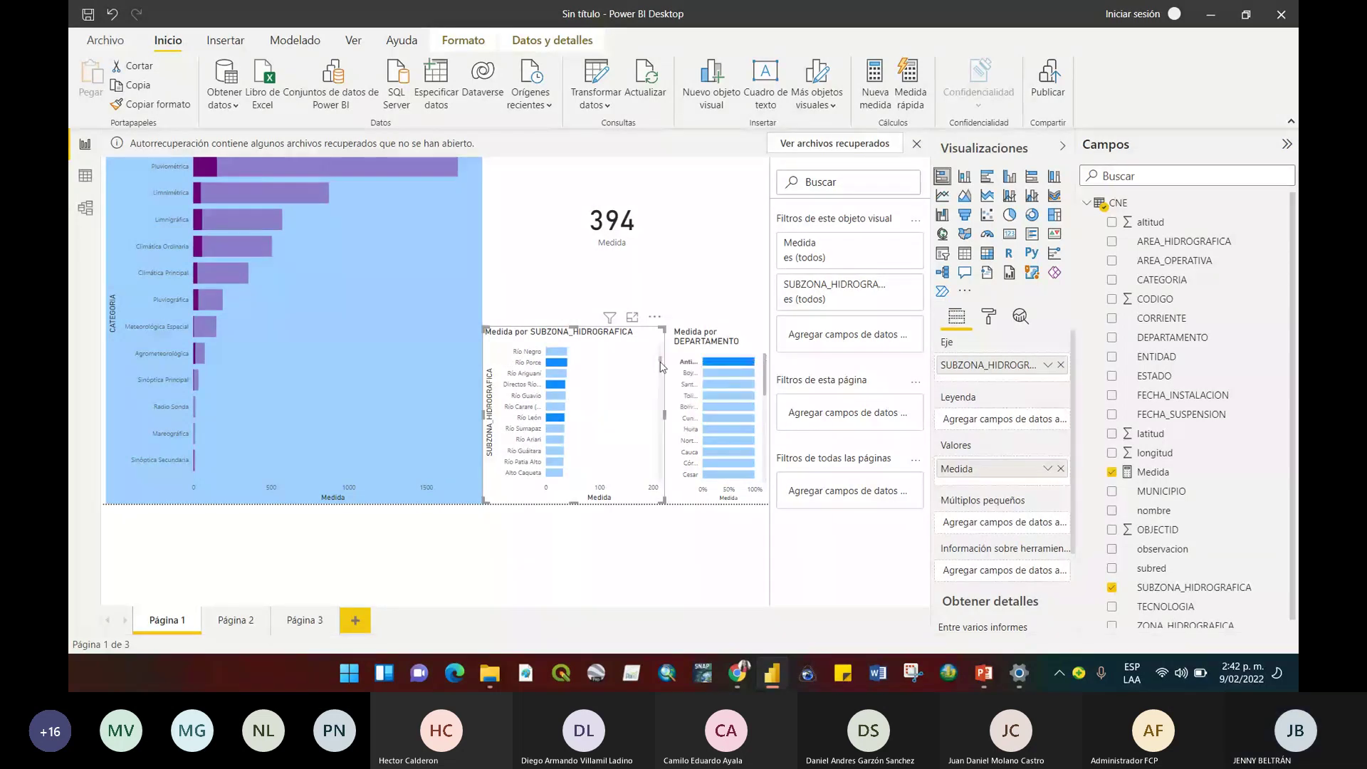
pyautogui.scroll(-3, 662, 387)
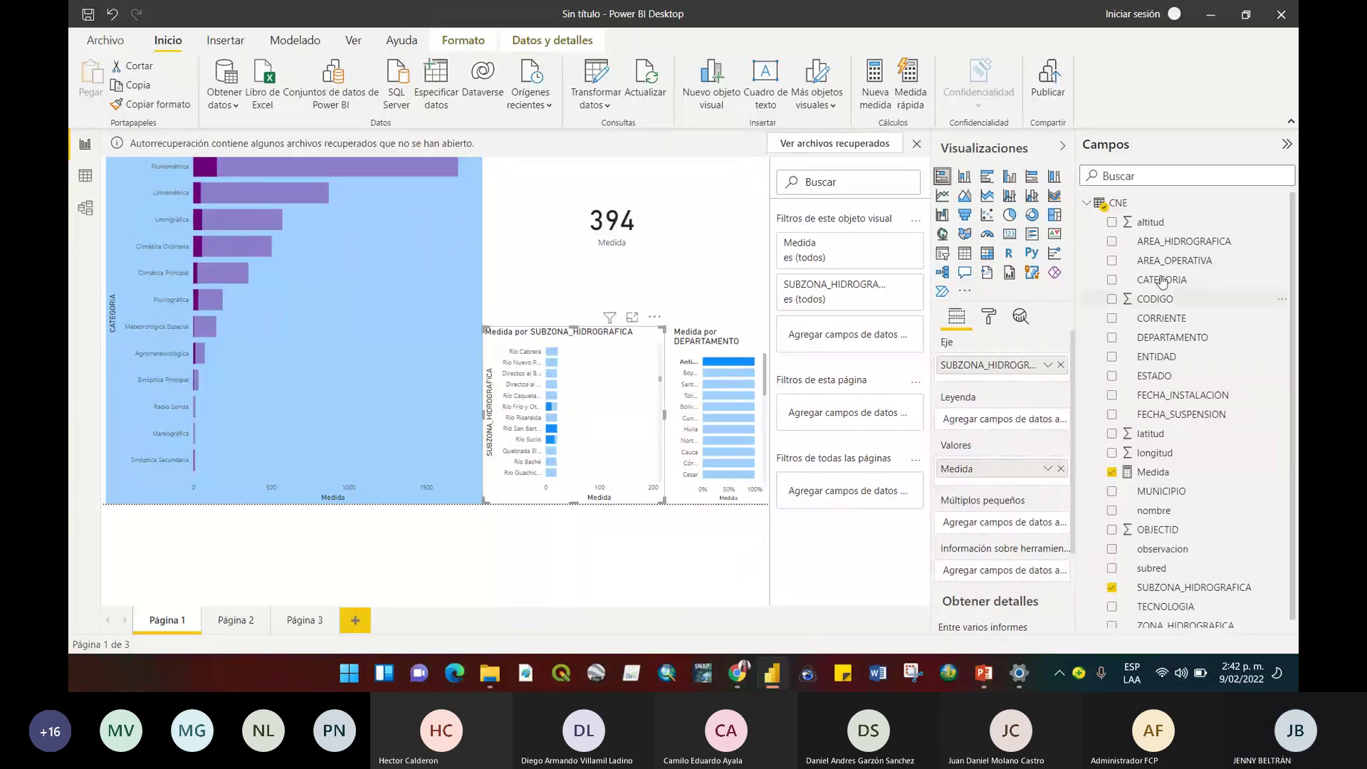
pyautogui.moveTo(210, 168)
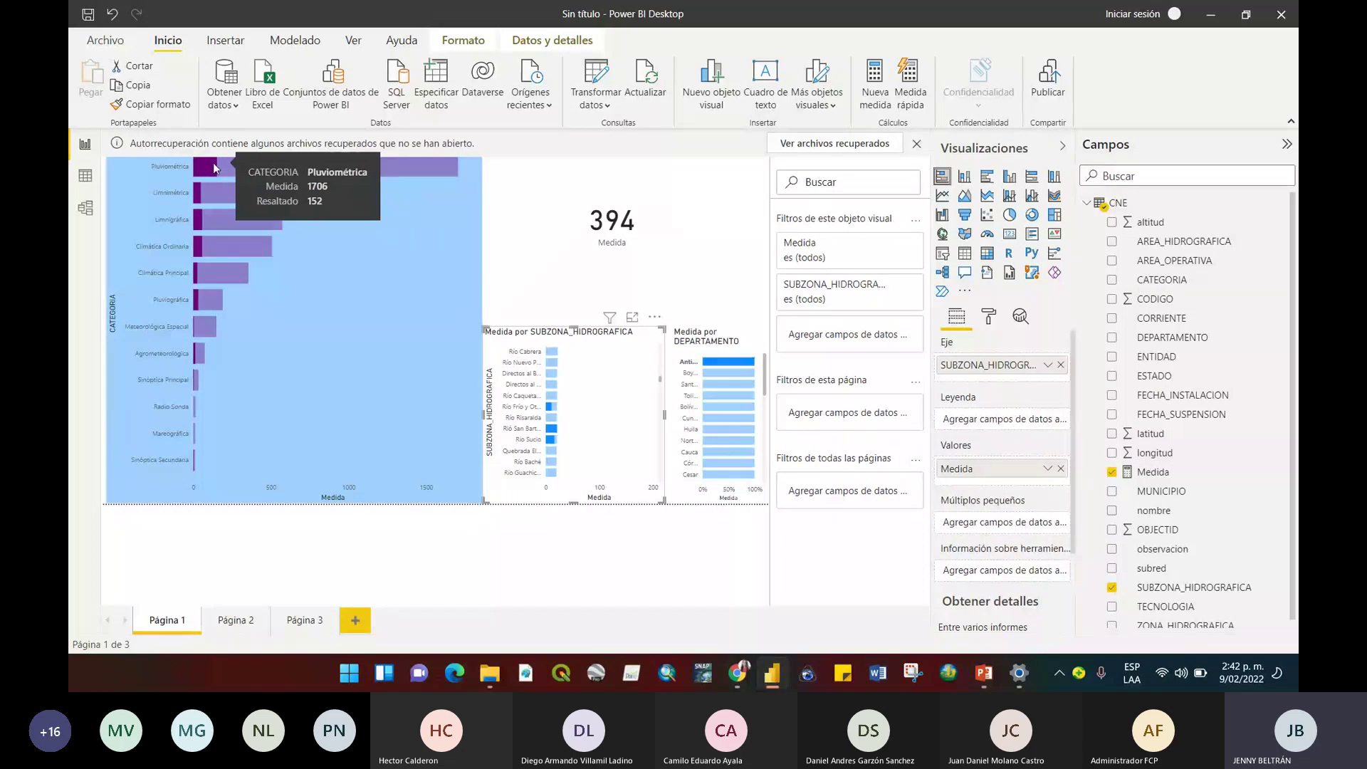
pyautogui.moveTo(216, 194)
pyautogui.moveTo(226, 220)
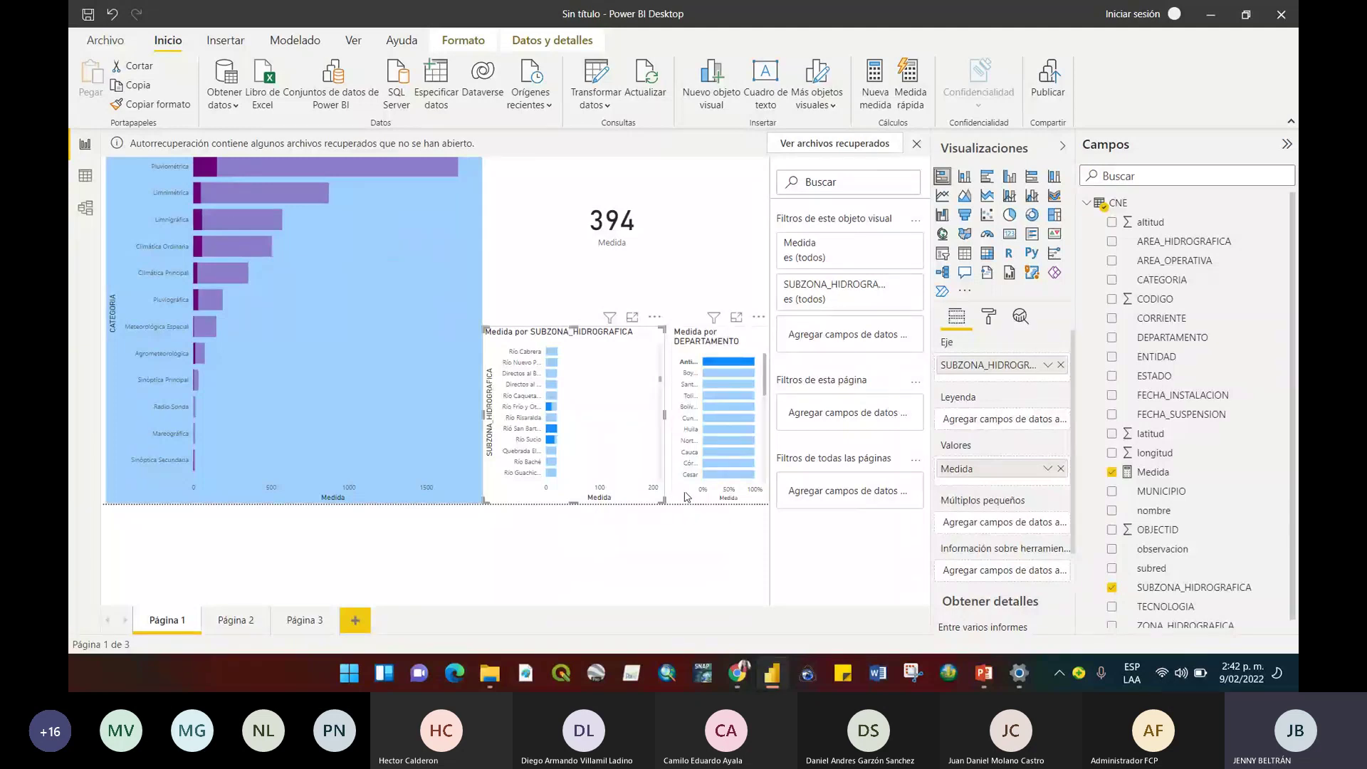
# Undo twice to restore the smaller titled category chart.
pyautogui.click(477, 498)
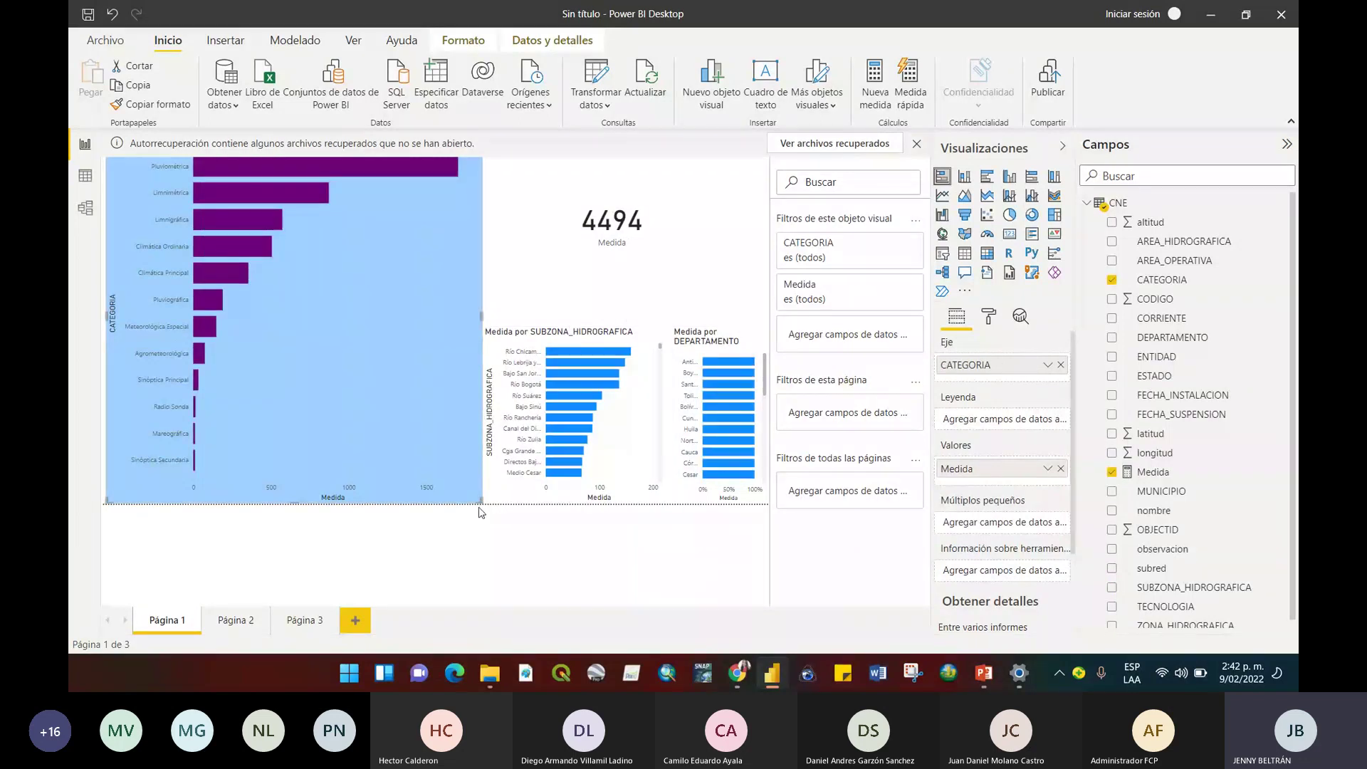
pyautogui.hotkey('ctrl', 'z')
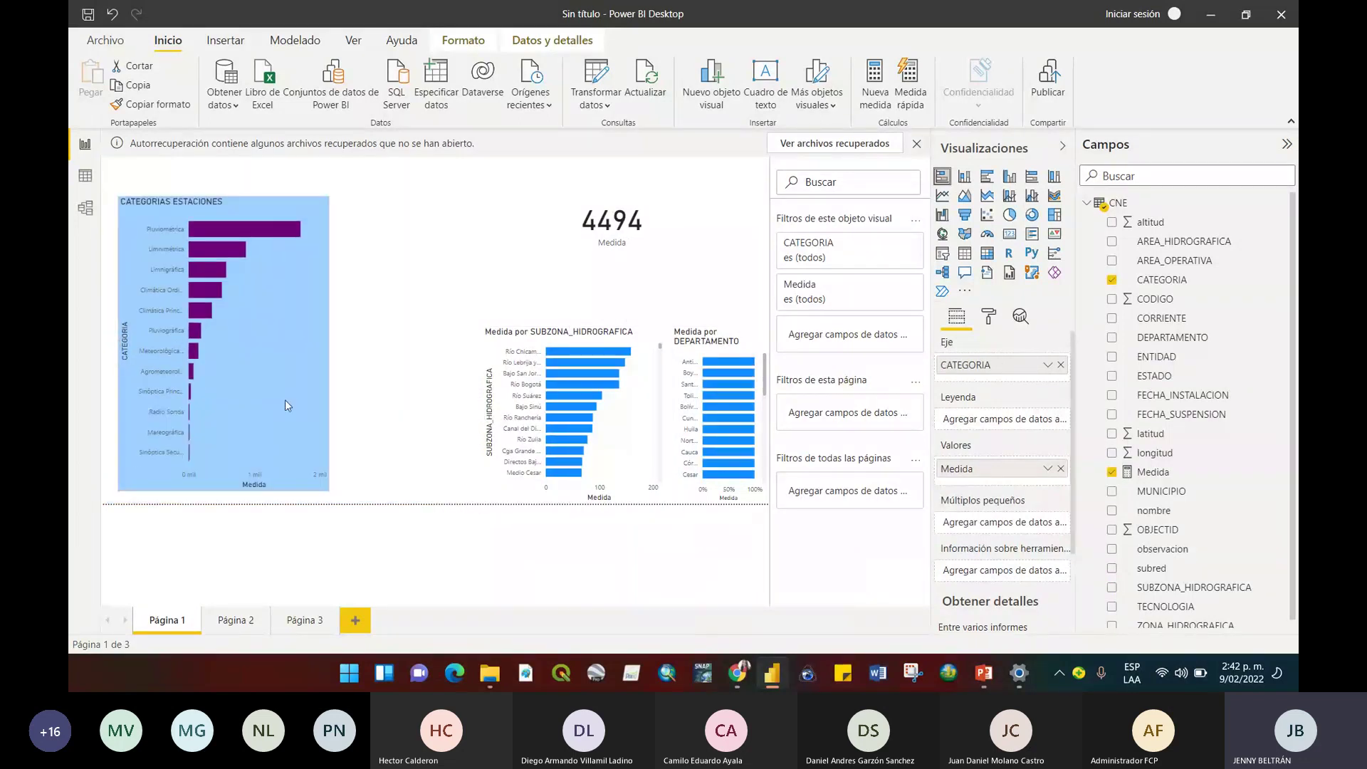
pyautogui.hotkey('ctrl', 'z')
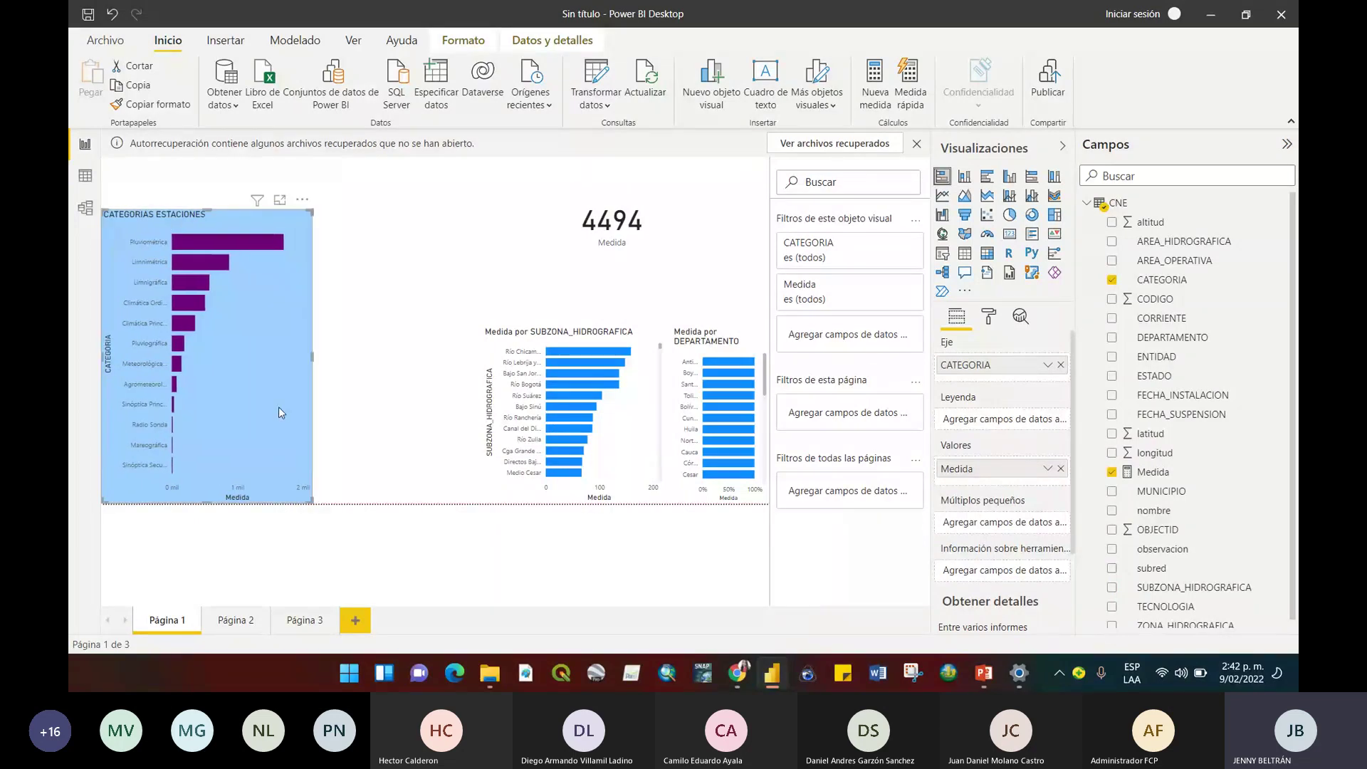
pyautogui.click(429, 433)
# Move and enlarge the subzone chart beside the category chart, with the department chart next to it.
pyautogui.moveTo(537, 408); pyautogui.dragTo(381, 303)
pyautogui.moveTo(495, 393); pyautogui.dragTo(500, 504)
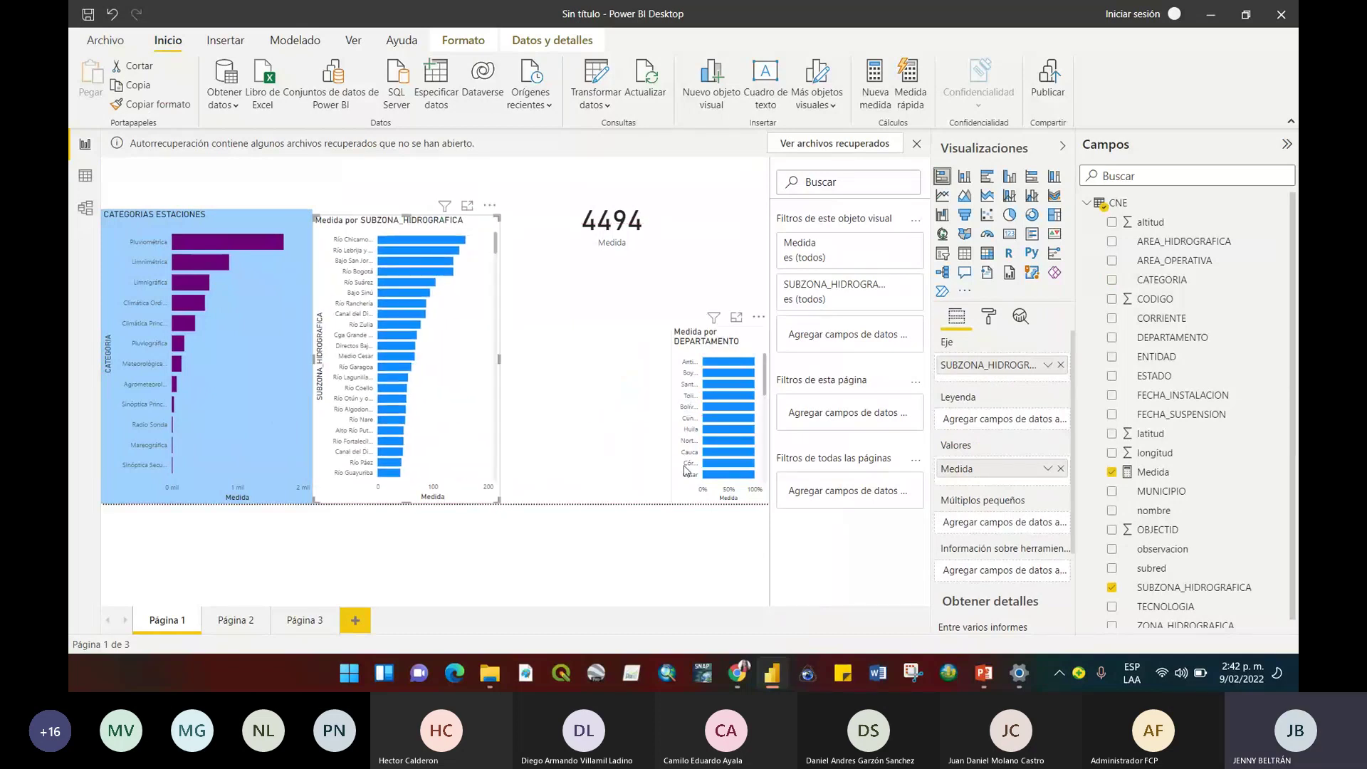
pyautogui.moveTo(725, 427); pyautogui.dragTo(553, 314)
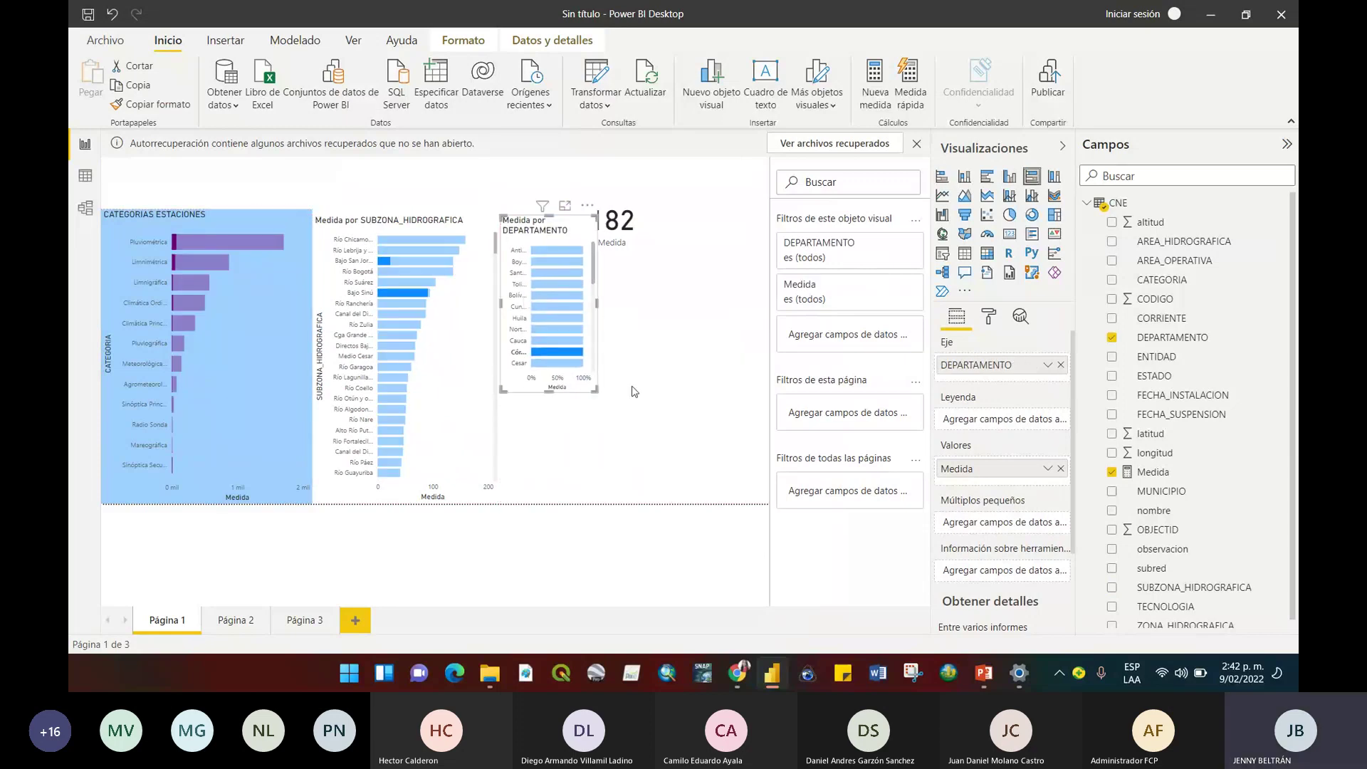
# Move the total card to the page's top-right corner.
pyautogui.click(486, 310)
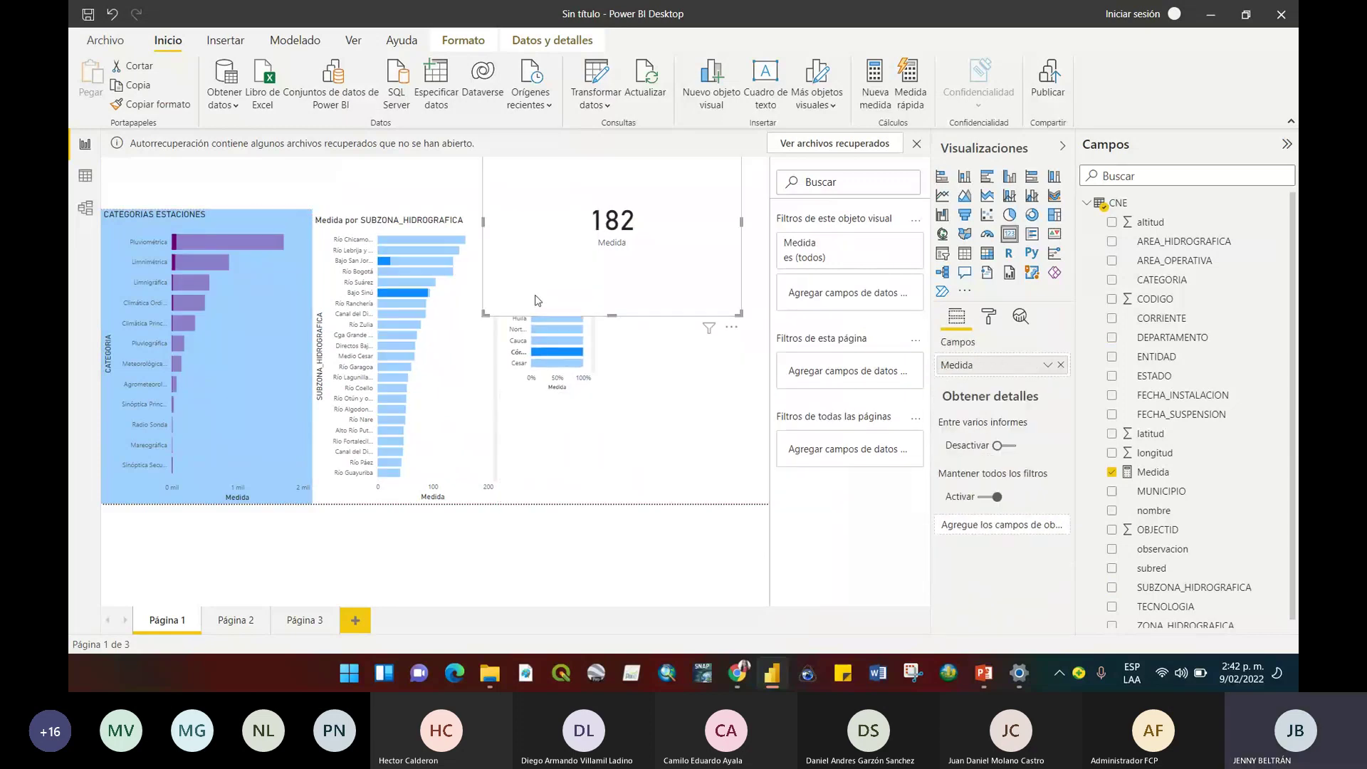
pyautogui.moveTo(538, 301); pyautogui.dragTo(625, 268)
pyautogui.click(557, 329)
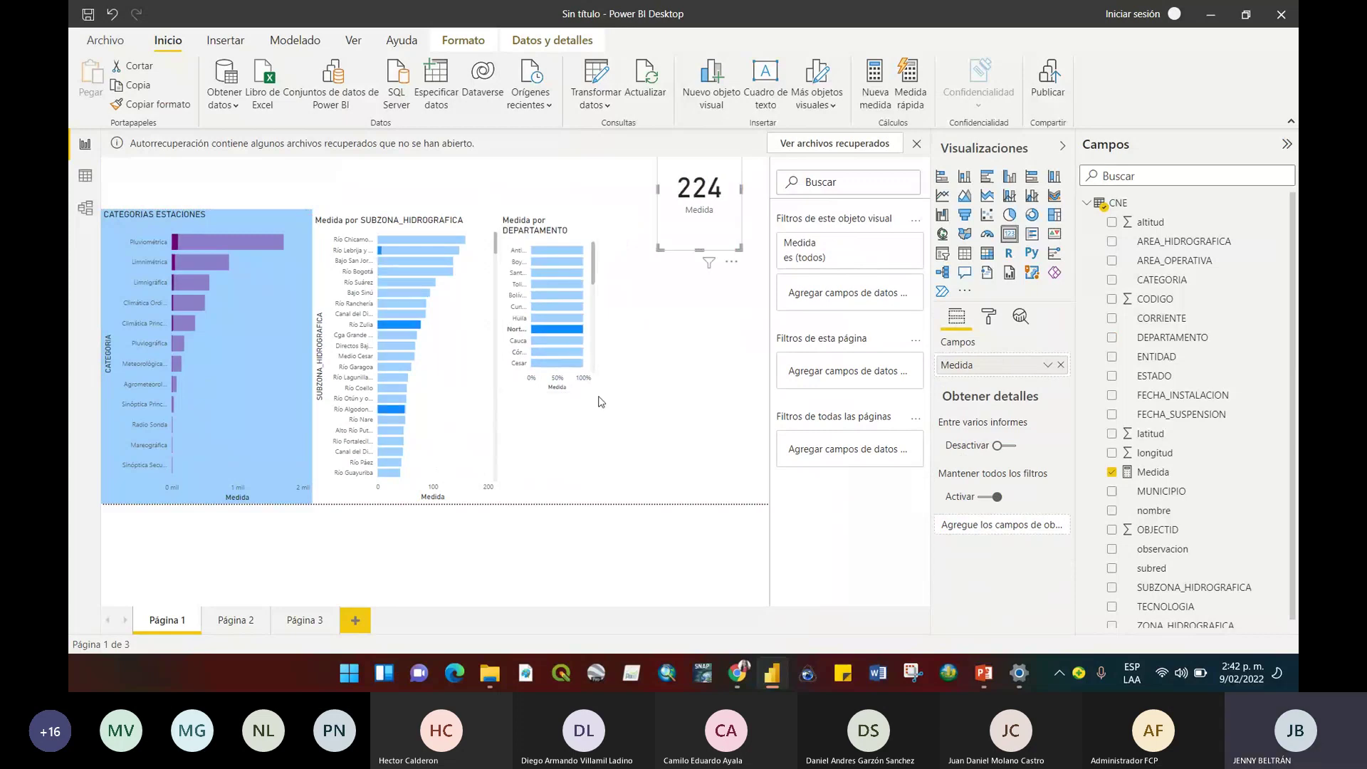
# Enlarge the DEPARTAMENTO chart to list every department from Antioquia to Casanare.
pyautogui.click(601, 405)
pyautogui.click(570, 363)
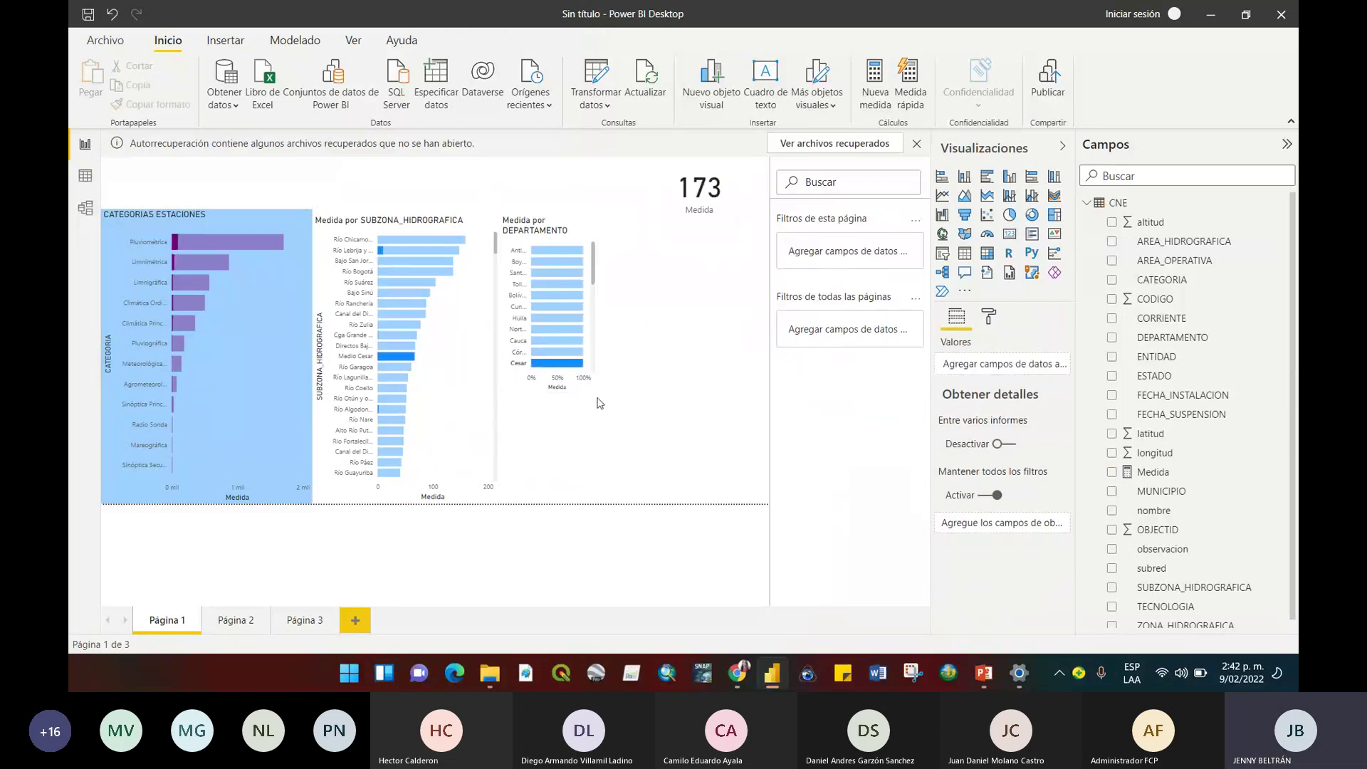
pyautogui.moveTo(591, 391); pyautogui.dragTo(670, 505)
pyautogui.click(733, 498)
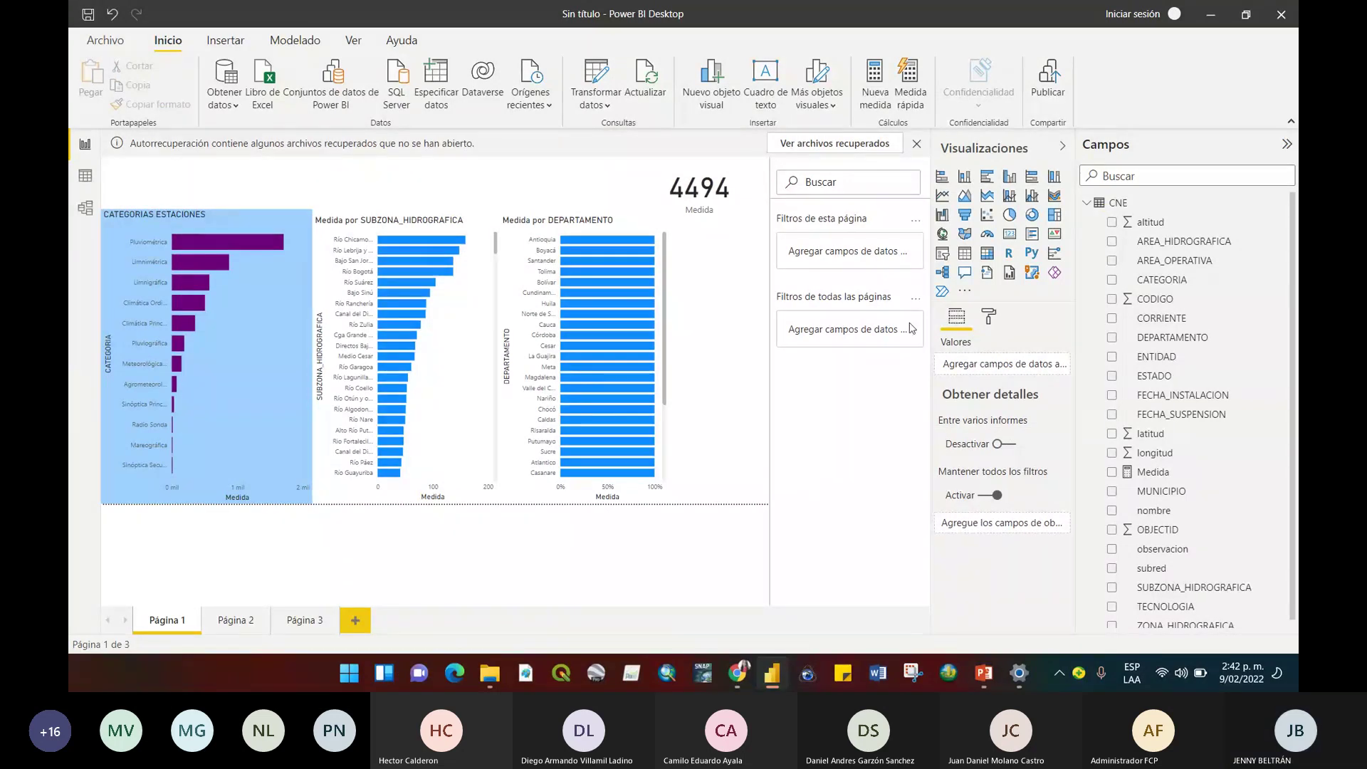
# Set Página 1's Fondo de página to the light salmon theme colour at 42% transparency.
pyautogui.click(990, 319)
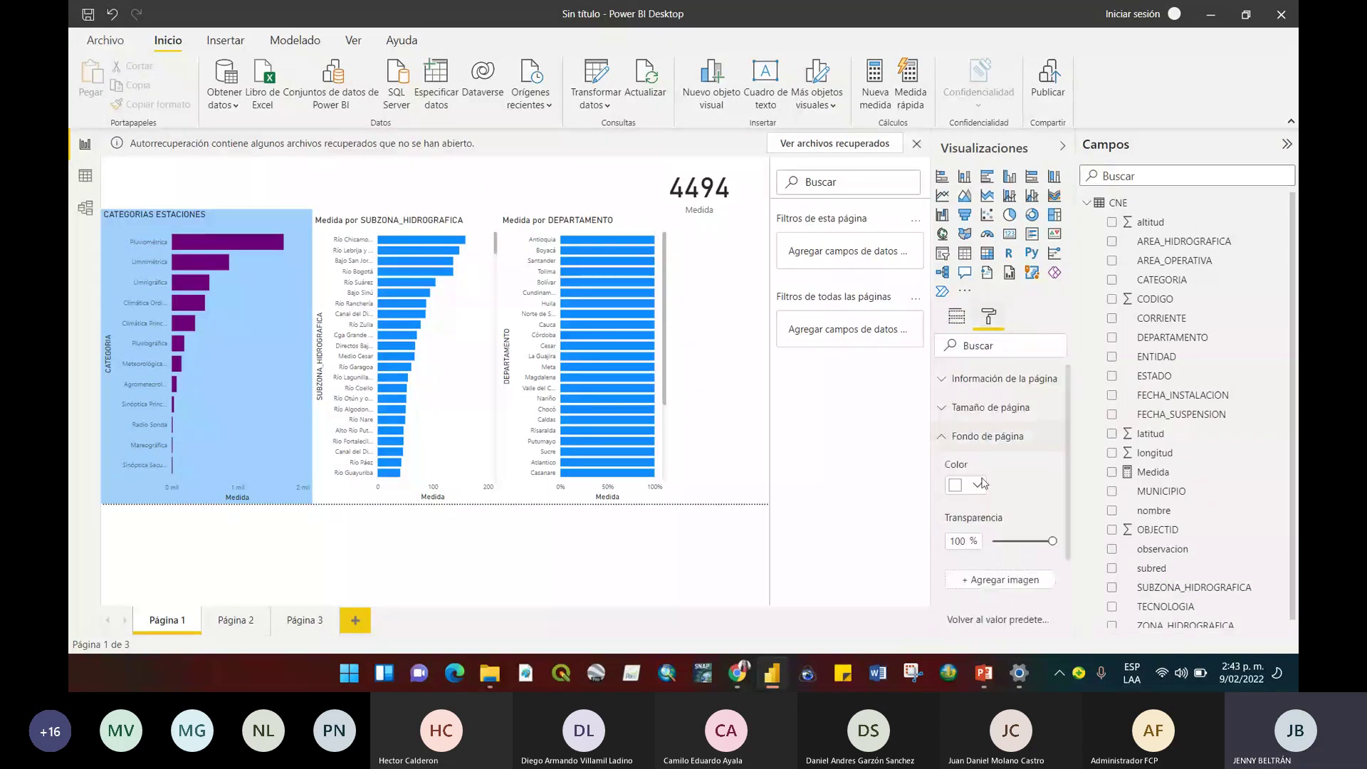
pyautogui.click(966, 484)
pyautogui.click(986, 222)
pyautogui.moveTo(923, 484)
pyautogui.mouseDown()
pyautogui.moveTo(904, 484)
pyautogui.moveTo(935, 484)
pyautogui.mouseUp()
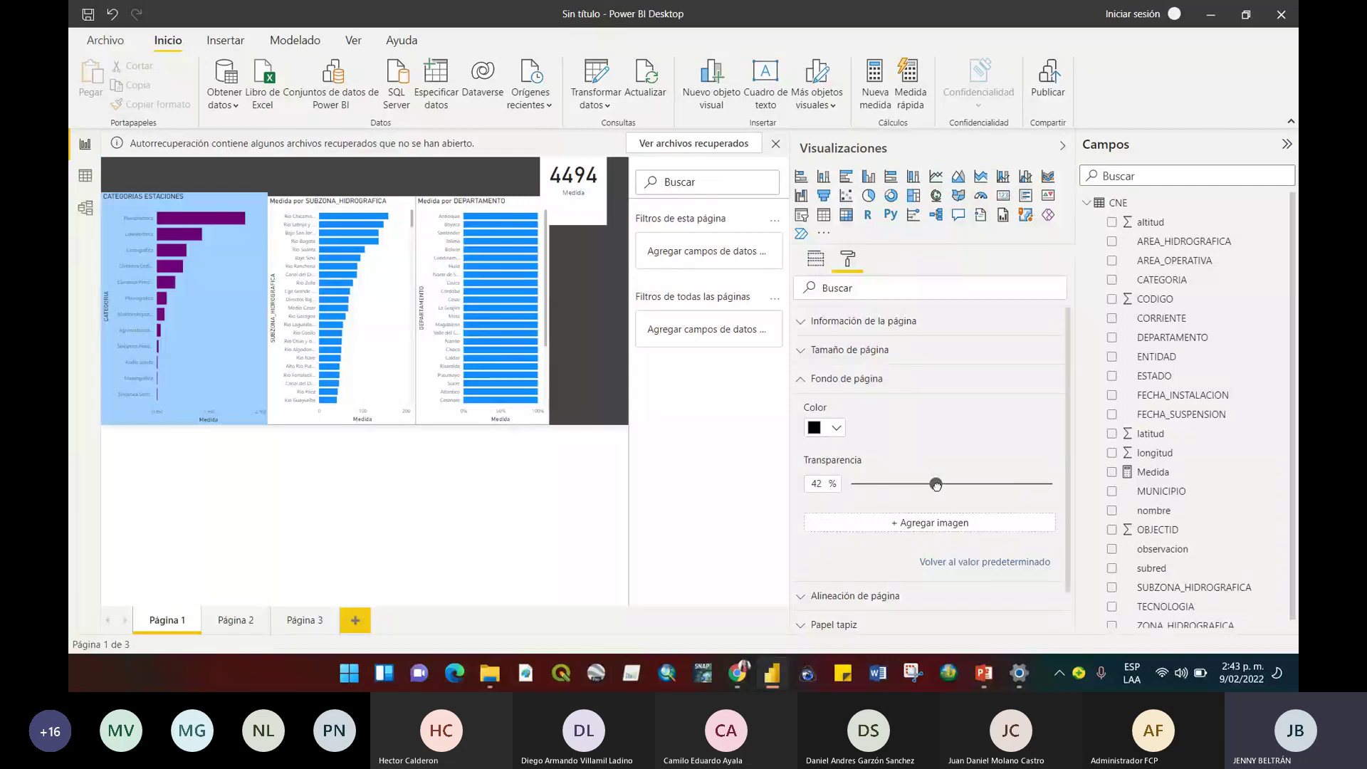
pyautogui.moveTo(790, 432); pyautogui.dragTo(822, 432)
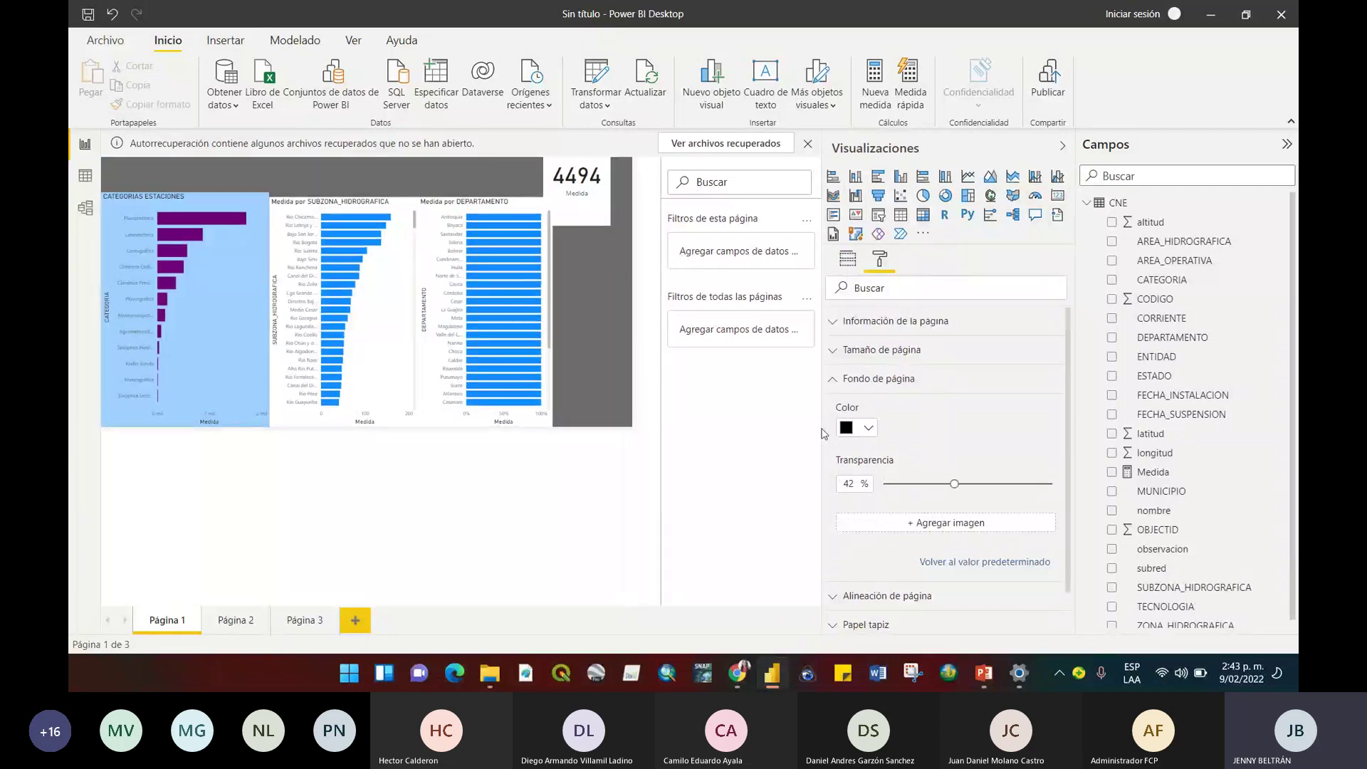
pyautogui.click(868, 428)
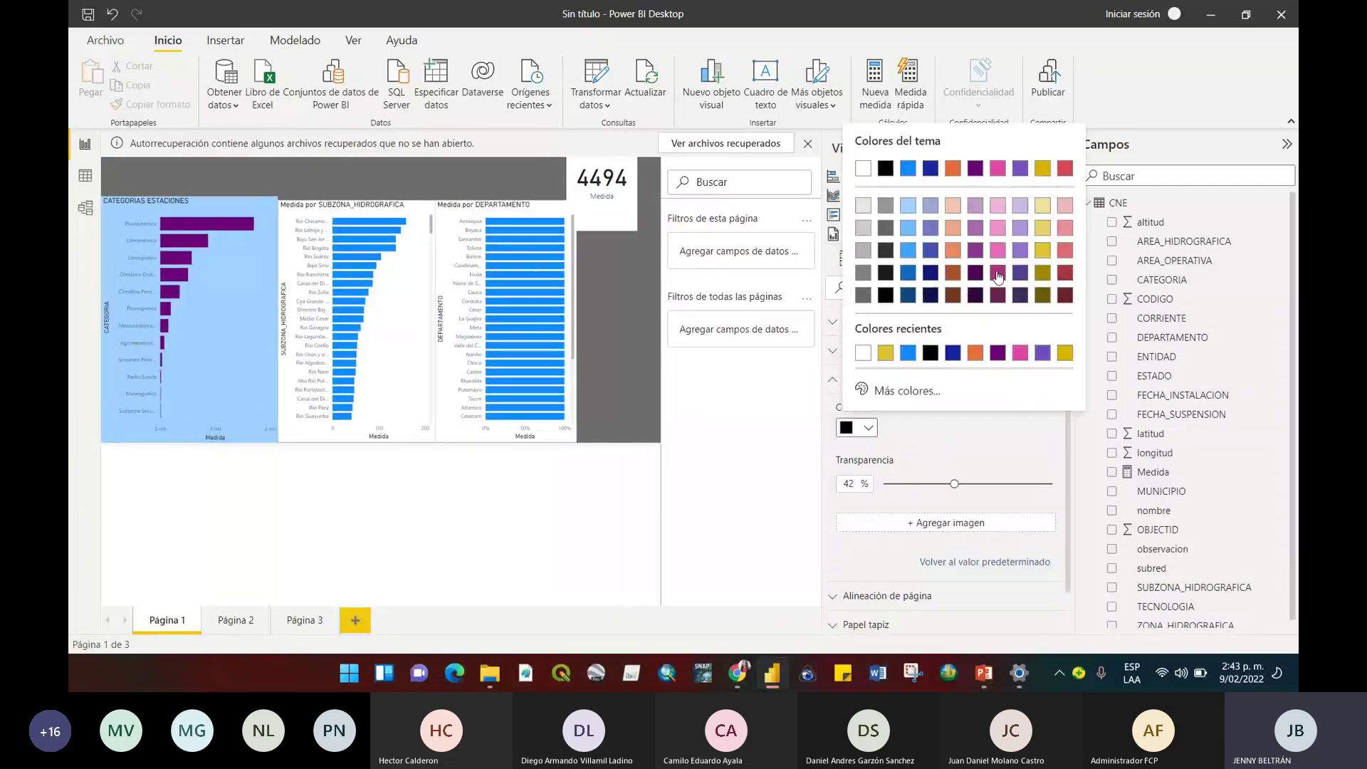
pyautogui.click(997, 227)
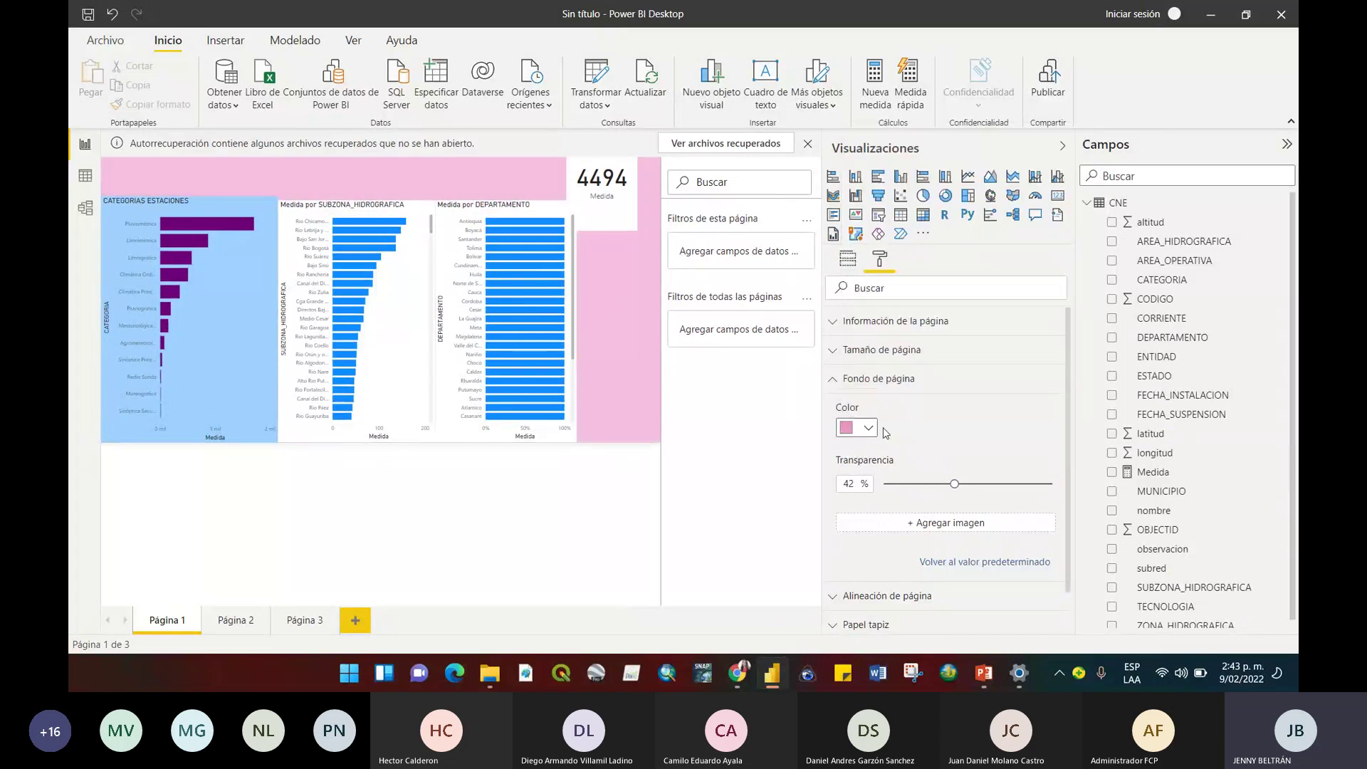
pyautogui.click(877, 429)
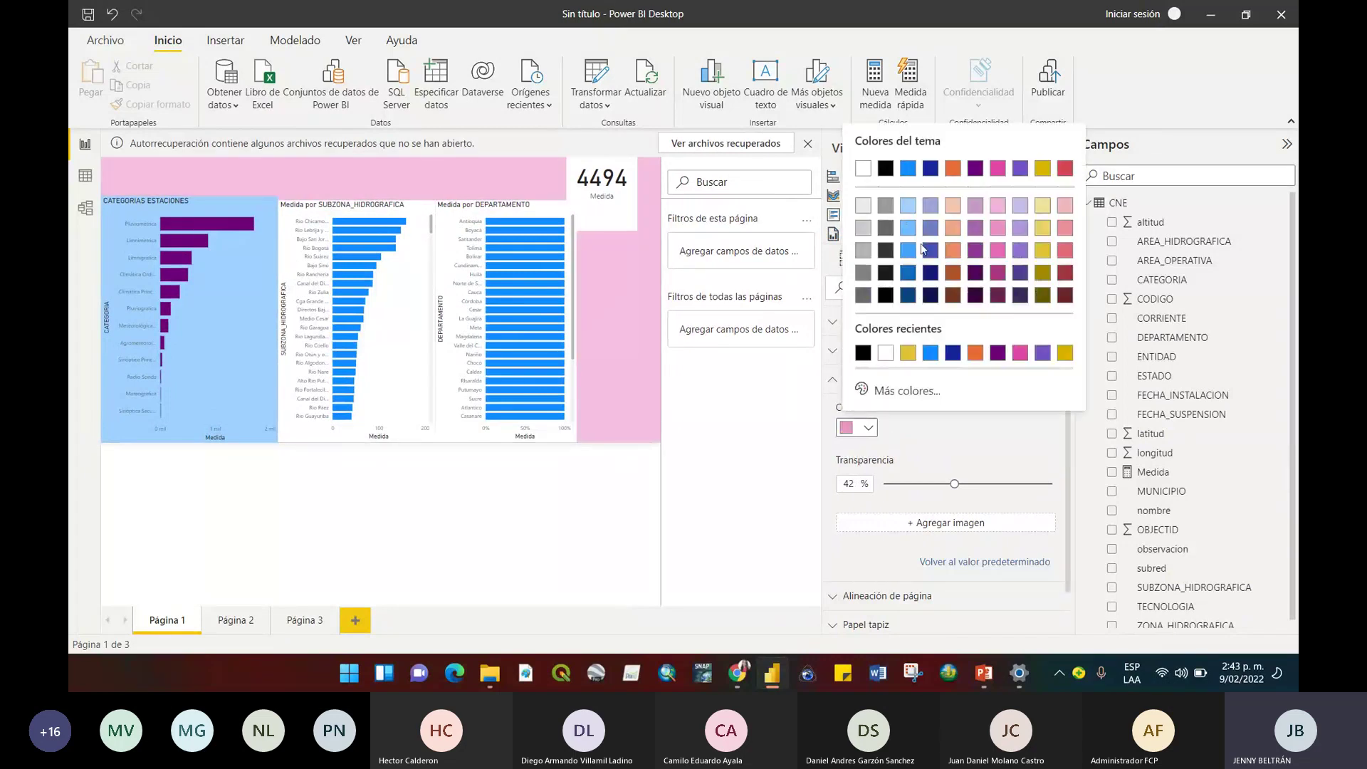
pyautogui.click(953, 228)
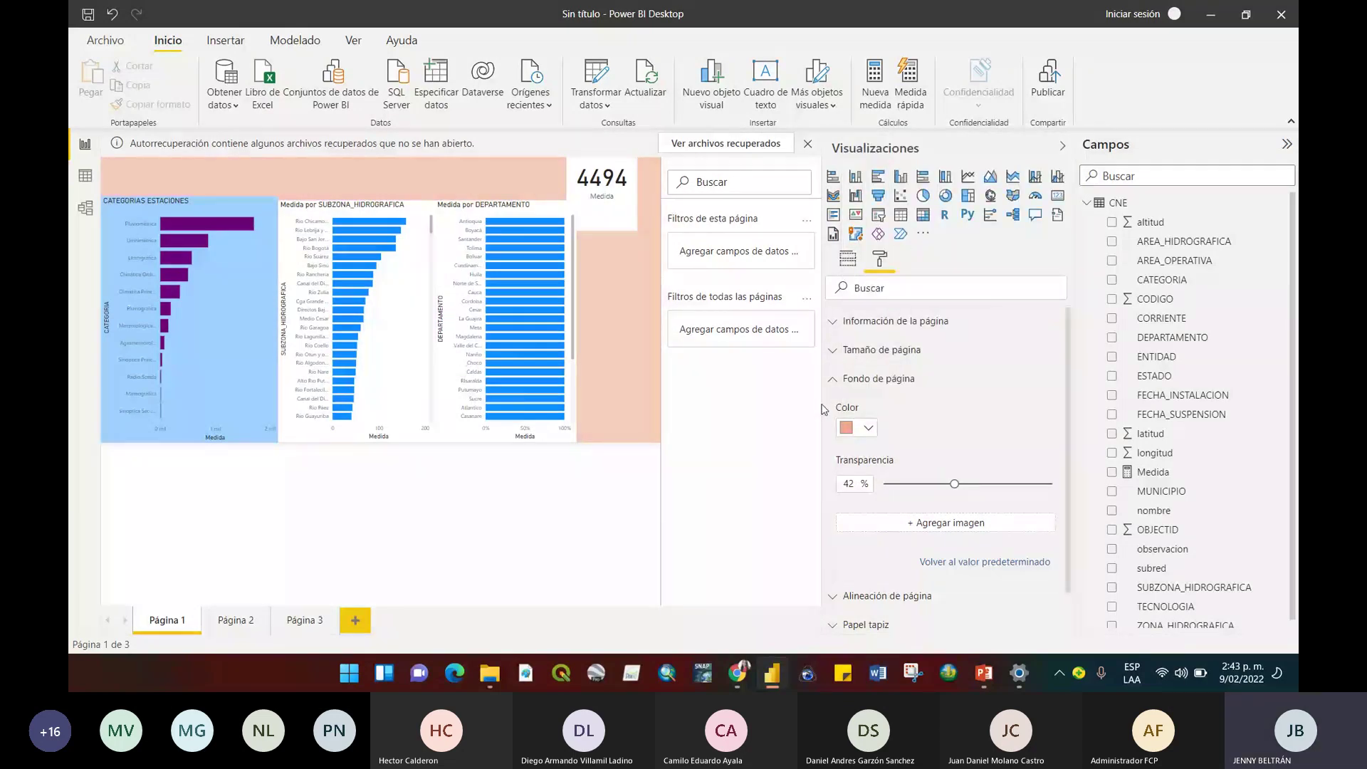
pyautogui.moveTo(823, 421); pyautogui.dragTo(903, 423)
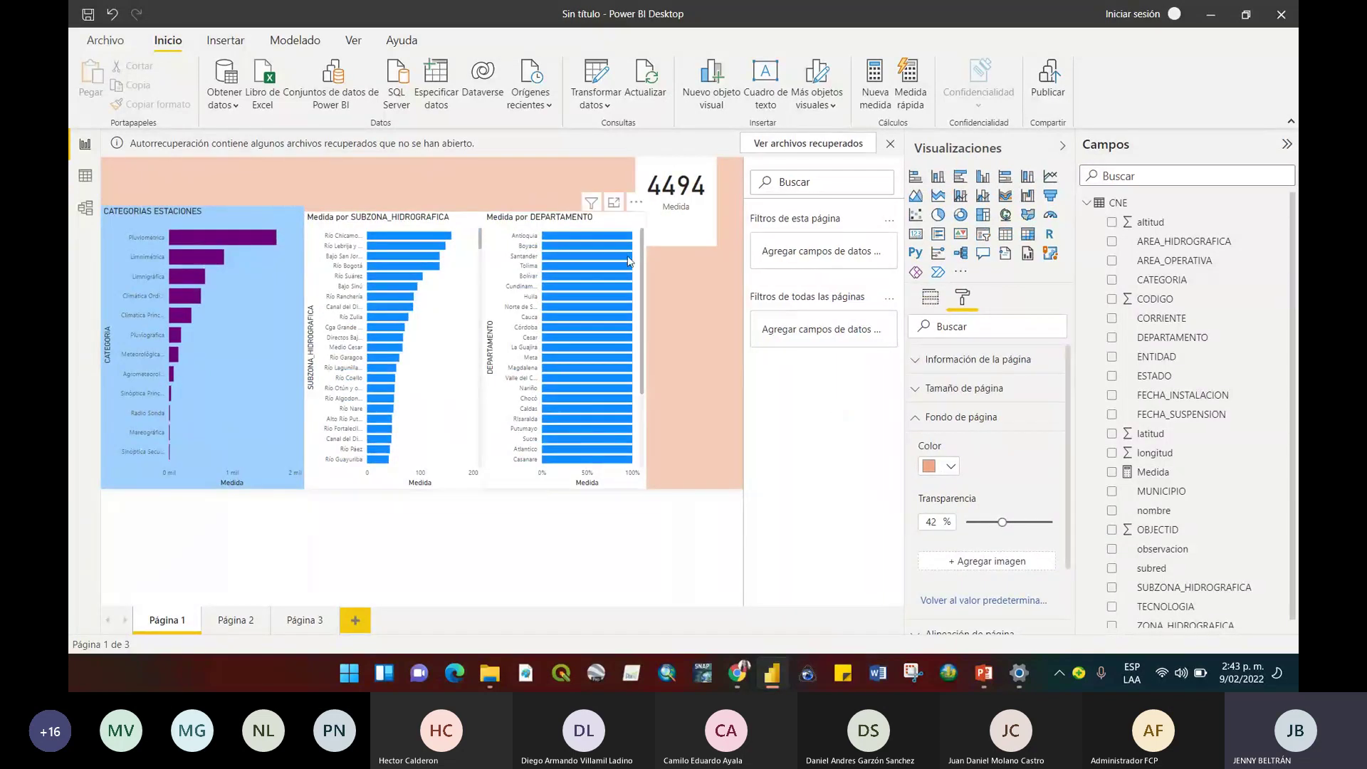
# Nudge the 4494 card right and up so it lines up with the department chart.
pyautogui.click(704, 237)
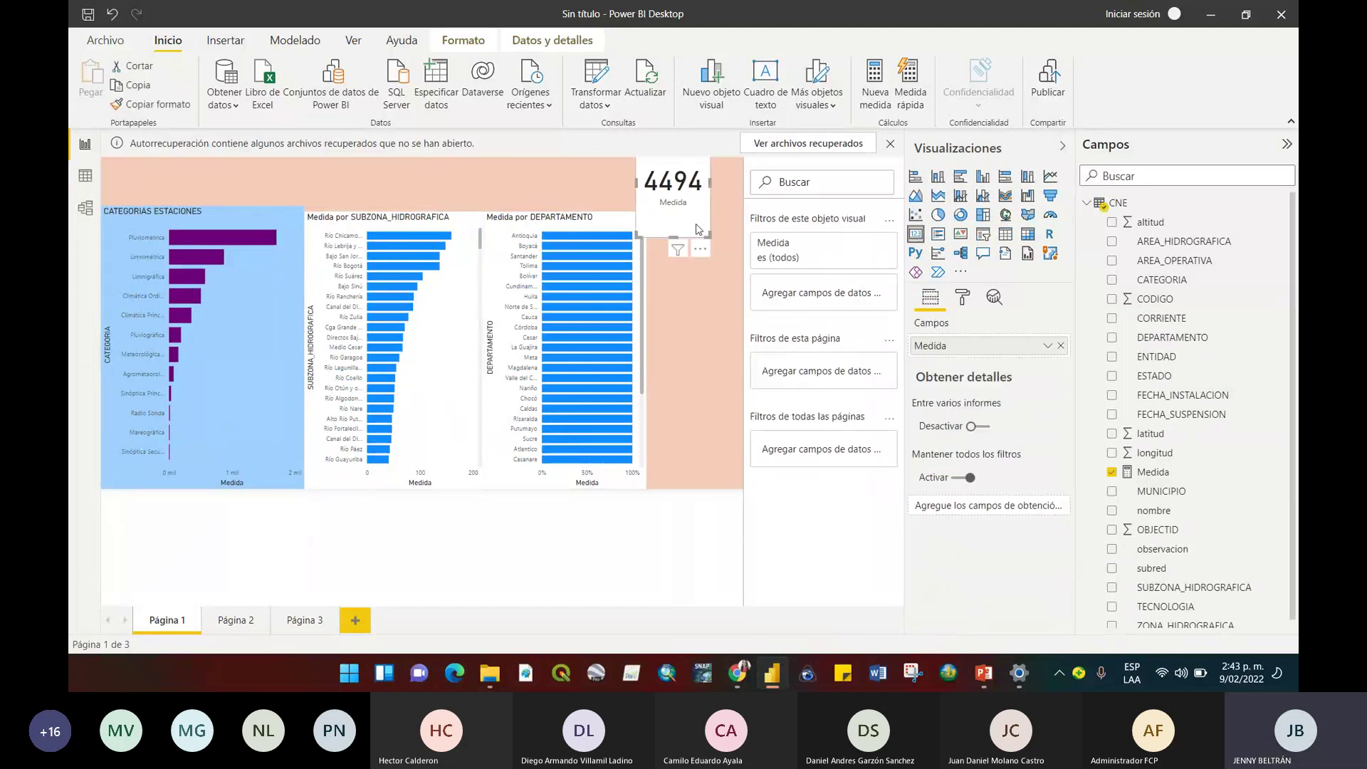
pyautogui.moveTo(698, 230); pyautogui.dragTo(709, 217)
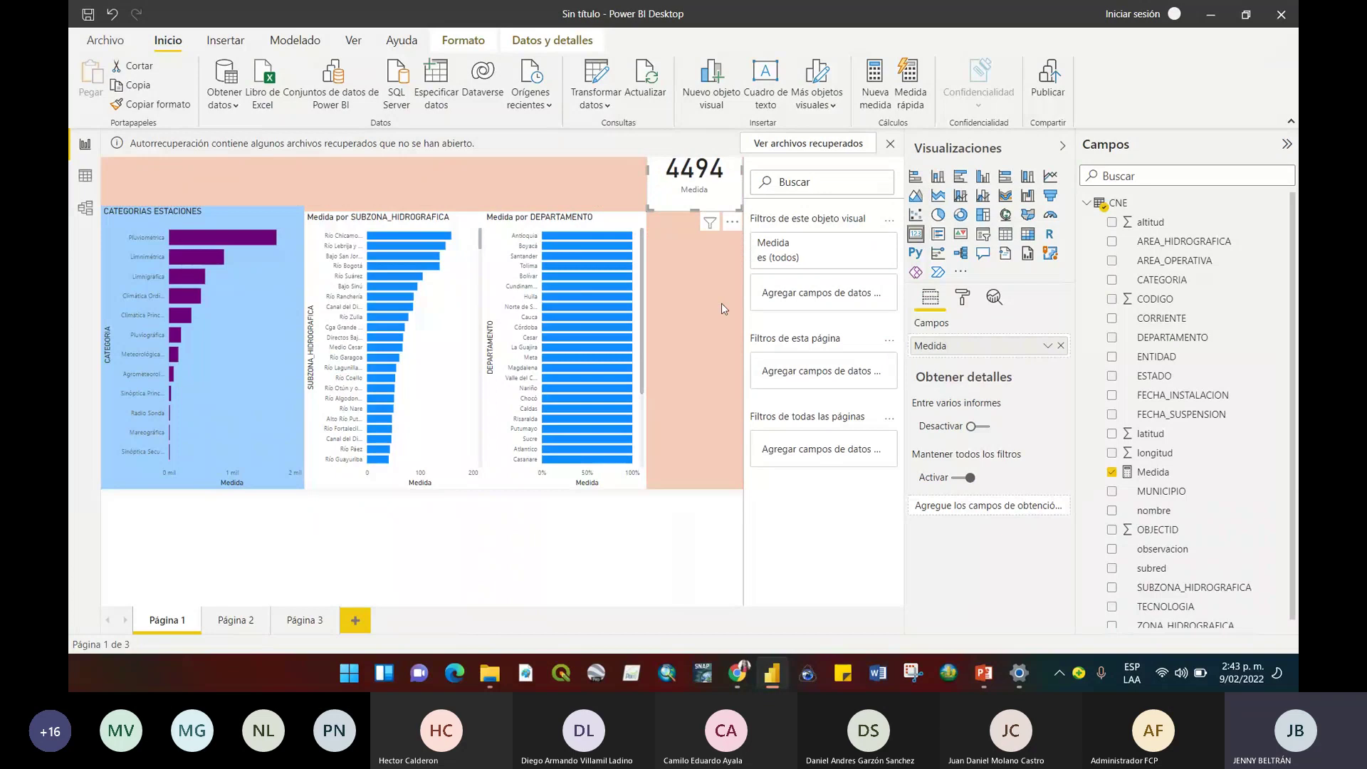
pyautogui.click(720, 301)
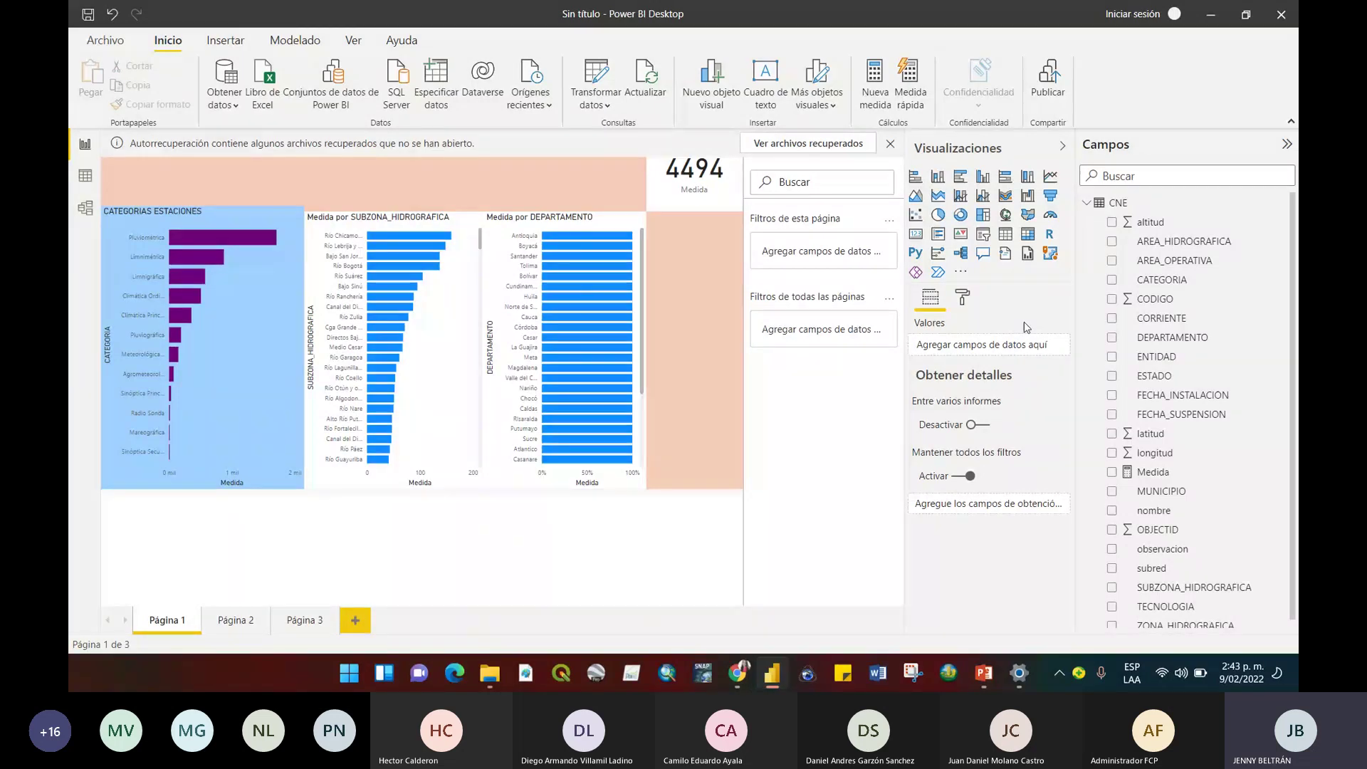
# Convert the department bar chart to an enlarged, lowered pie chart and shift the 4494 card left.
pyautogui.click(961, 214)
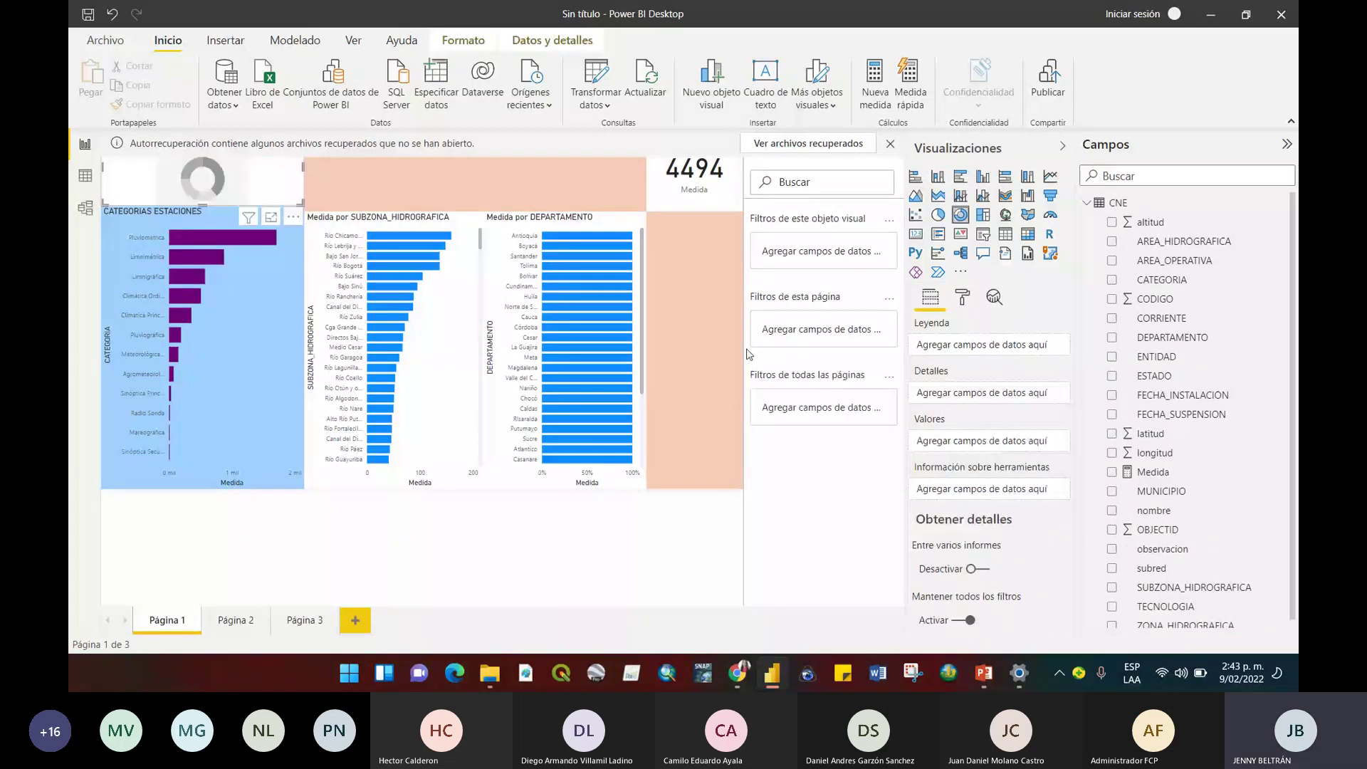
pyautogui.click(618, 220)
pyautogui.click(937, 214)
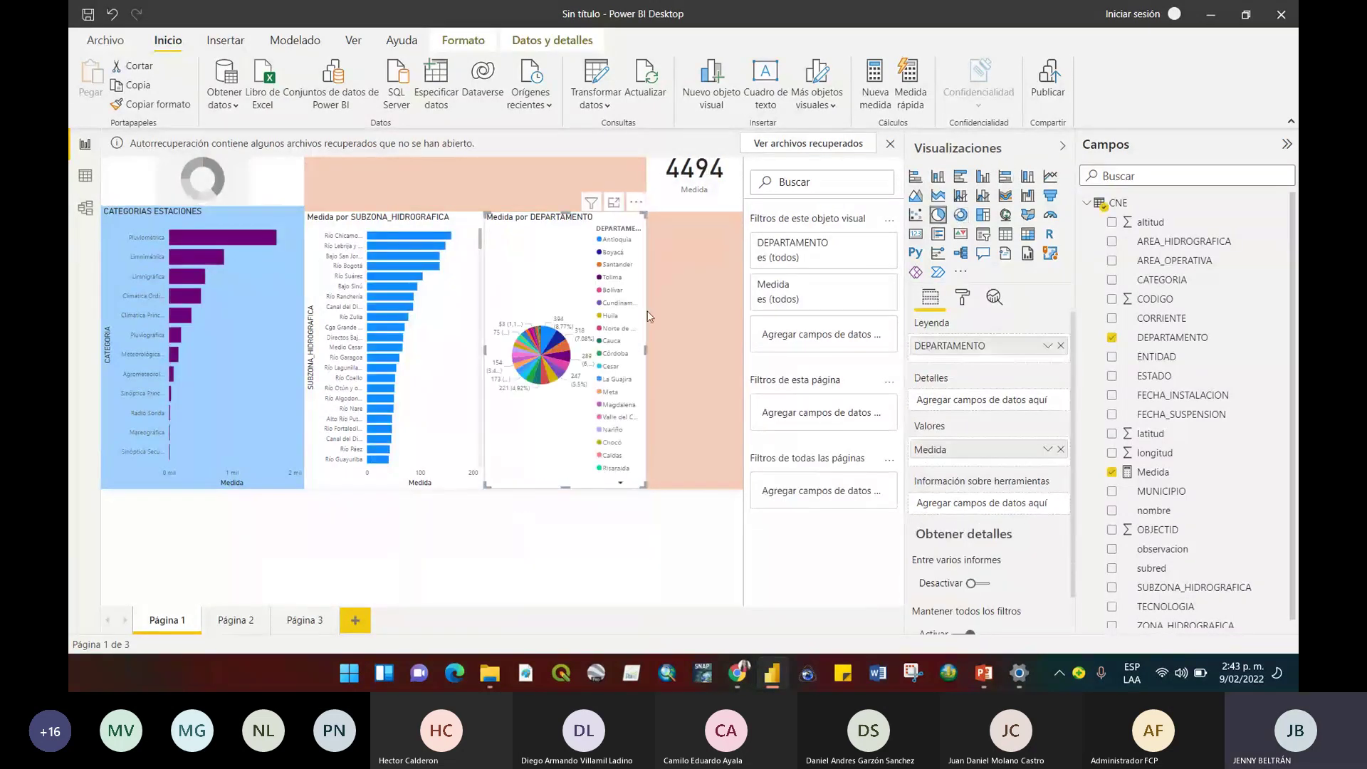
pyautogui.moveTo(646, 212); pyautogui.dragTo(745, 321)
pyautogui.moveTo(710, 173); pyautogui.dragTo(368, 145)
# Delete the empty donut chart from the page.
pyautogui.click(230, 202)
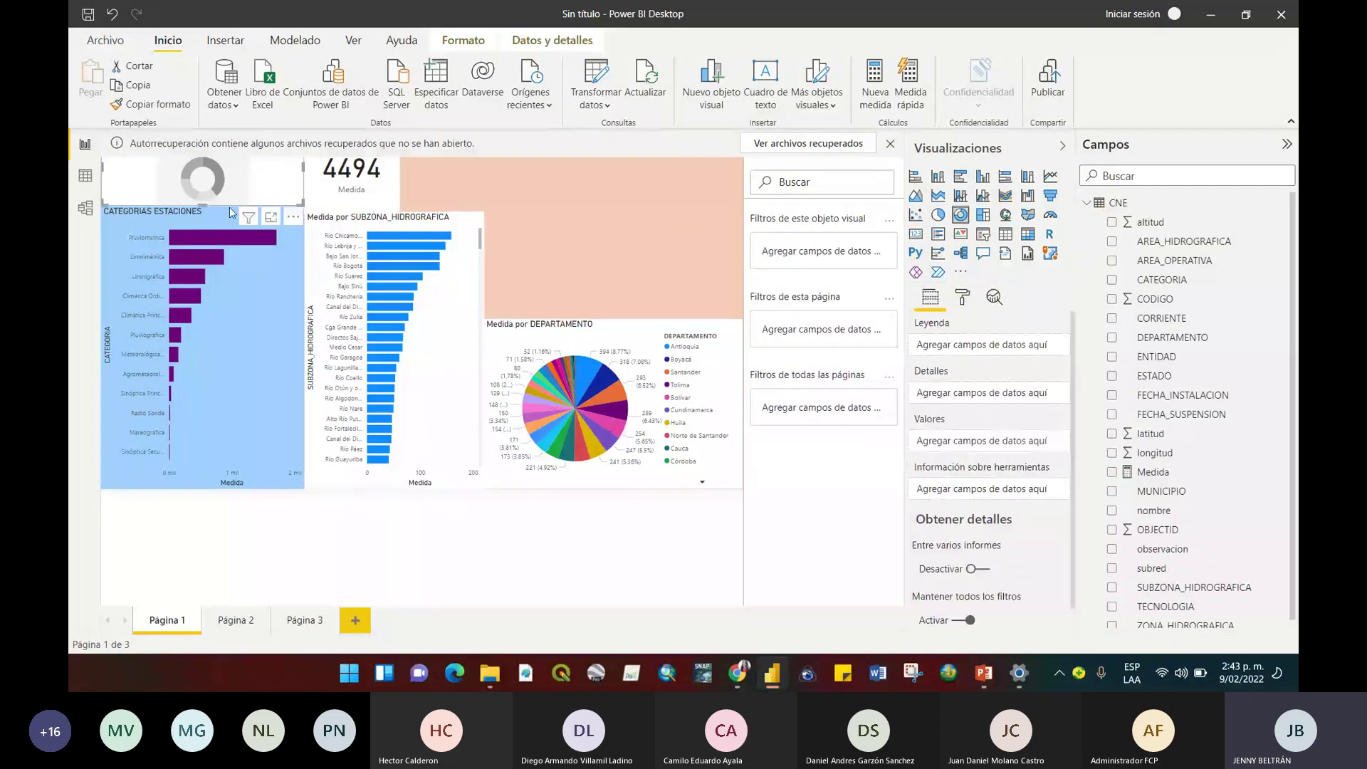
pyautogui.rightClick(237, 195)
pyautogui.click(297, 171)
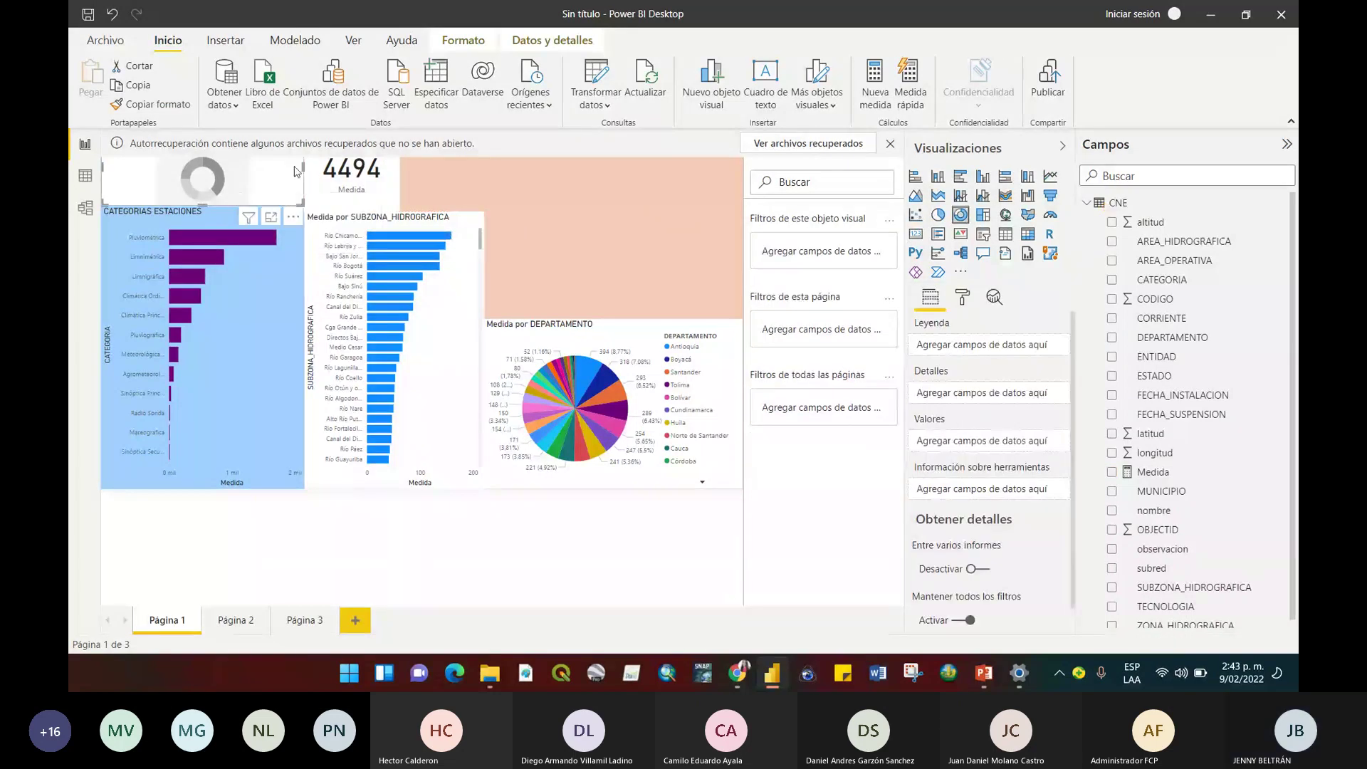
pyautogui.rightClick(297, 171)
pyautogui.click(315, 156)
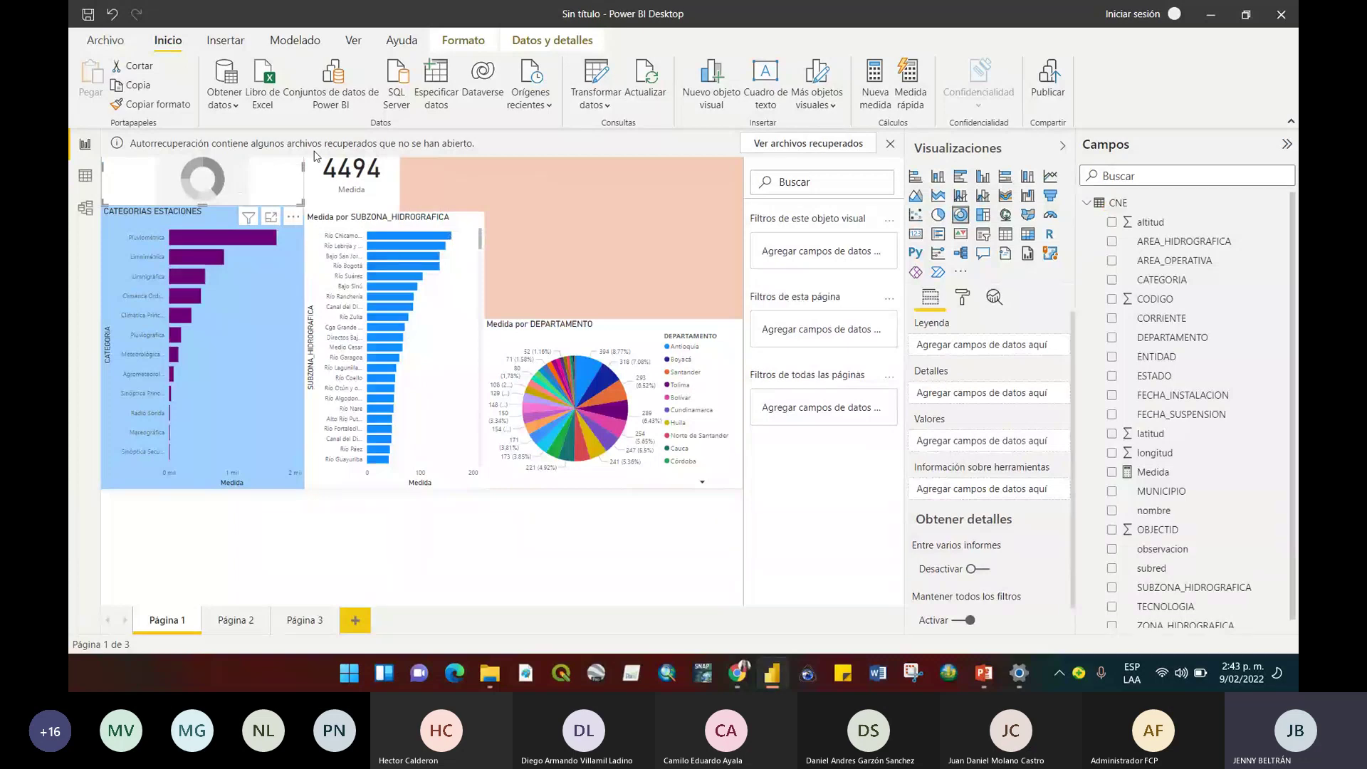
pyautogui.press('Delete')
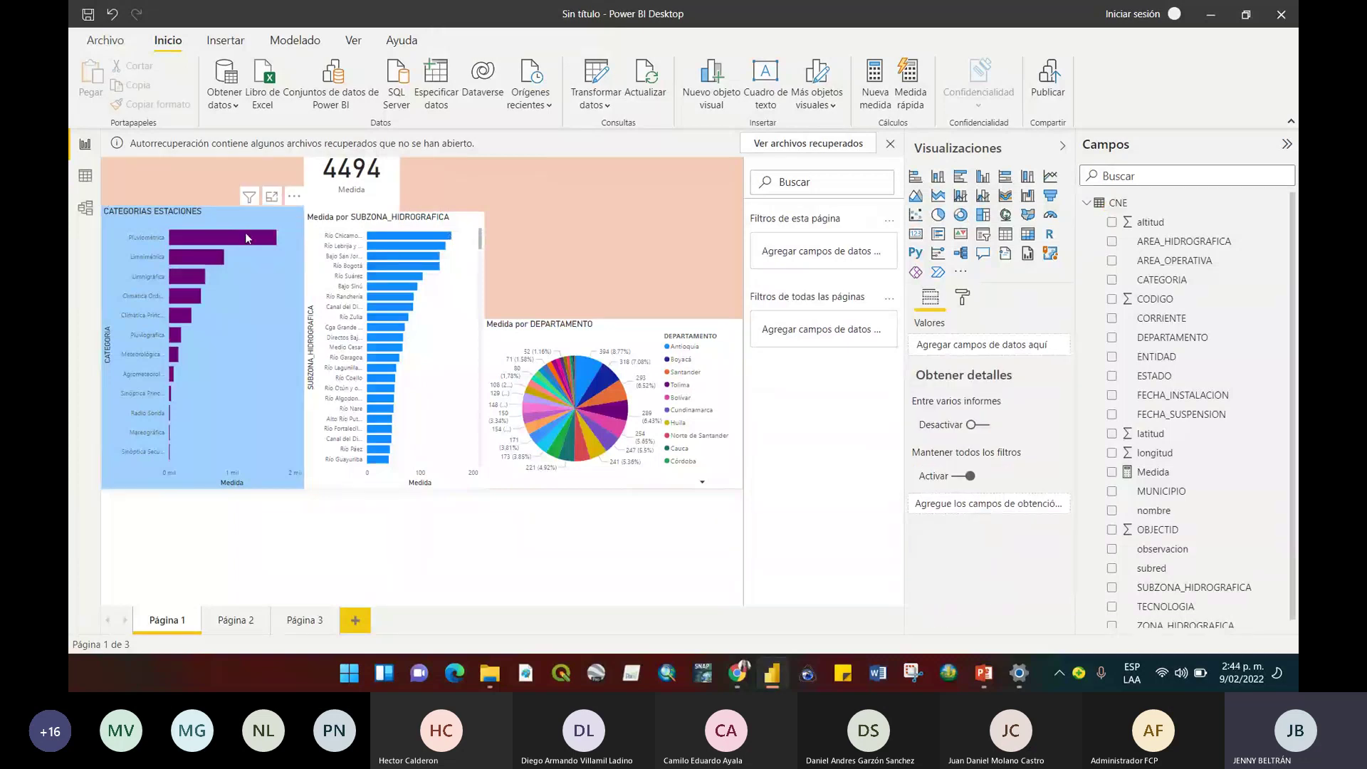
# Extend the category chart to the page top and add a wider treemap of Medida by ENTIDAD.
pyautogui.moveTo(202, 207); pyautogui.dragTo(203, 158)
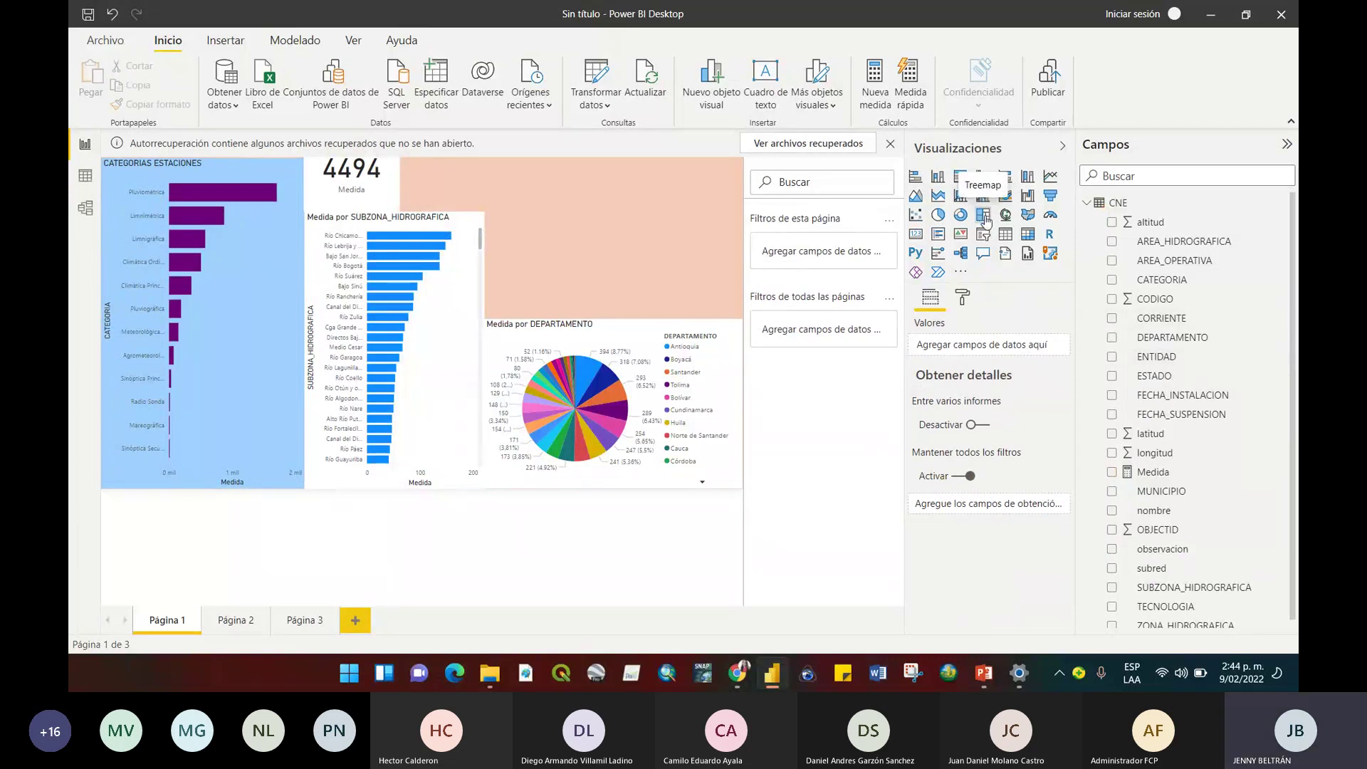
pyautogui.click(984, 215)
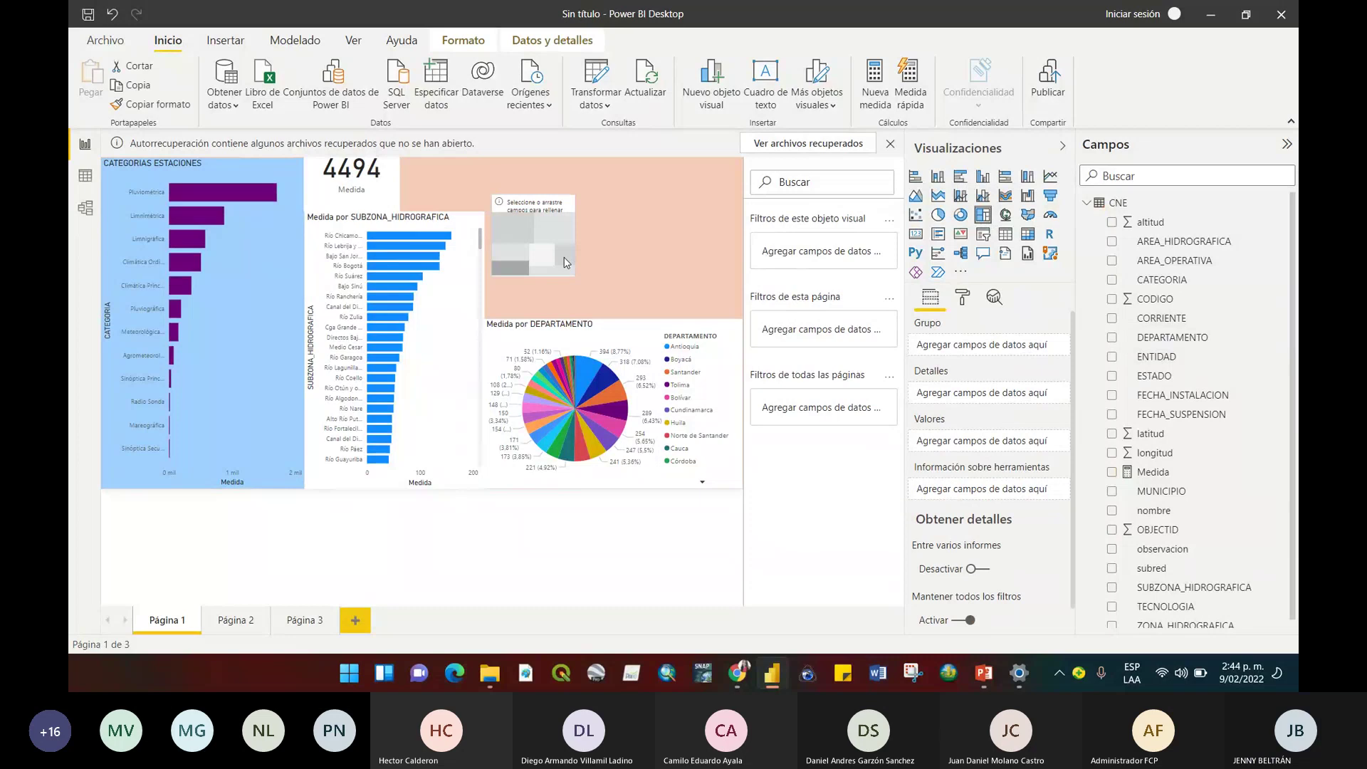
pyautogui.moveTo(569, 292); pyautogui.dragTo(612, 316)
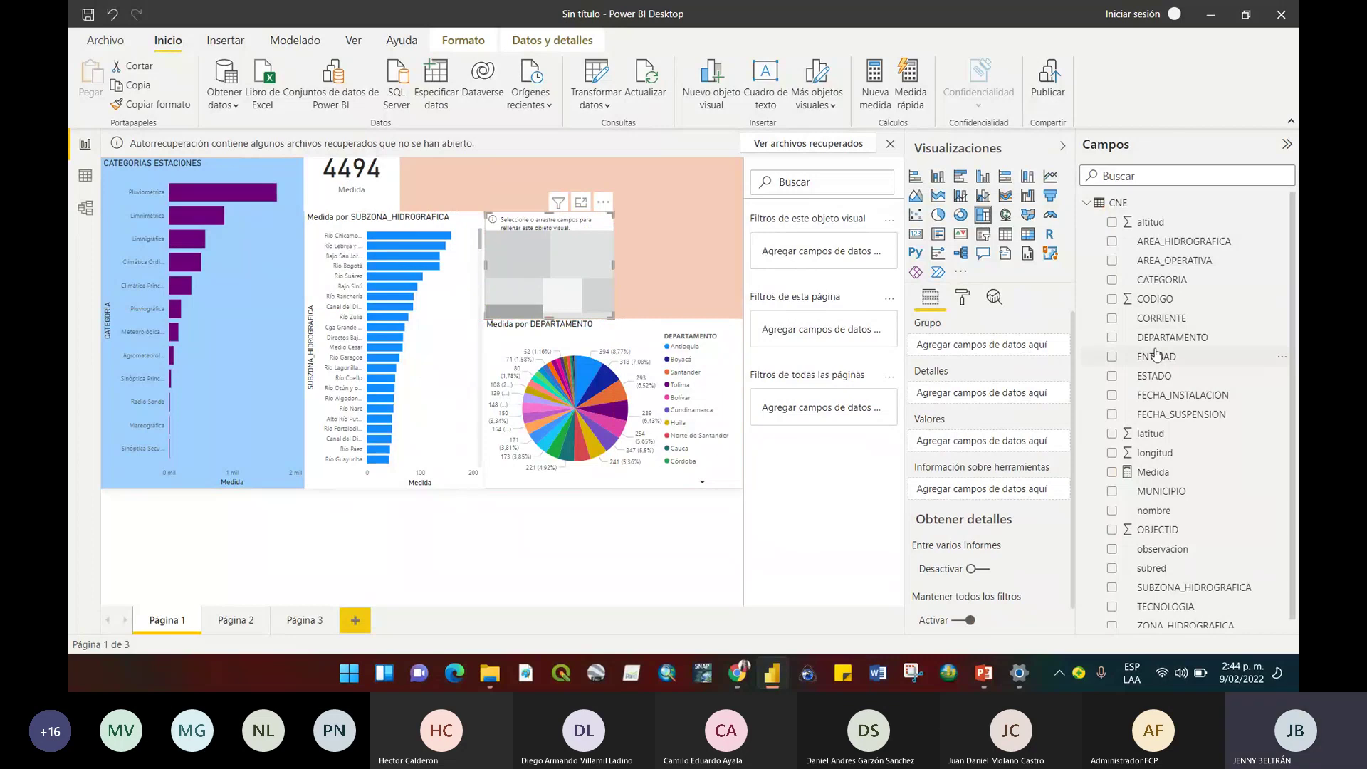
pyautogui.click(1156, 354)
pyautogui.click(1112, 471)
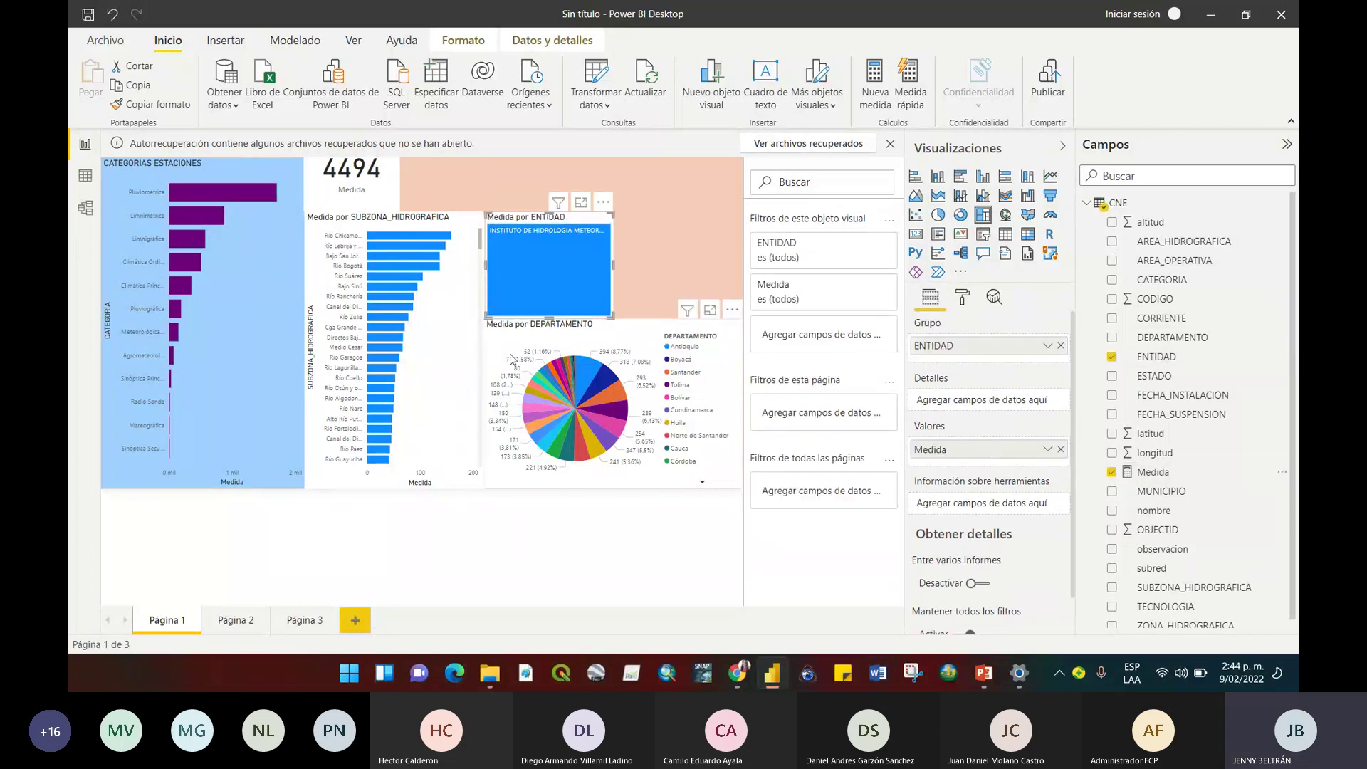
pyautogui.moveTo(612, 264); pyautogui.dragTo(740, 265)
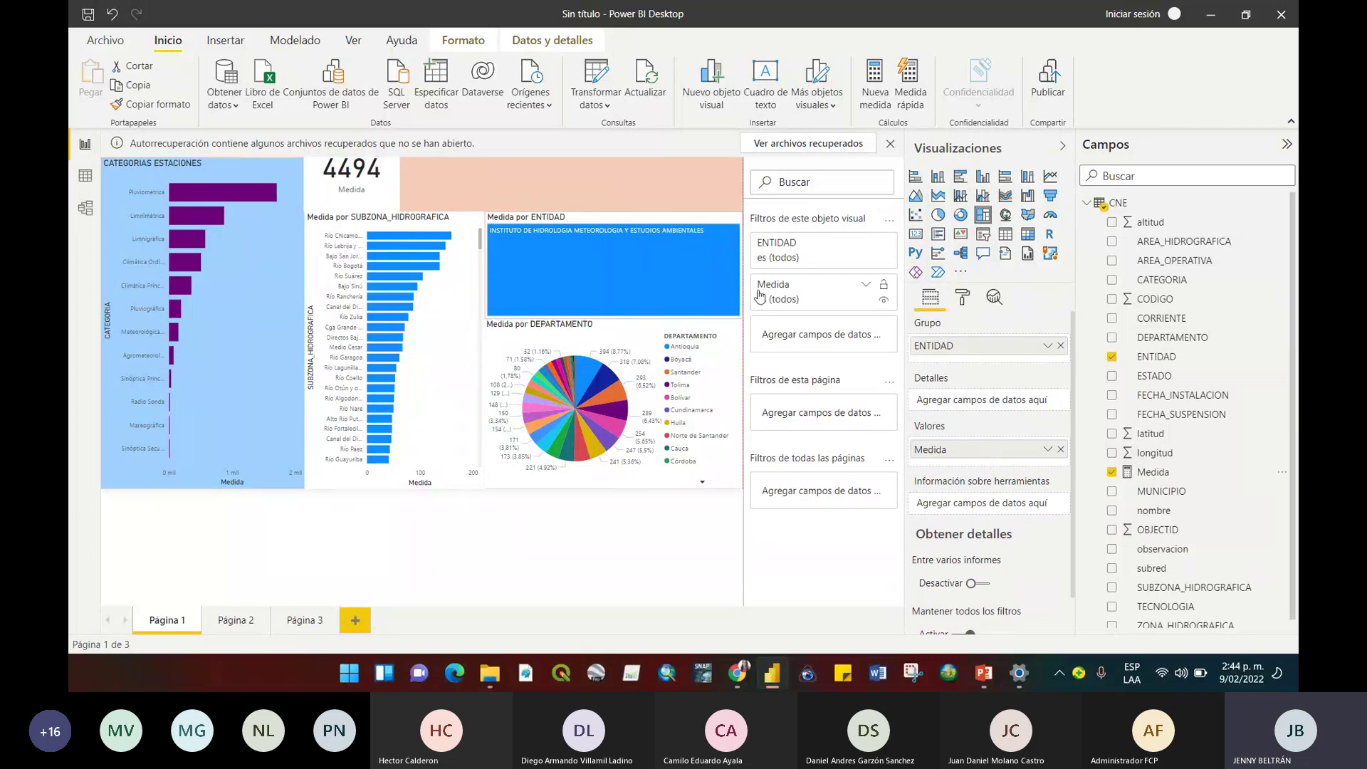
pyautogui.click(584, 542)
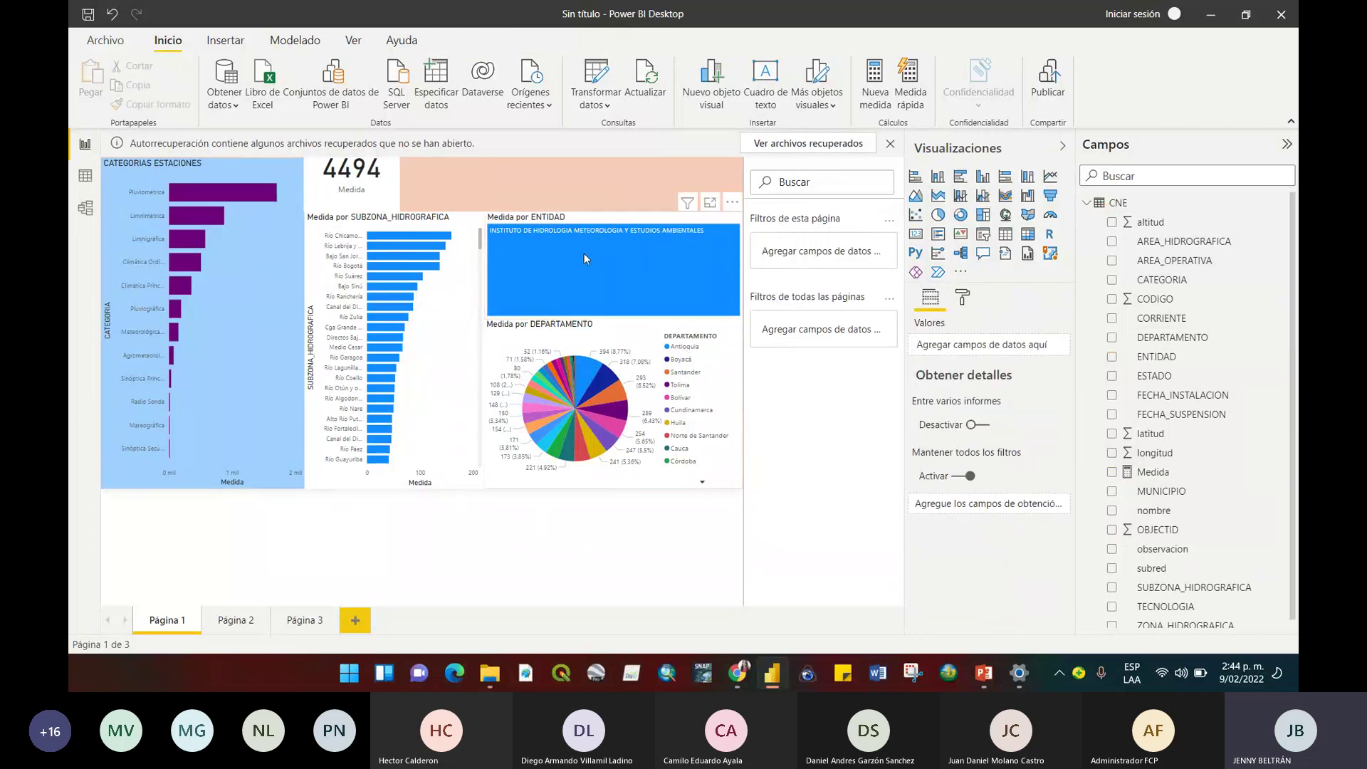
# Shorten the ENTIDAD treemap from its top edge to fit above the pie, then add an empty map.
pyautogui.click(650, 289)
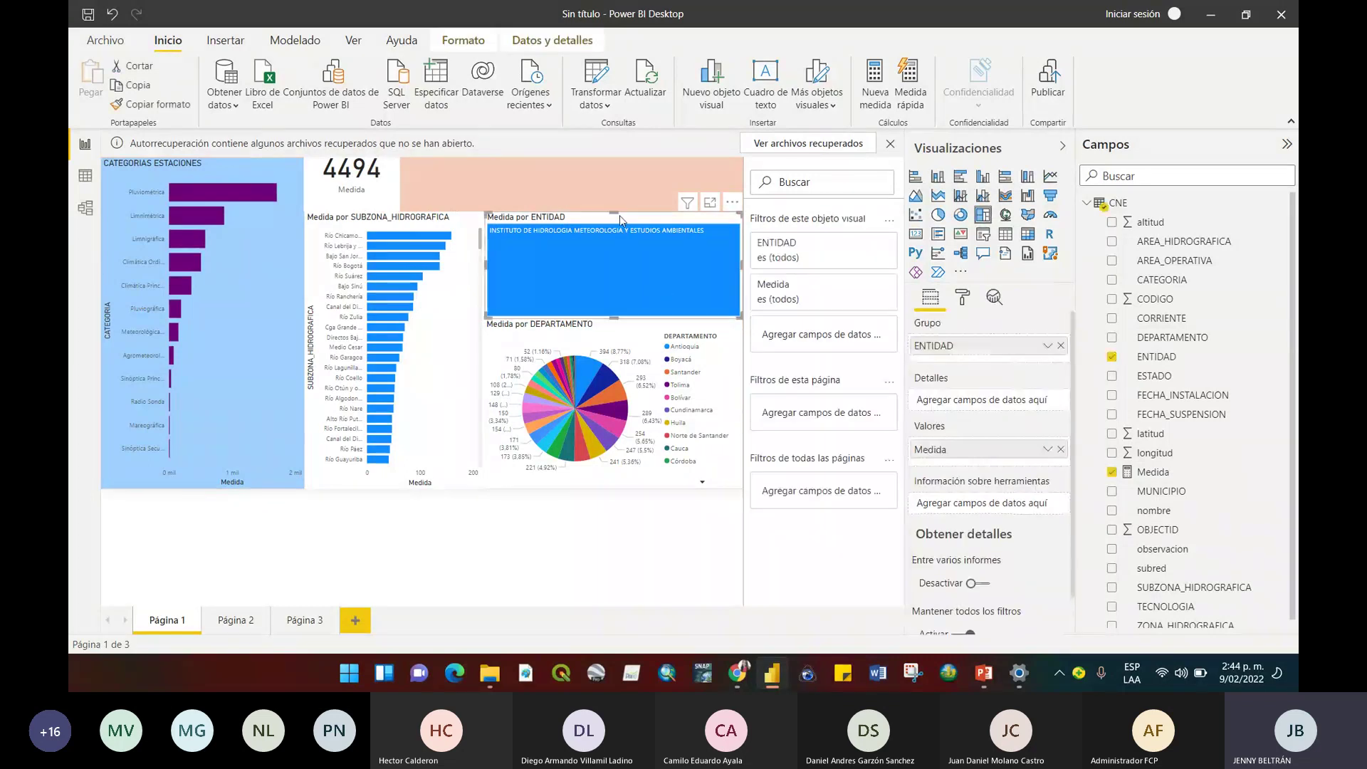
pyautogui.moveTo(620, 216)
pyautogui.mouseDown()
pyautogui.moveTo(610, 263)
pyautogui.moveTo(606, 213)
pyautogui.mouseUp()
pyautogui.click(602, 195)
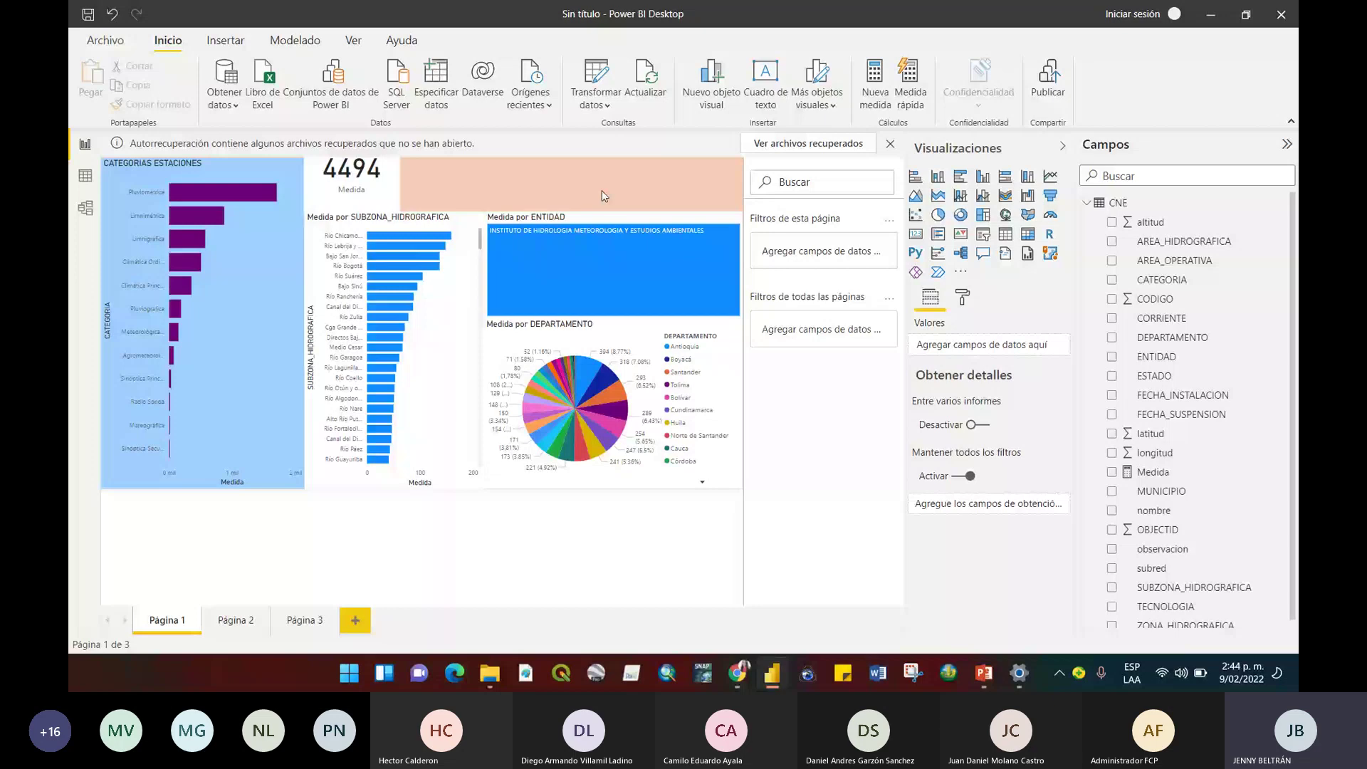
pyautogui.click(611, 215)
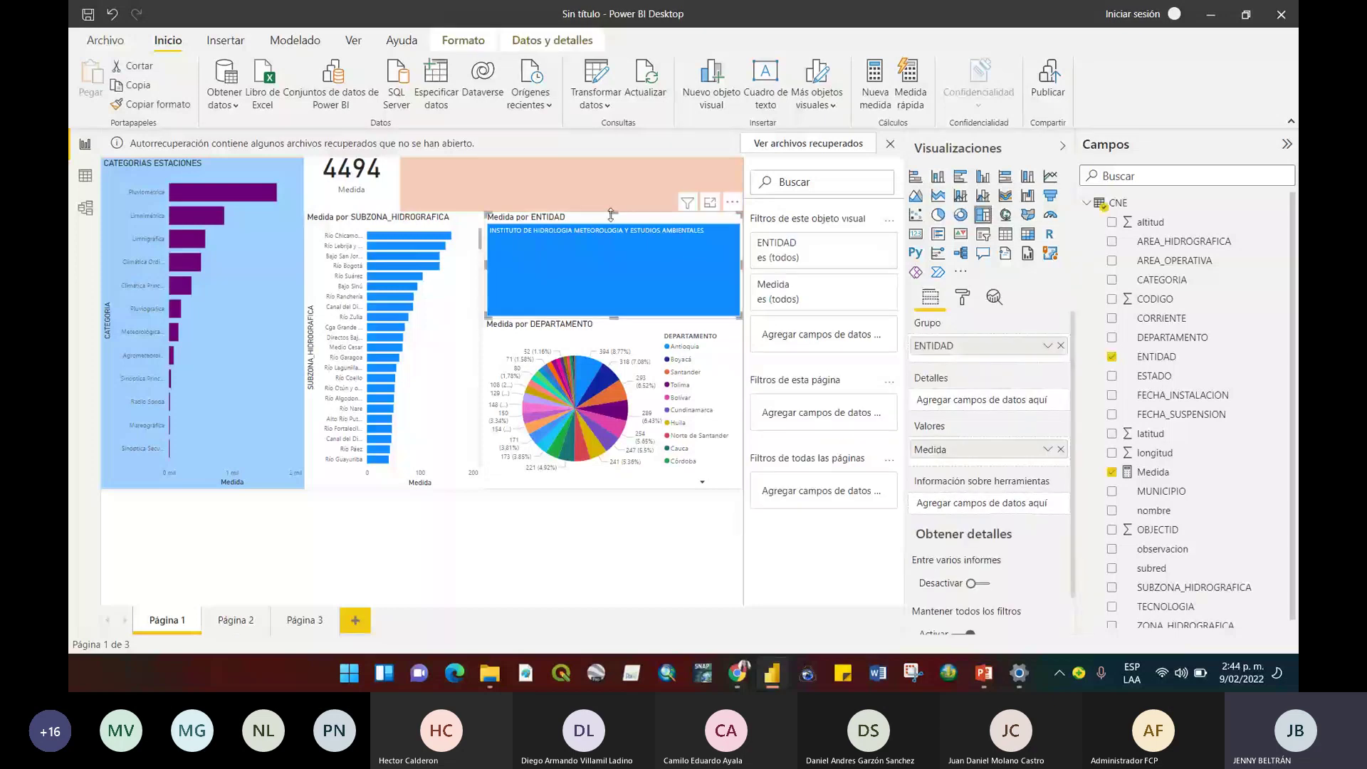
pyautogui.moveTo(611, 215); pyautogui.dragTo(614, 274)
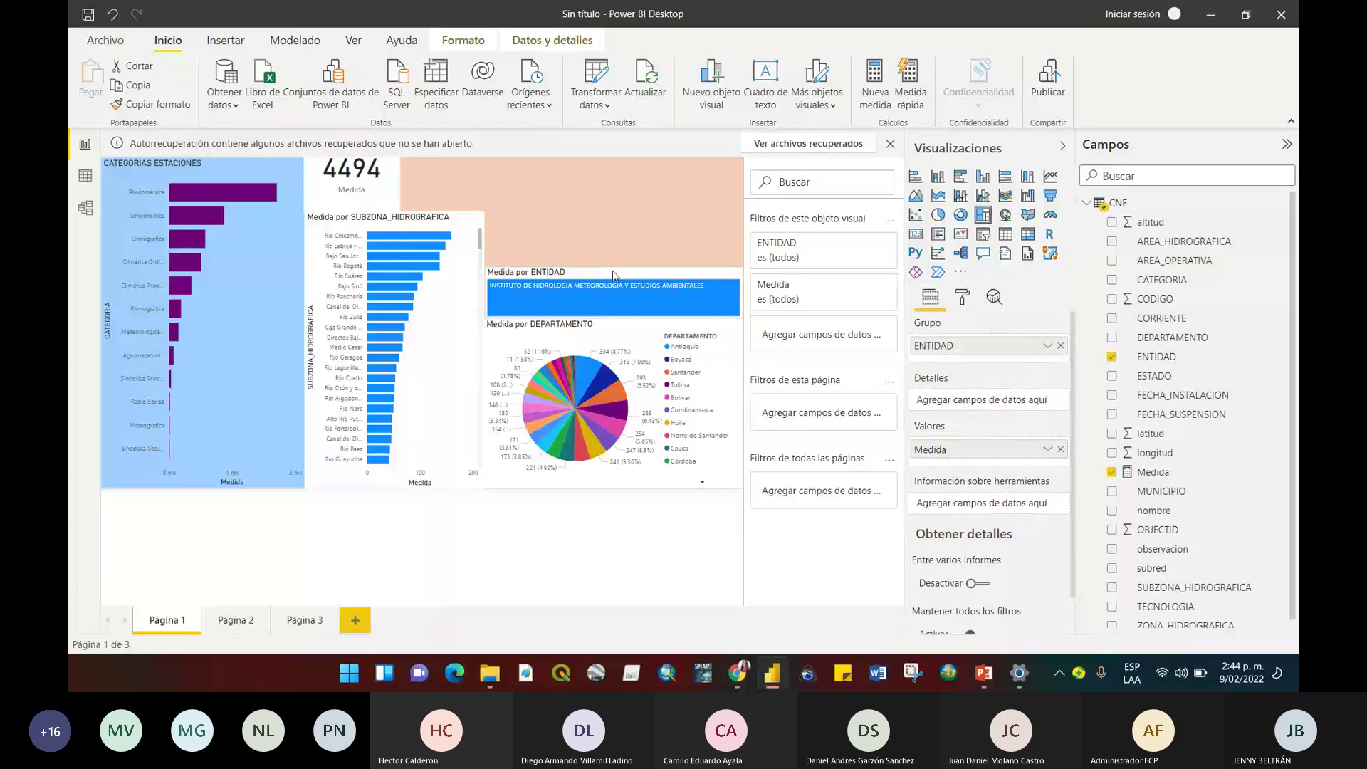
pyautogui.moveTo(614, 275); pyautogui.dragTo(615, 286)
pyautogui.click(662, 239)
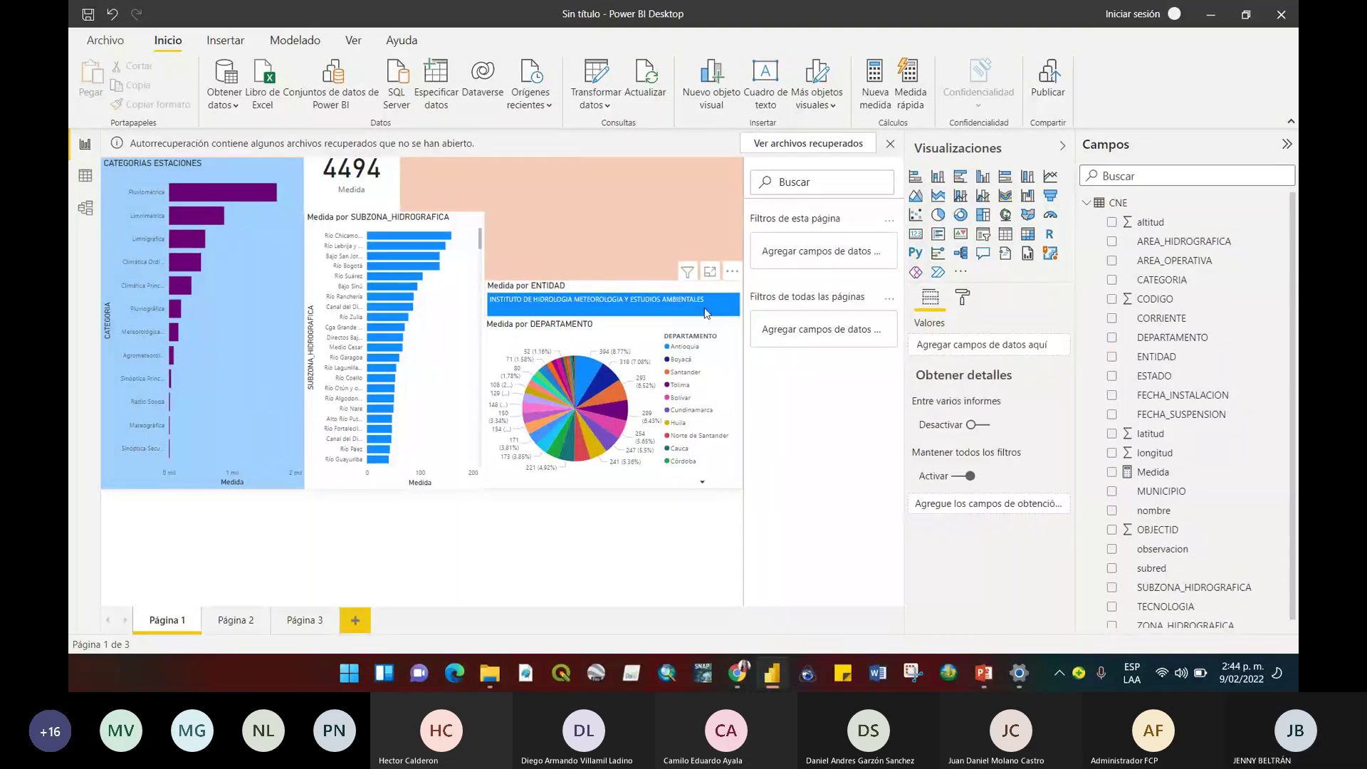
pyautogui.click(1005, 215)
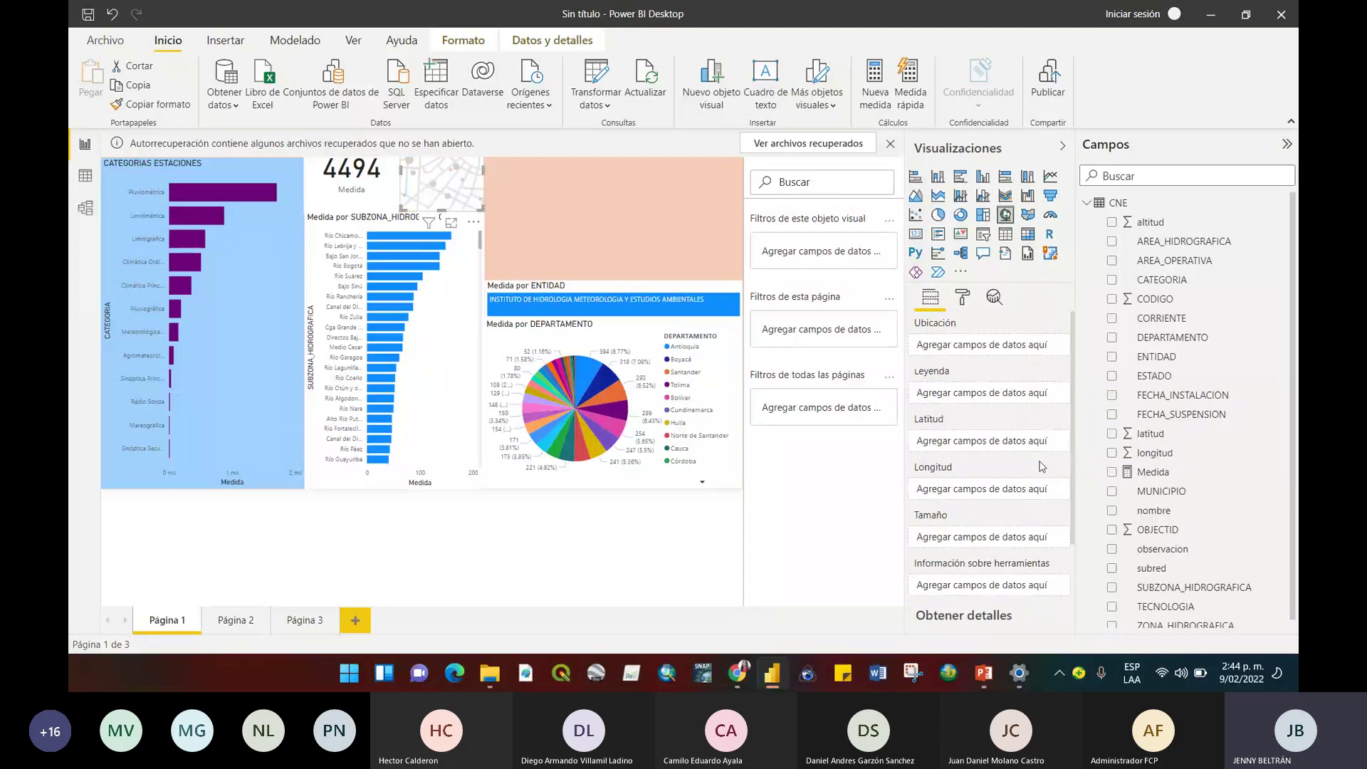
# Plot the stations with latitud and longitud as coordinates and enlarge the map across the page.
pyautogui.click(1111, 434)
pyautogui.moveTo(1154, 453); pyautogui.dragTo(986, 492)
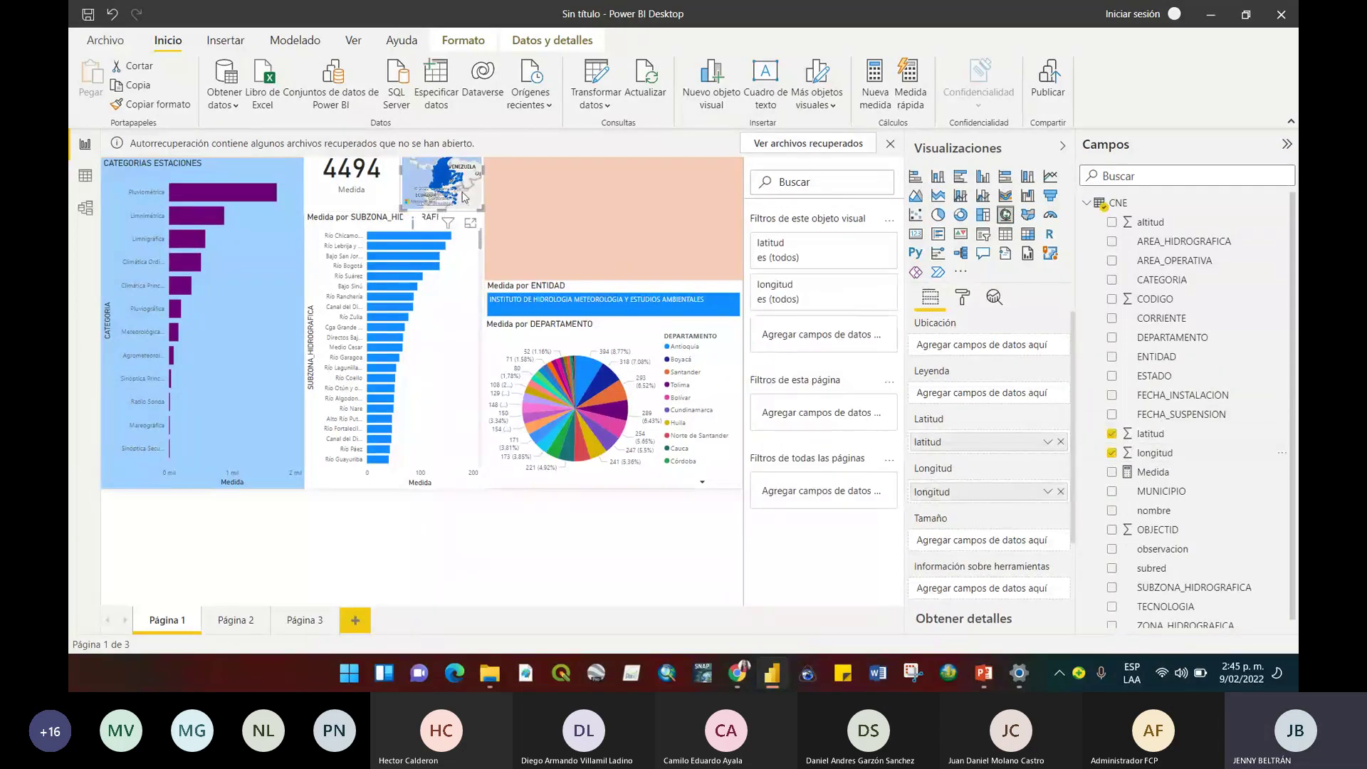
pyautogui.moveTo(483, 210); pyautogui.dragTo(690, 400)
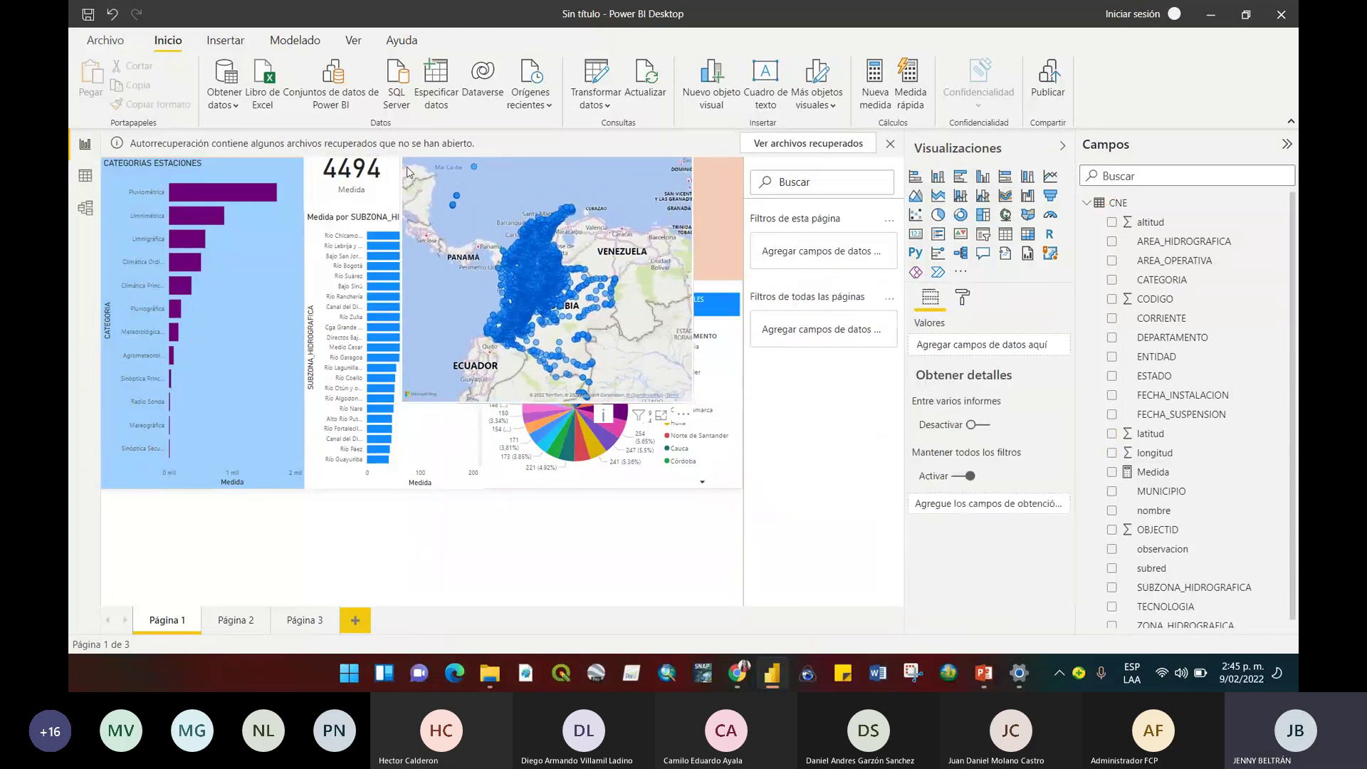
pyautogui.click(413, 264)
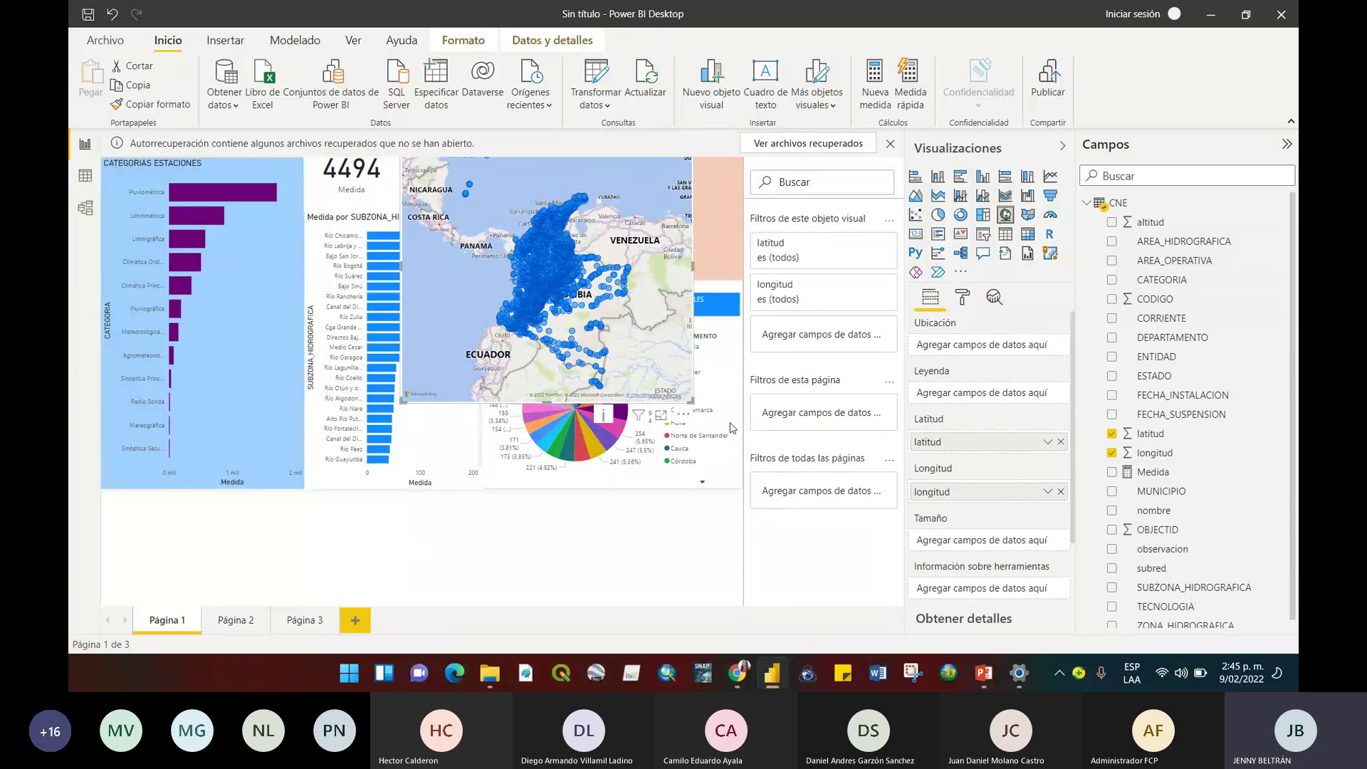
pyautogui.moveTo(730, 427); pyautogui.dragTo(732, 426)
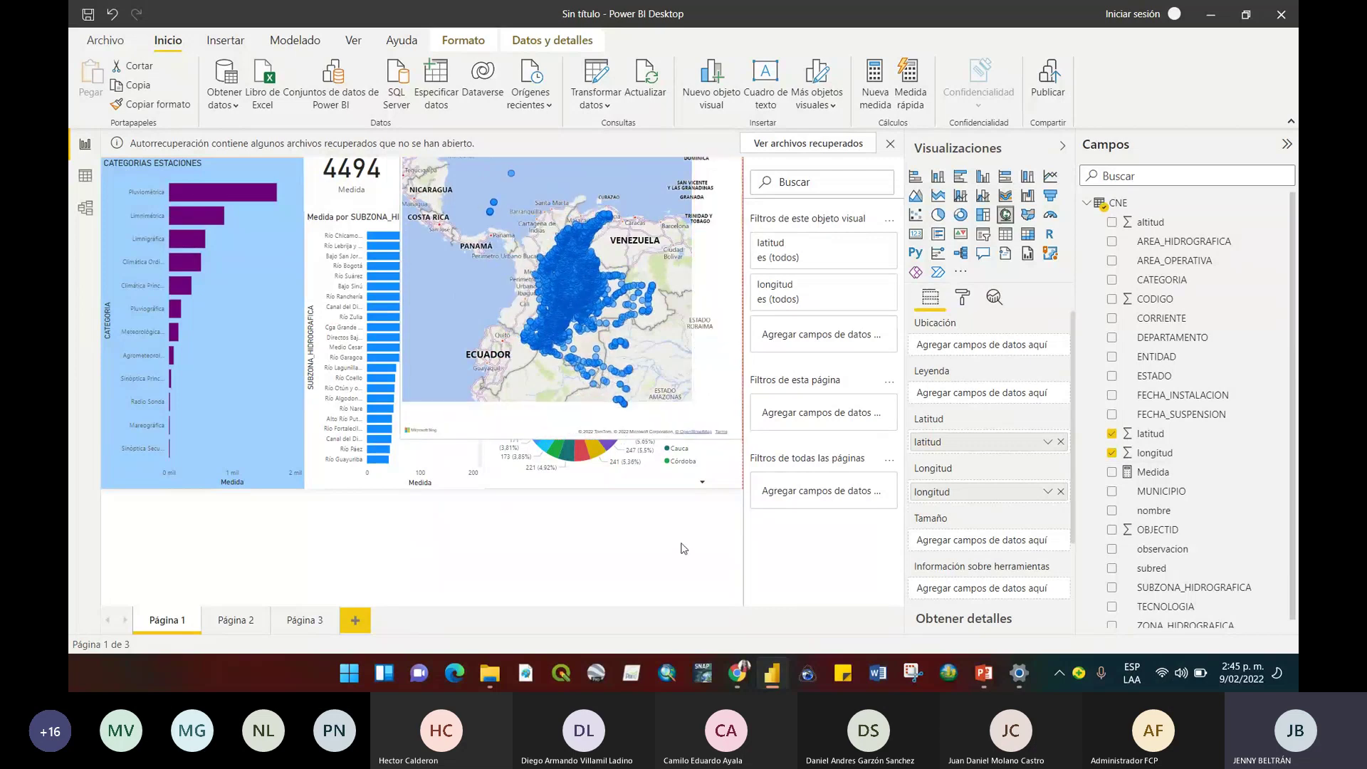
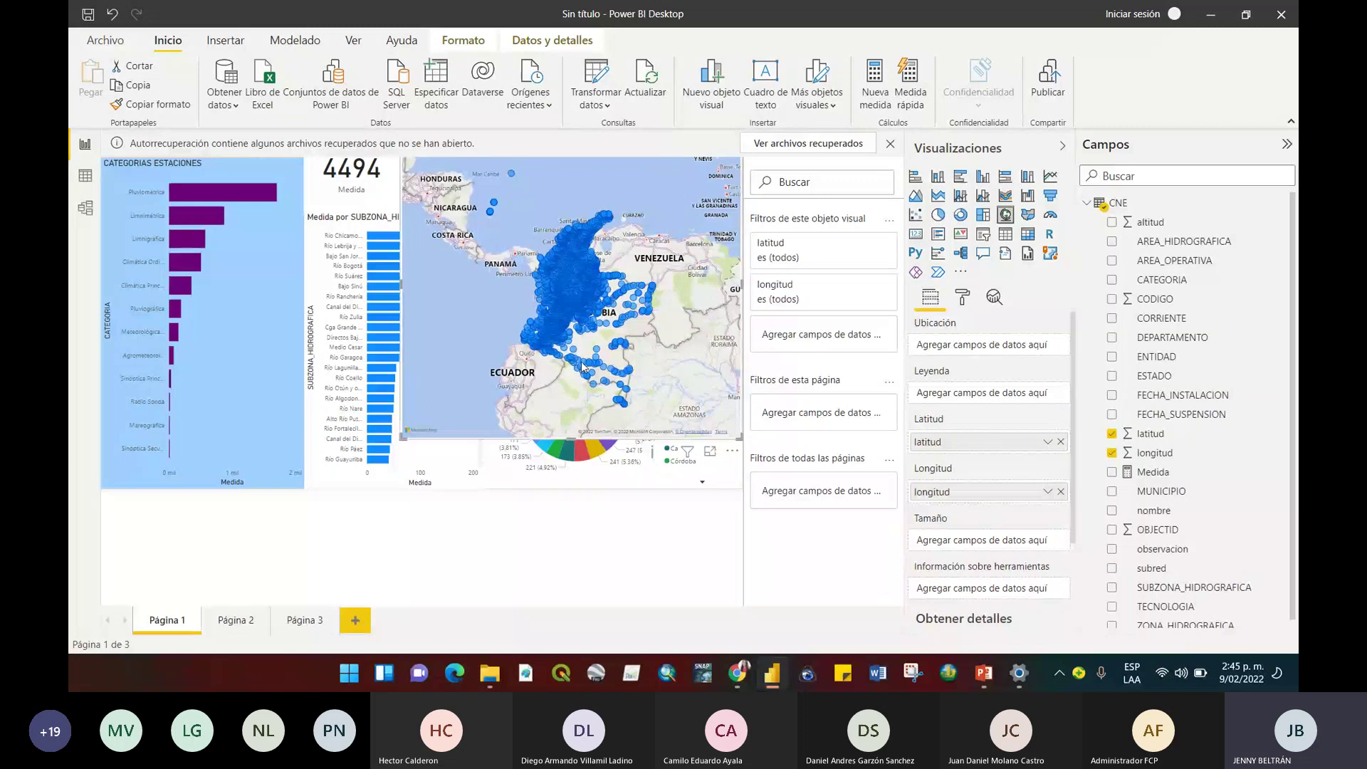
# Select a single station on the map so the card filters down to 2.
pyautogui.click(610, 325)
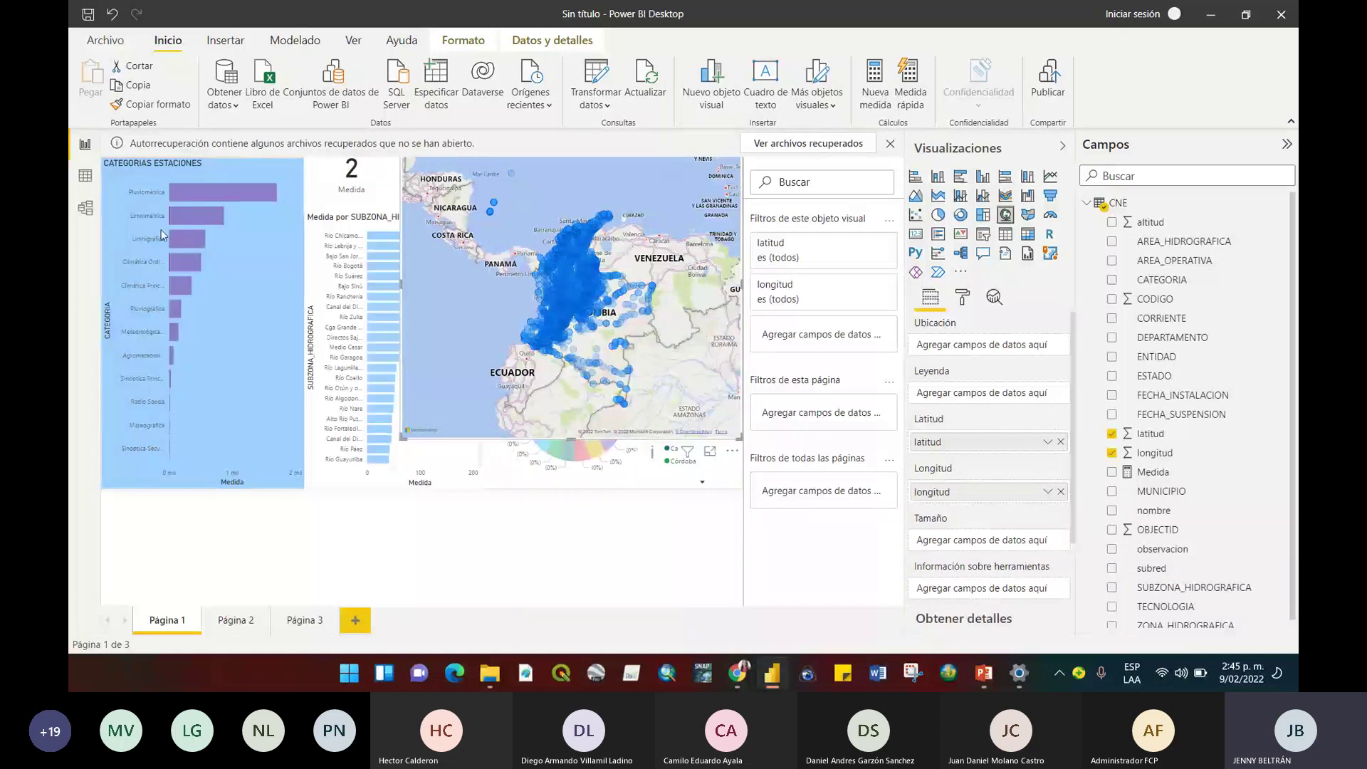
# Resize the station map from its corner to fit above the entity and department visuals.
pyautogui.moveTo(403, 436); pyautogui.dragTo(544, 263)
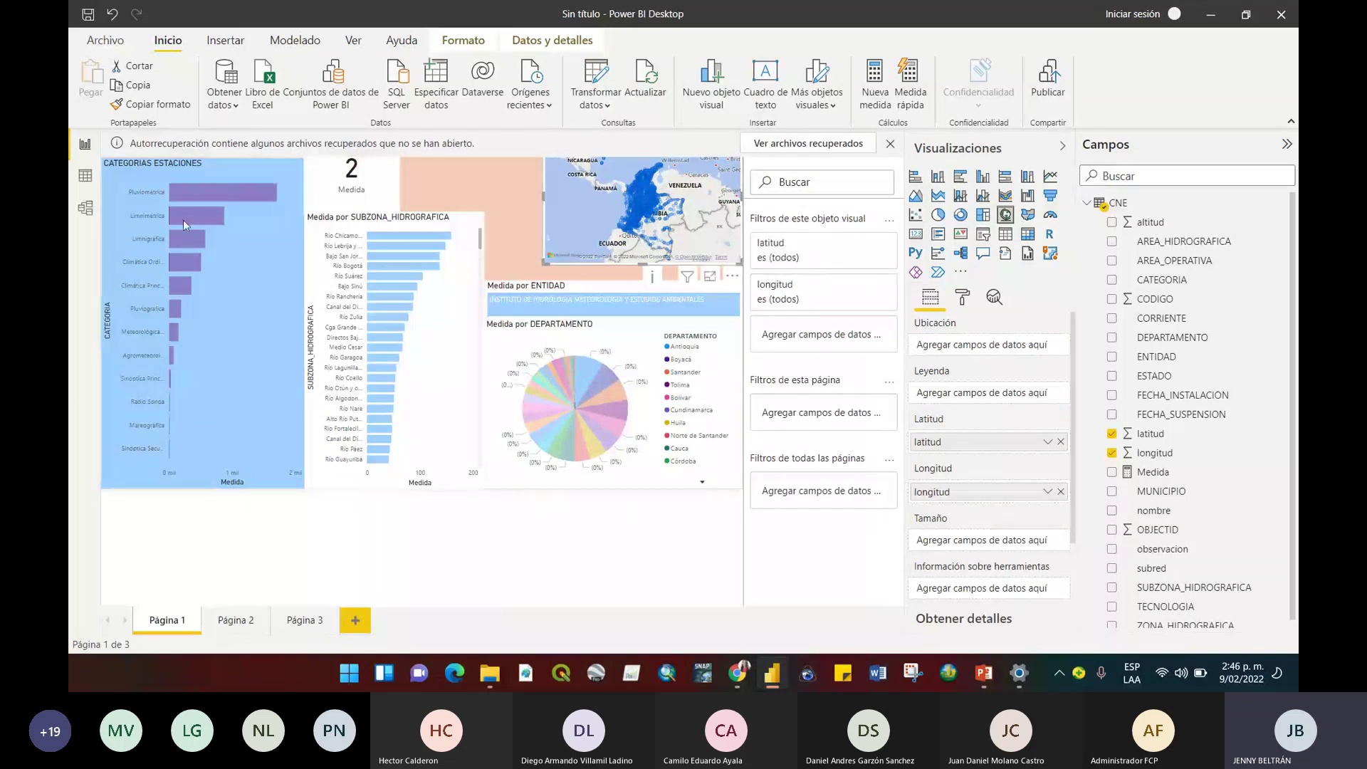
pyautogui.moveTo(196, 275)
pyautogui.moveTo(545, 264); pyautogui.dragTo(476, 280)
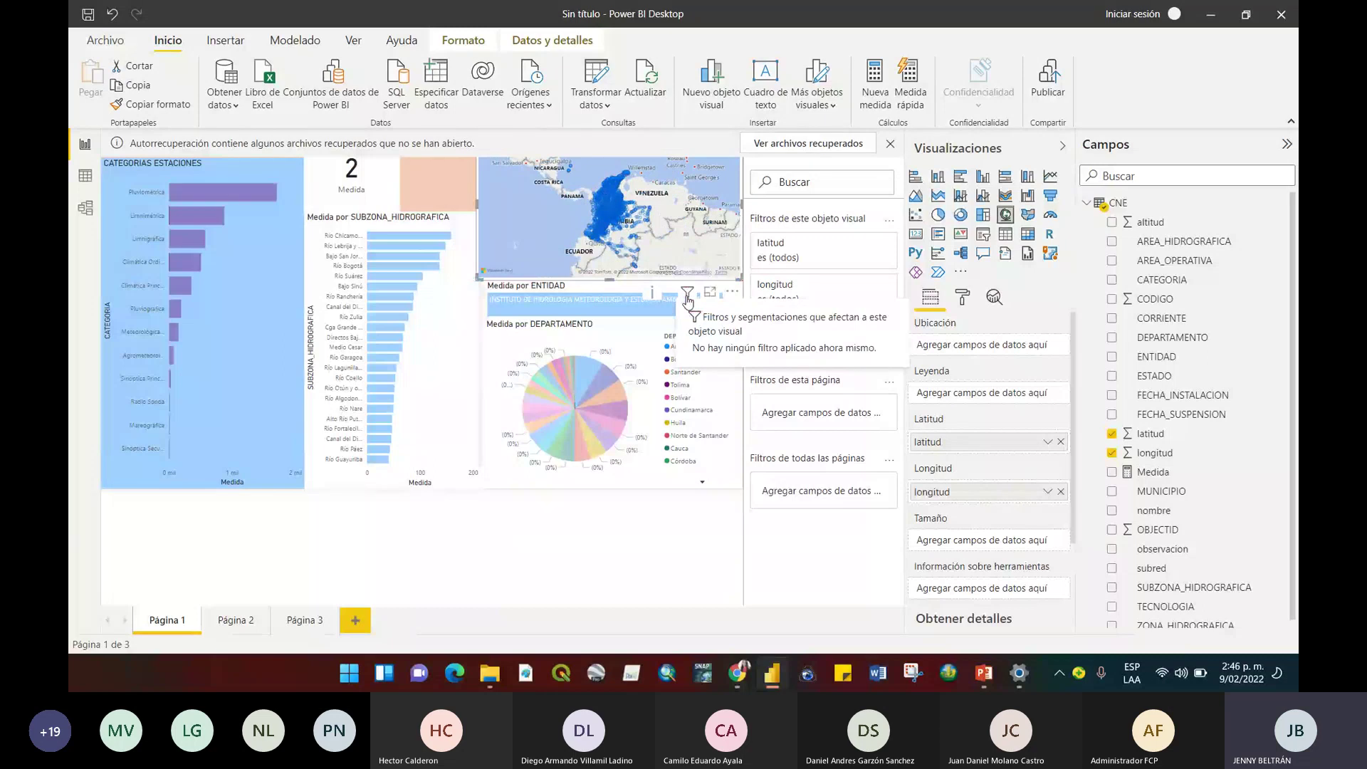
# Zoom and pan the map onto Colombia, trimming its width, with the card back at 4494.
pyautogui.scroll(1, 649, 204)
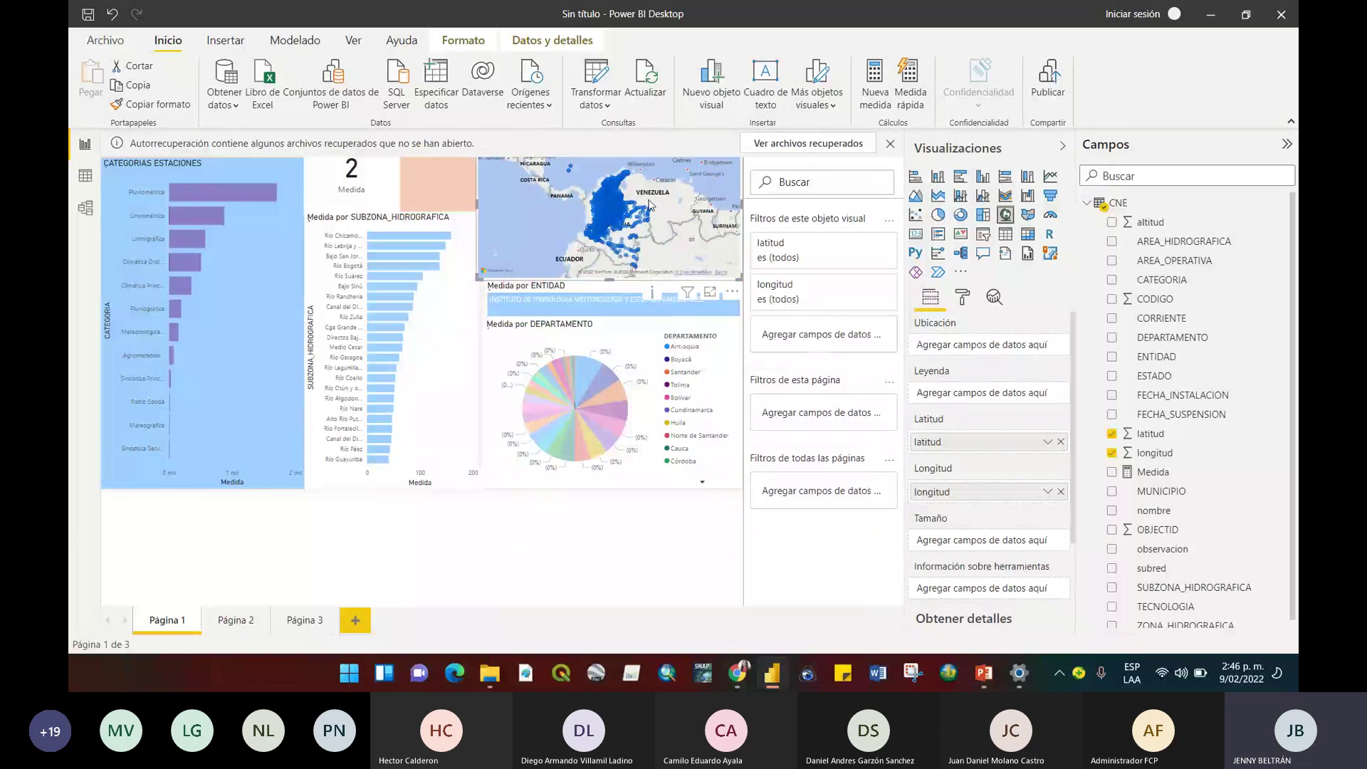
pyautogui.scroll(2, 648, 204)
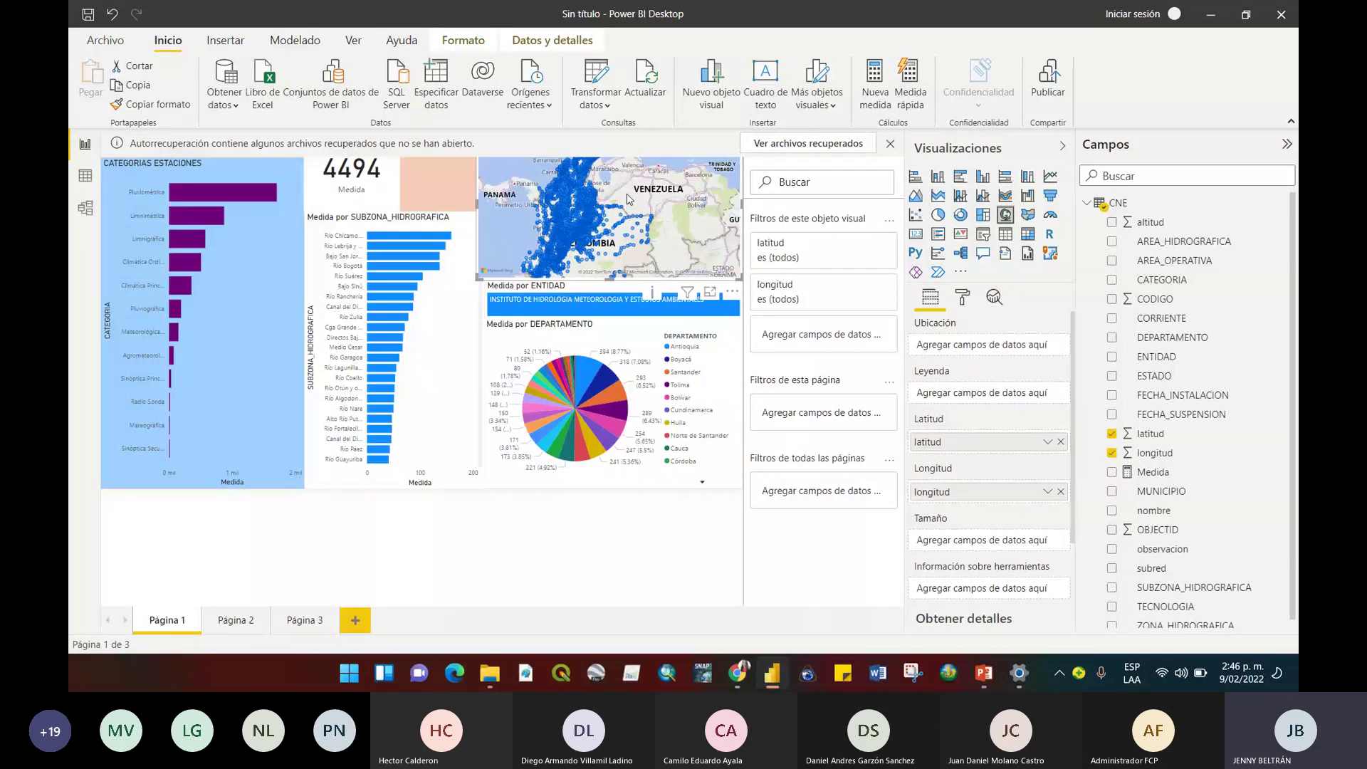
pyautogui.scroll(1, 628, 199)
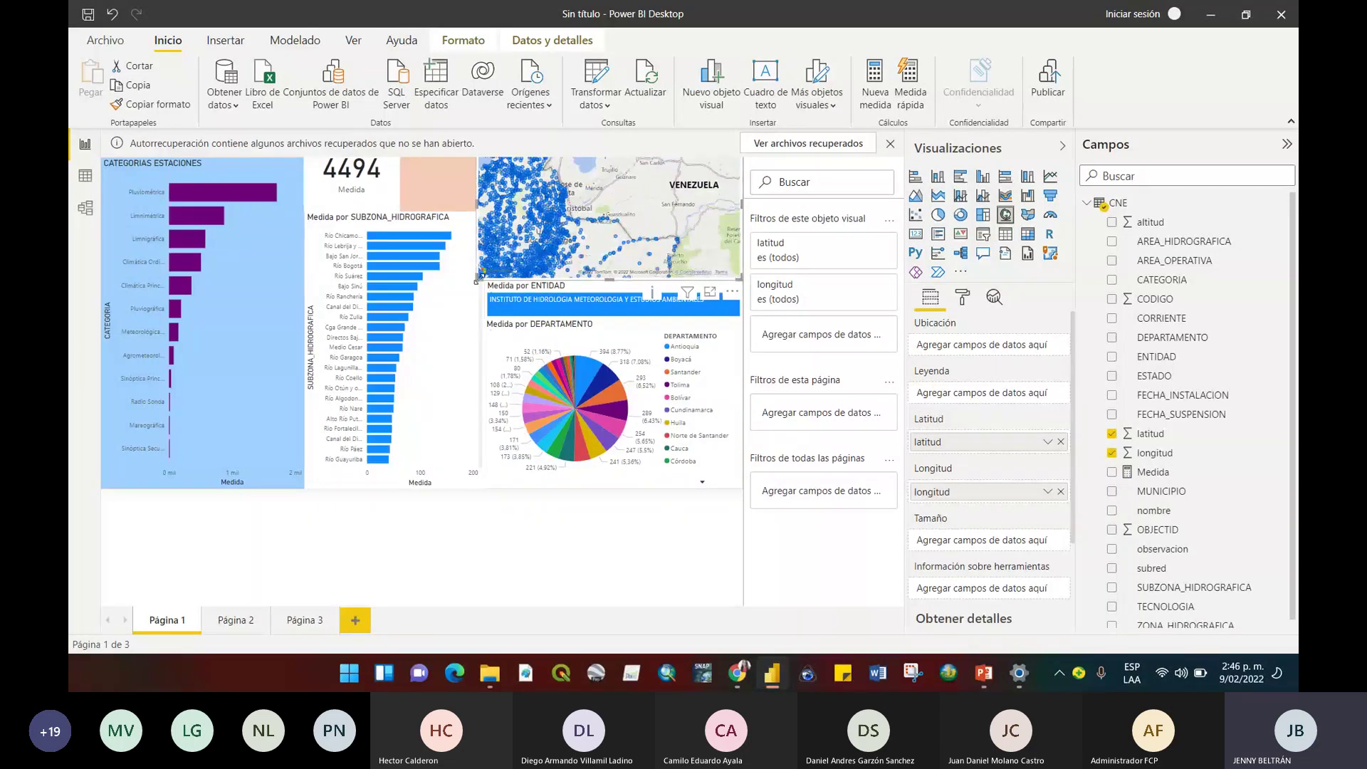
pyautogui.moveTo(476, 281); pyautogui.dragTo(509, 273)
pyautogui.scroll(-2, 641, 238)
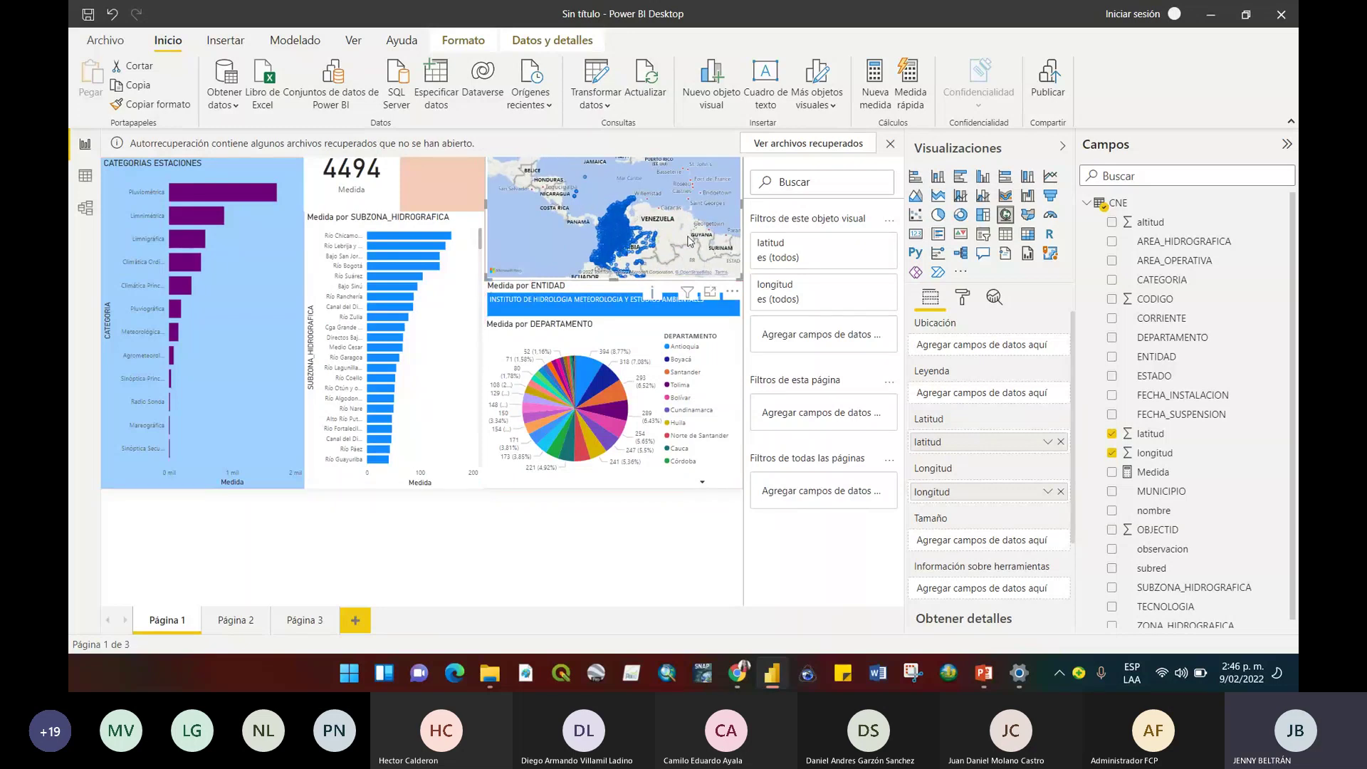
pyautogui.moveTo(689, 241); pyautogui.dragTo(665, 215)
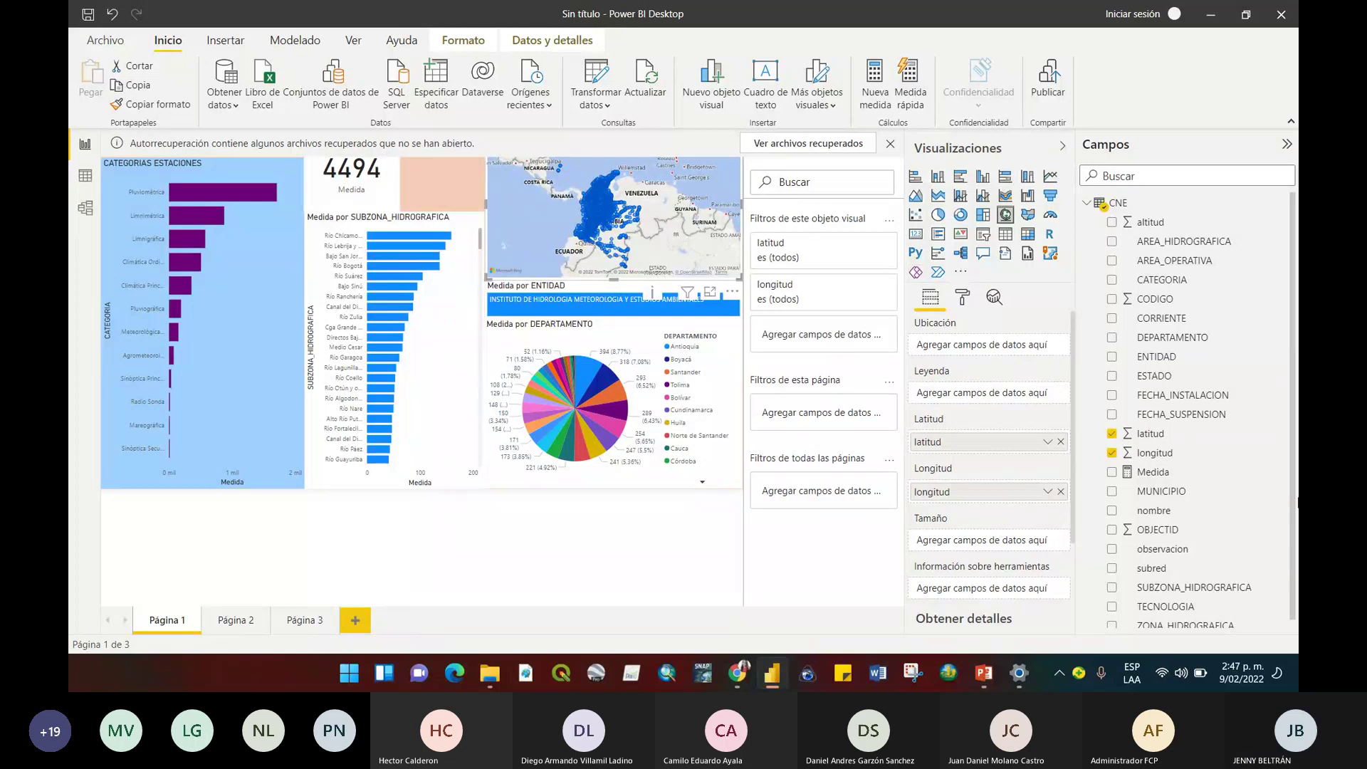
pyautogui.scroll(-1, 1290, 507)
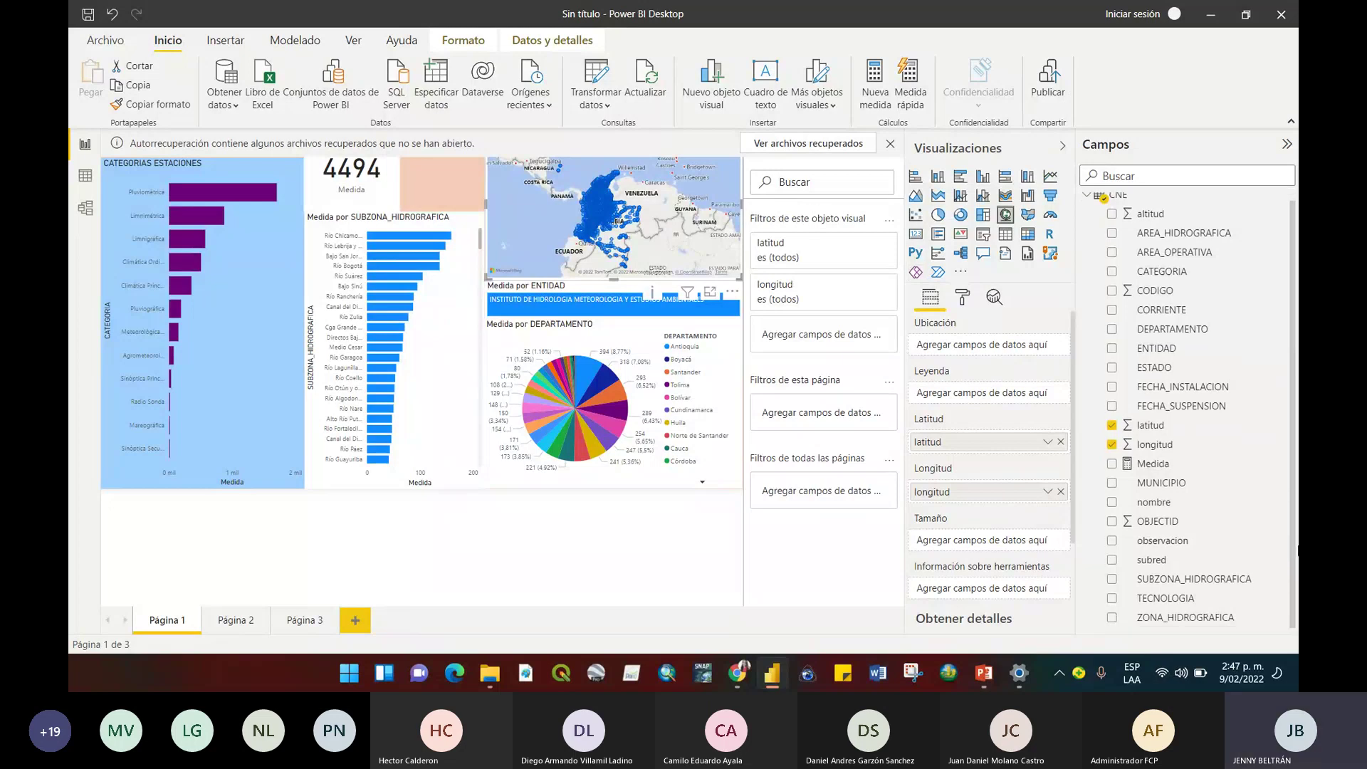
# Filter the report to the Antioquia department so the card shows 394.
pyautogui.click(587, 374)
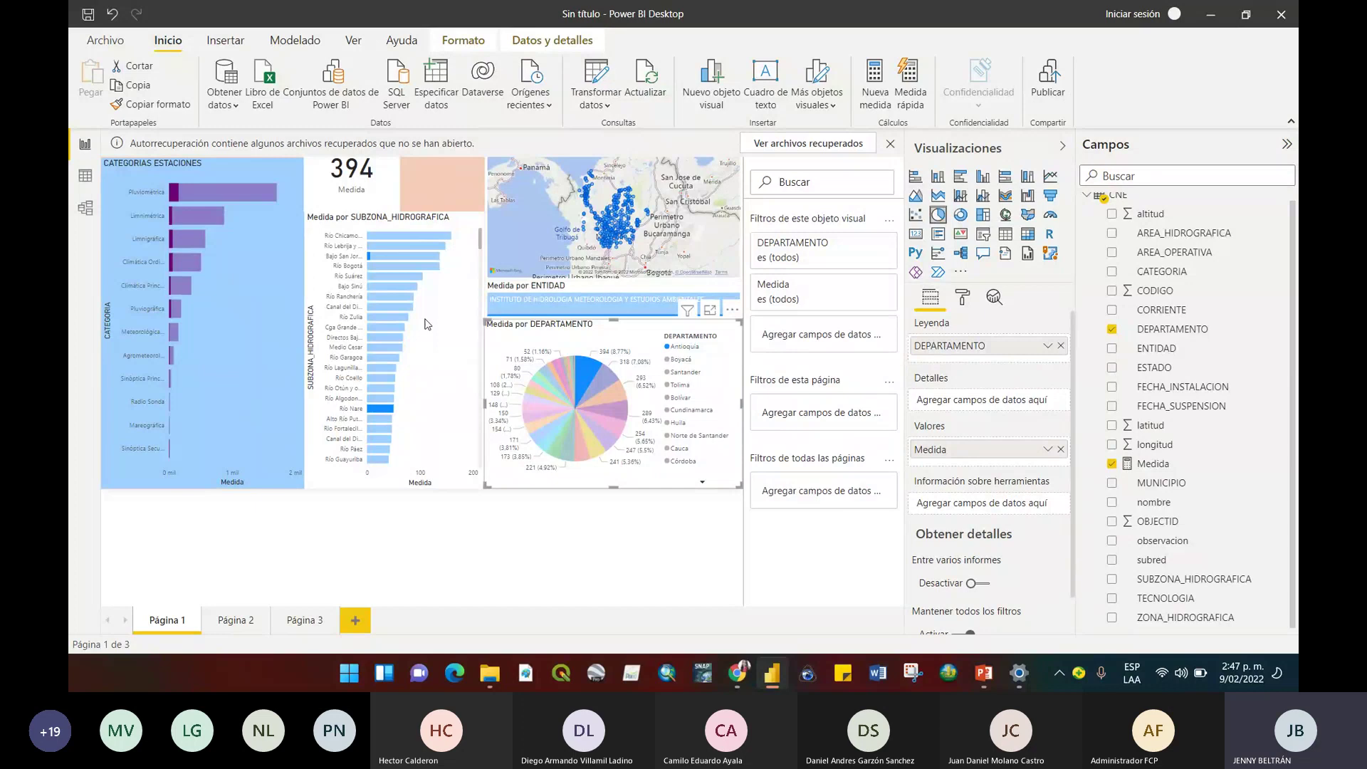
pyautogui.scroll(-3, 453, 313)
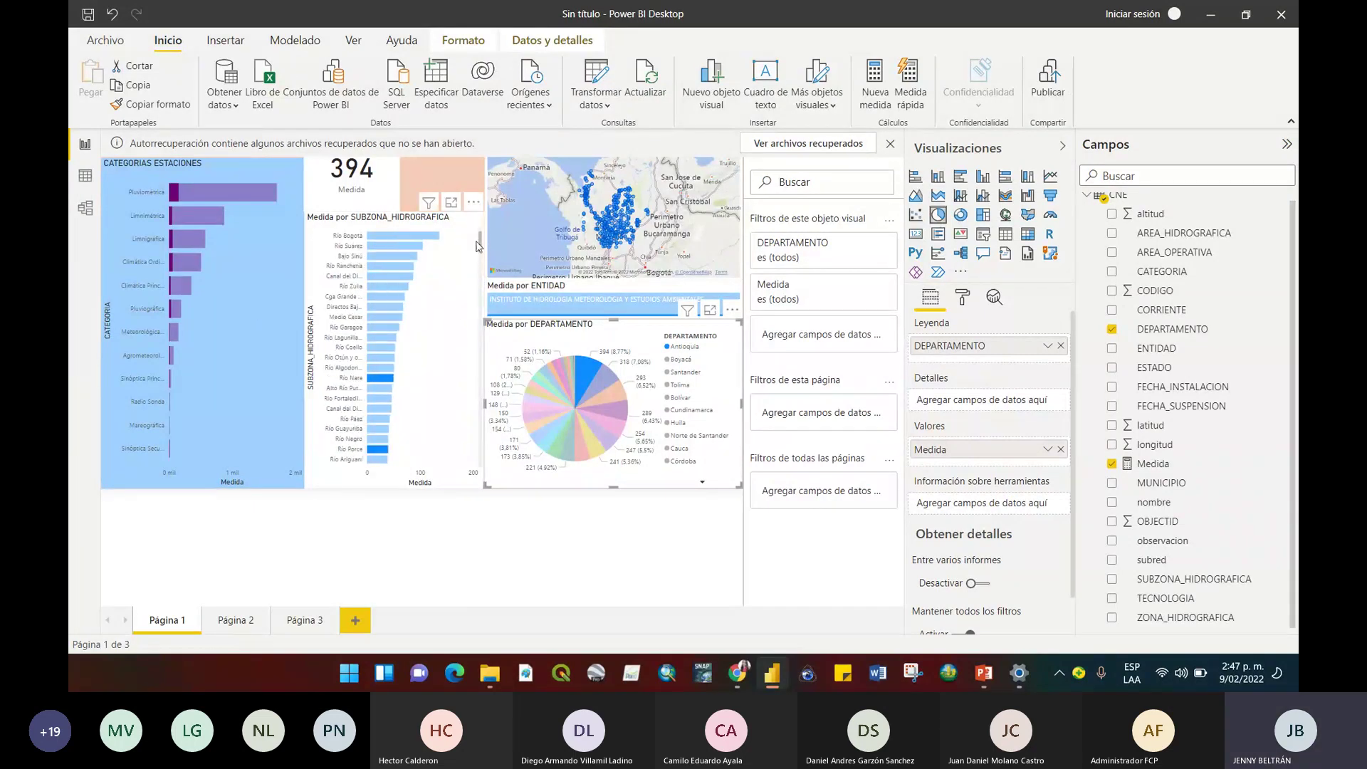
pyautogui.scroll(3, 476, 245)
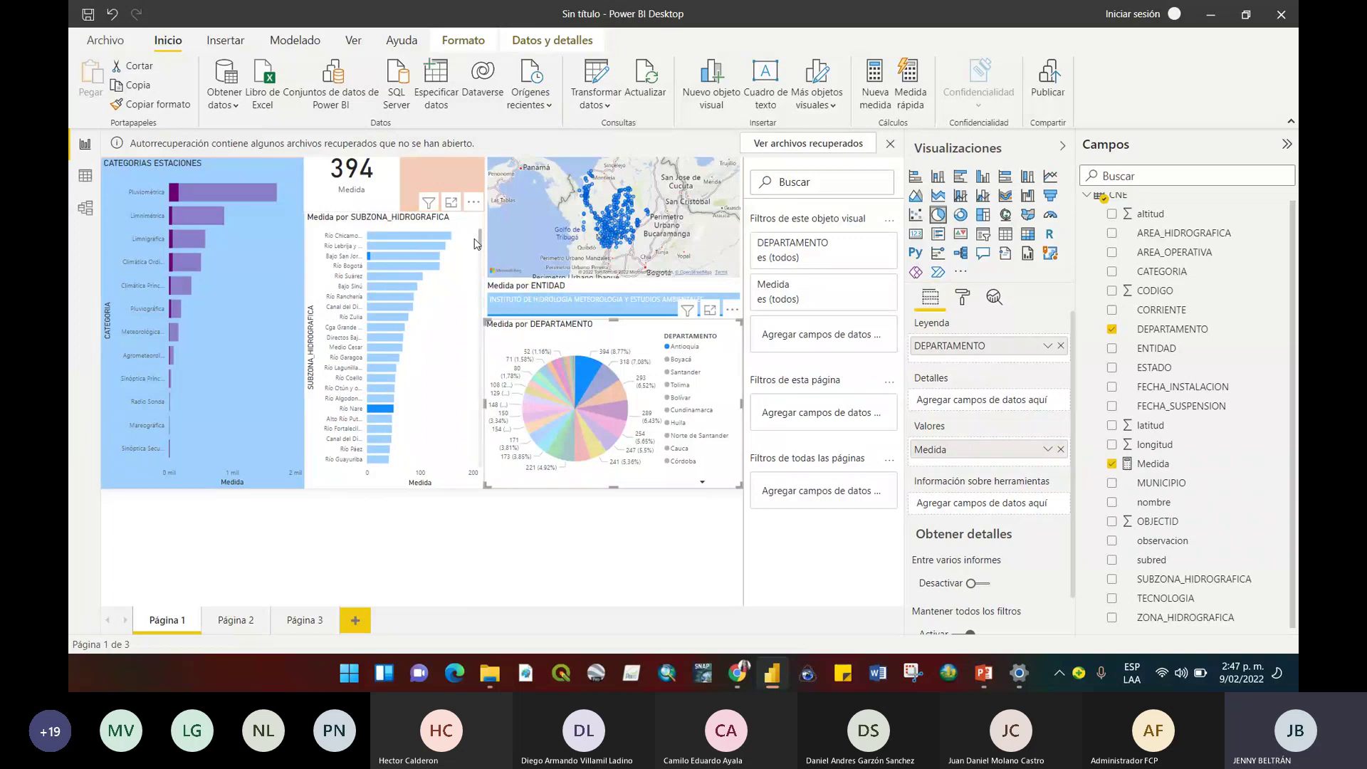
# Select the station map to show its Ubicación, Latitud and Longitud field wells.
pyautogui.moveTo(475, 243); pyautogui.dragTo(488, 303)
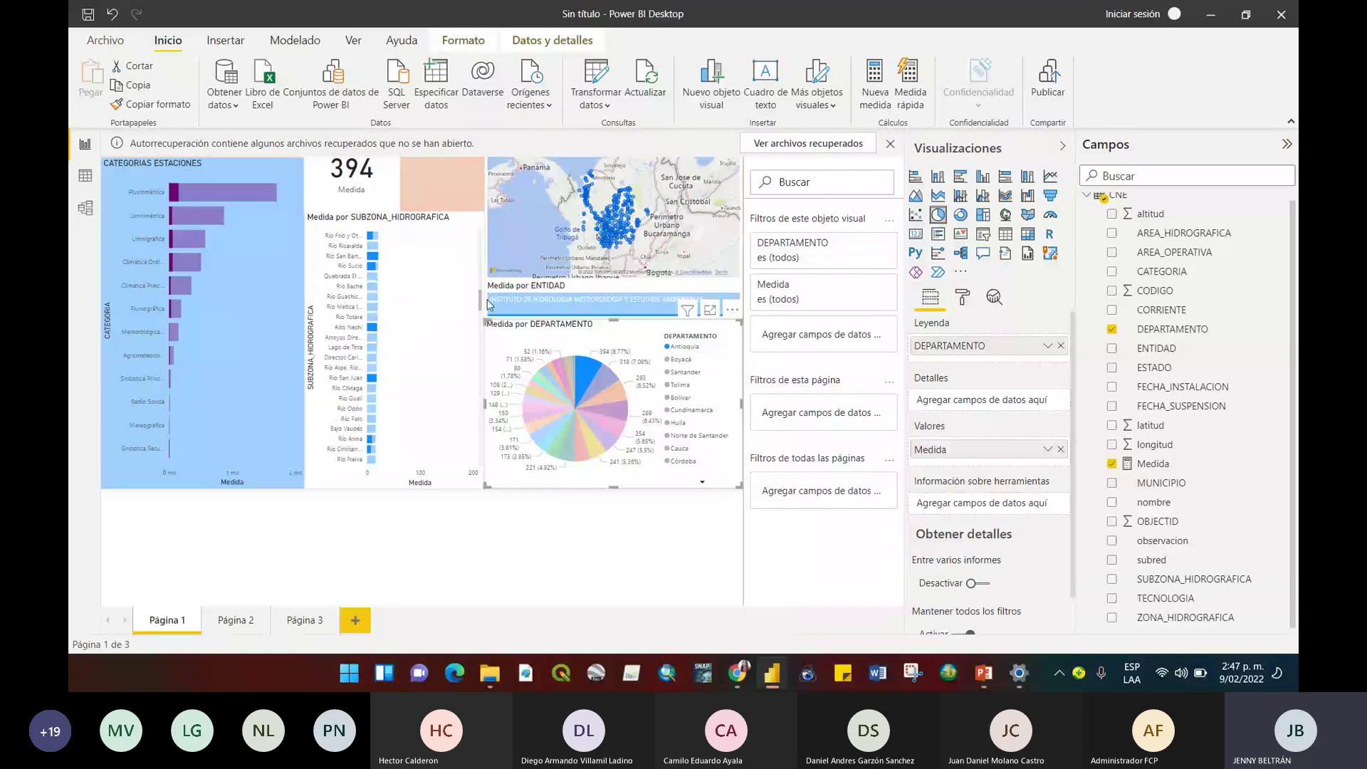
pyautogui.moveTo(488, 304); pyautogui.dragTo(466, 243)
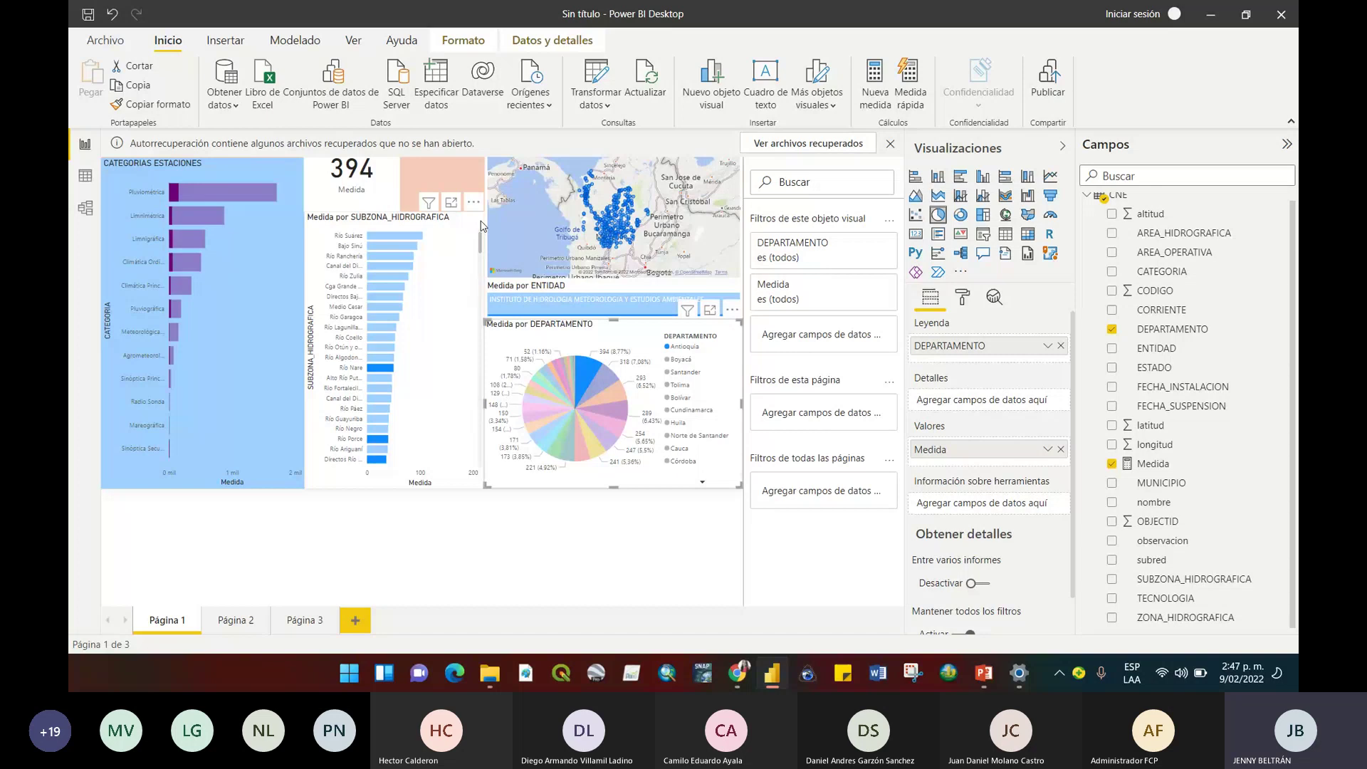
pyautogui.click(494, 227)
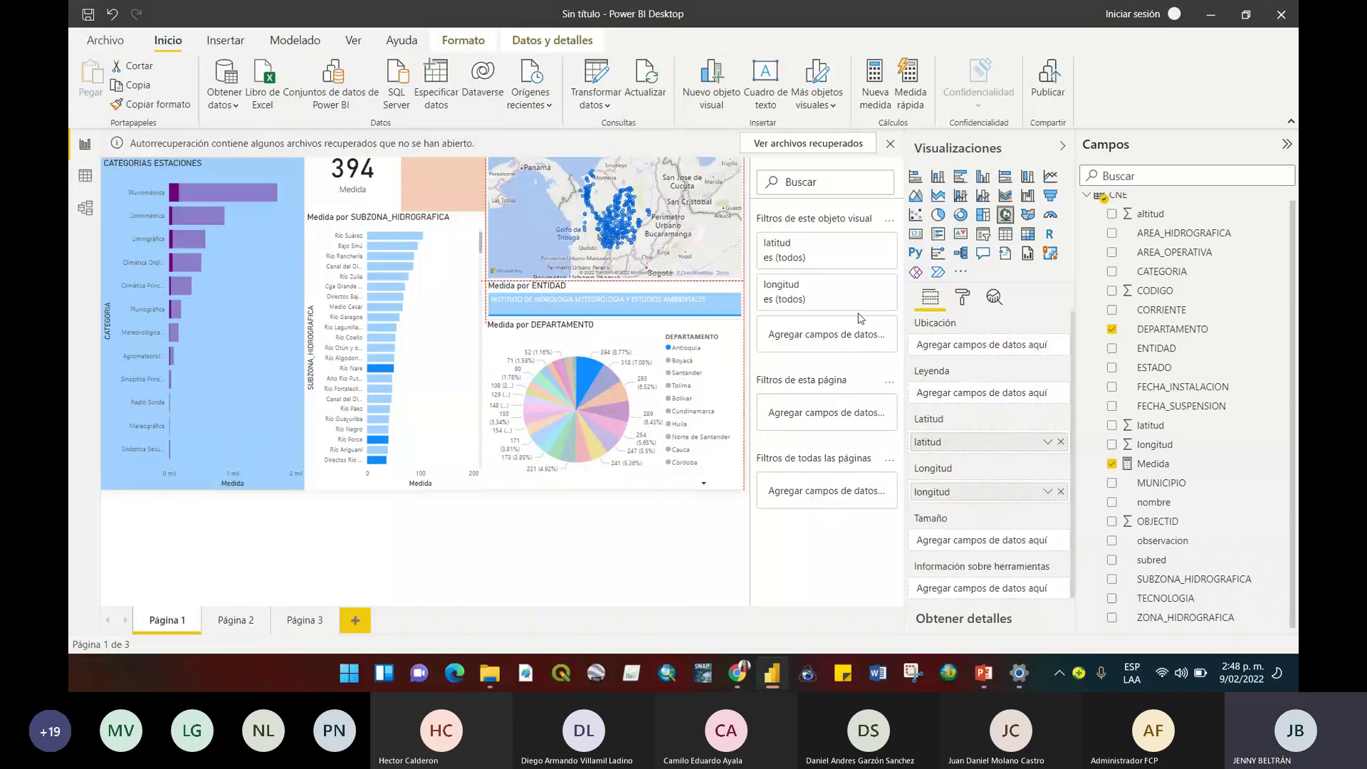
# Save the report as EJERCICIO_1 in Escritorio > CURSOS > POWER BI.
pyautogui.hotkey('ctrl', 's')
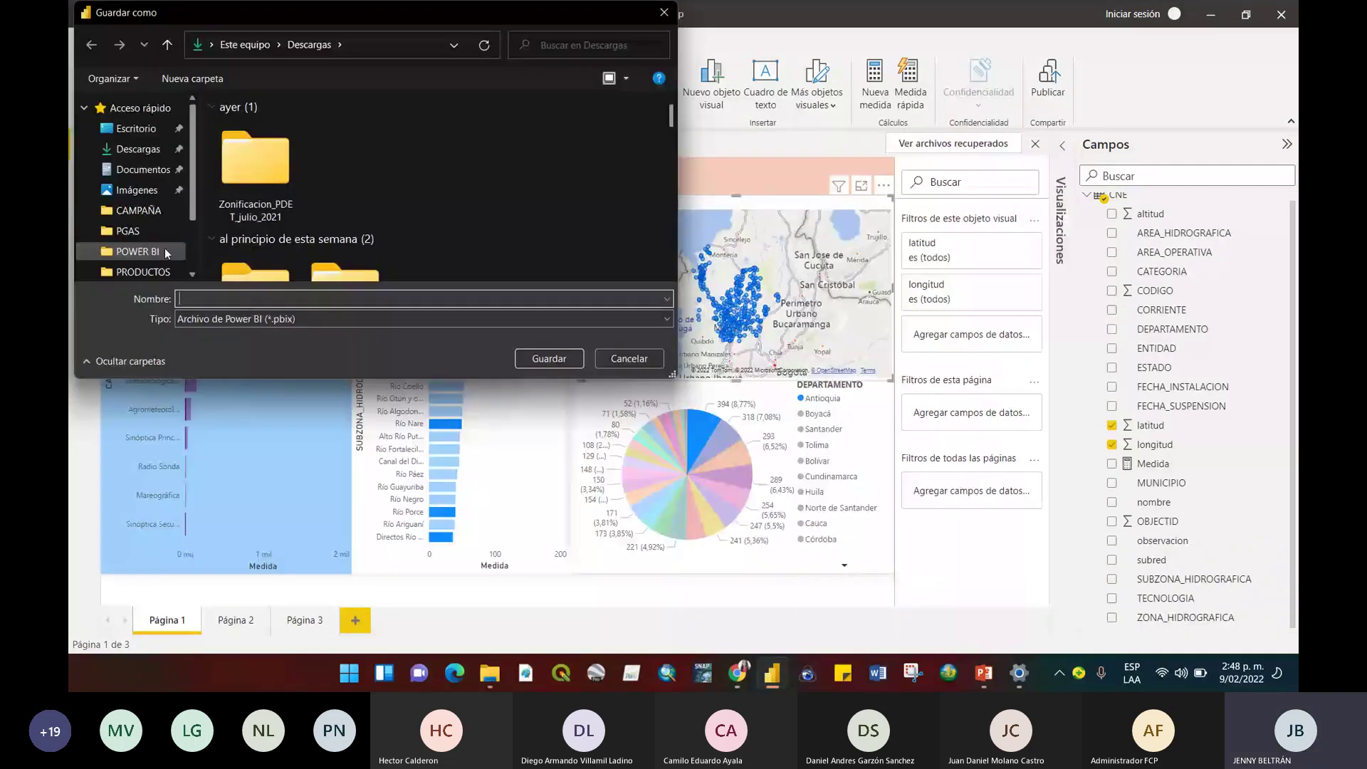
pyautogui.write('EJER')
pyautogui.click(165, 253)
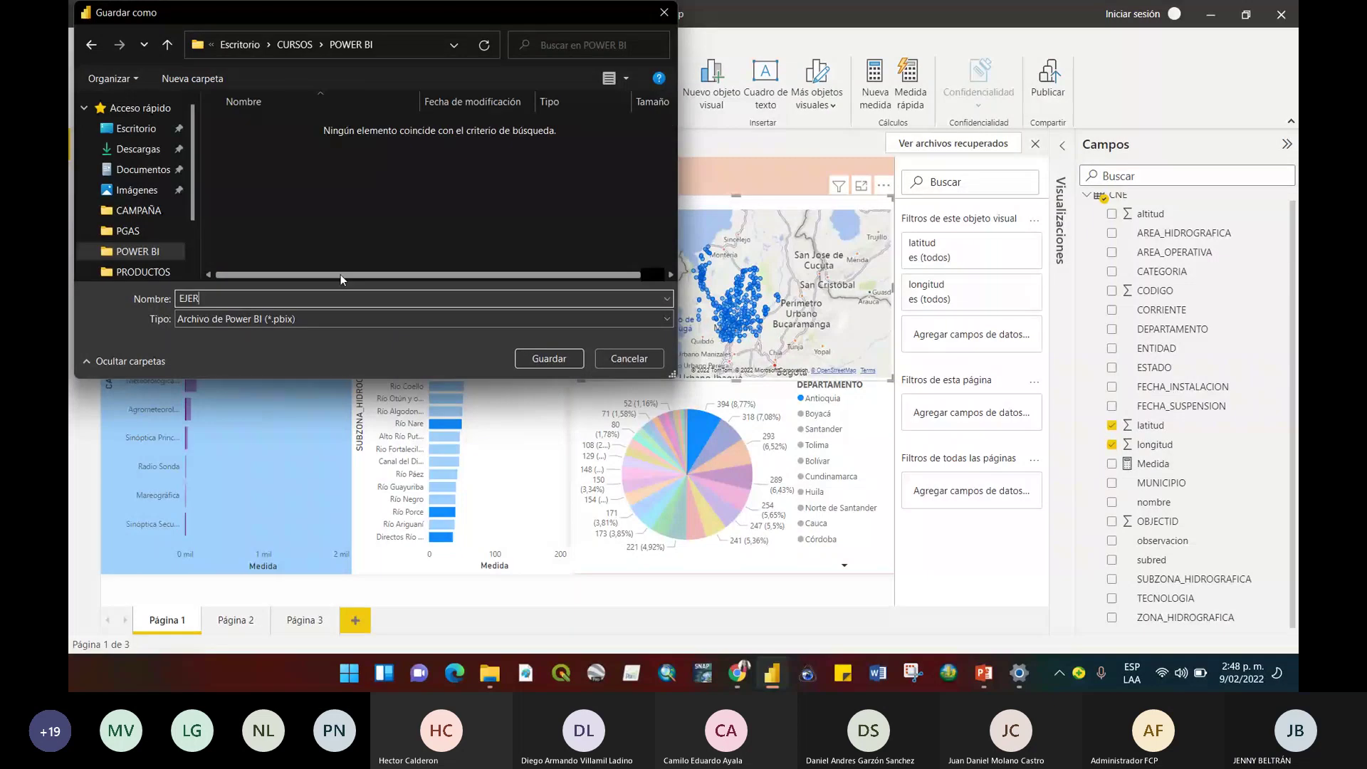
pyautogui.write('CICIO_1')
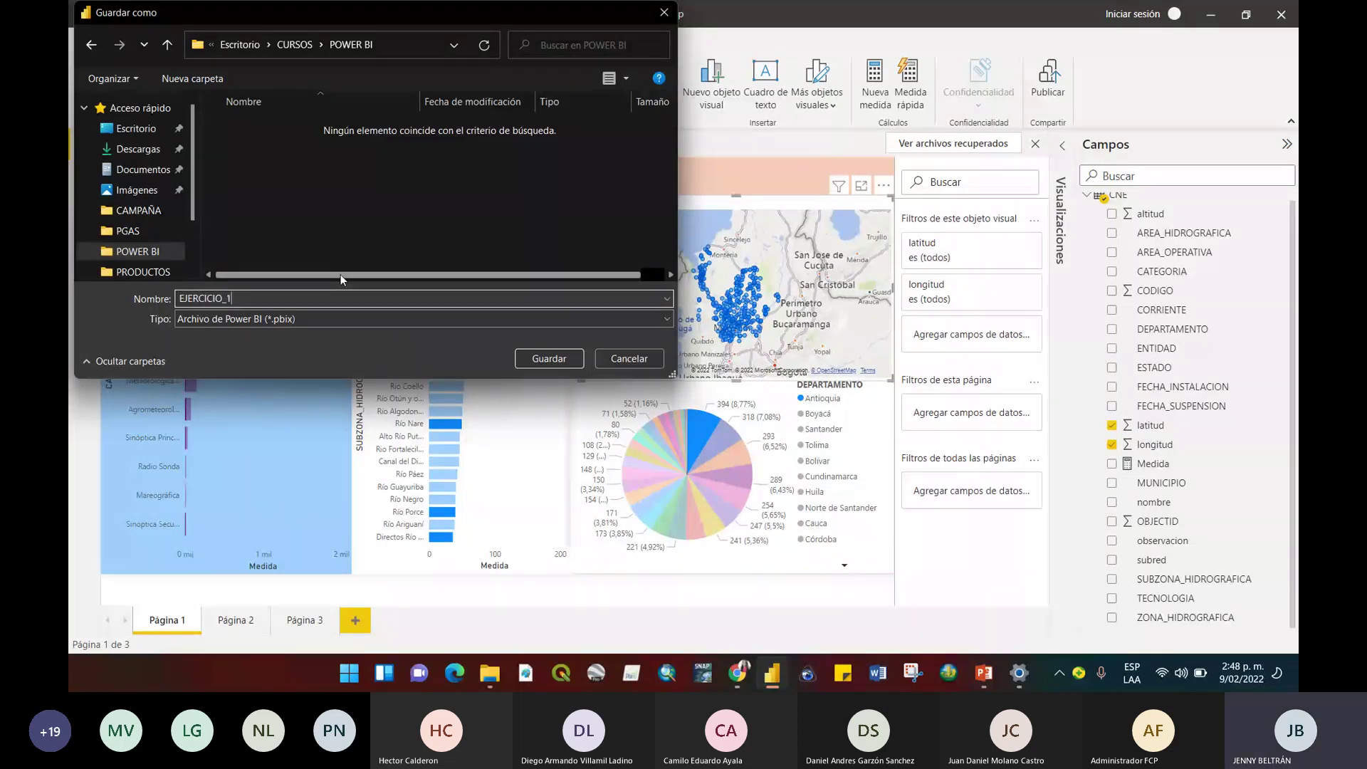
pyautogui.press('Return')
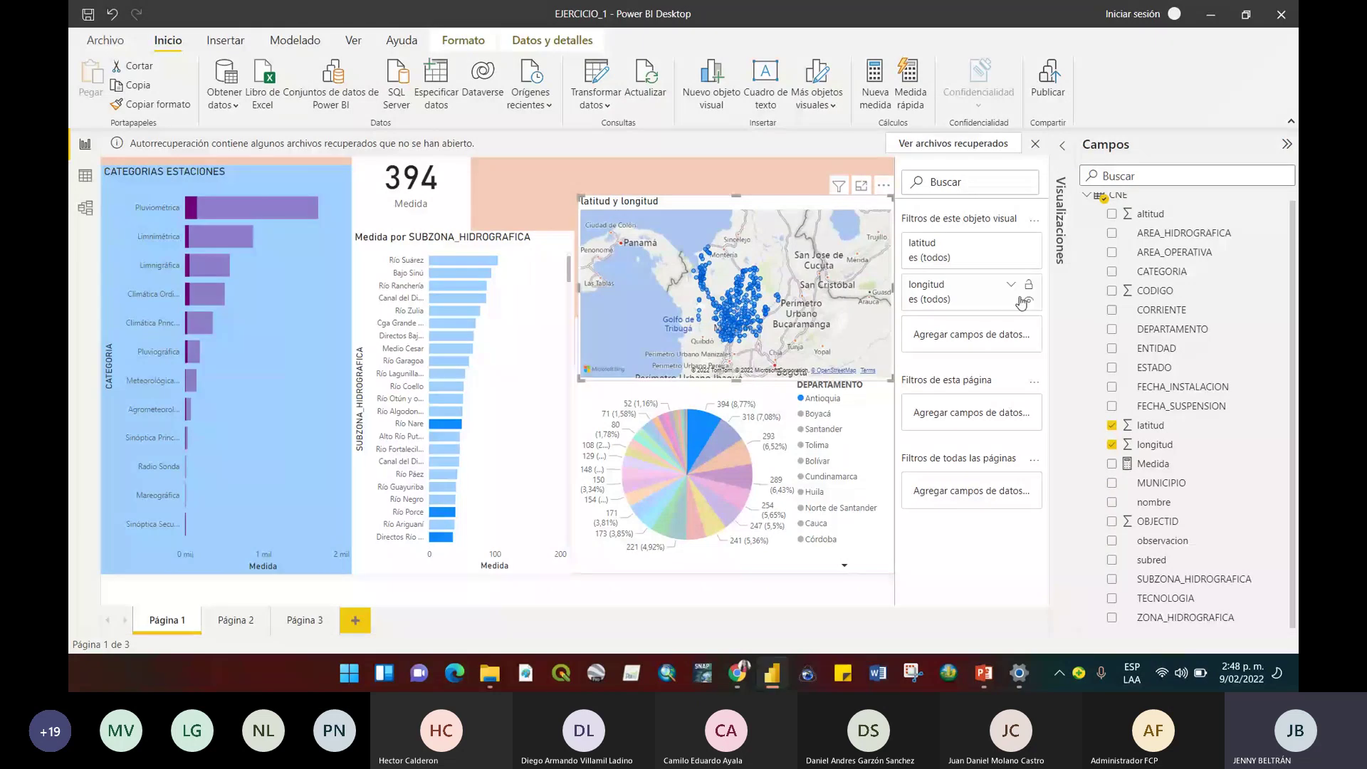
# Start publishing the report with Publicar on the Inicio ribbon.
pyautogui.click(1050, 83)
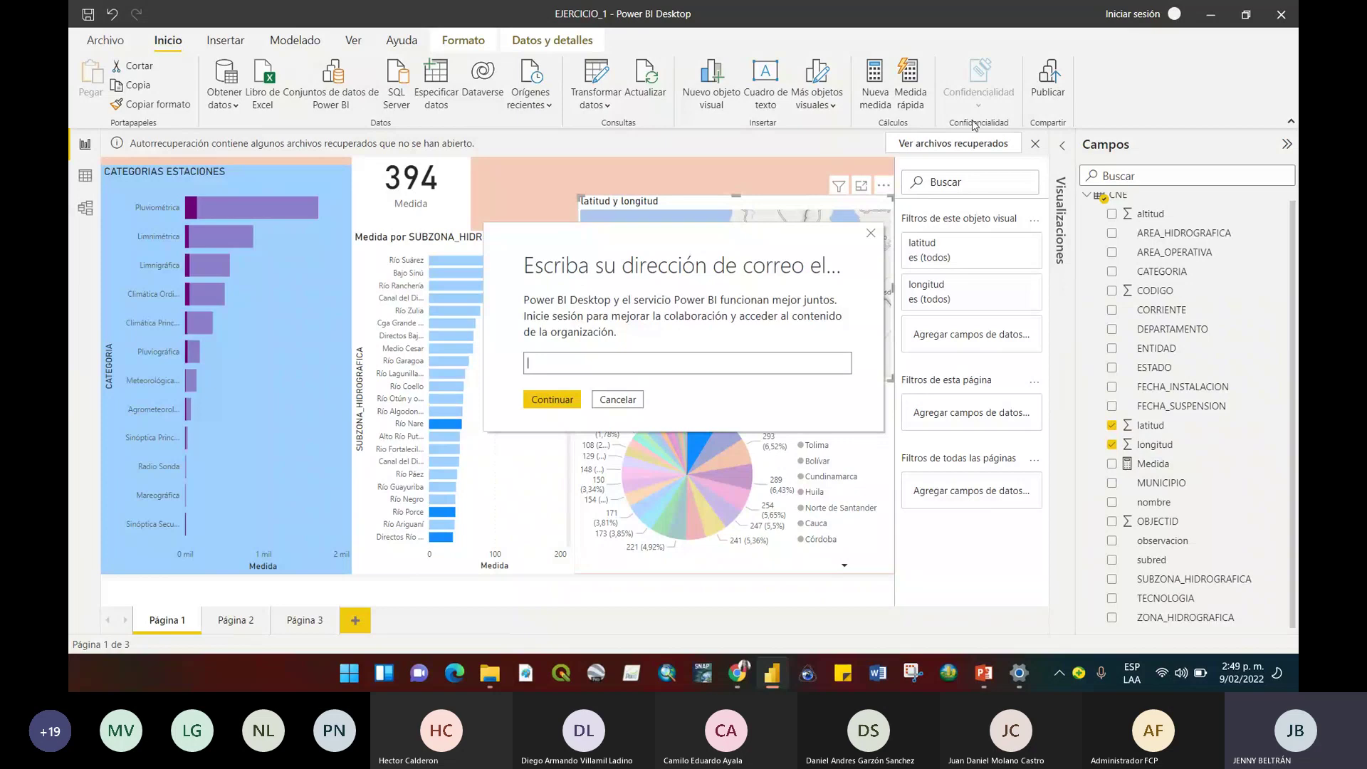
# Cancel the sign-in prompt, leaving the report filtered to Antioquia at 394.
pyautogui.click(870, 233)
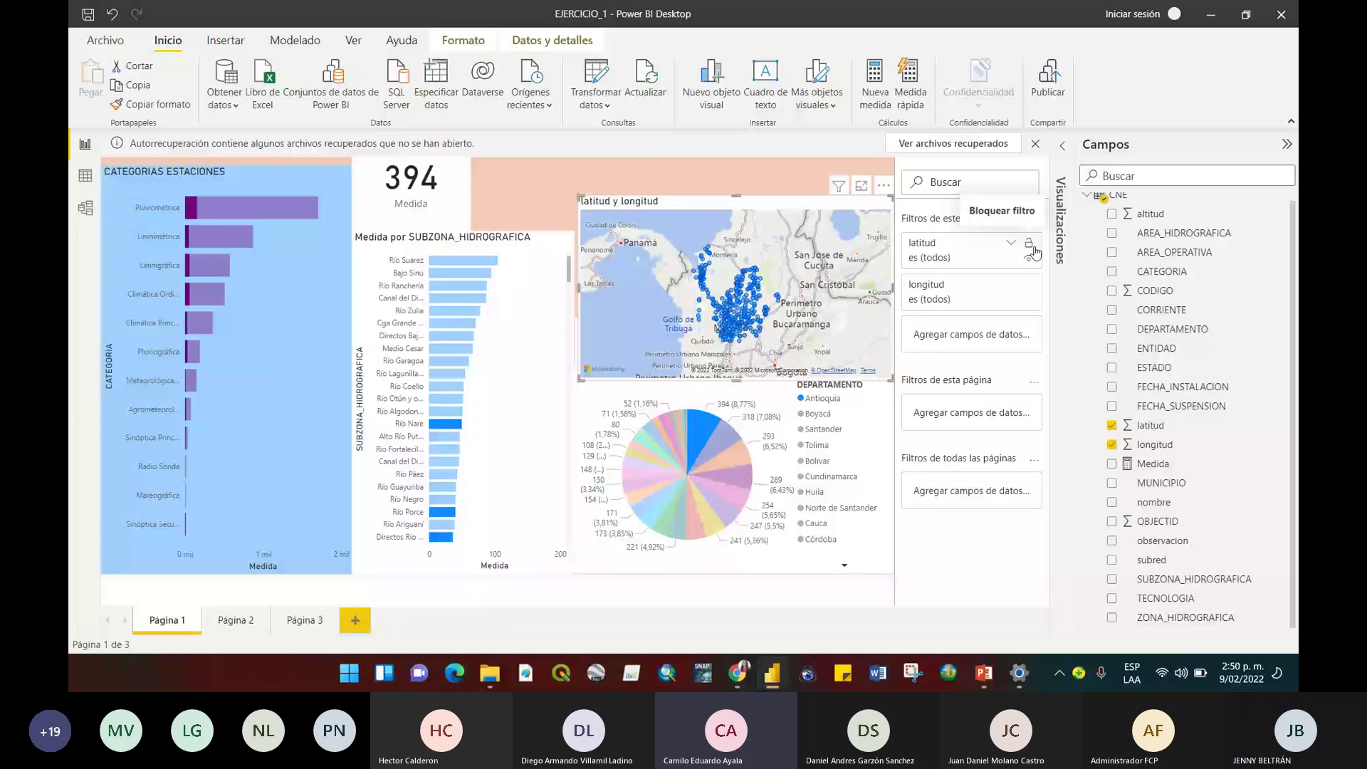
# Switch to the Teams meeting, then bring the EJERCICIO_1 report back to the front.
pyautogui.hotkey('alt', 'Tab')
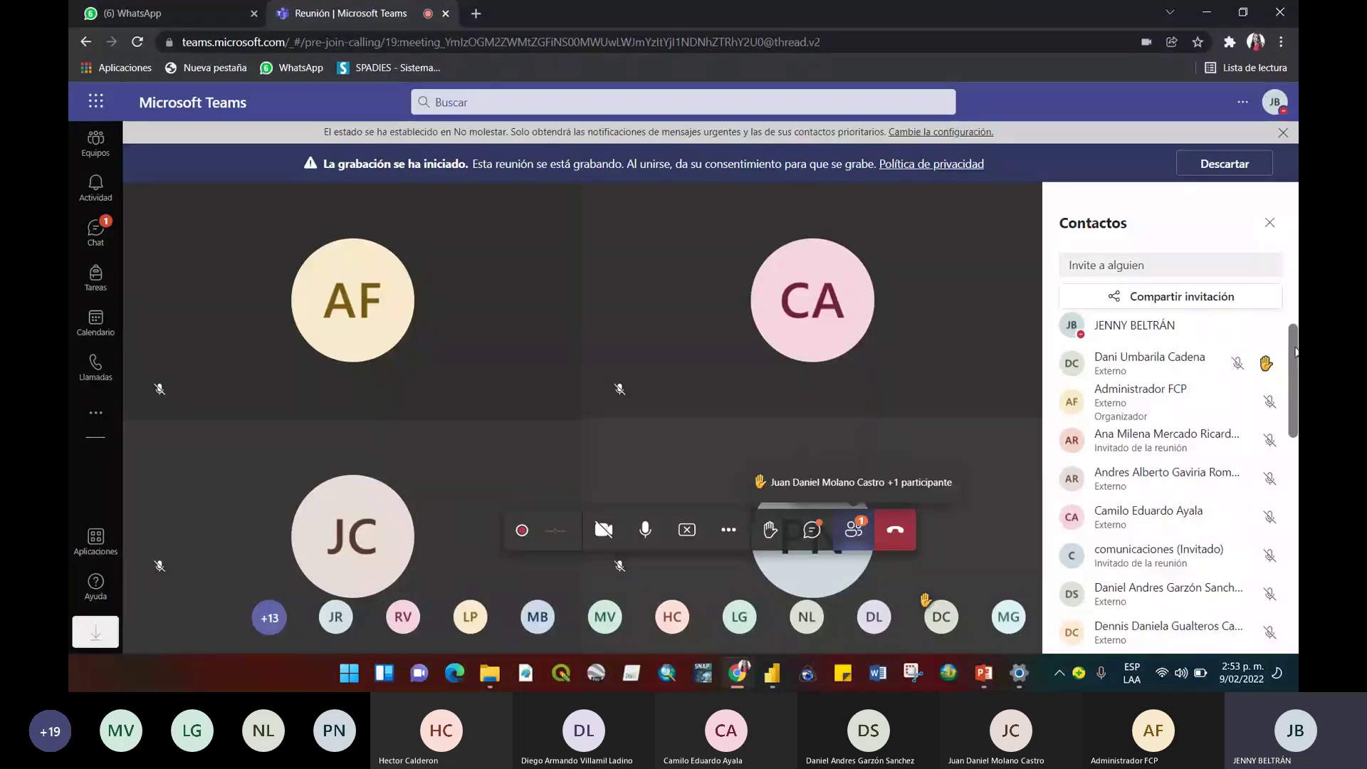
pyautogui.click(772, 673)
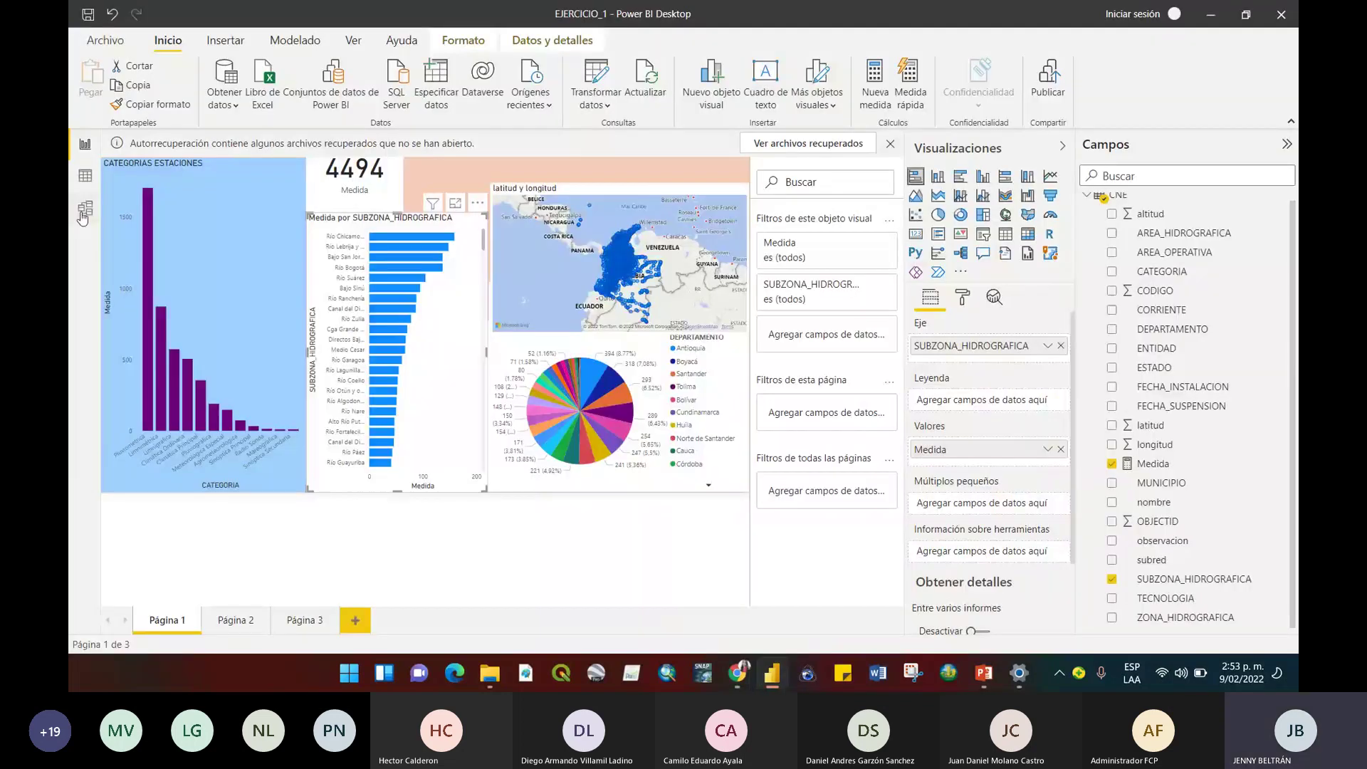
# Switch to Model view to see the CNE table and its Medida measure.
pyautogui.click(84, 211)
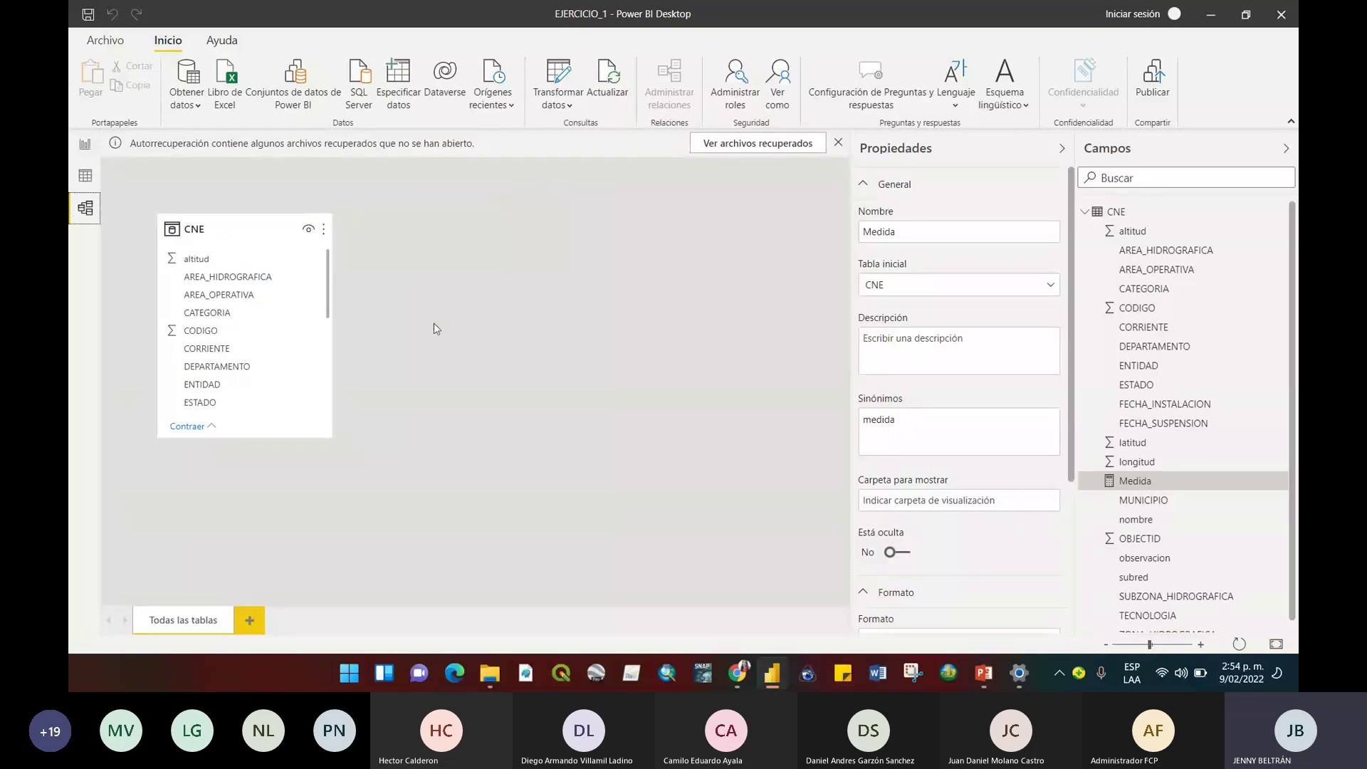
# Return to Report view on the EJERCICIO_1 page with the card at 4494.
pyautogui.click(86, 145)
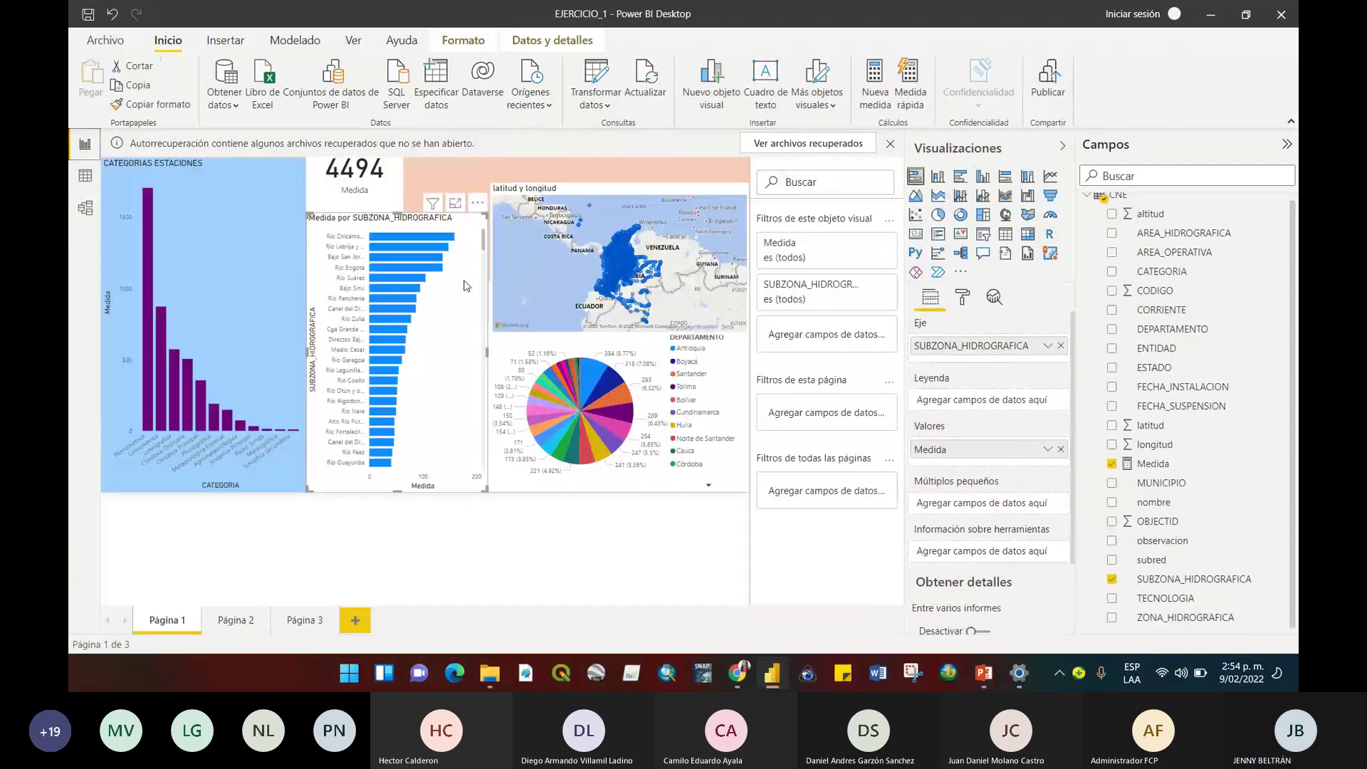
# Switch from the EJERCICIO_1 report to the Teams meeting window in Chrome.
pyautogui.hotkey('alt', 'Tab')
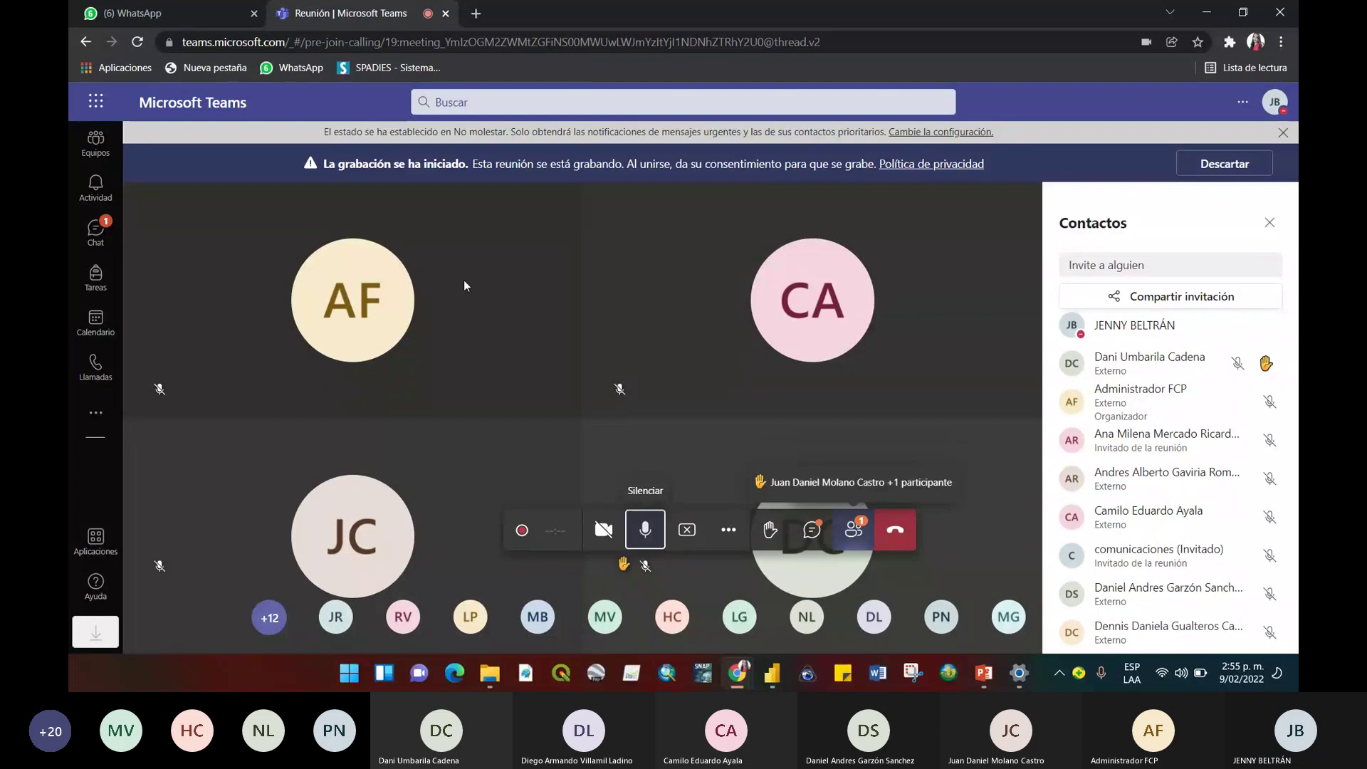
# Lower the system volume and dismiss the More actions menu and the side panel.
pyautogui.press('XF86AudioLowerVolume')
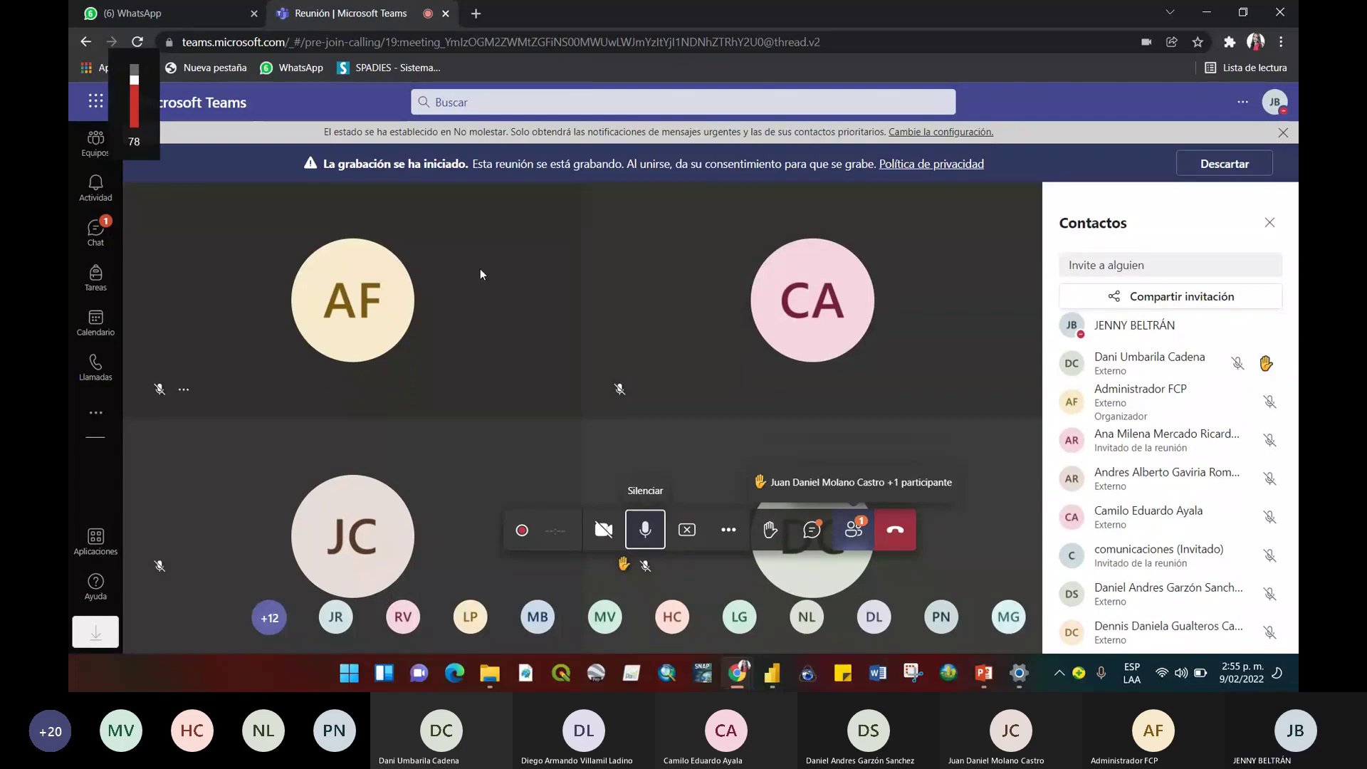
pyautogui.click(728, 529)
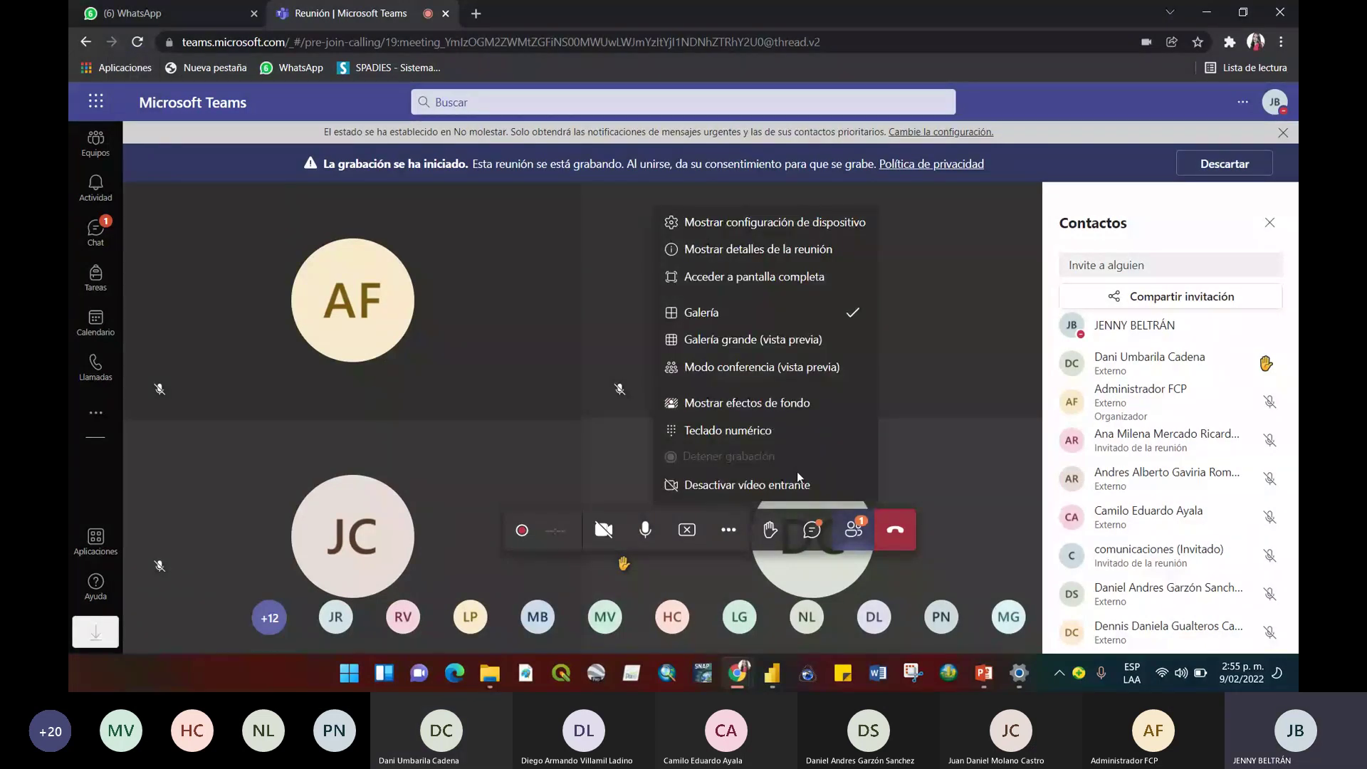
pyautogui.click(1085, 365)
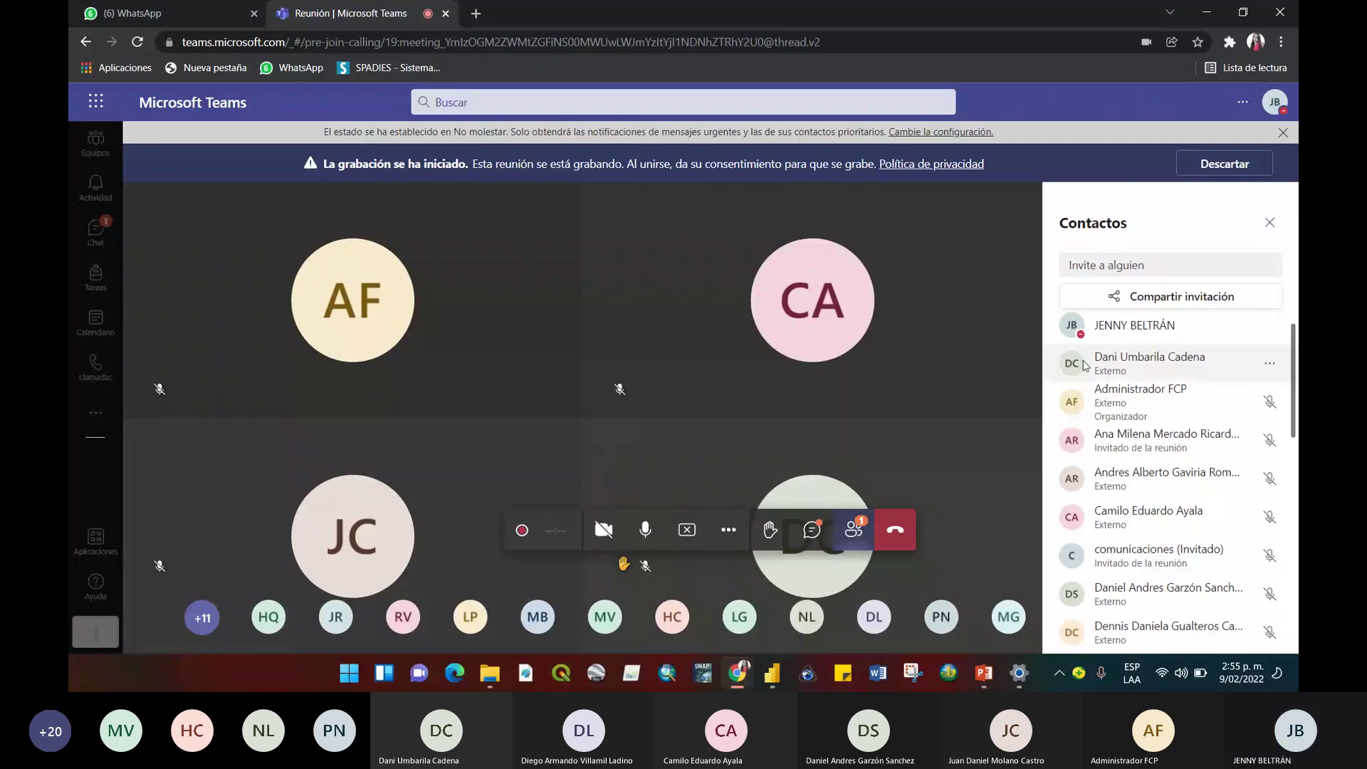
pyautogui.click(812, 530)
pyautogui.click(1267, 224)
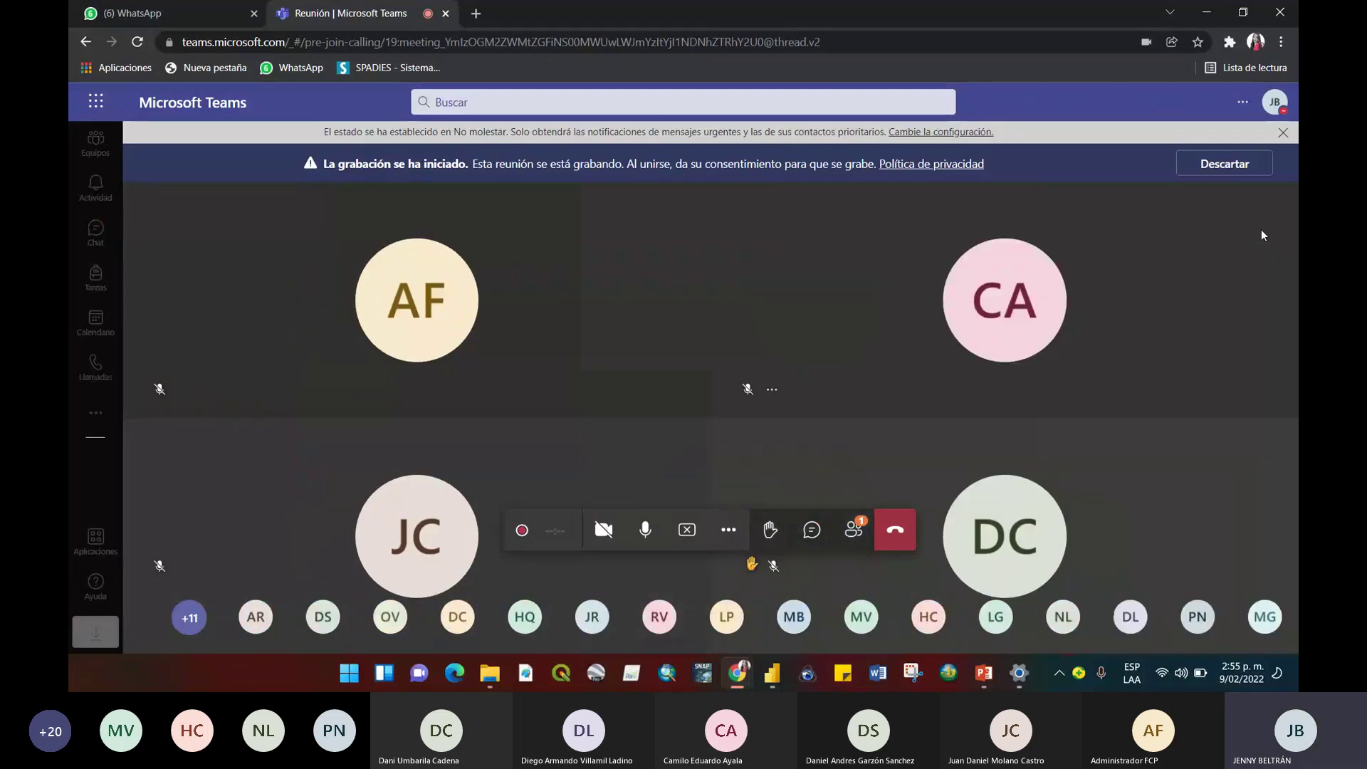
# Toggle the Participants list open and closed, then open the meeting chat with Ctrl+Shift+R.
pyautogui.click(853, 529)
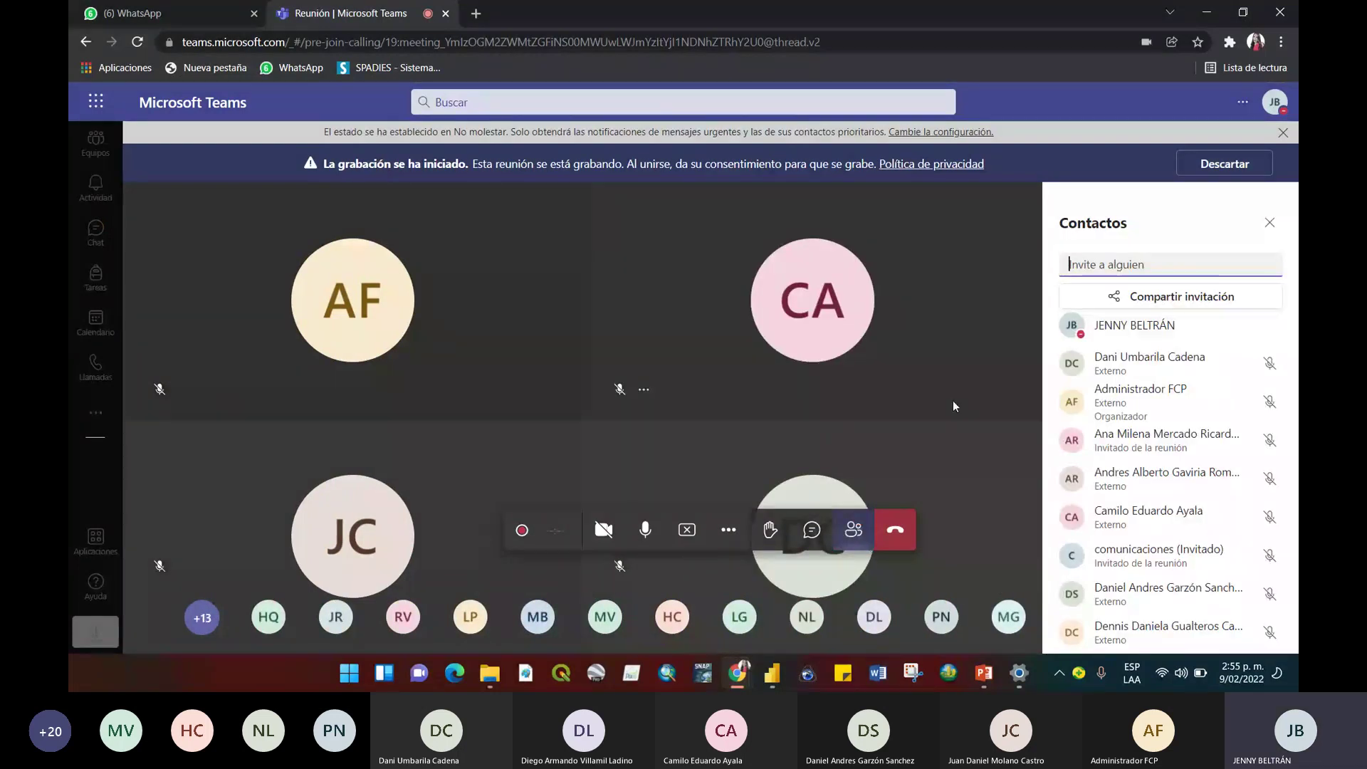
pyautogui.click(1268, 223)
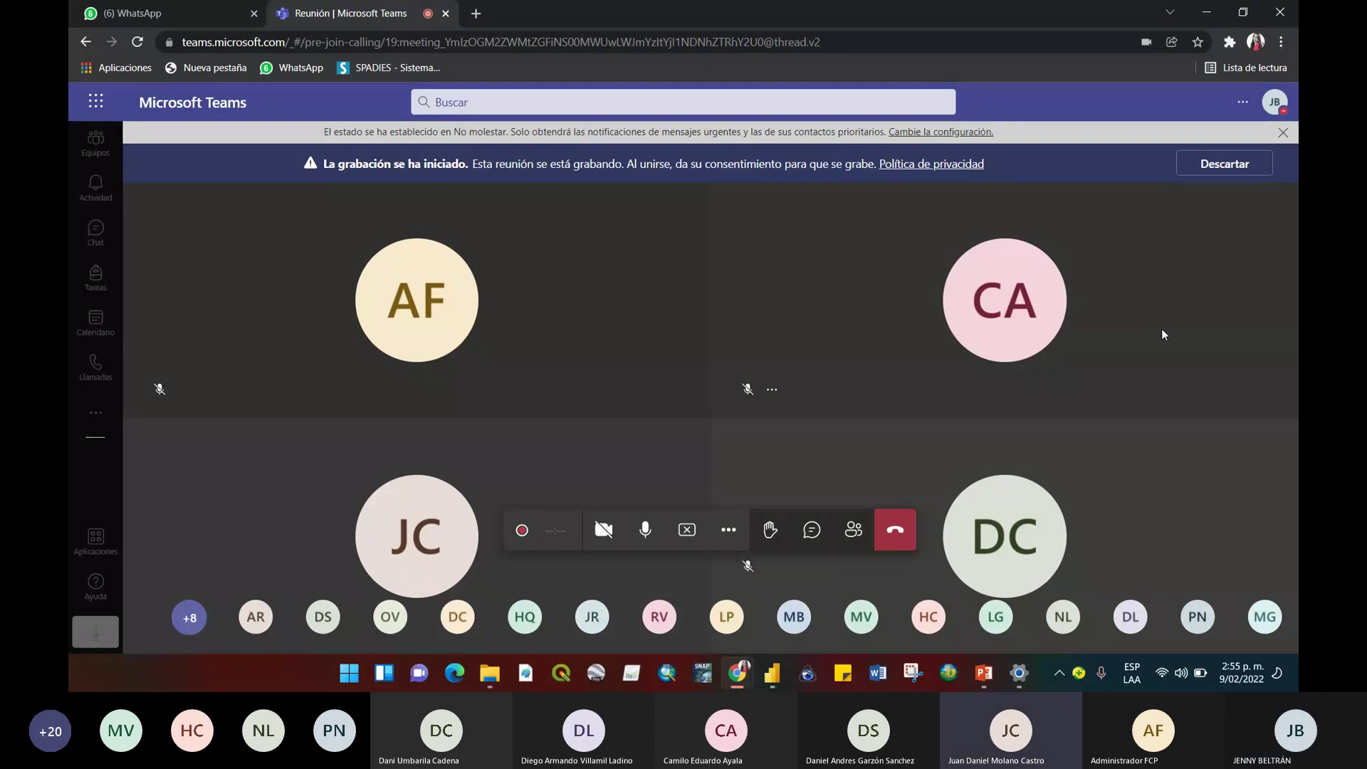
pyautogui.hotkey('ctrl', 'shift', 'r')
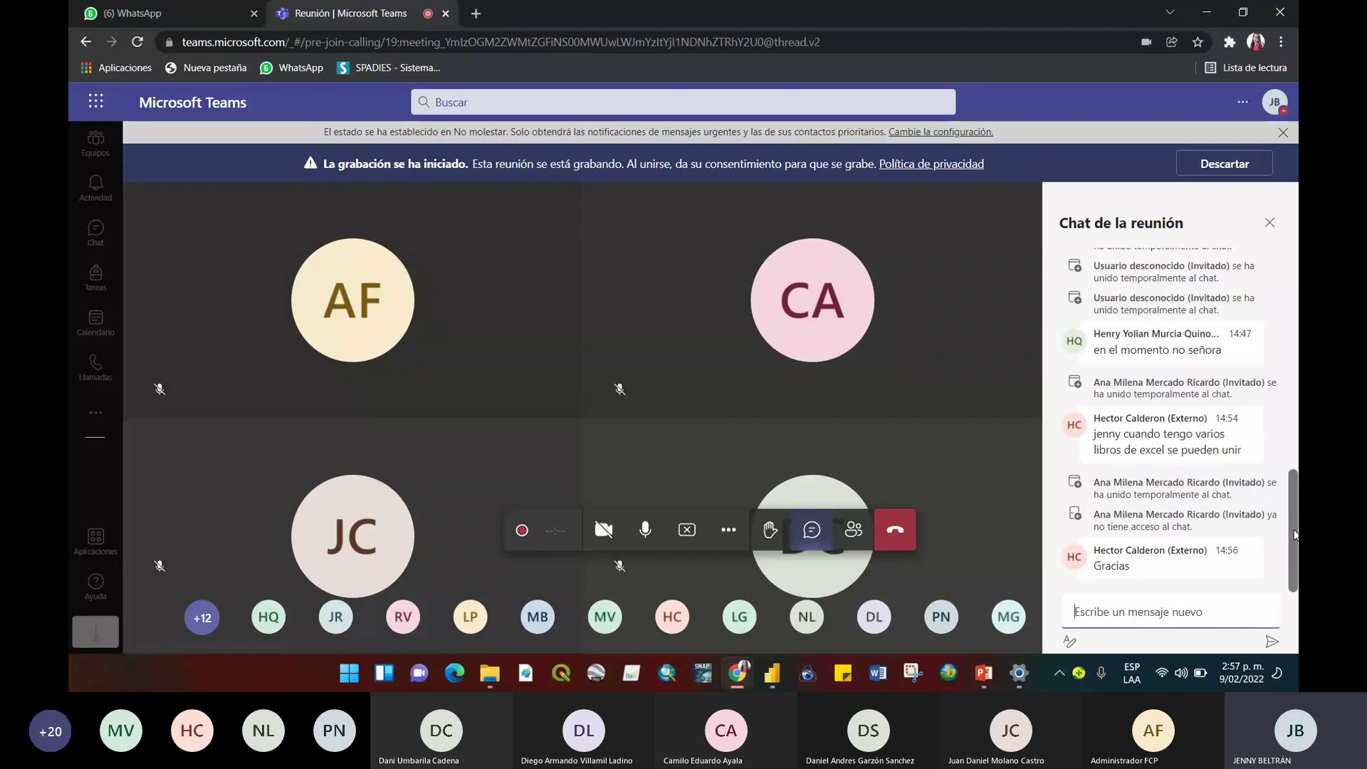
# Mute the computer's sound and close the chat panel to widen the participant video grid.
pyautogui.press('XF86AudioMute')
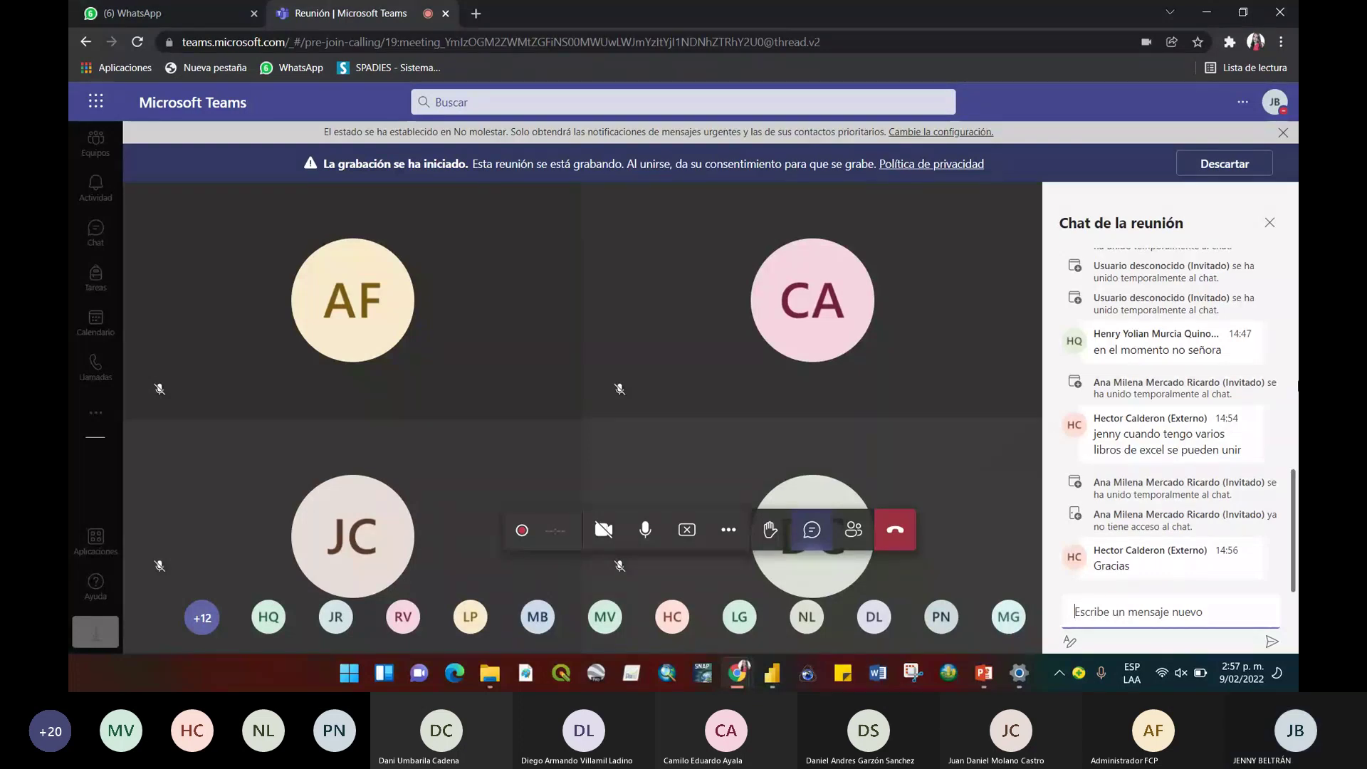
pyautogui.click(1270, 224)
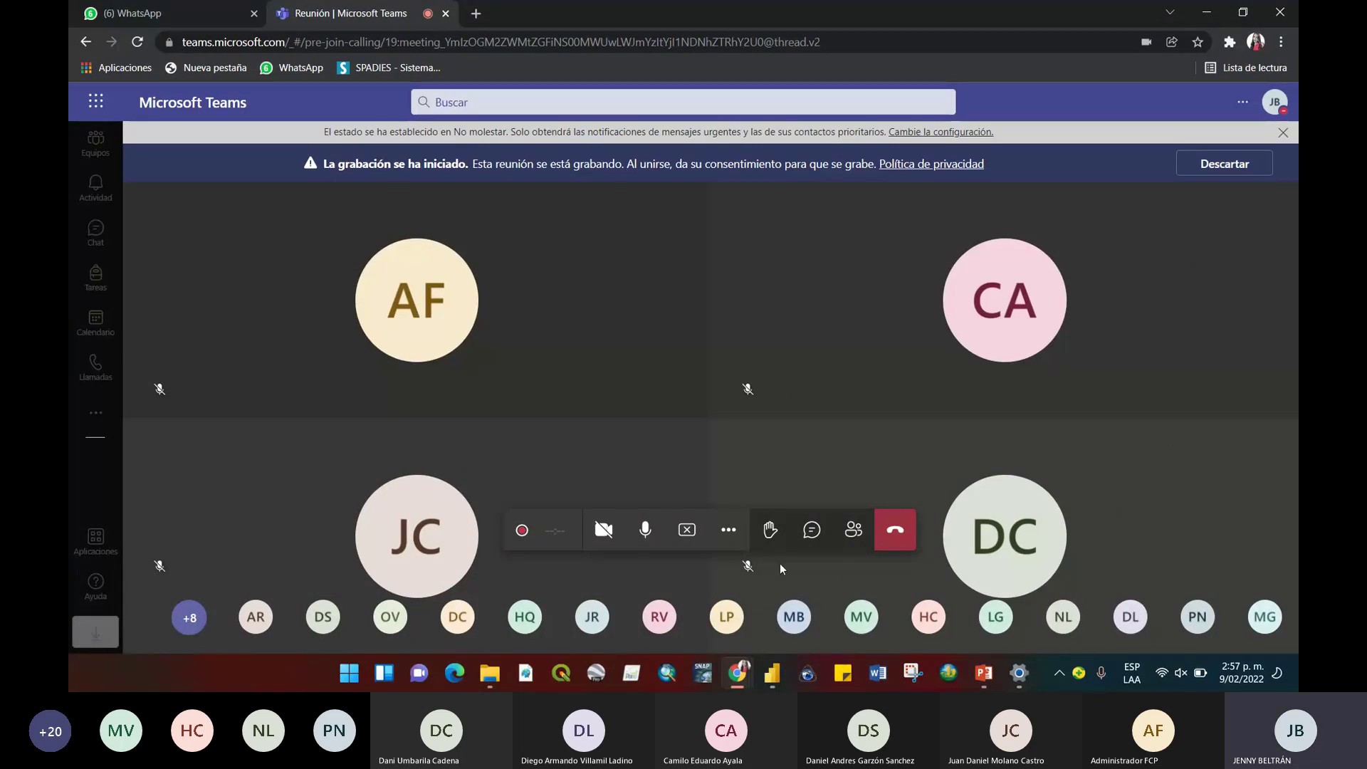
pyautogui.click(725, 532)
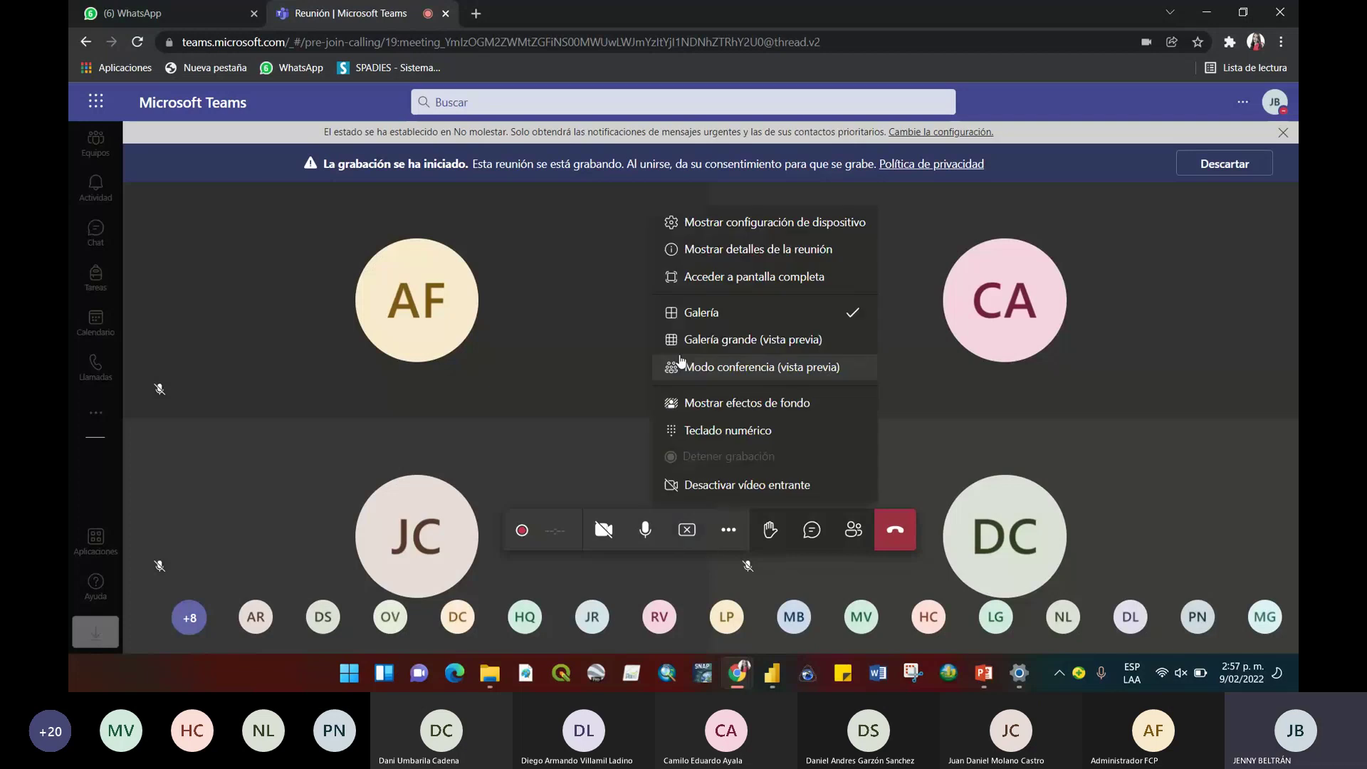
pyautogui.click(783, 223)
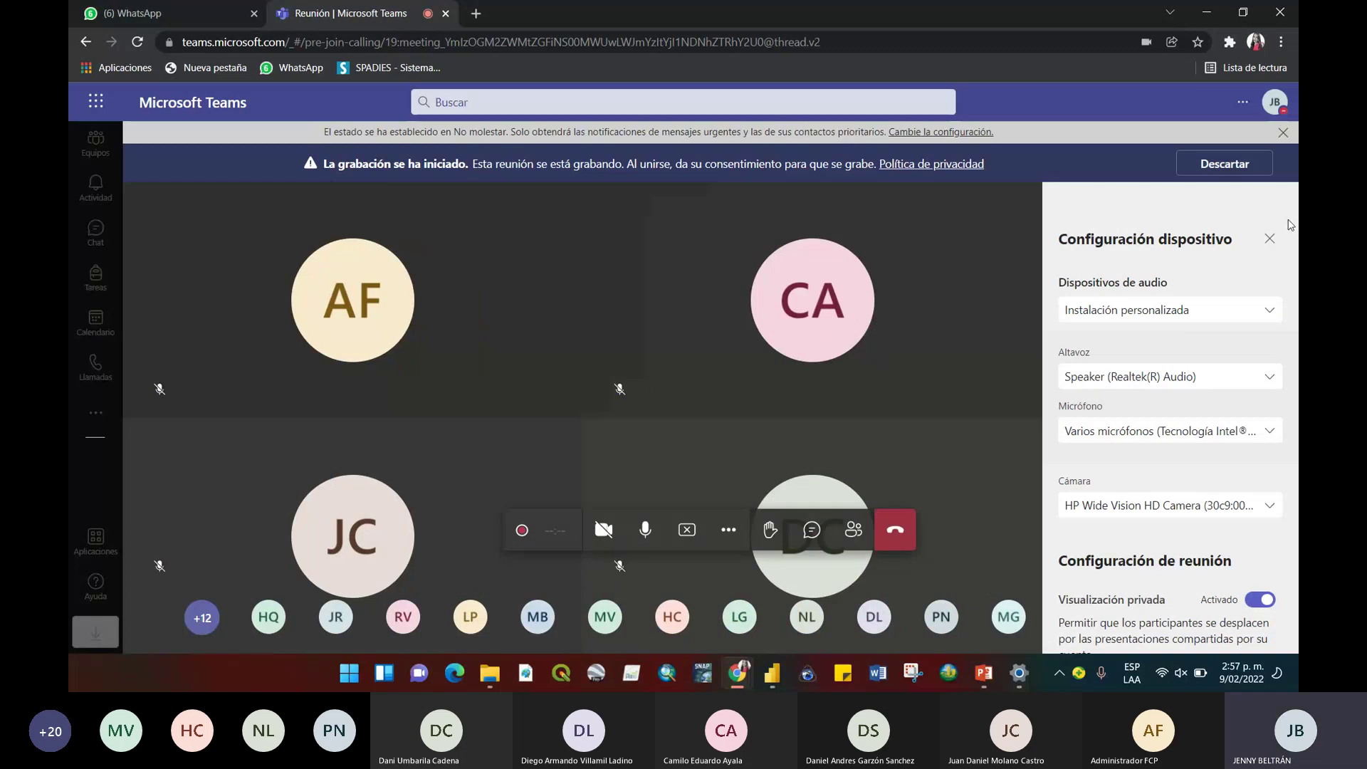
pyautogui.click(1269, 238)
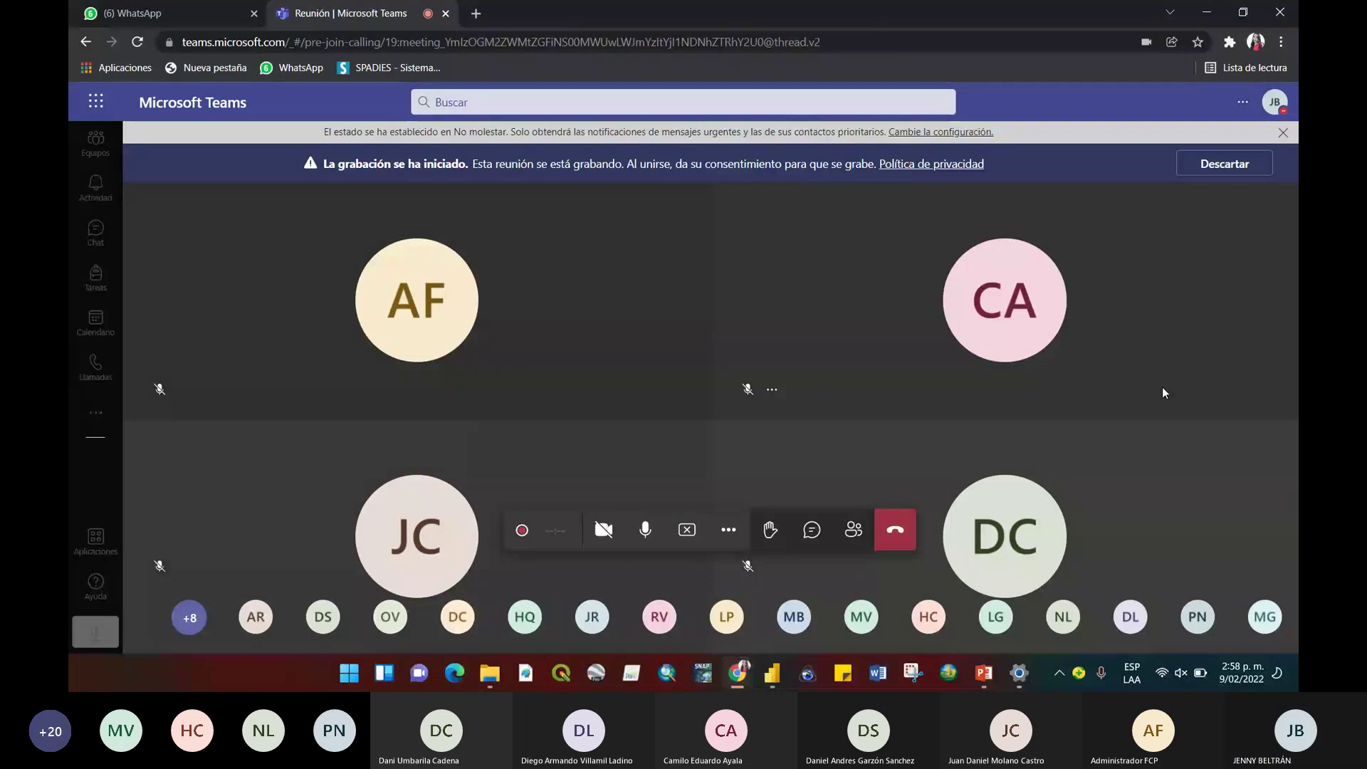
# Unmute the computer's sound and raise the system volume to 66.
pyautogui.press('XF86AudioMute')
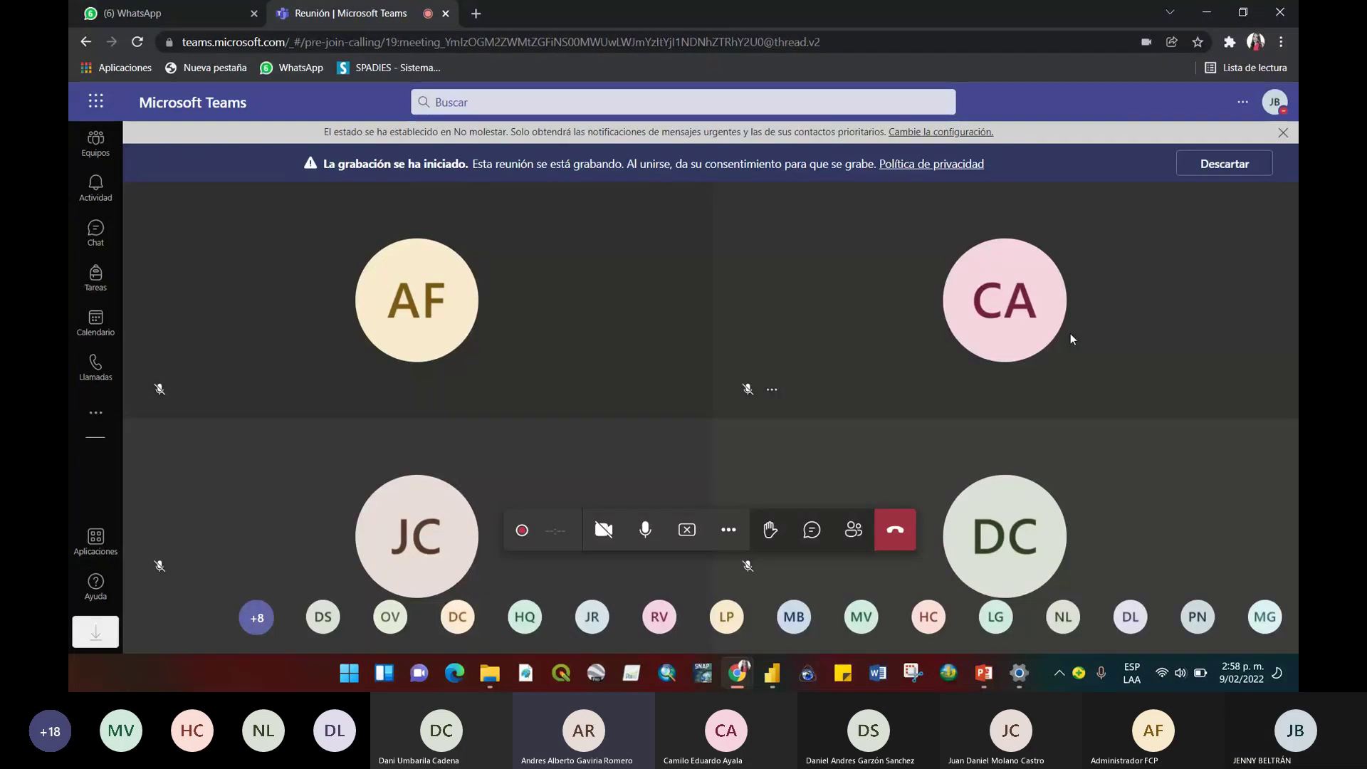
pyautogui.press('XF86AudioRaiseVolume')
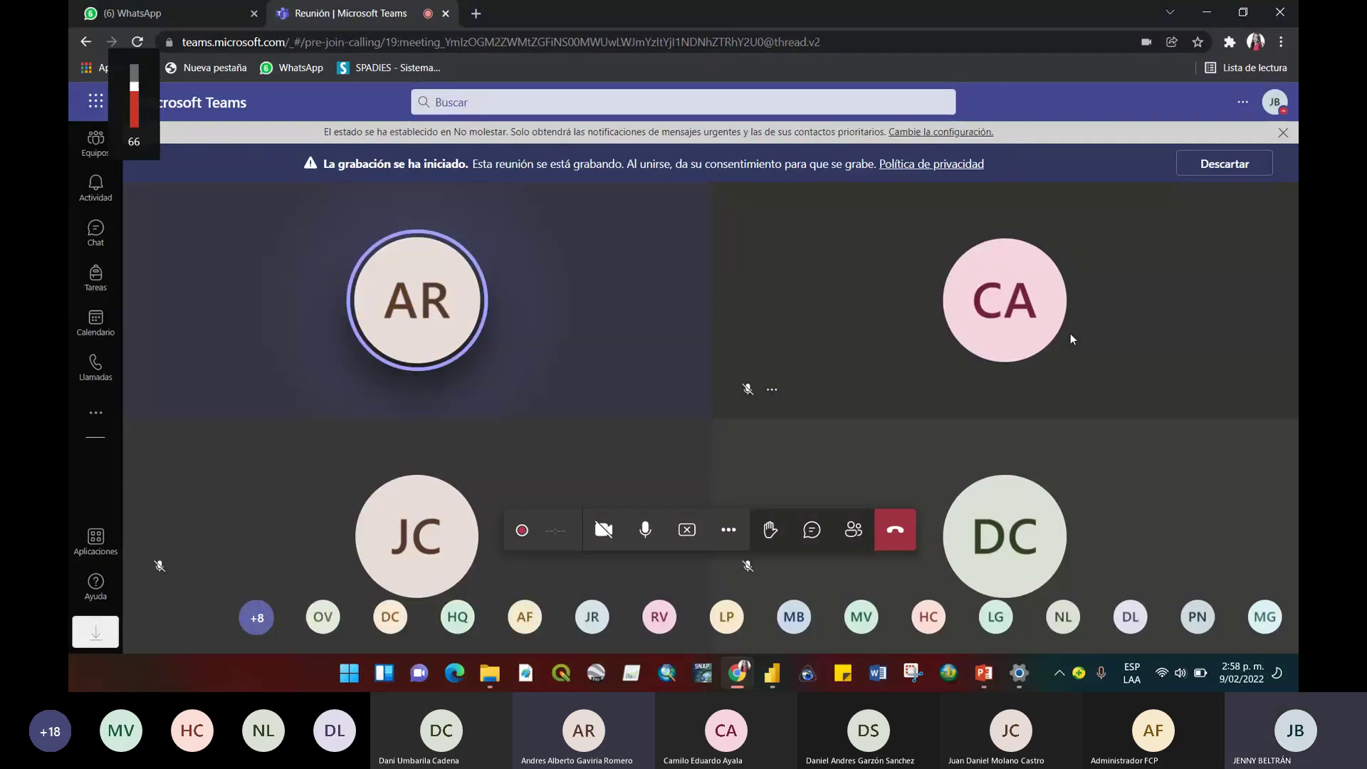